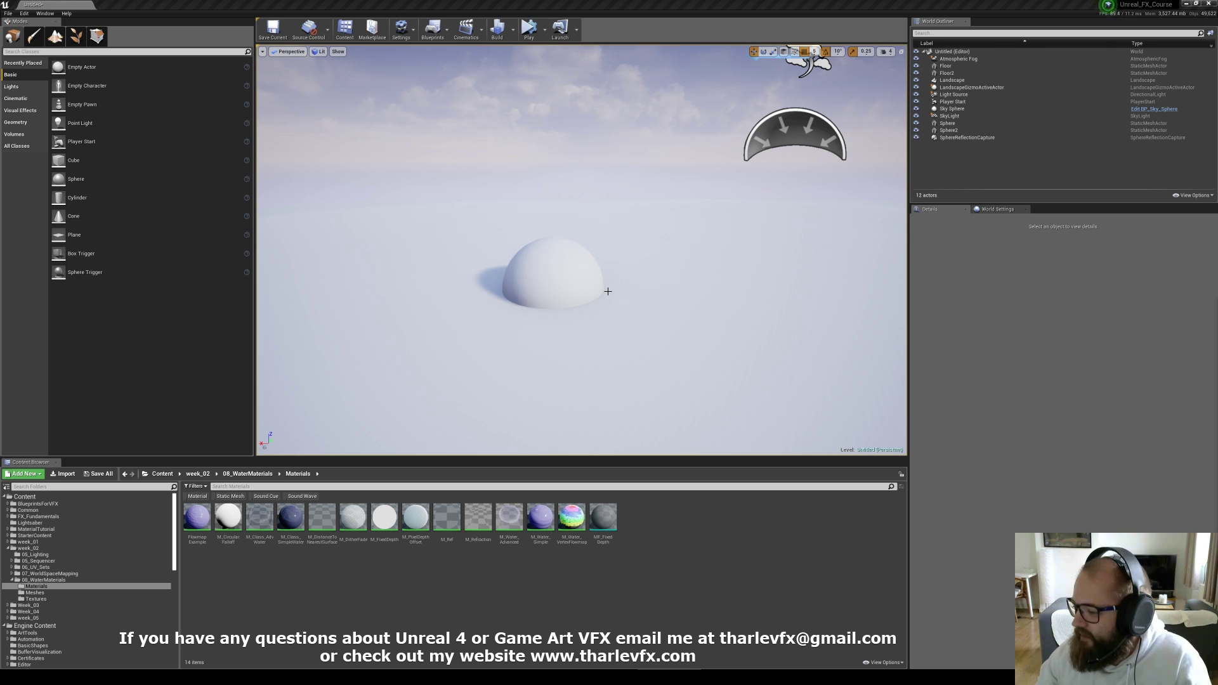
Examine the white sphere half-buried in the level's floor from several distances and angles
mouse_move(576, 281)
right_down()
mouse_move(604, 303)
mouse_move(550, 283)
mouse_move(556, 296)
mouse_move(584, 289)
mouse_move(578, 299)
mouse_move(593, 275)
mouse_move(607, 277)
mouse_move(574, 296)
right_up()
click(553, 307)
key(s)
key(w)
click(575, 296)
key(f)
scroll(590, 302, down, 5)
alt+drag(630, 274, 630, 305)
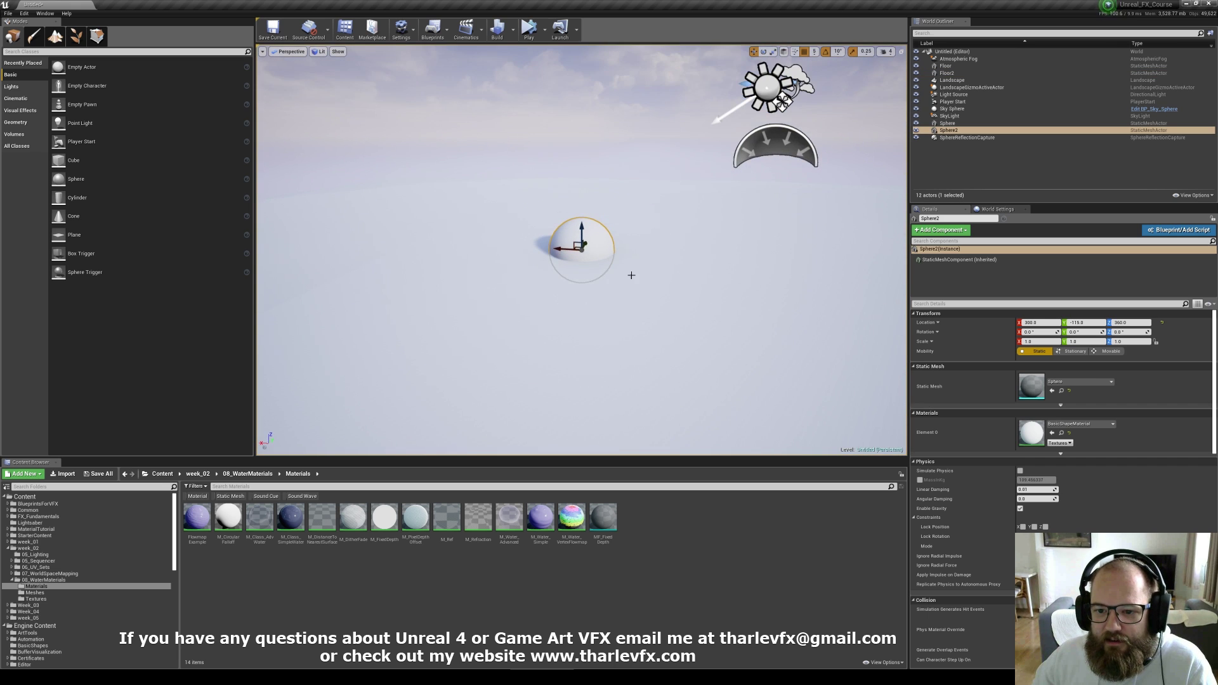
key(Escape)
mouse_move(631, 274)
right_down()
mouse_move(660, 286)
mouse_move(646, 256)
right_up()
key(w)
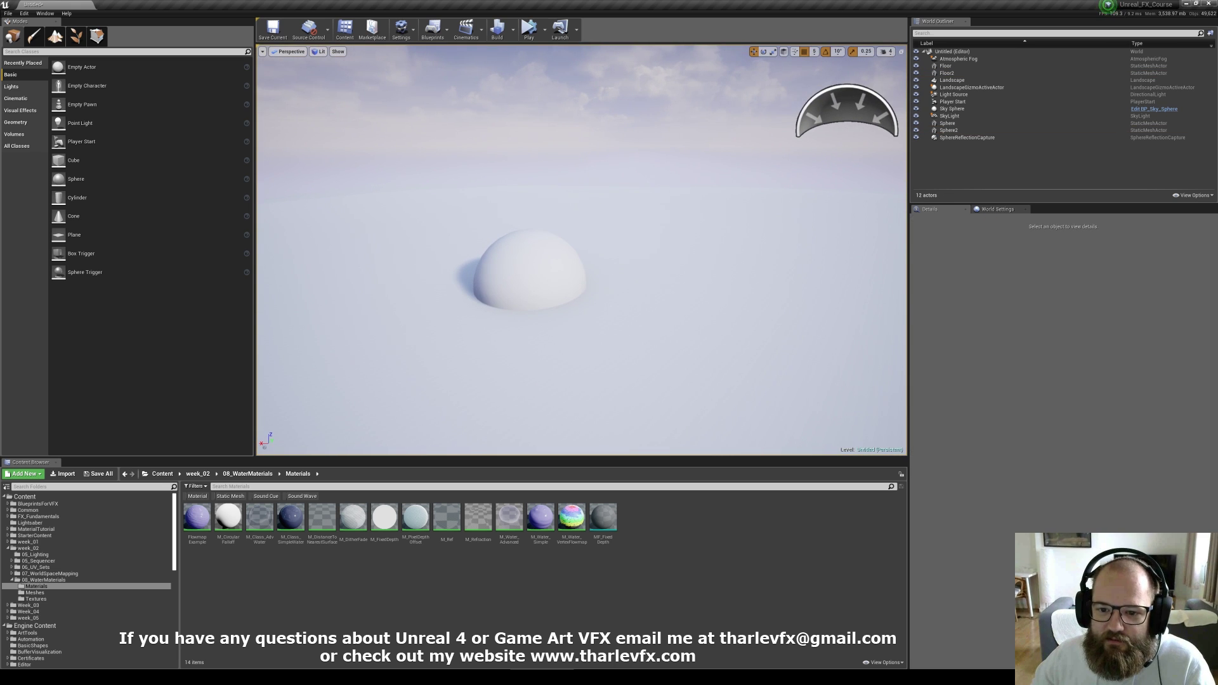
click(538, 272)
click(621, 366)
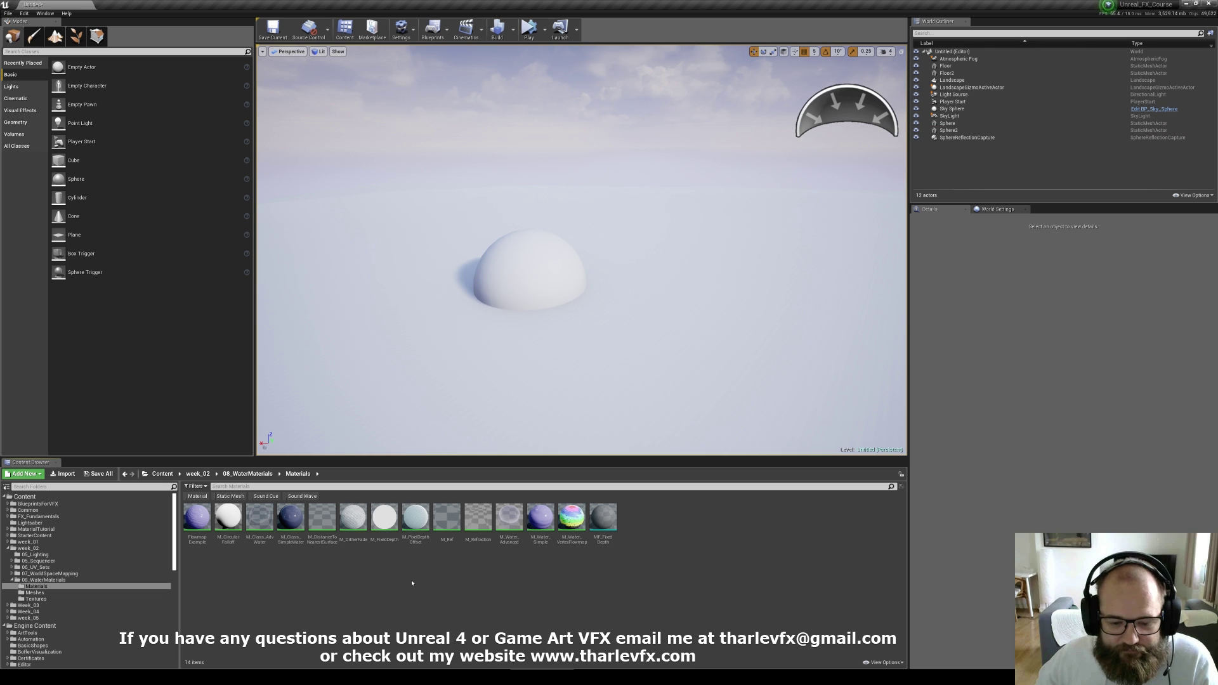
Open the M_DitherFade material and select its DitherTemporalAA node
click(353, 518)
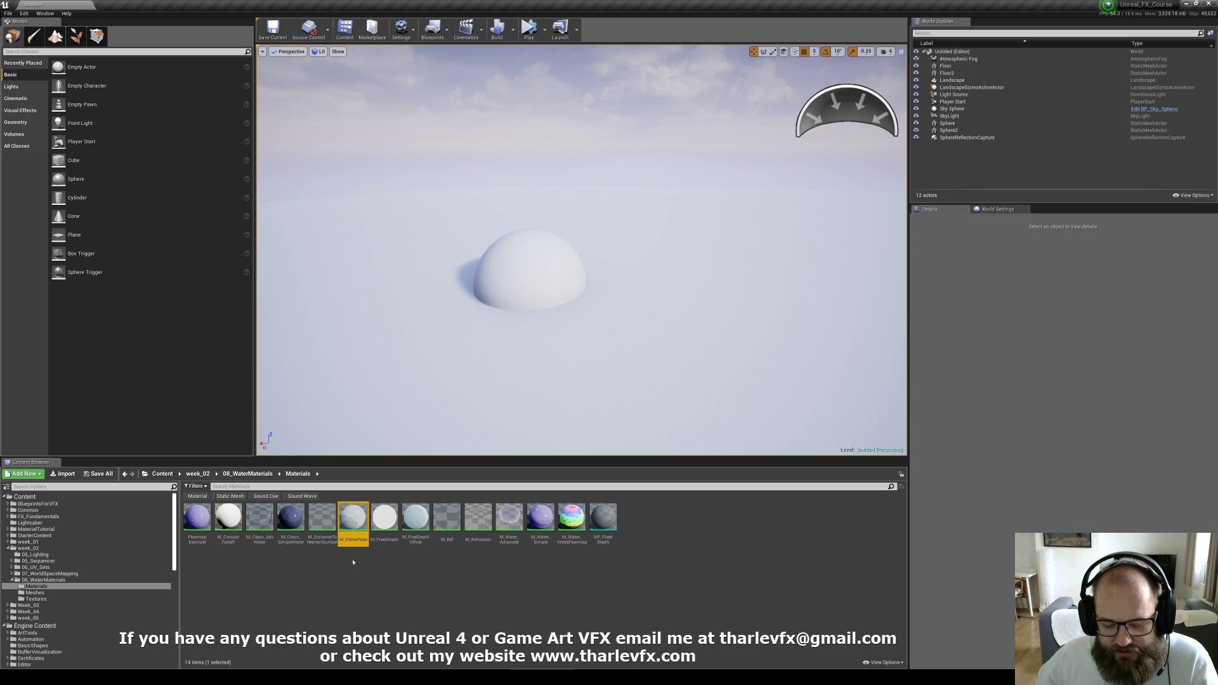
double_click(353, 517)
click(907, 345)
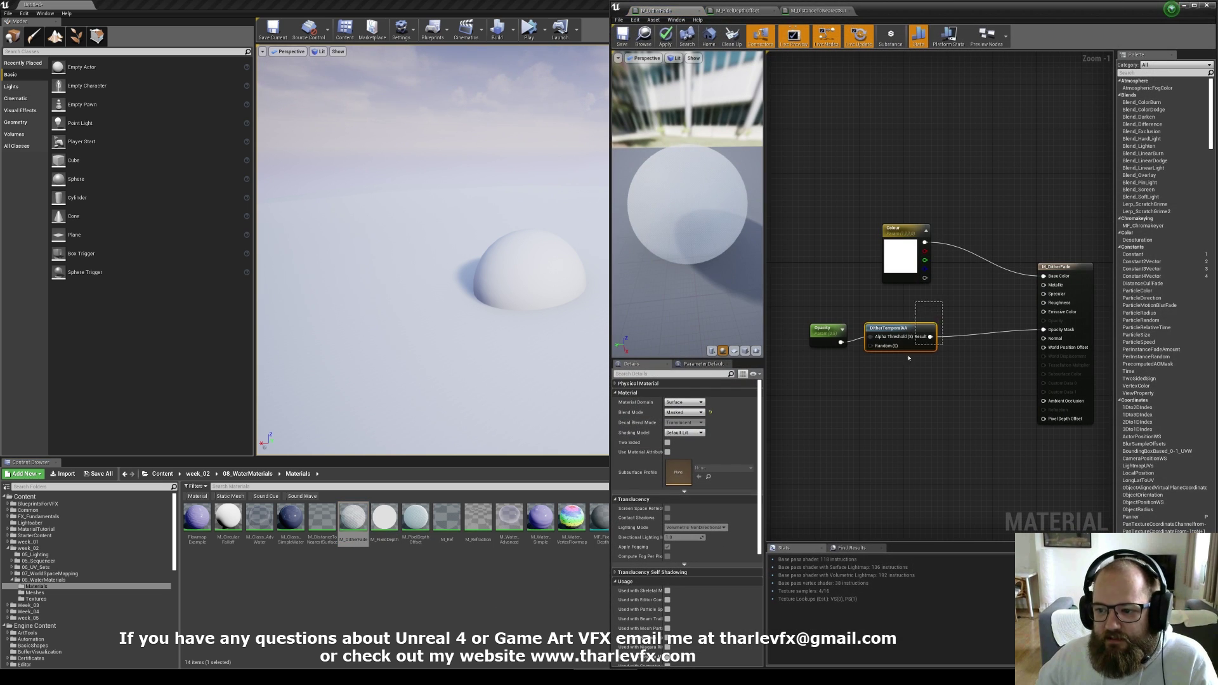
Search the material graph's node list for "dither" without adding a node
mouse_move(856, 375)
right_down()
mouse_move(876, 379)
mouse_move(867, 385)
right_up()
click(878, 378)
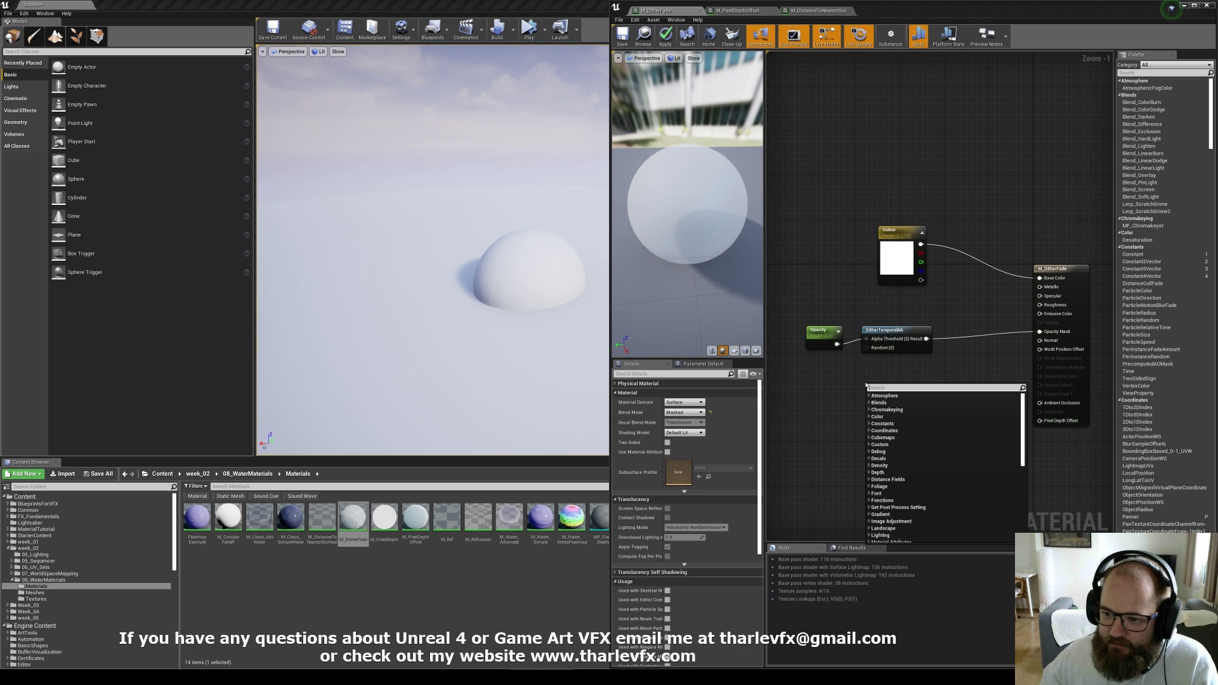
text(dither)
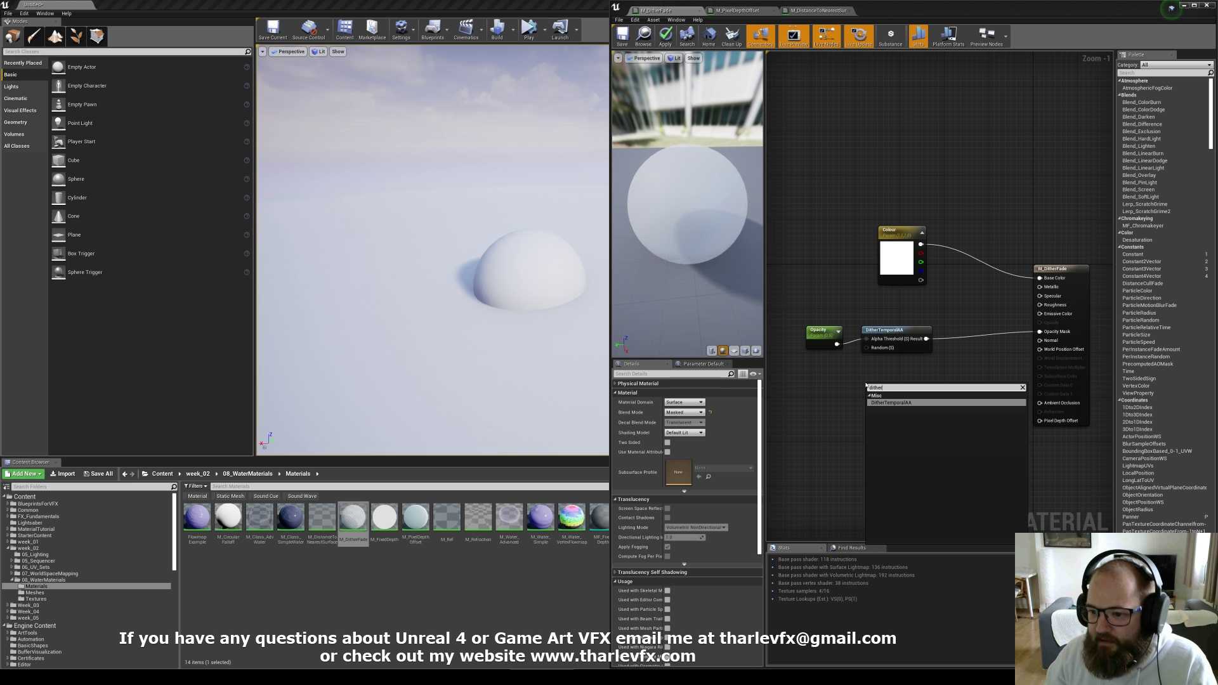
click(911, 317)
right_drag(873, 375, 887, 364)
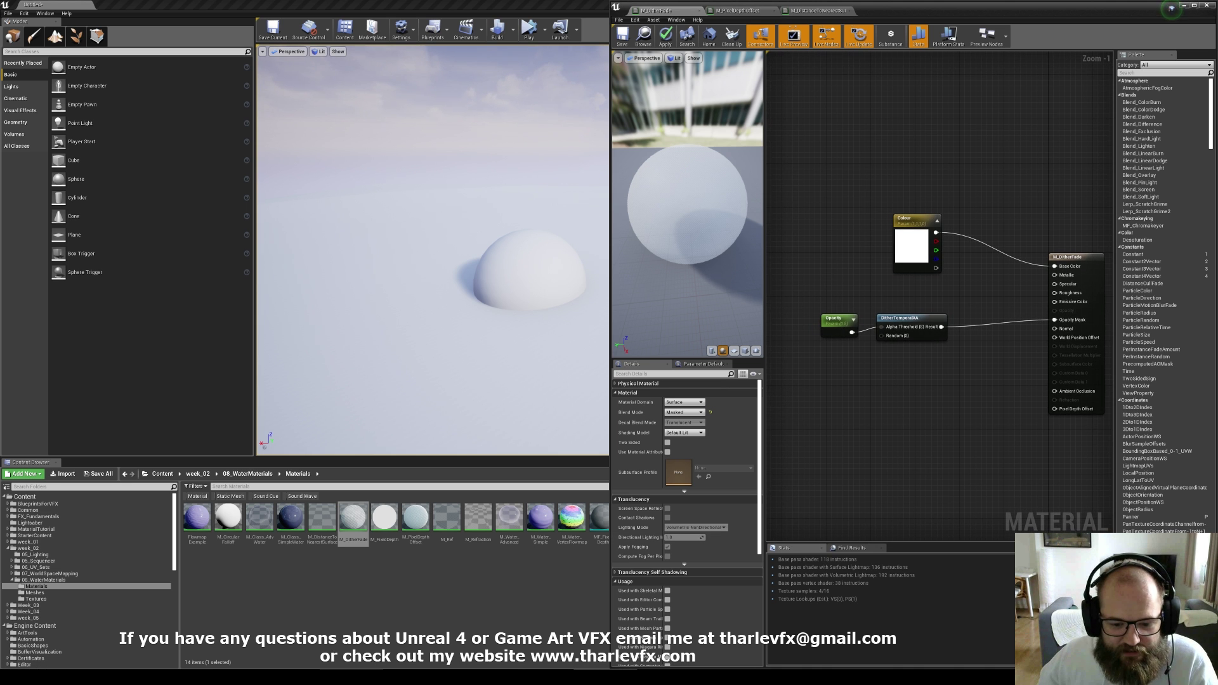
Switch to the browser to view the dither pattern image results, and return to the M_DitherFade material graph
click(89, 672)
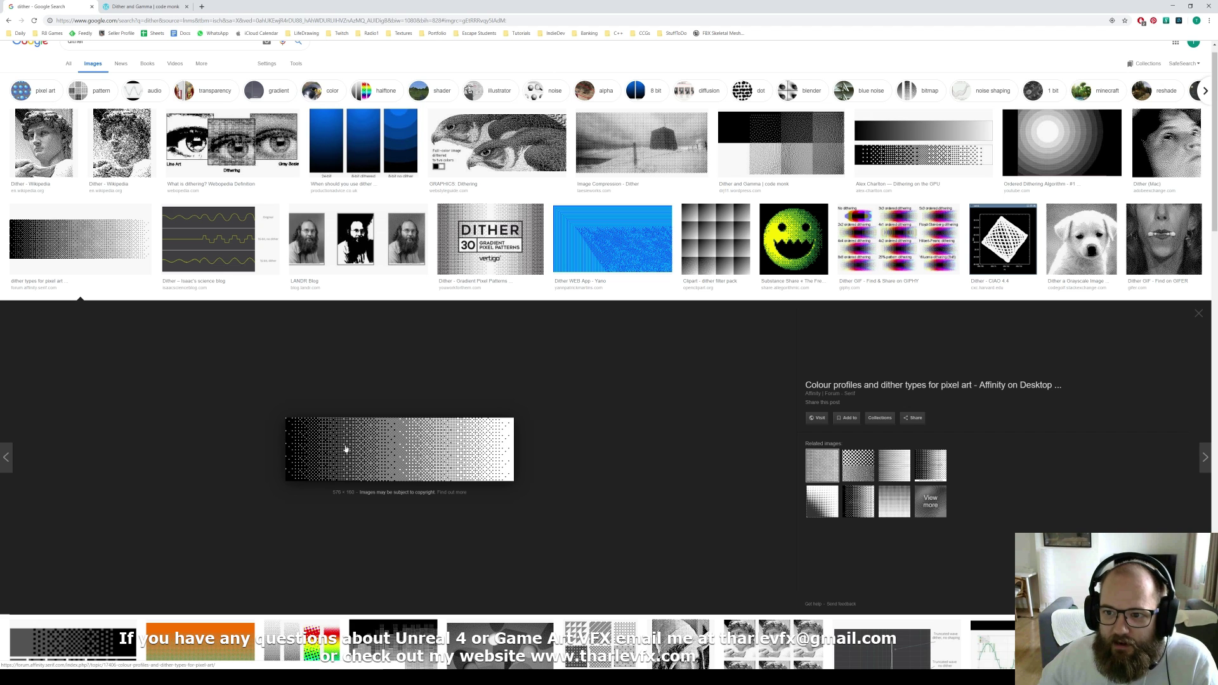
click(923, 143)
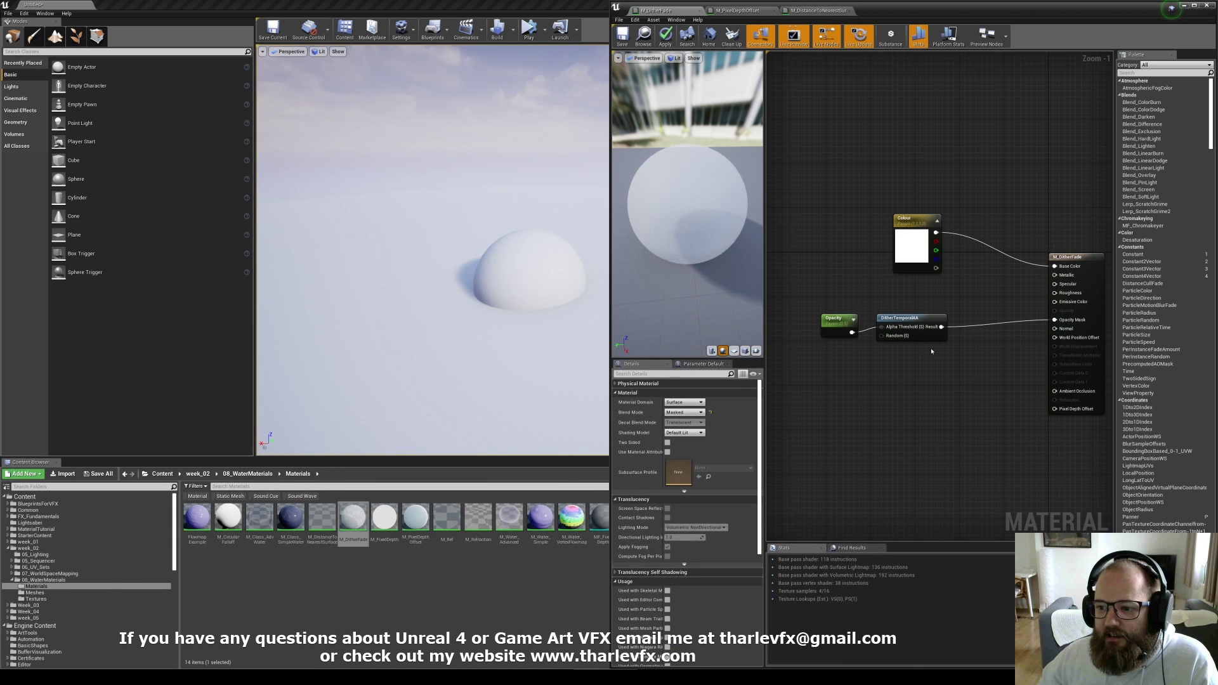
right_drag(869, 414, 887, 416)
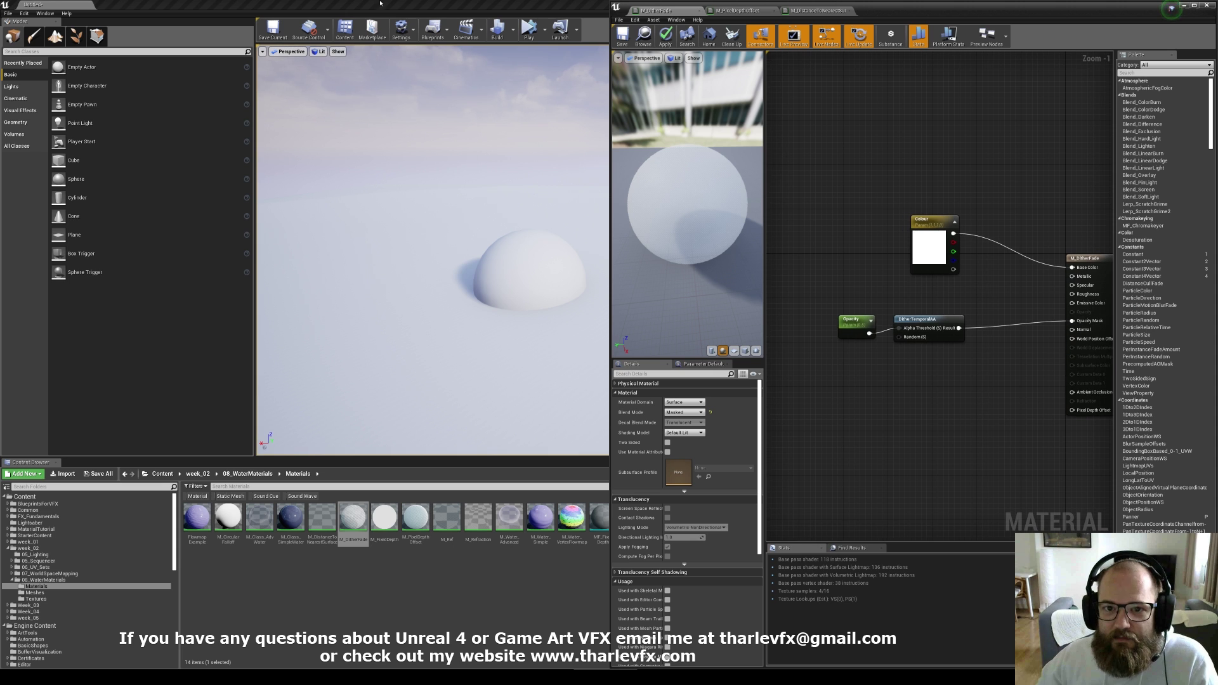
Restore the level editor beside the material editor and assign M_DitherFade to the sphere's Element 0 material slot
double_click(413, 6)
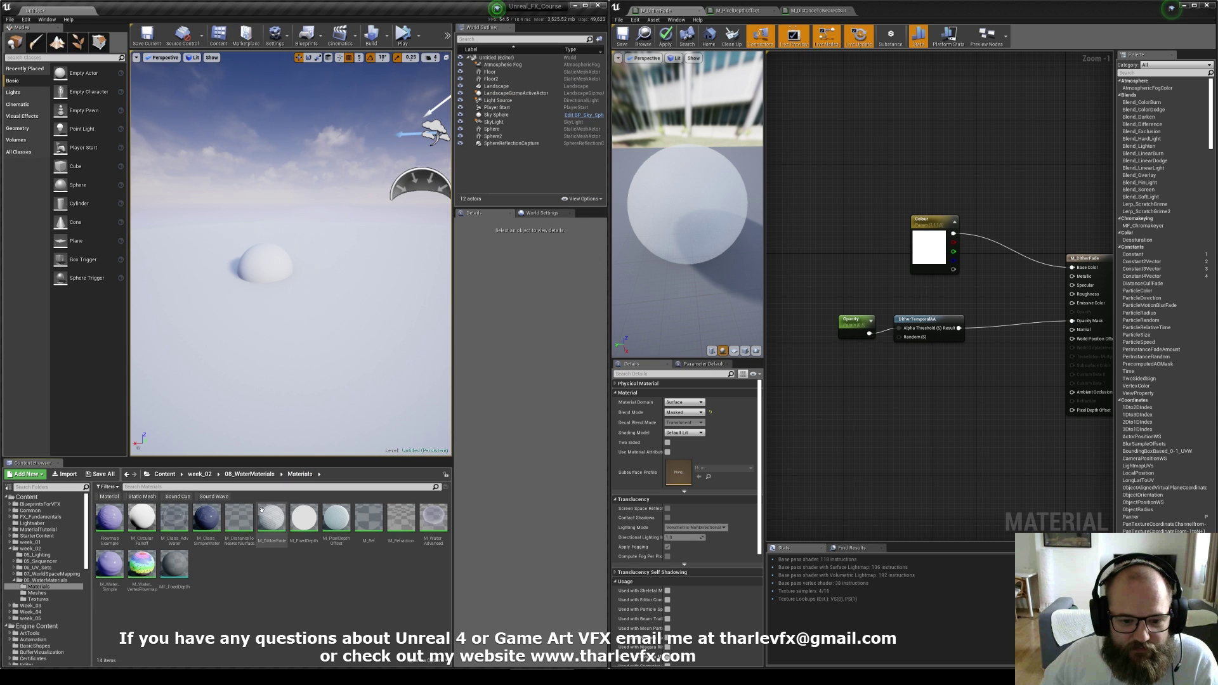
click(264, 270)
drag(271, 520, 530, 437)
key(Escape)
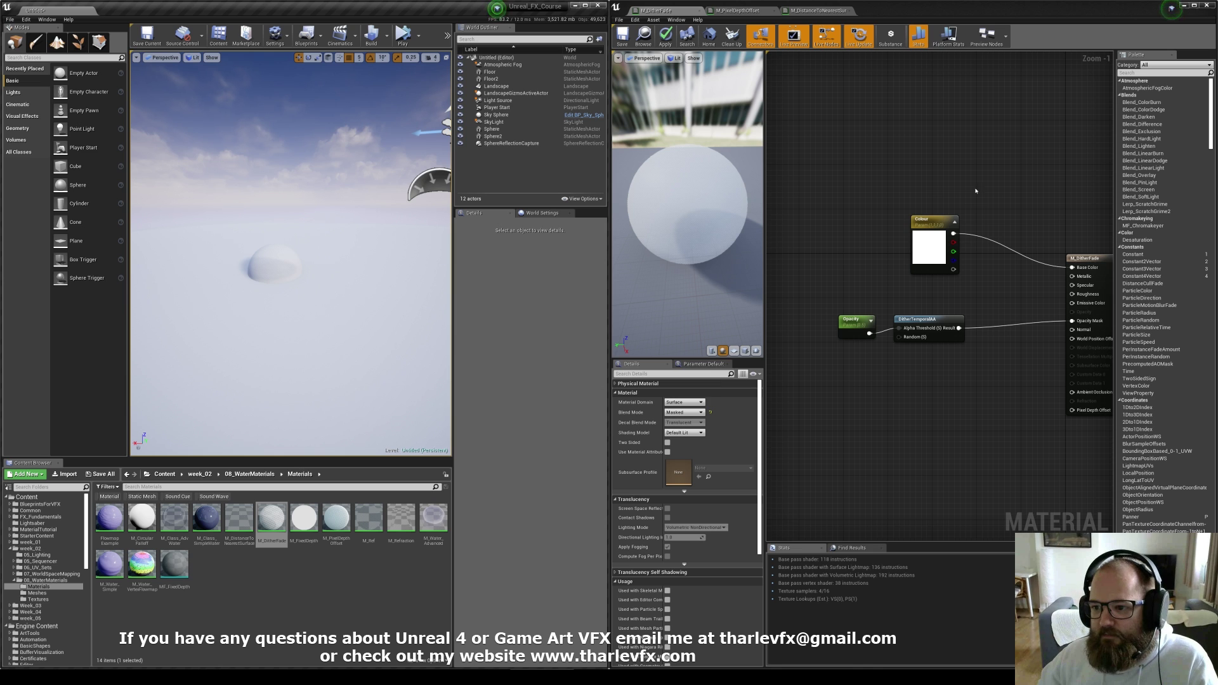
Inspect the Colour, DitherTemporalAA and Opacity nodes in the M_DitherFade graph
click(932, 222)
click(843, 279)
click(927, 324)
click(870, 293)
click(853, 320)
click(843, 300)
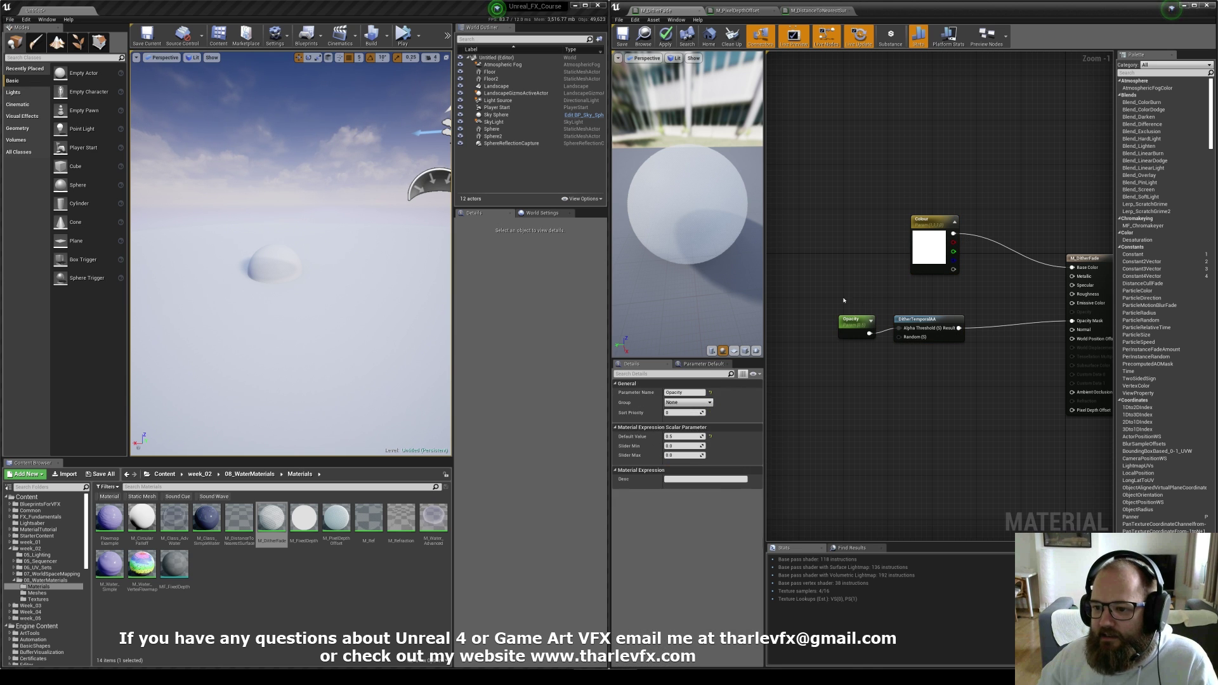
click(844, 300)
right_drag(885, 338, 850, 371)
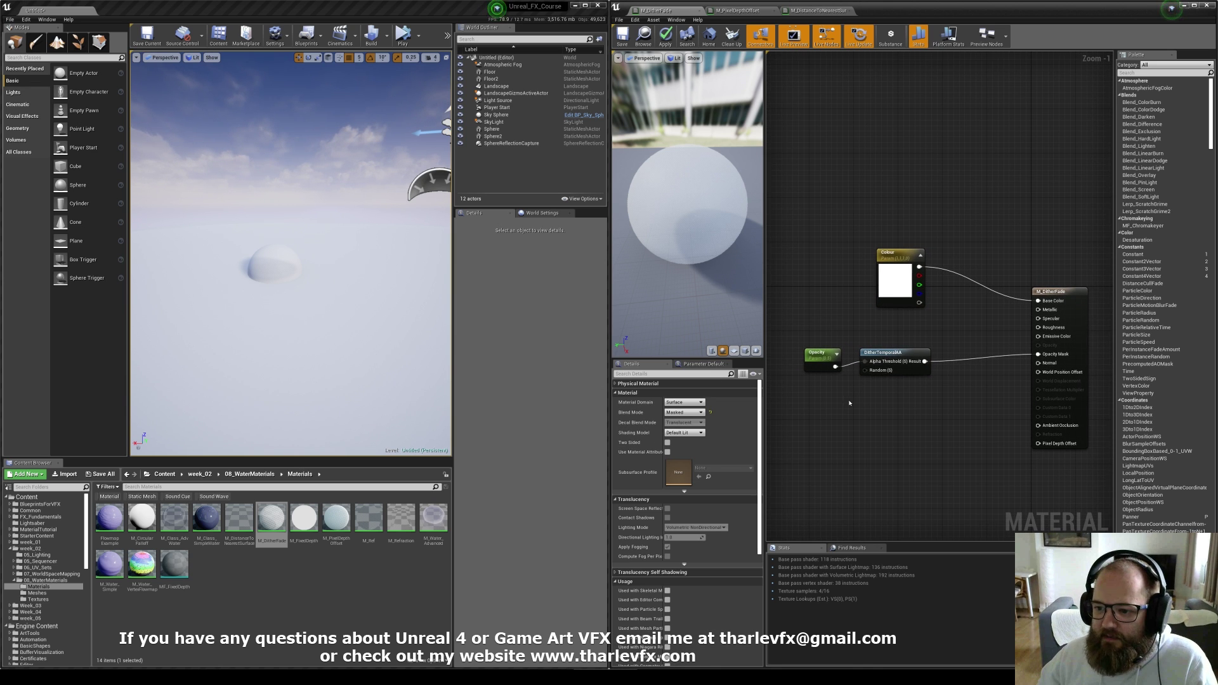
scroll(849, 403, up, 1)
Test the Opacity parameter's default value at 0 and at 1 while viewing the sphere up close
right_drag(330, 266, 304, 292)
key(w)
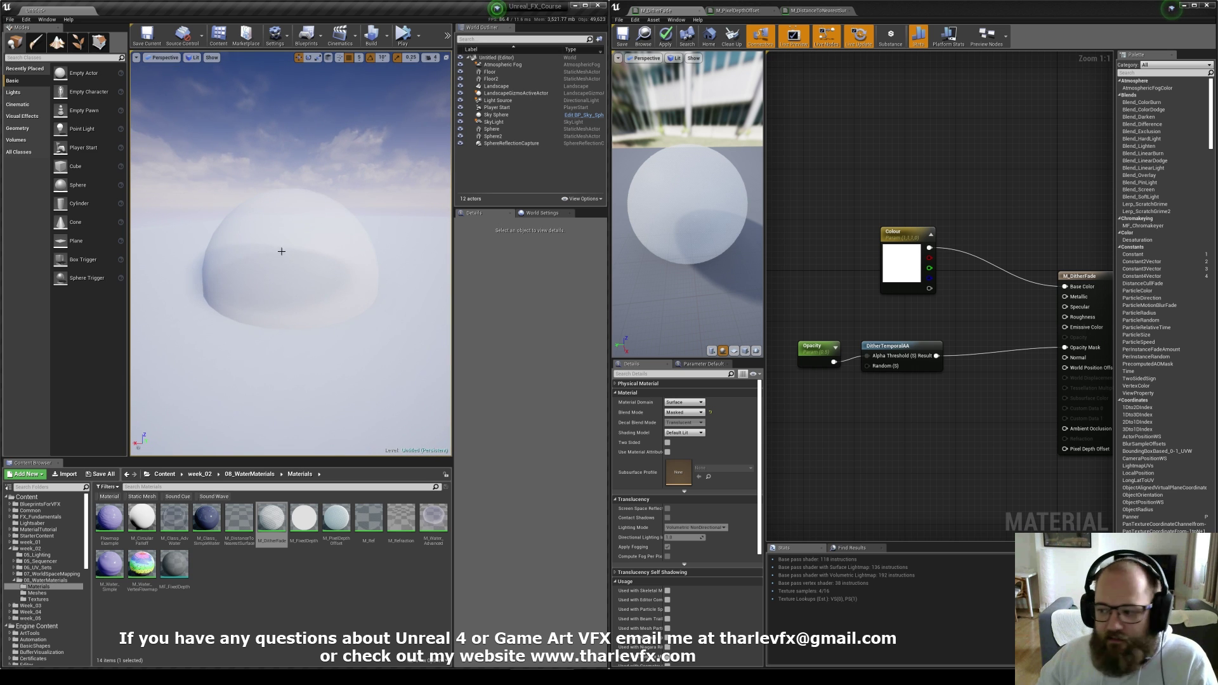
click(241, 256)
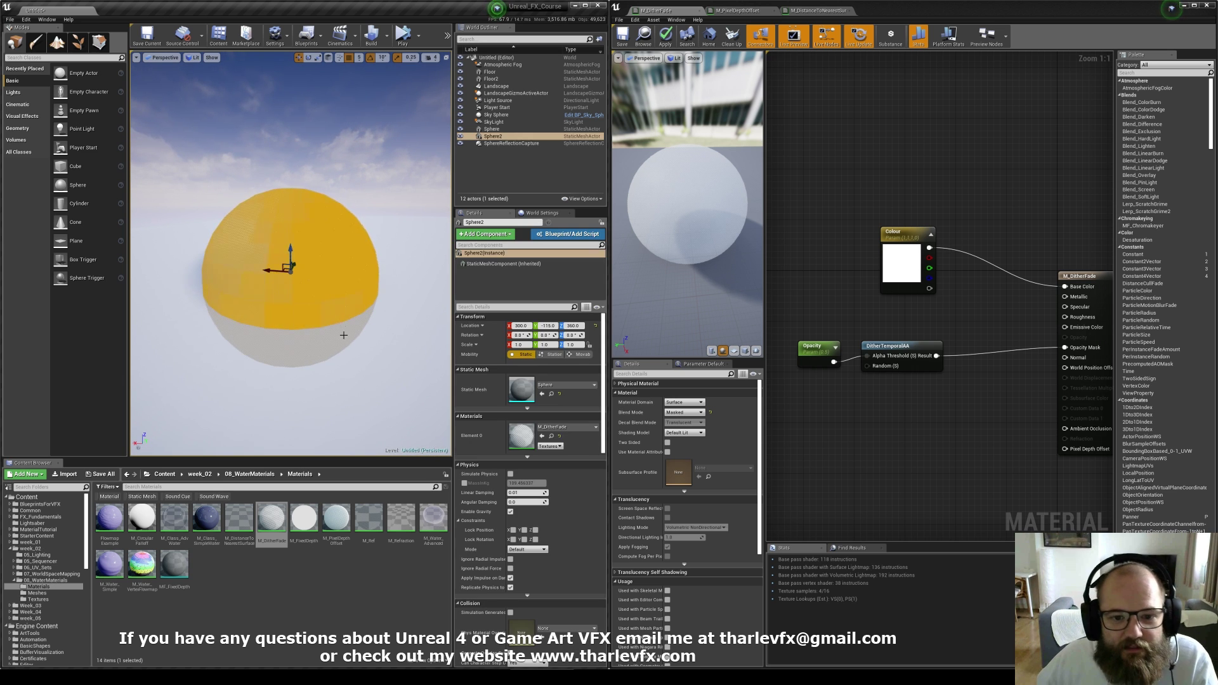
key(Escape)
click(816, 353)
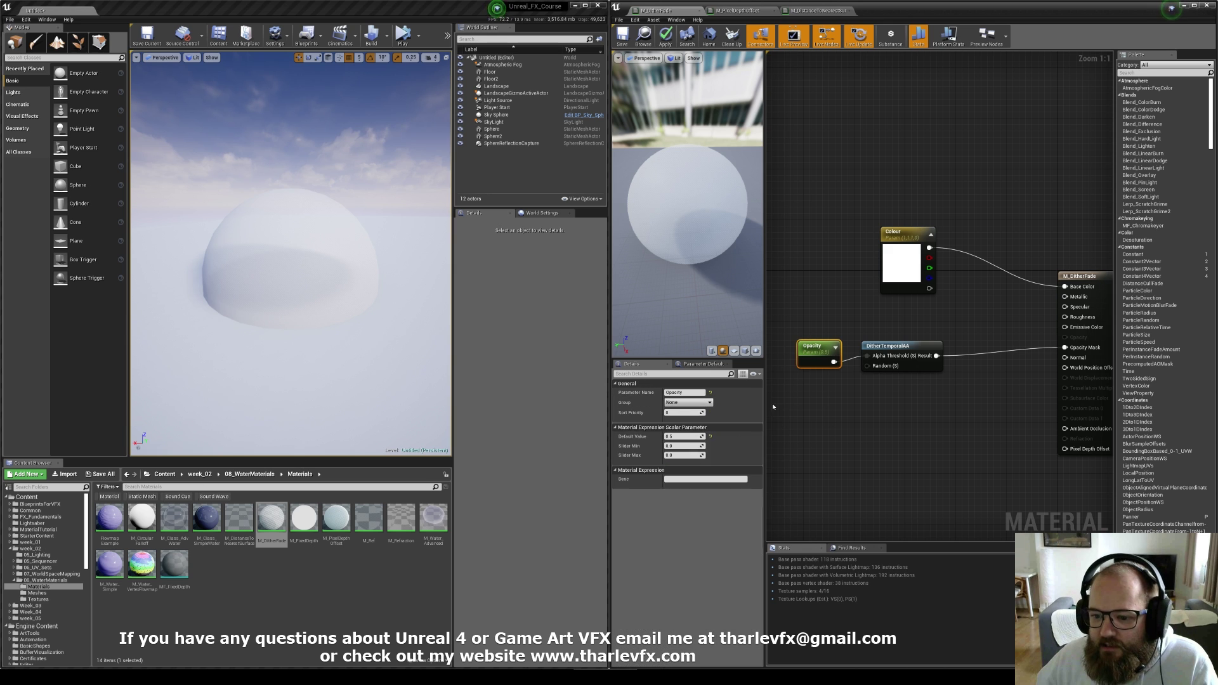
click(688, 436)
text(0)
key(Return)
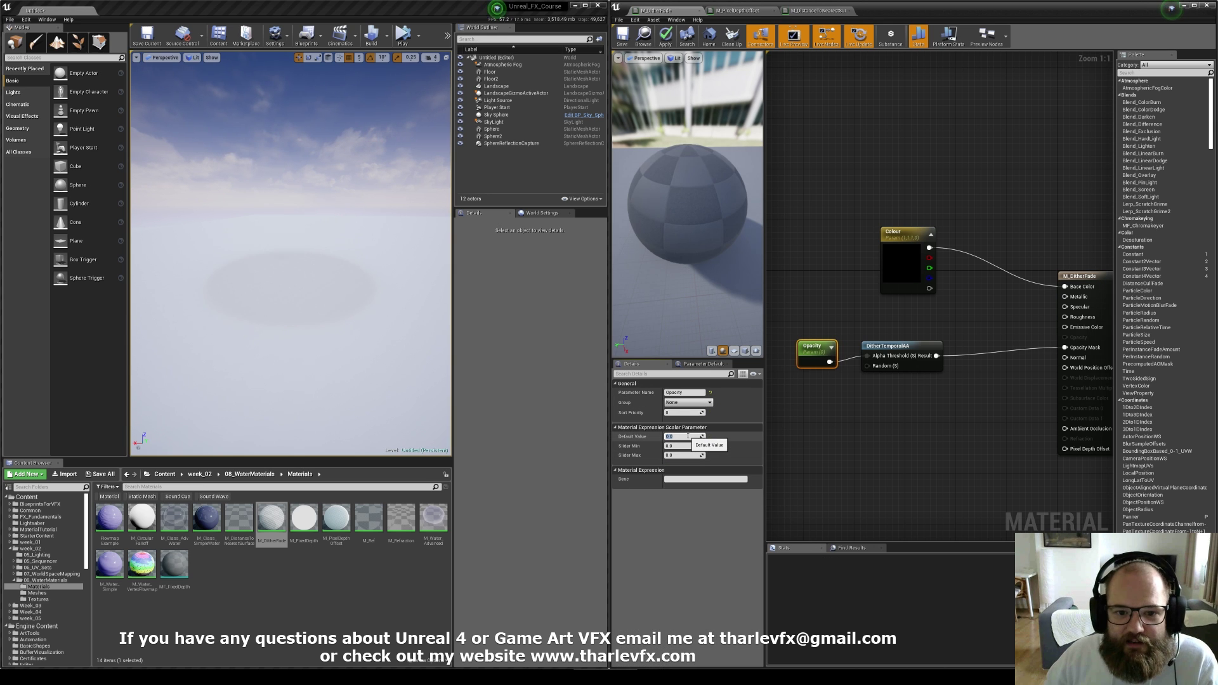
text(1)
key(Return)
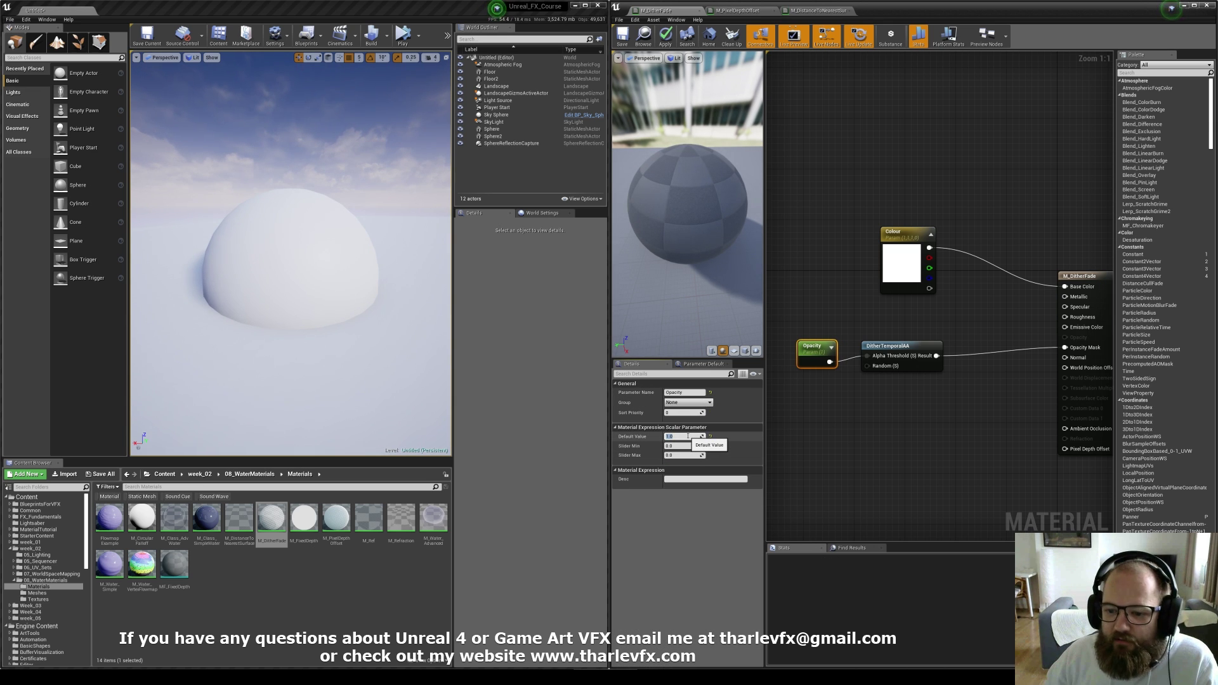
Try Opacity default values of 0.2 and 0.8, ending with the value set to 0.5
text(0.2)
key(Return)
text(0.8)
key(Return)
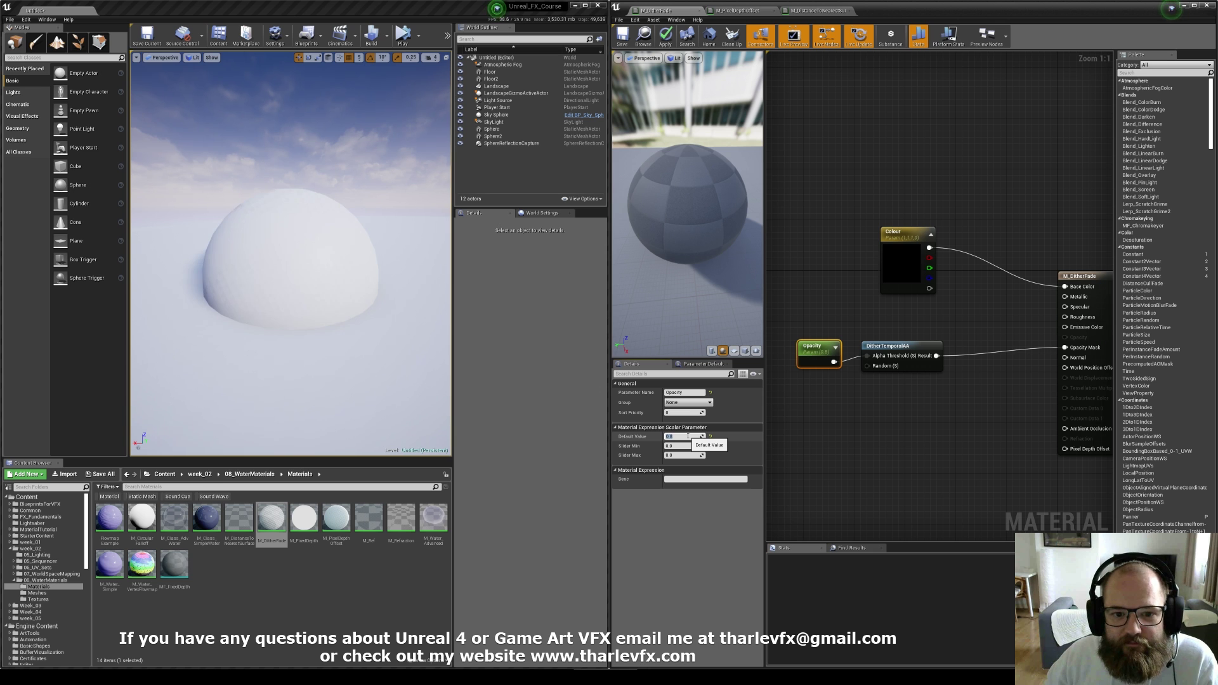
text(.5)
key(Return)
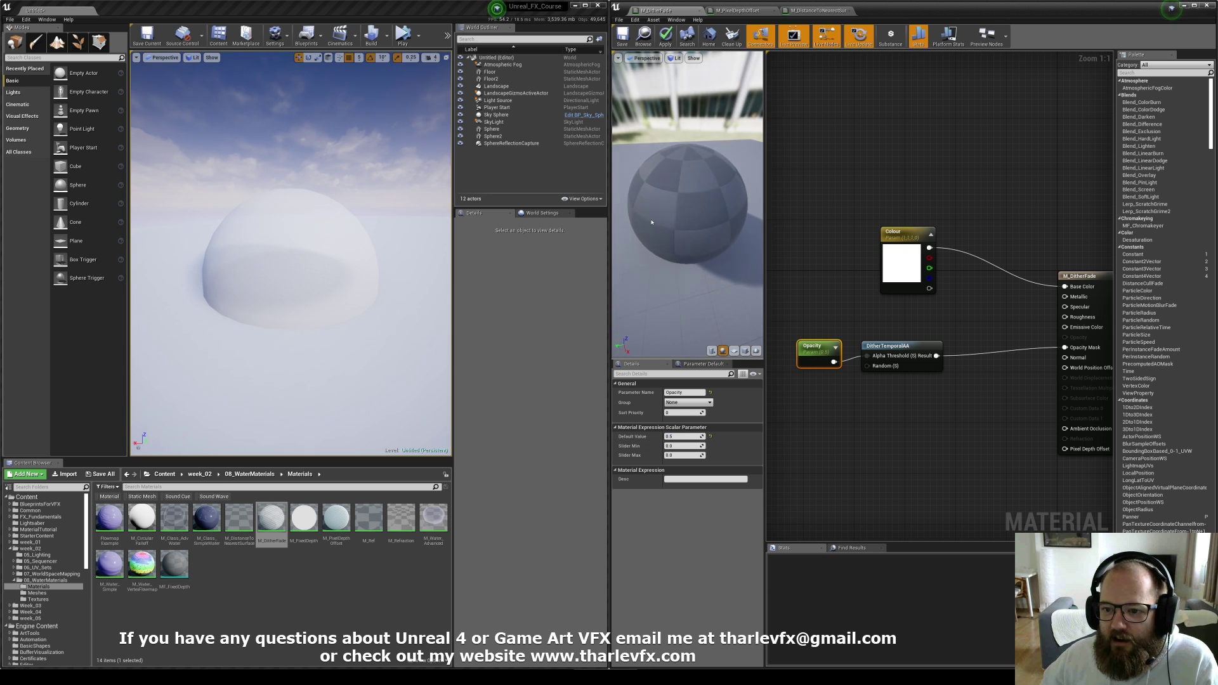
Examine the dithered transparency of the sphere in the level from different angles and distances
right_drag(352, 285, 336, 217)
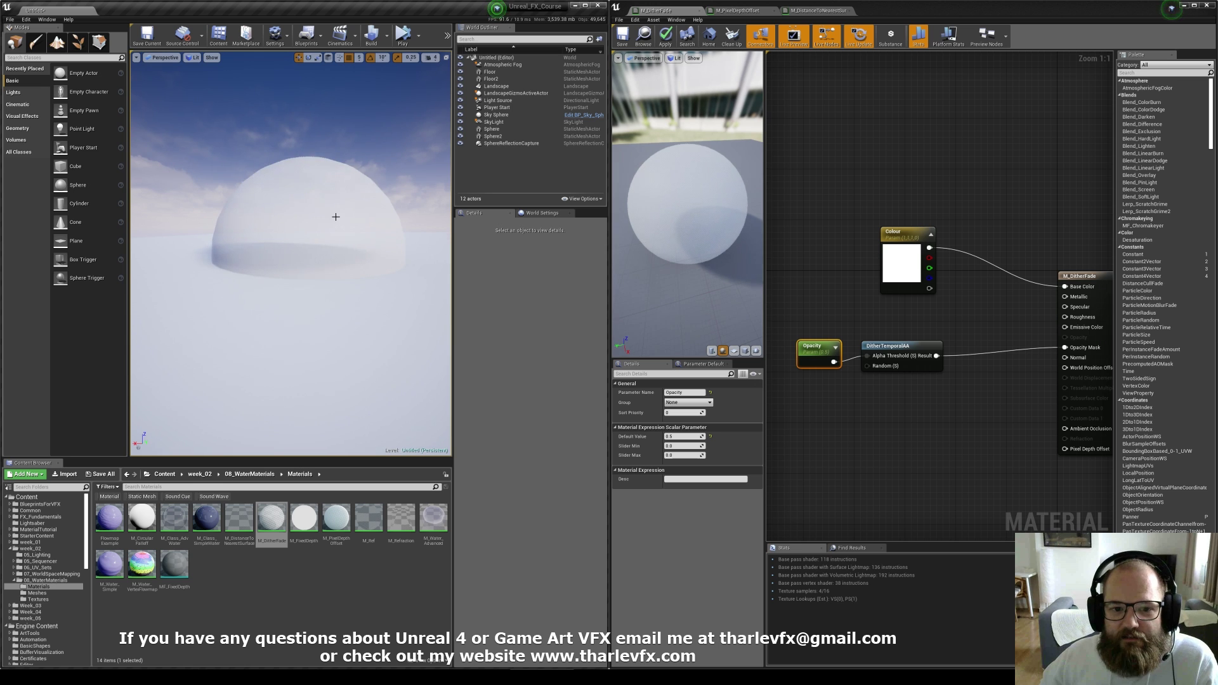
click(317, 206)
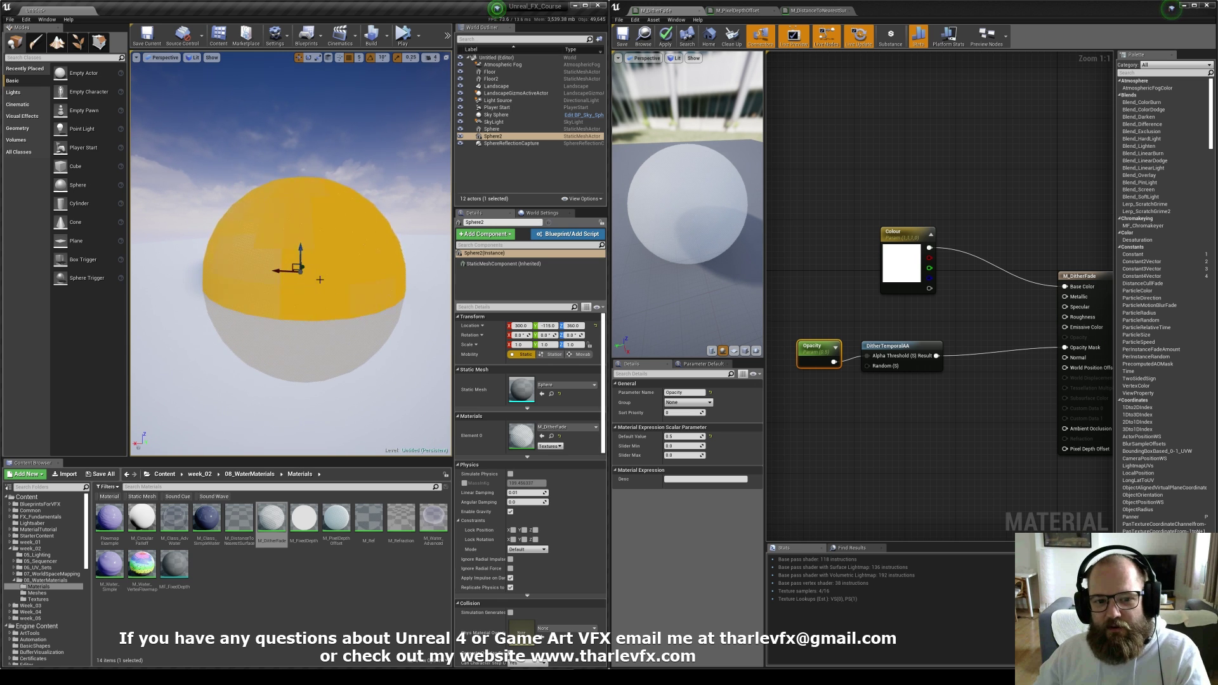
key(Escape)
right_drag(320, 280, 313, 293)
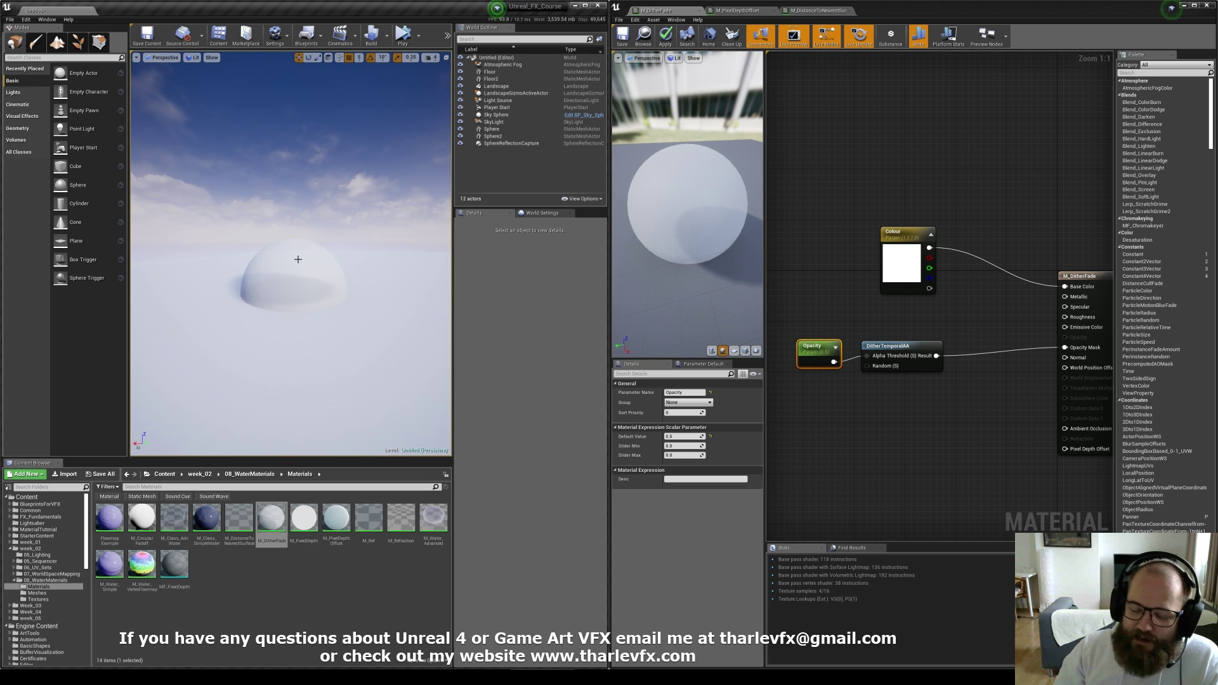
right_drag(344, 288, 375, 291)
Examine the dither effect on the material preview sphere, near and far and while the view moves
scroll(694, 222, up, 5)
scroll(693, 223, down, 7)
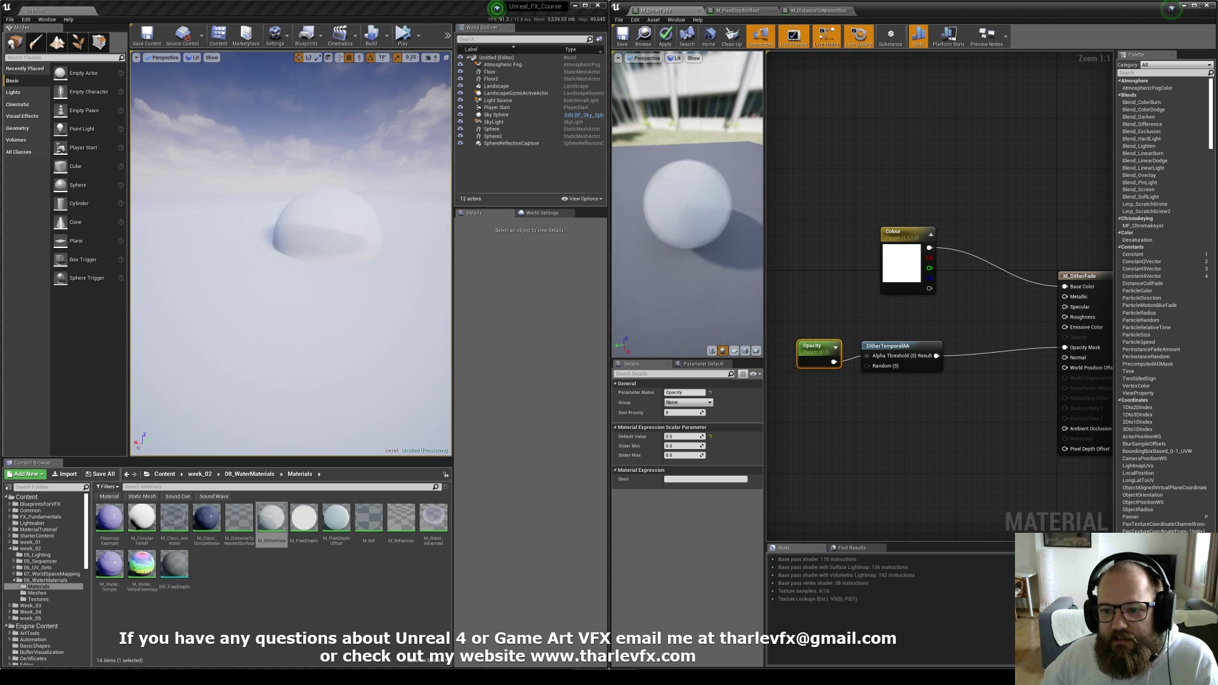
mouse_move(682, 231)
mouse_down()
mouse_move(682, 267)
mouse_move(682, 232)
mouse_up()
right_drag(682, 231, 682, 257)
drag(683, 221, 626, 137)
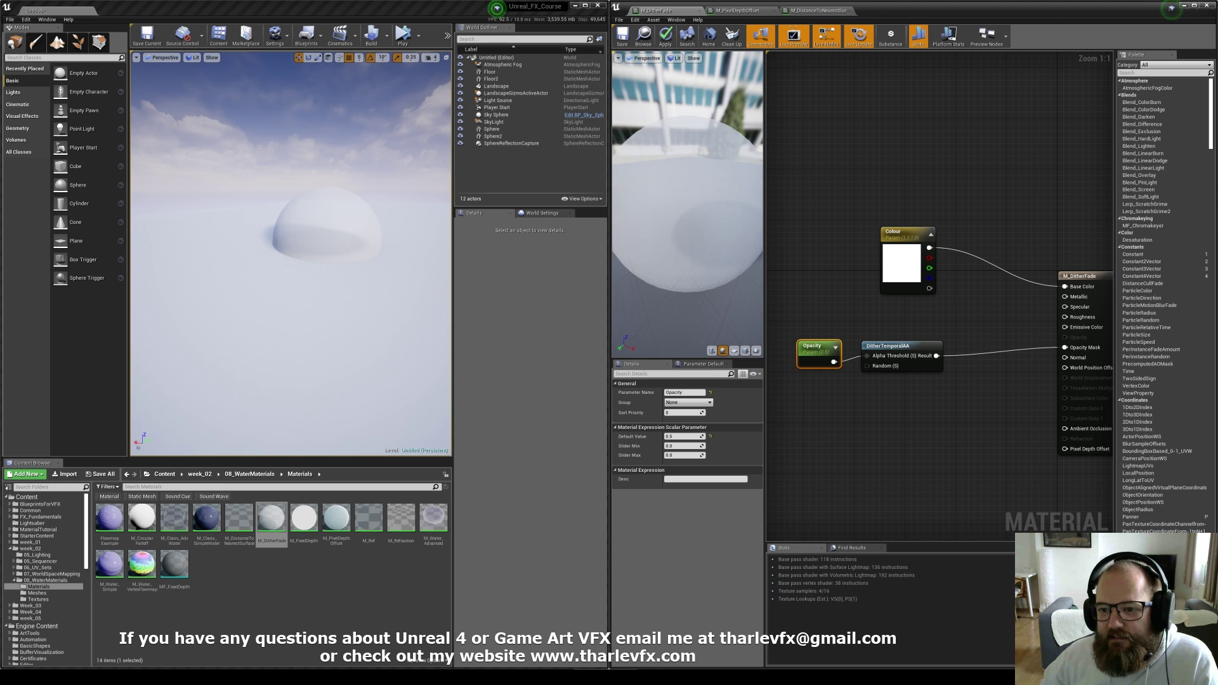
drag(691, 241, 693, 237)
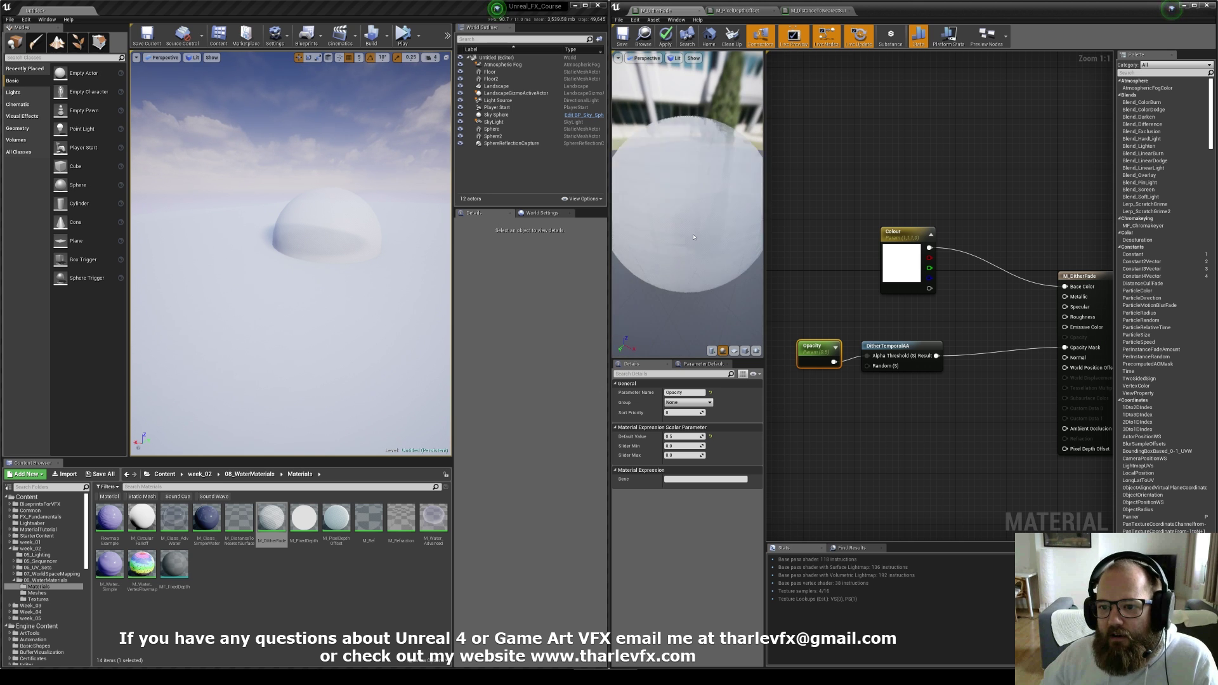
scroll(693, 237, down, 4)
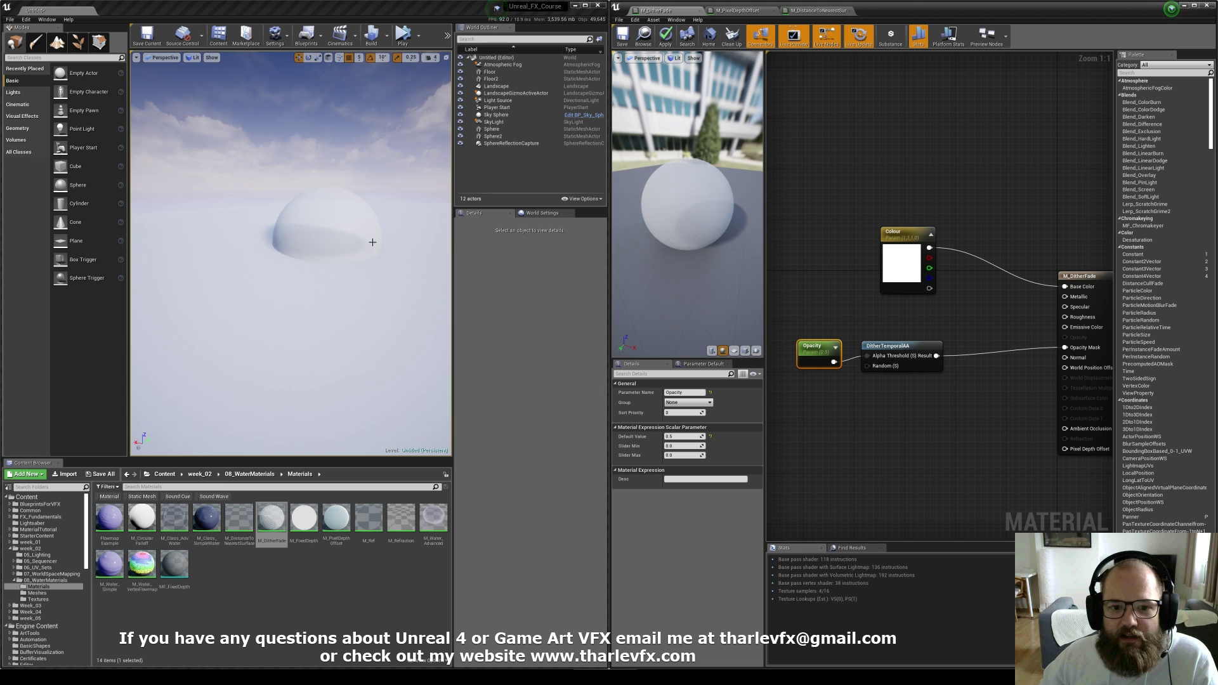
right_drag(373, 242, 378, 266)
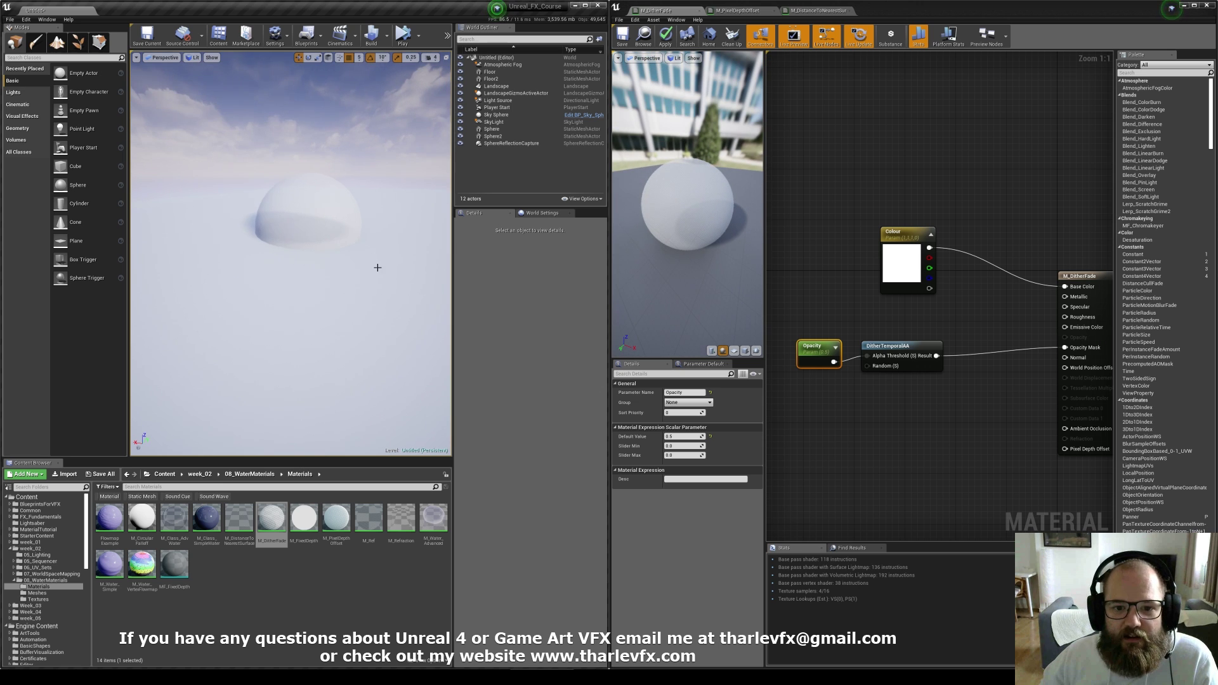
drag(625, 259, 650, 251)
Turn off anti-aliasing in the level viewport and view the raw dither pattern on the sphere up close
click(212, 58)
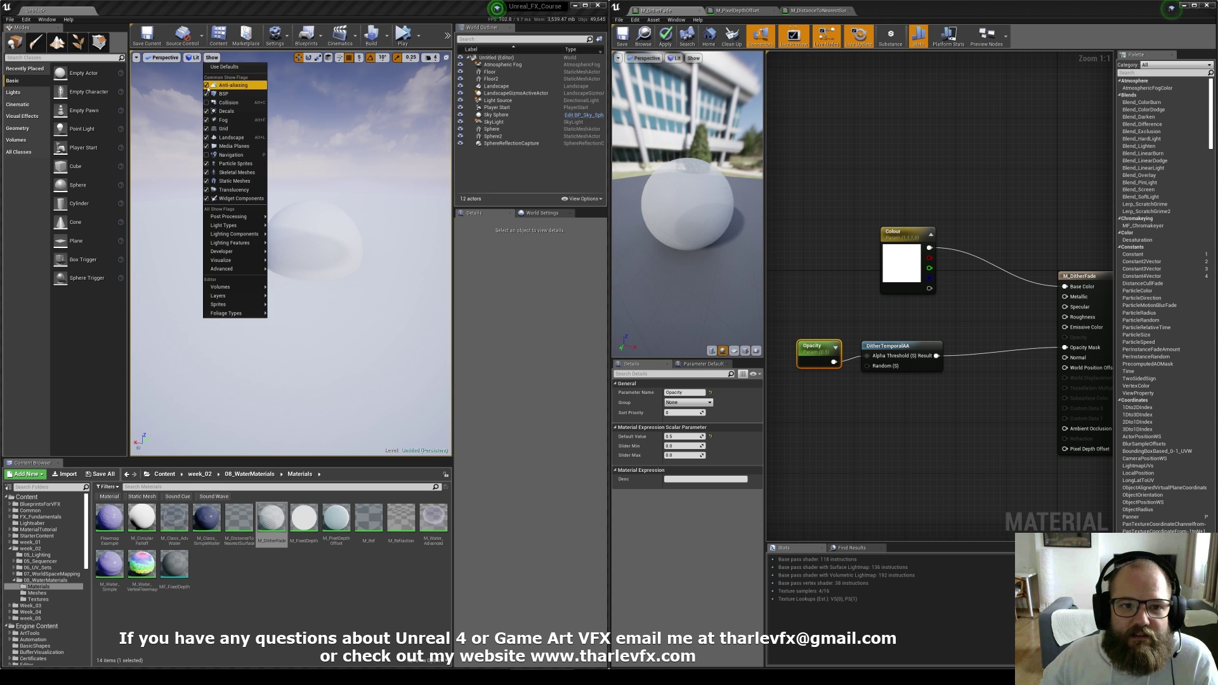
right_drag(335, 283, 307, 280)
key(w)
right_drag(951, 406, 970, 381)
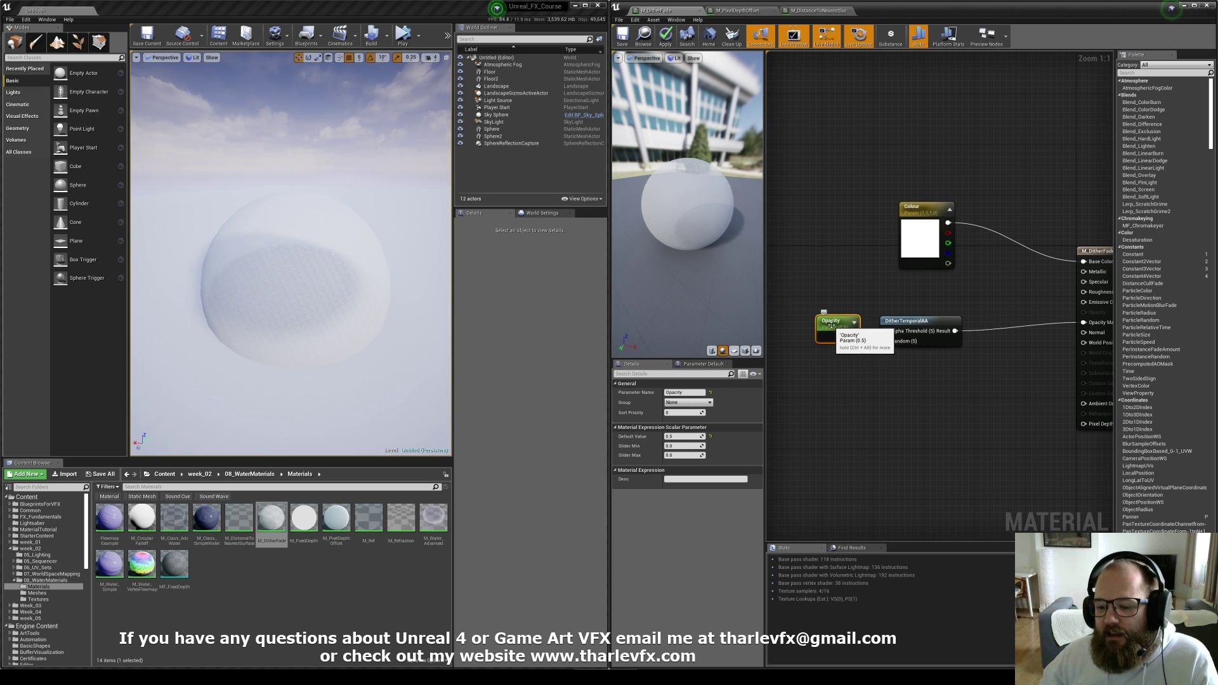
Turn anti-aliasing back on in the level viewport and view the sphere from farther away
click(212, 57)
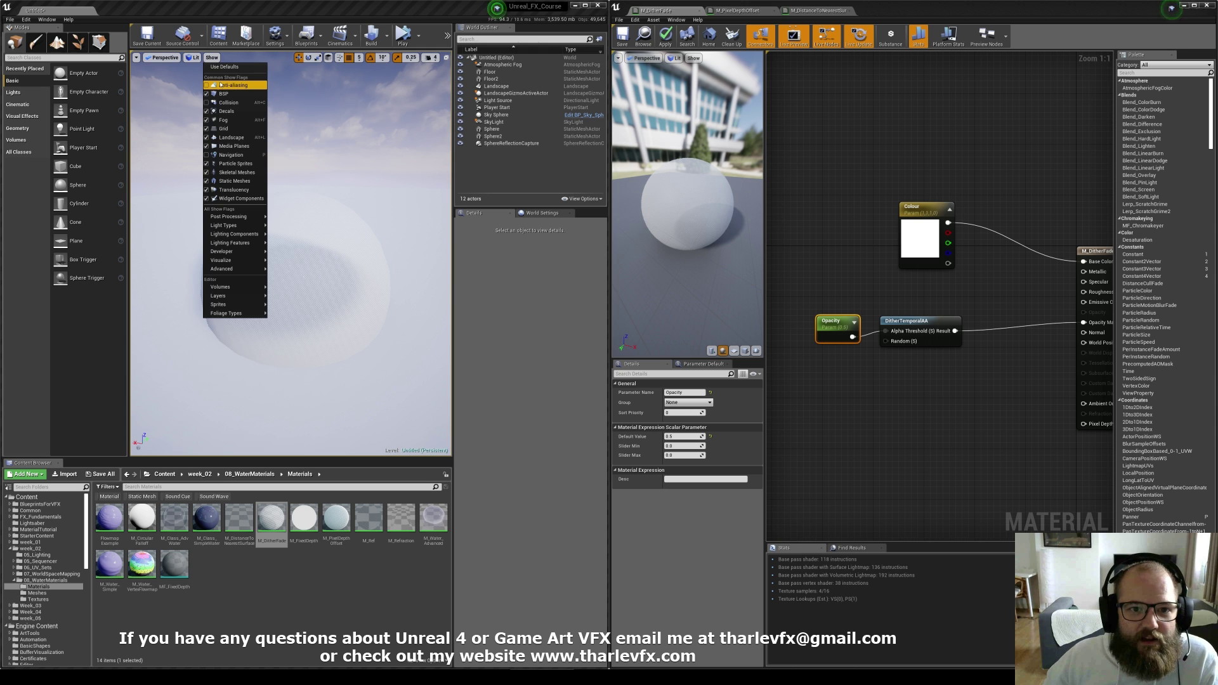
click(207, 86)
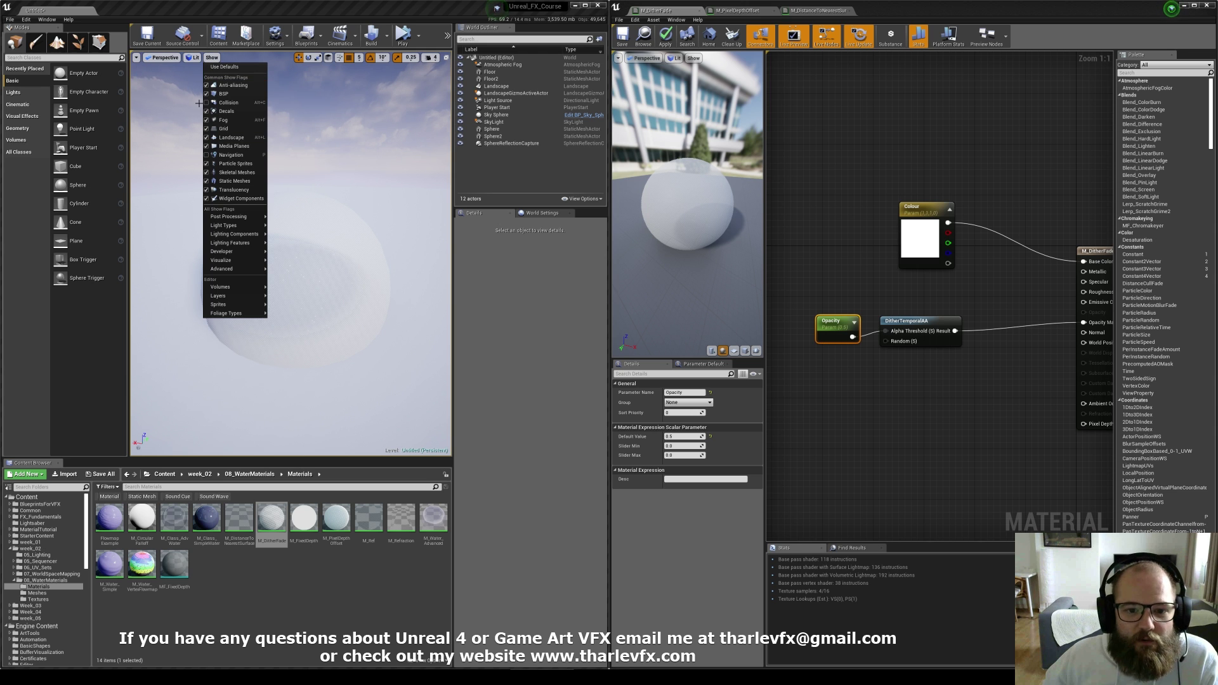
click(302, 9)
drag(310, 228, 310, 291)
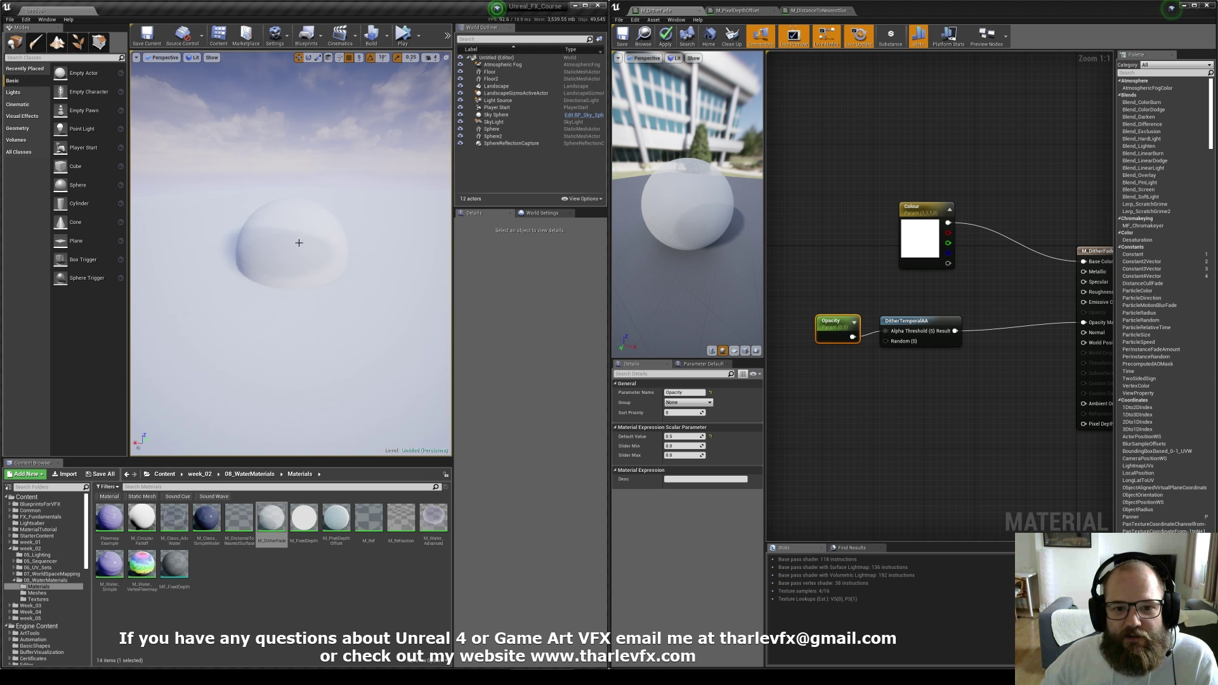
Show the level's shader complexity and set the M_DitherFade material's blend mode to Opaque
key(alt+8)
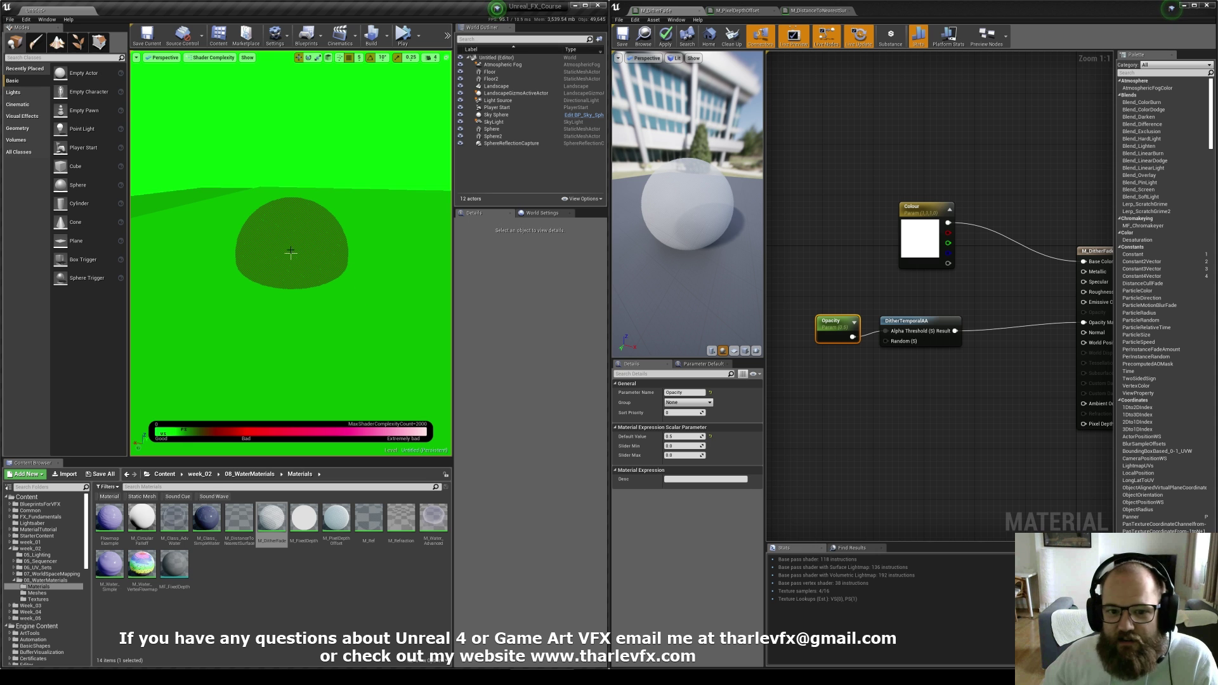
click(846, 401)
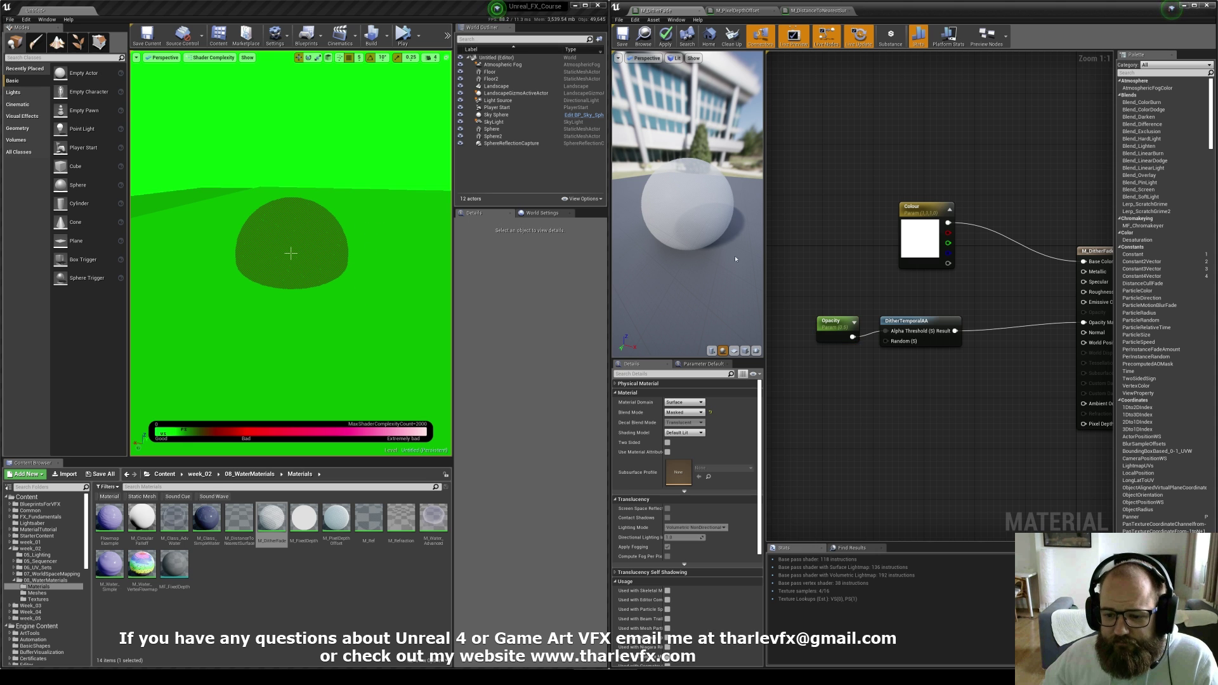
click(684, 412)
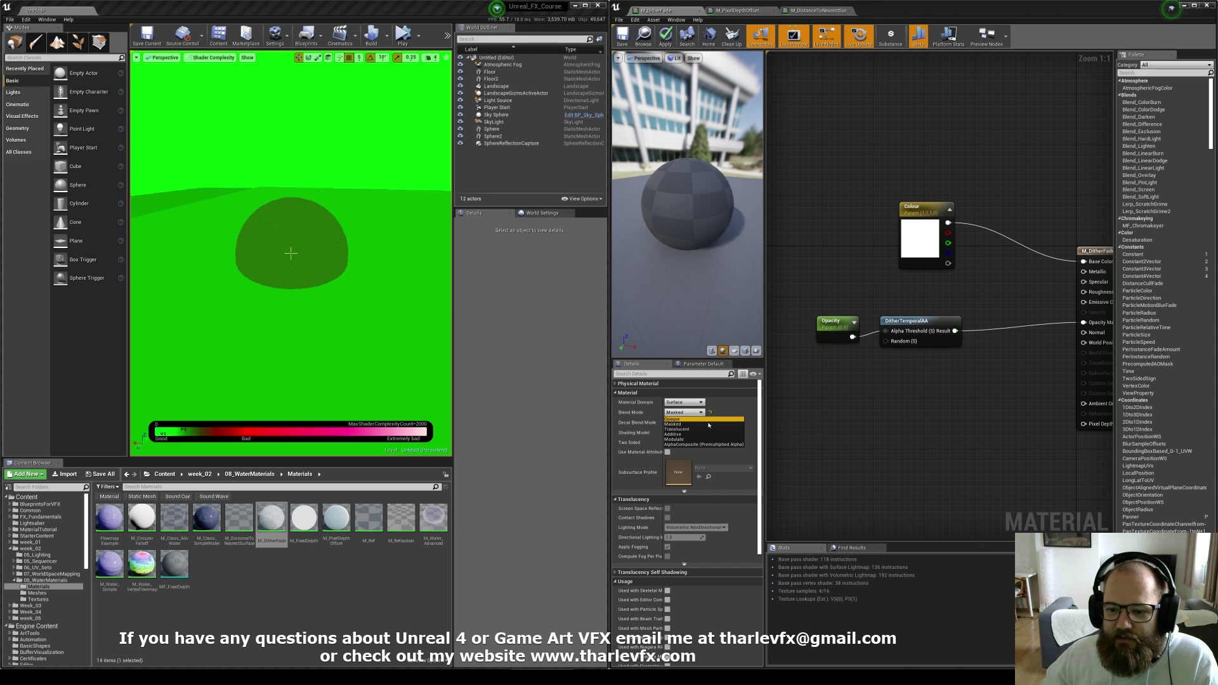
click(698, 420)
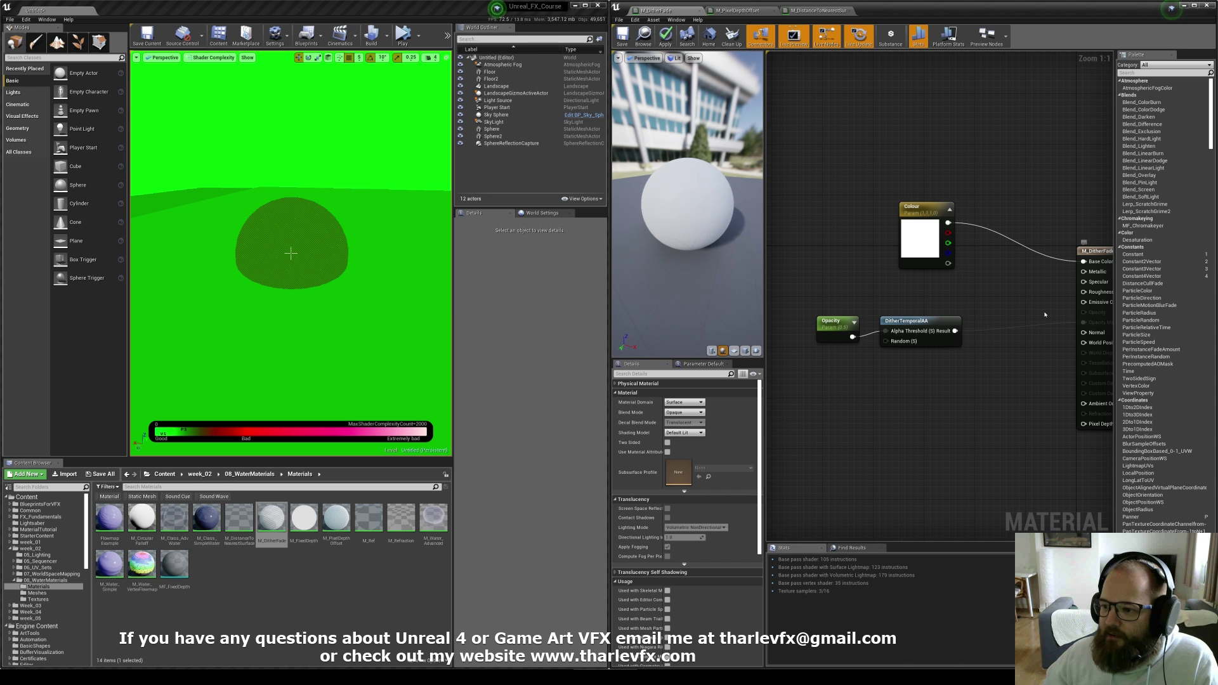
mouse_move(1045, 315)
right_down()
mouse_move(996, 313)
mouse_move(1023, 316)
right_up()
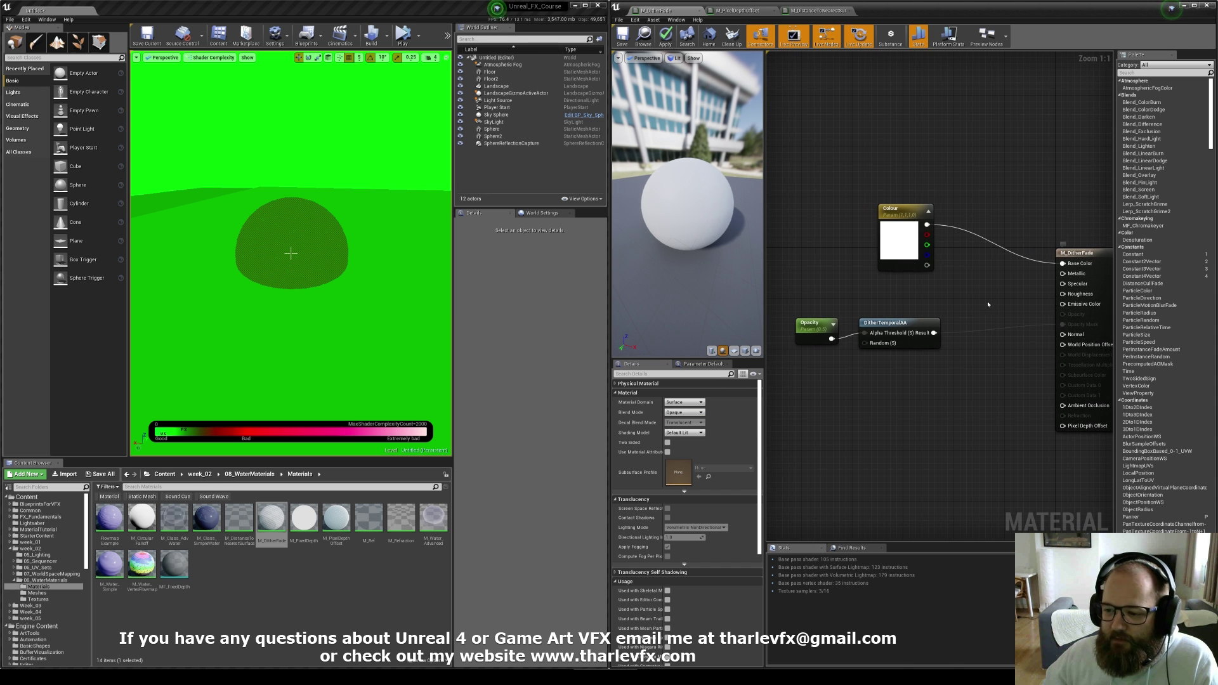
Set the M_DitherFade blend mode back to Masked and return the level viewport to Lit view
click(684, 412)
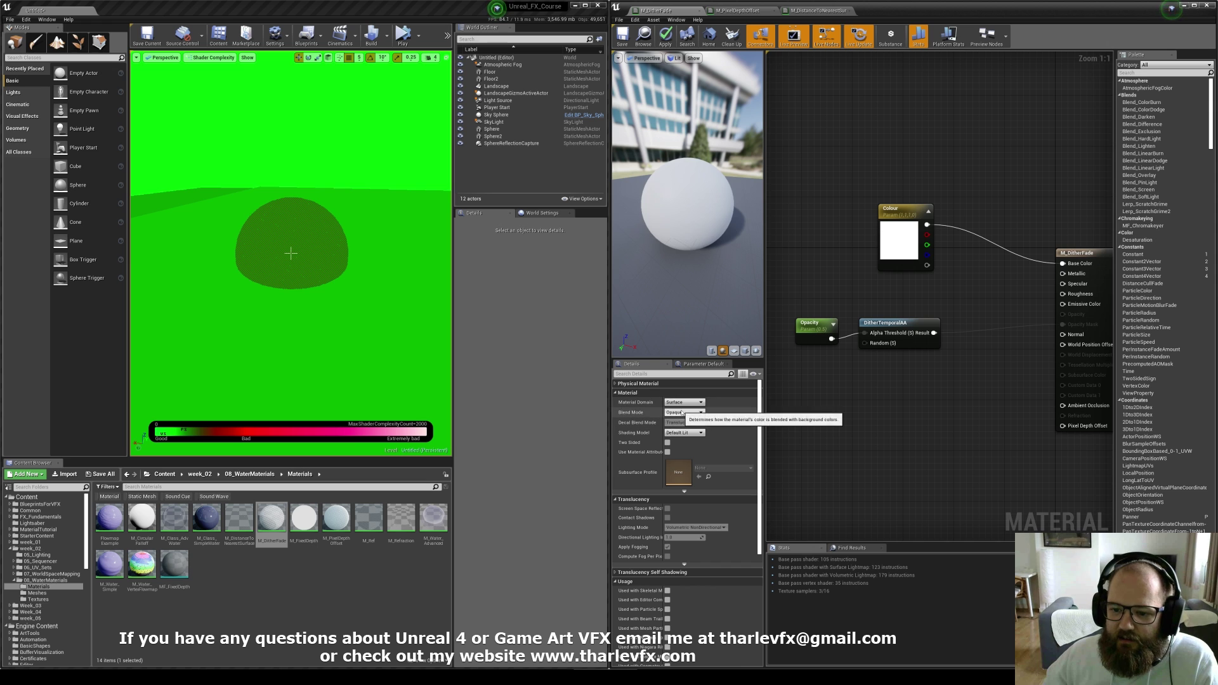
click(701, 424)
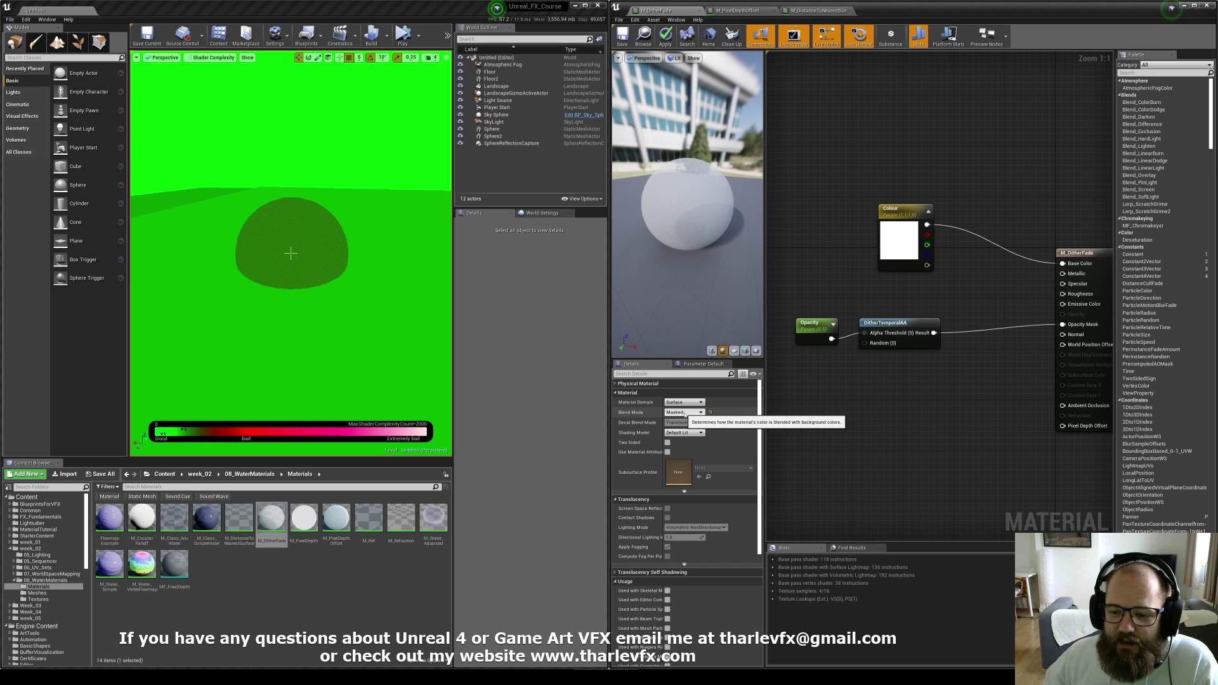
key(alt+4)
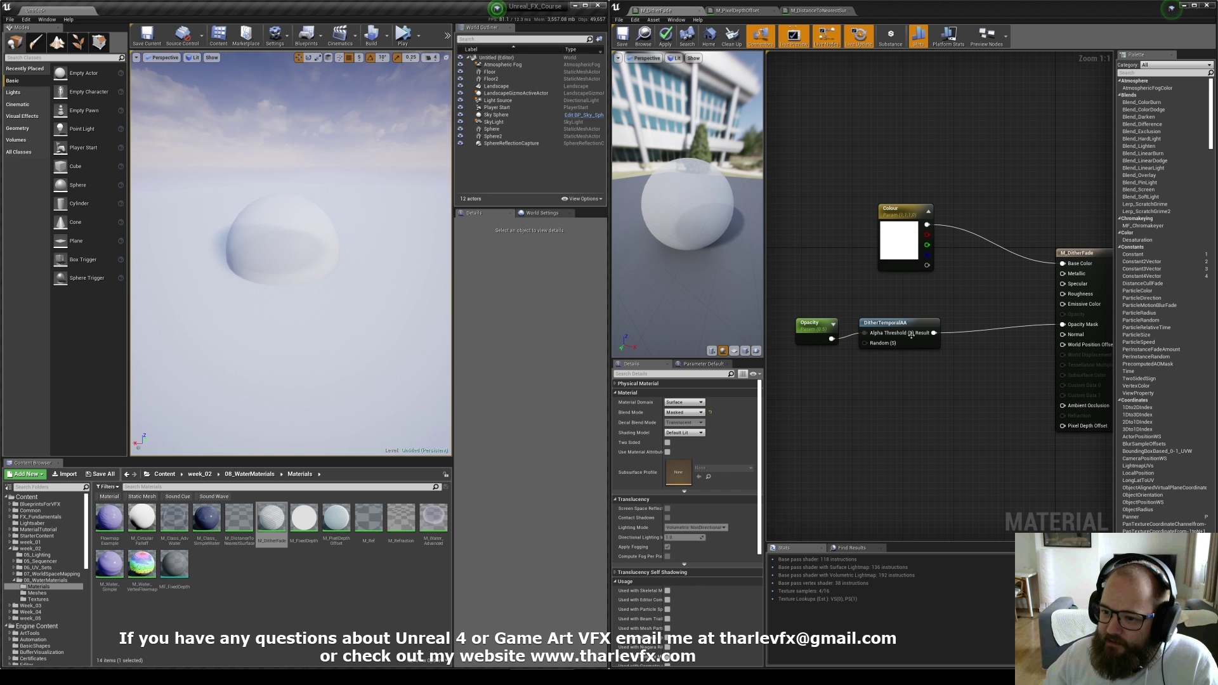
drag(926, 306, 817, 366)
click(812, 369)
click(694, 413)
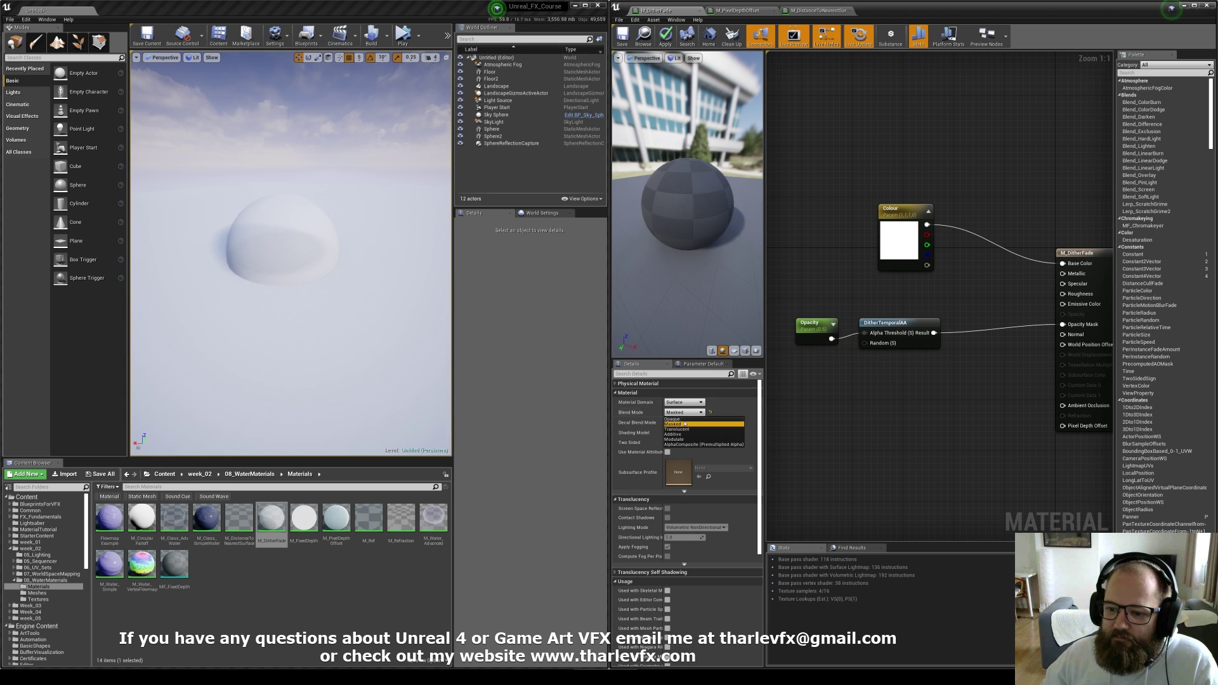
click(709, 424)
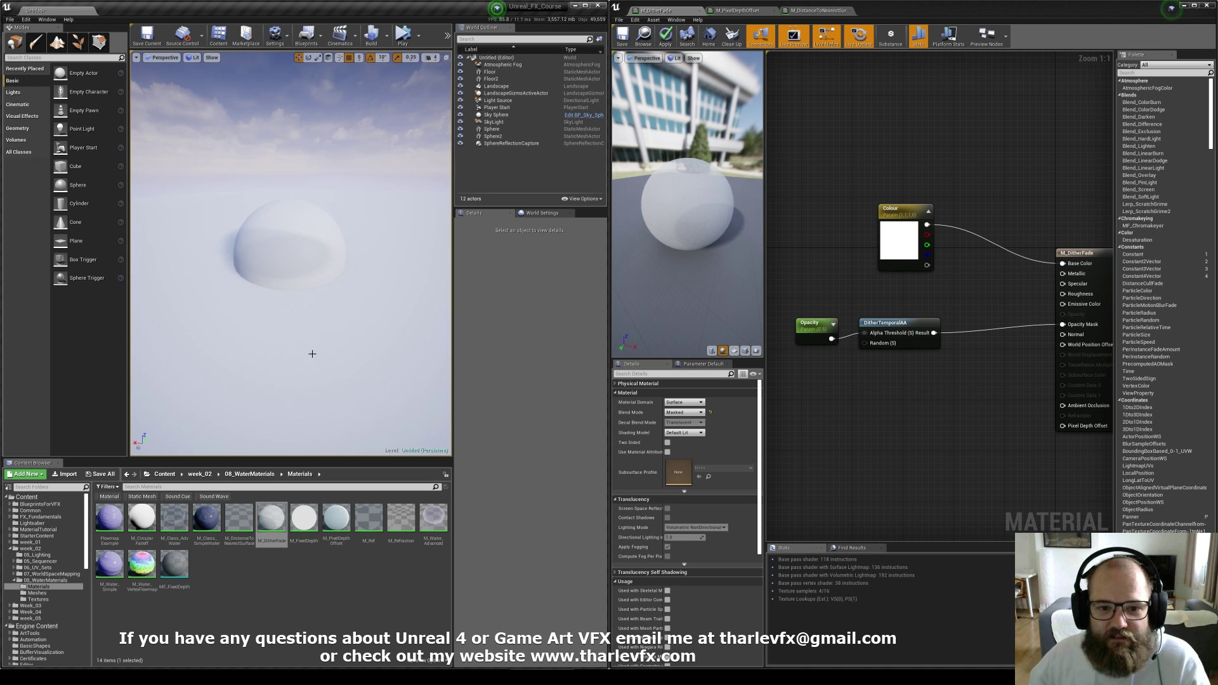
Examine the masked, dithered sphere in the level and on the material preview from slightly different angles
right_drag(313, 272, 313, 252)
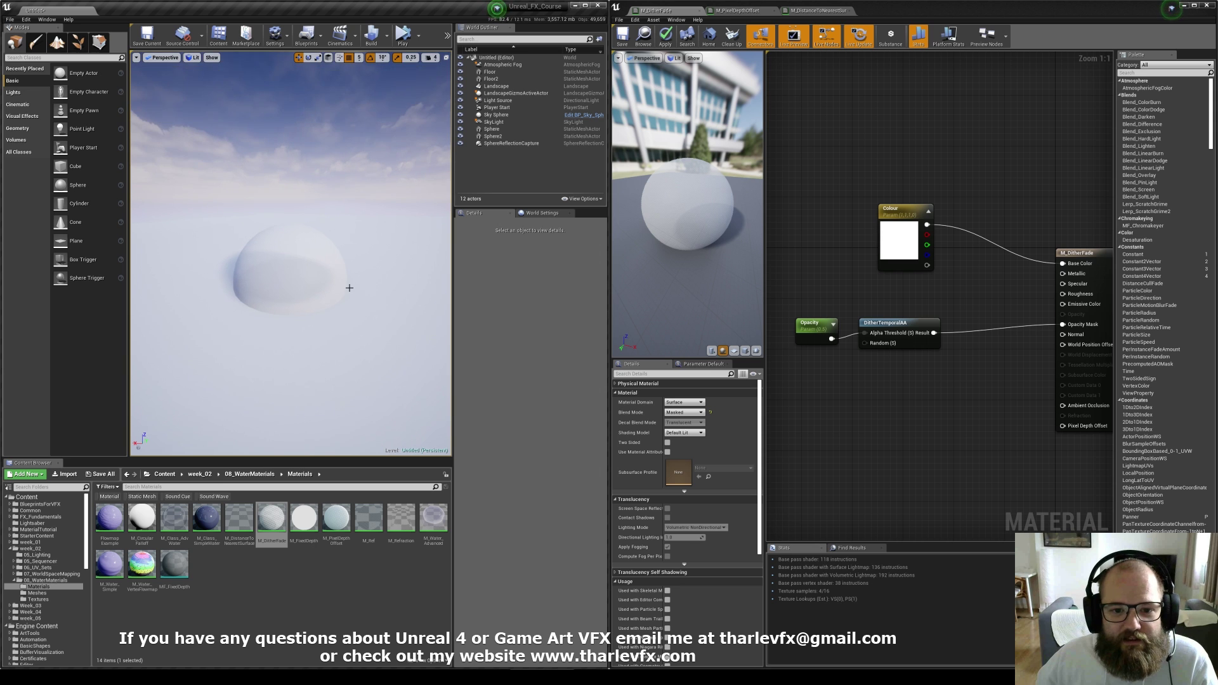
drag(695, 213, 696, 214)
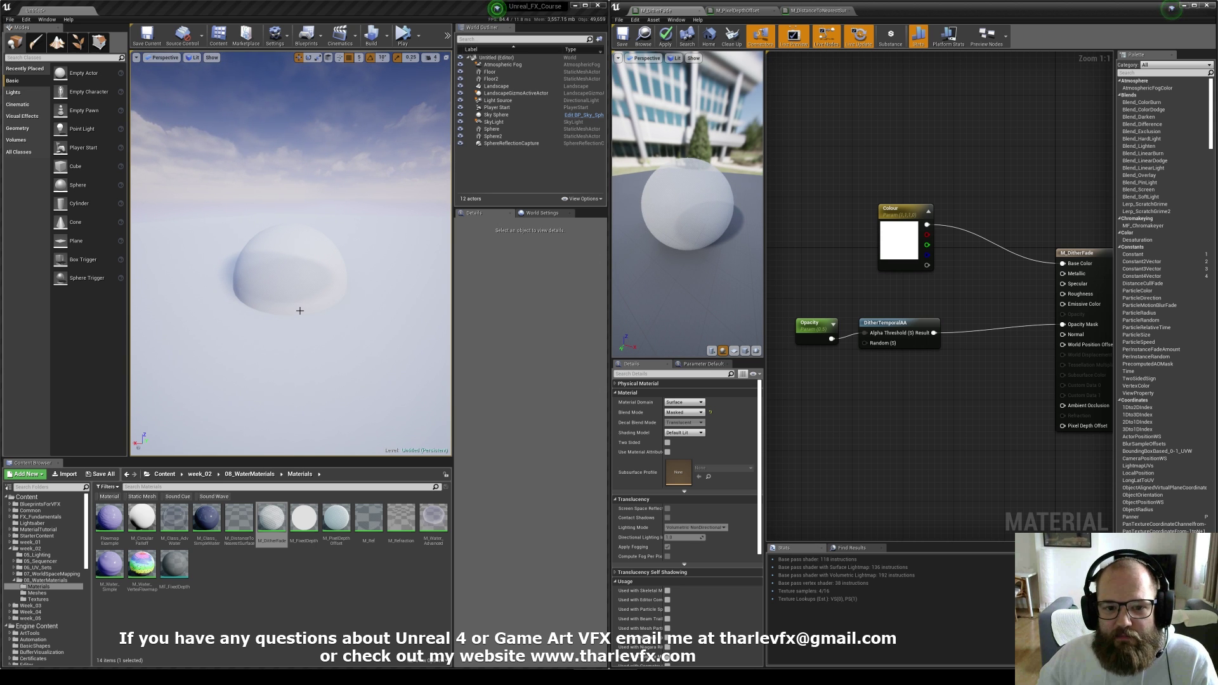
right_drag(300, 311, 365, 310)
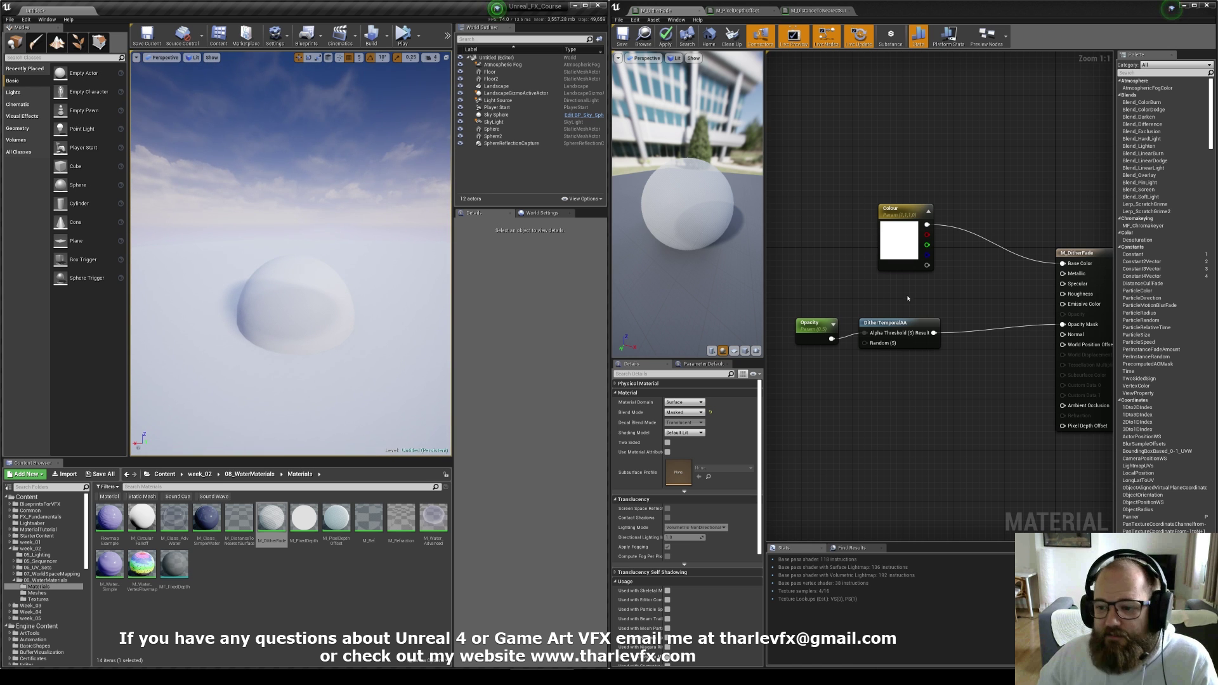
drag(923, 412, 828, 337)
click(867, 309)
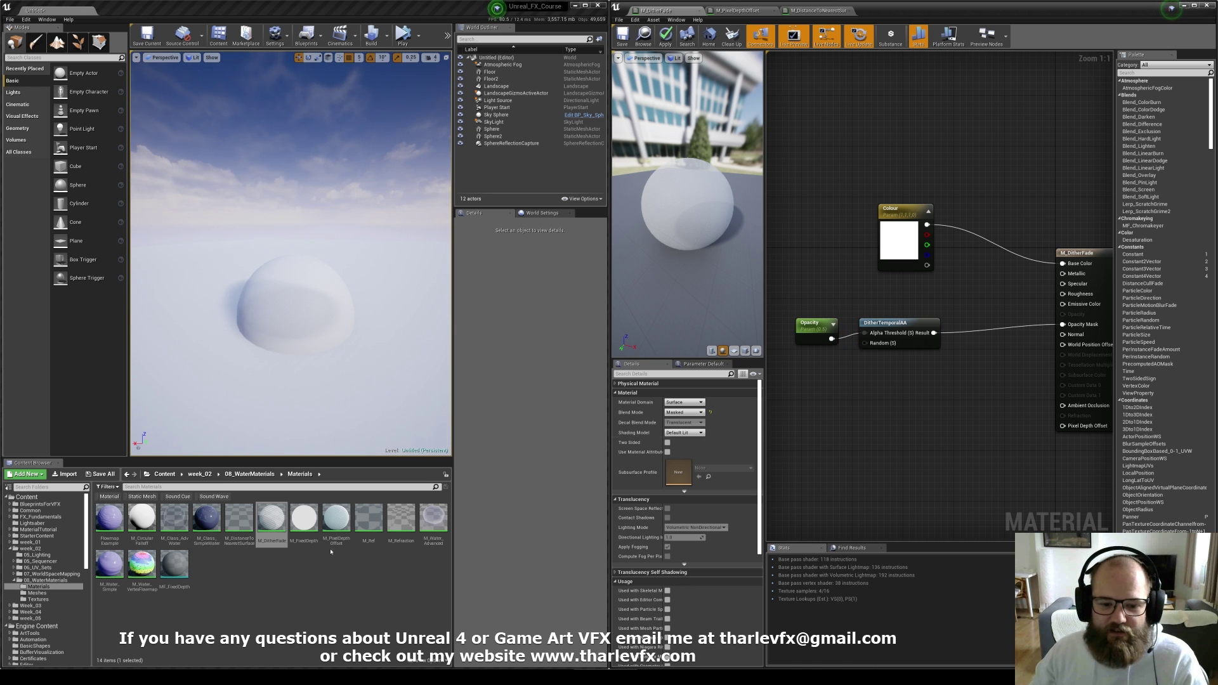
click(304, 518)
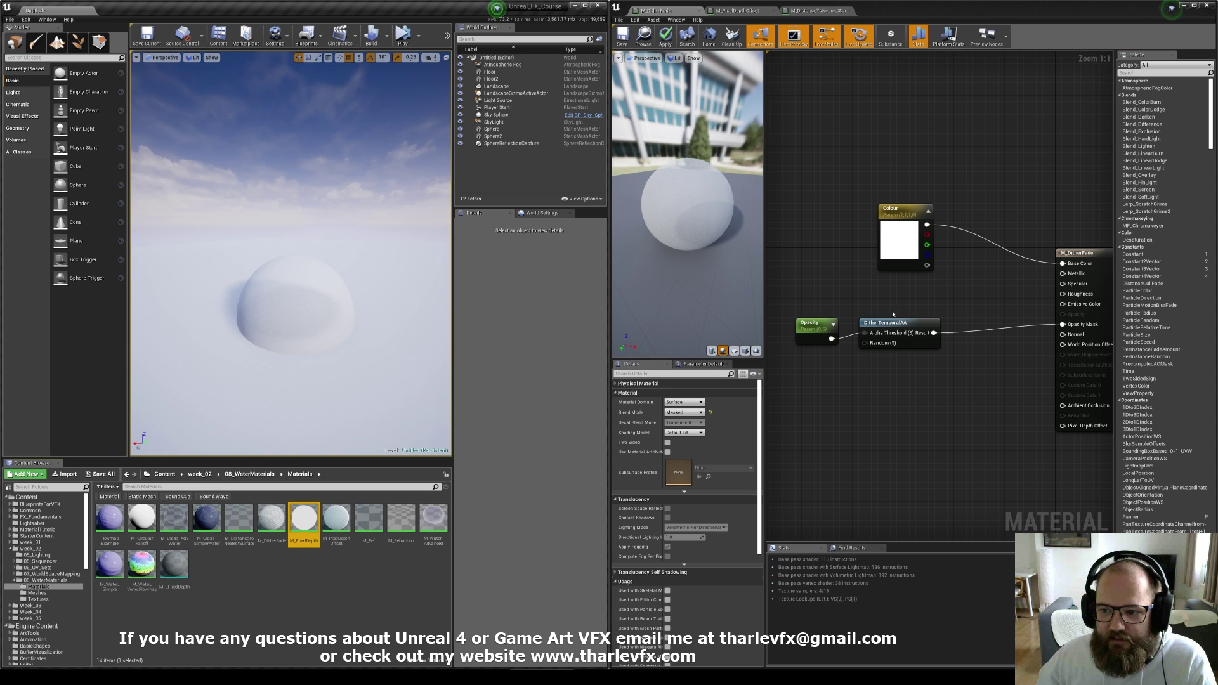
drag(942, 295, 818, 356)
click(837, 368)
click(344, 603)
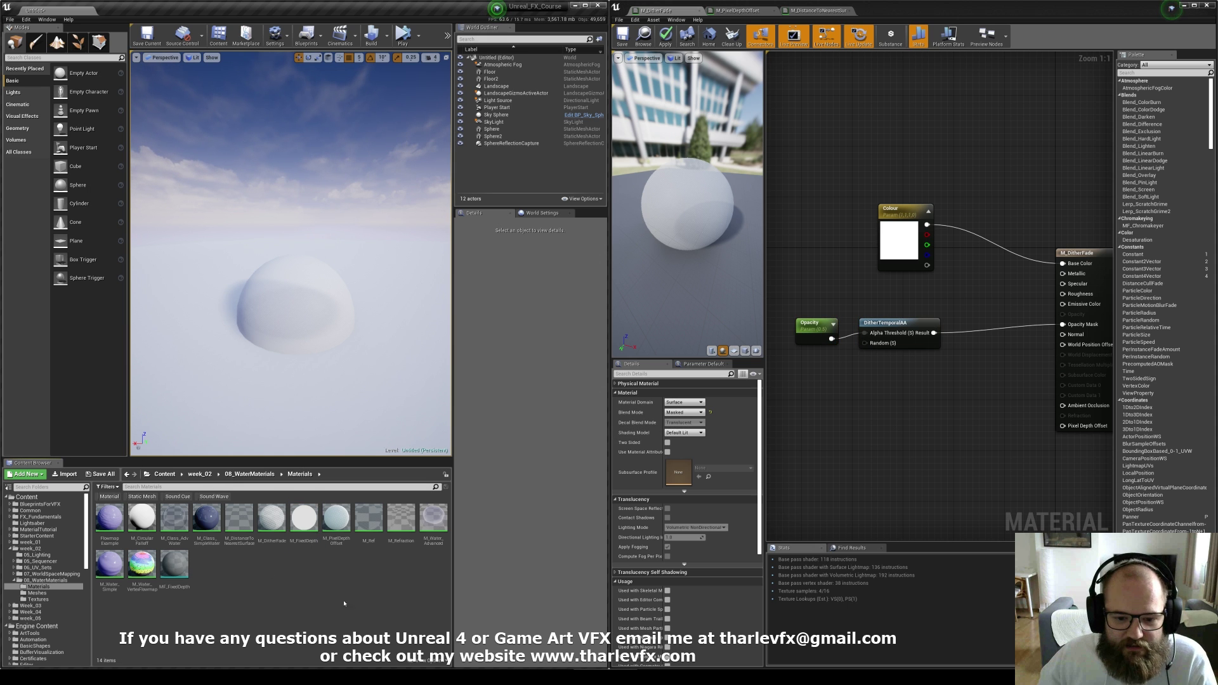
Assign the M_PixelDepthOffset material to Sphere2 in the level and view the sphere where it meets the floor
click(336, 519)
click(295, 304)
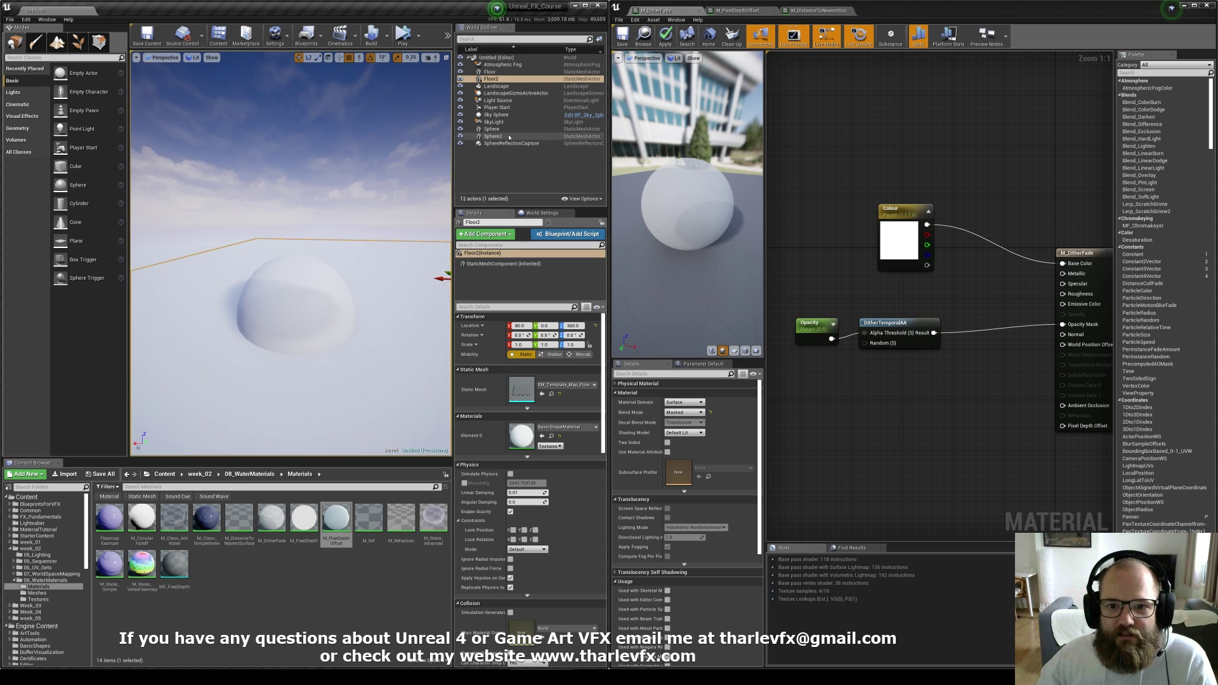
click(504, 136)
drag(336, 531, 552, 437)
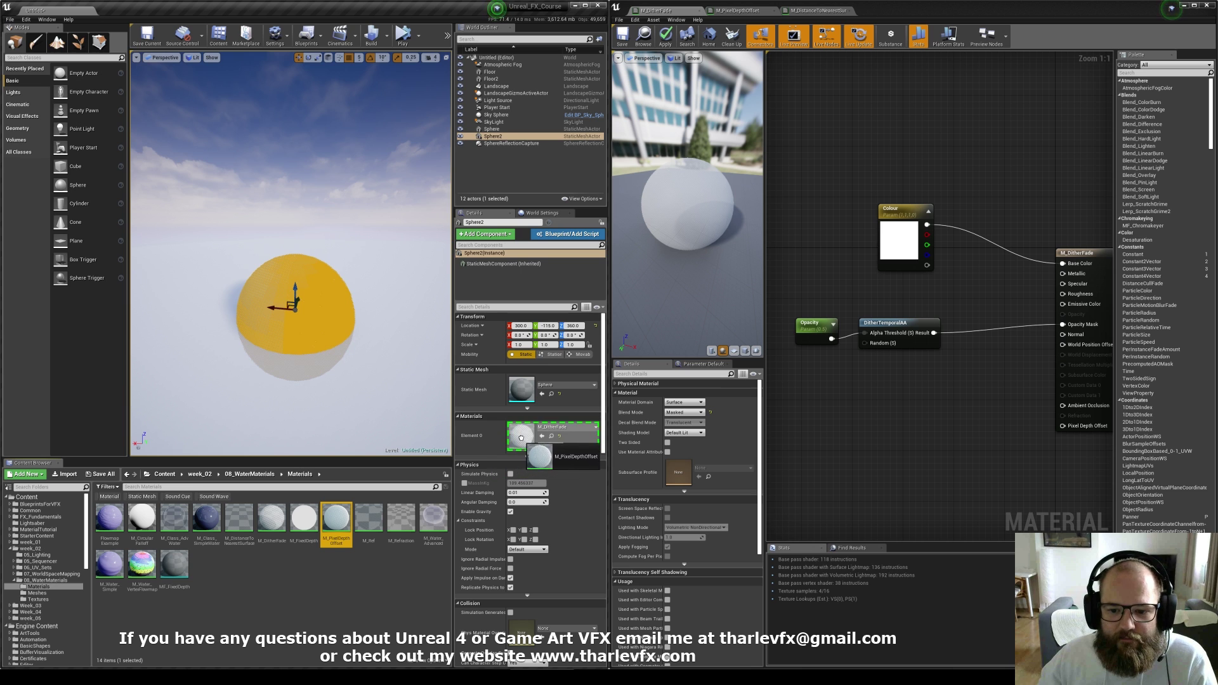
click(411, 360)
right_drag(325, 302, 325, 302)
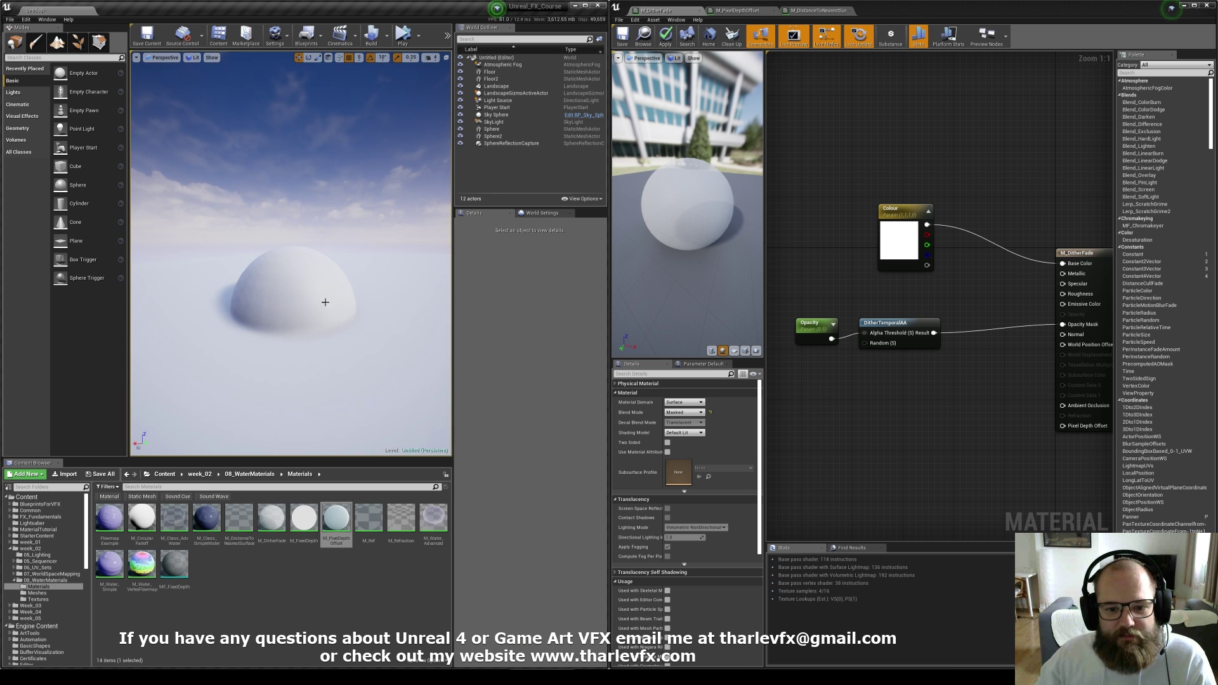
Open M_PixelDepthOffset, connect the Offset parameter straight to Pixel Depth Offset, bypassing the Multiply, and apply the material
double_click(336, 519)
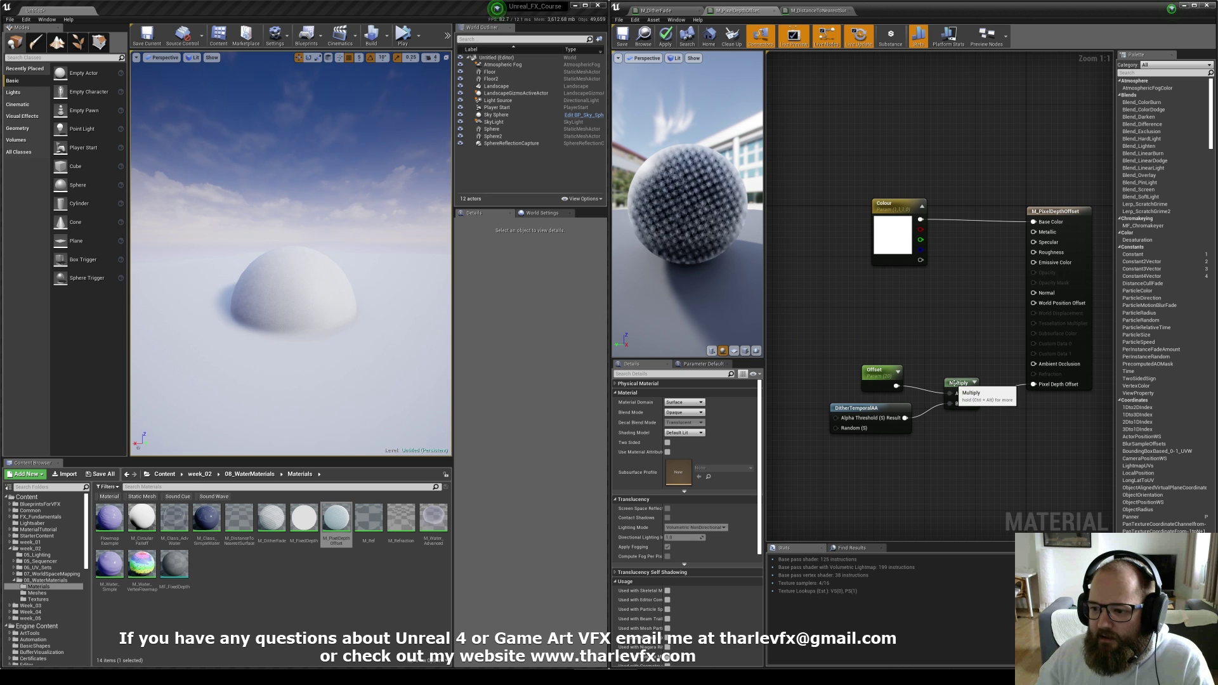
drag(960, 384, 945, 408)
drag(1035, 384, 904, 371)
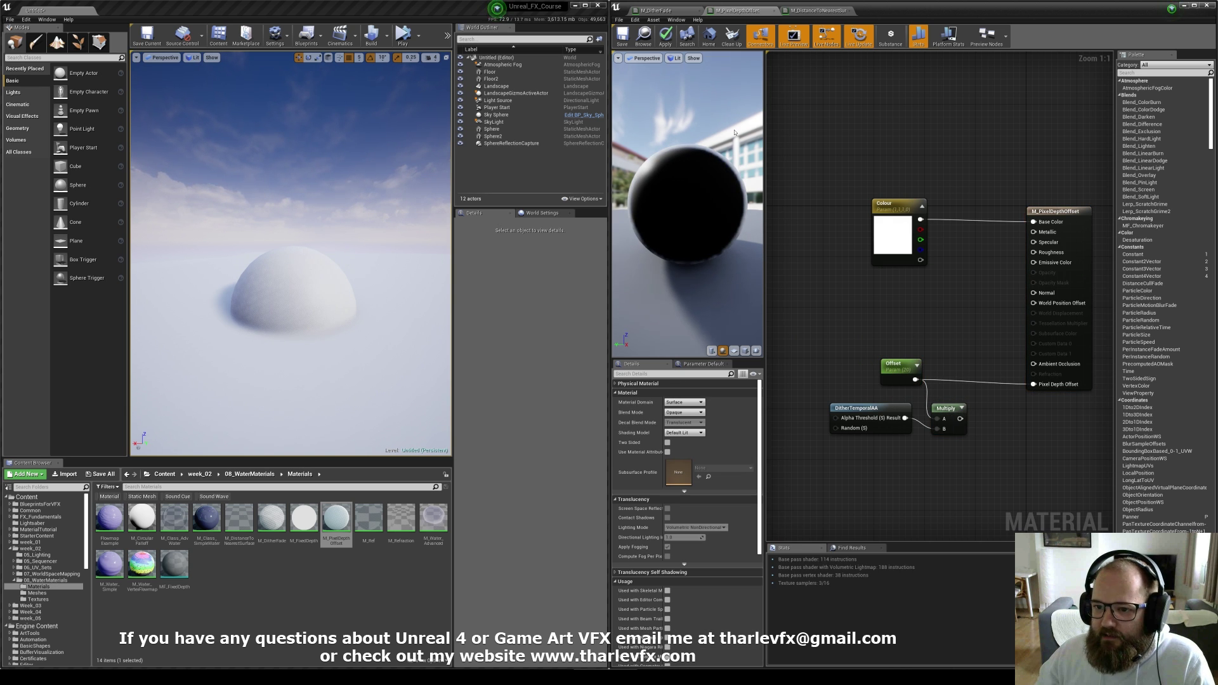
click(665, 37)
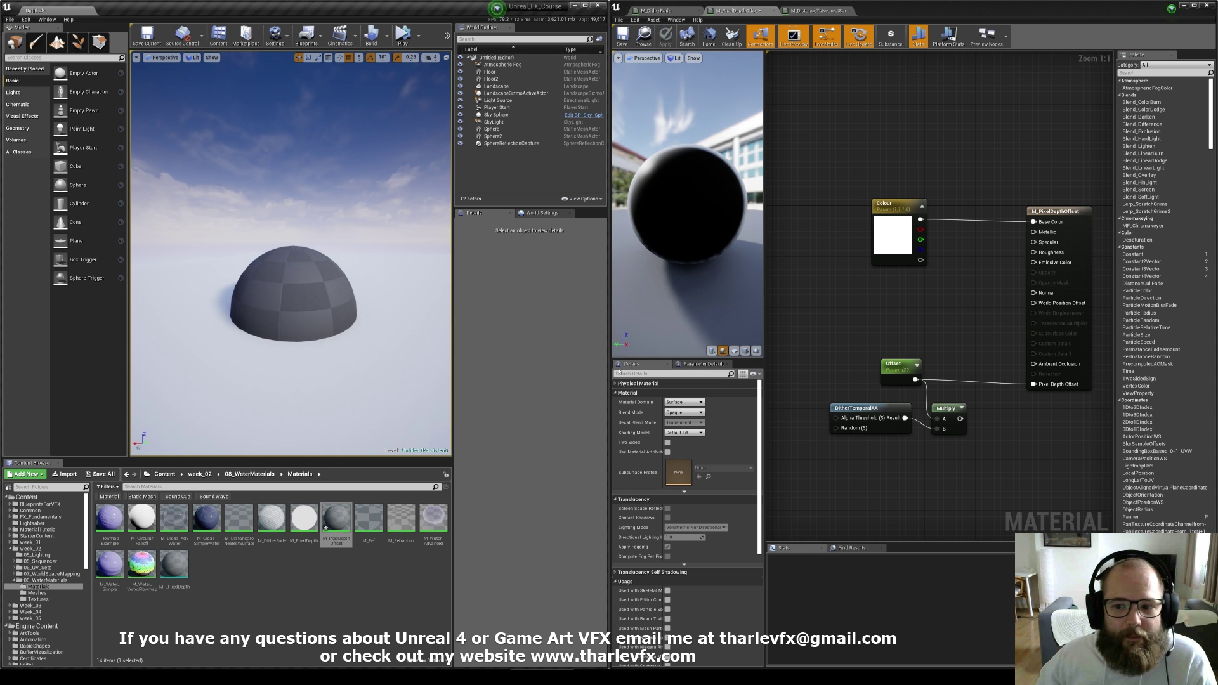
Set the Offset parameter's default value to 0, raise it to an extremely large value, and reduce it to about 1.5
click(899, 382)
mouse_move(683, 437)
mouse_down()
mouse_move(717, 437)
mouse_move(689, 437)
mouse_up()
click(689, 436)
text(0)
key(Return)
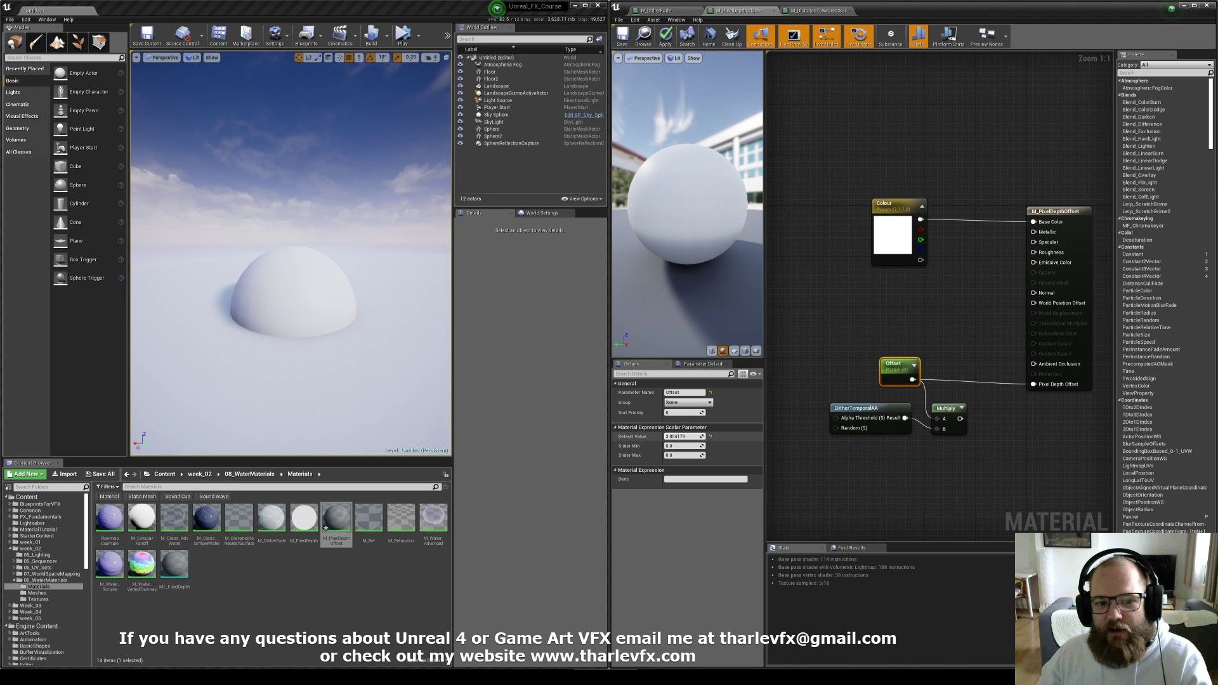
drag(684, 437, 750, 437)
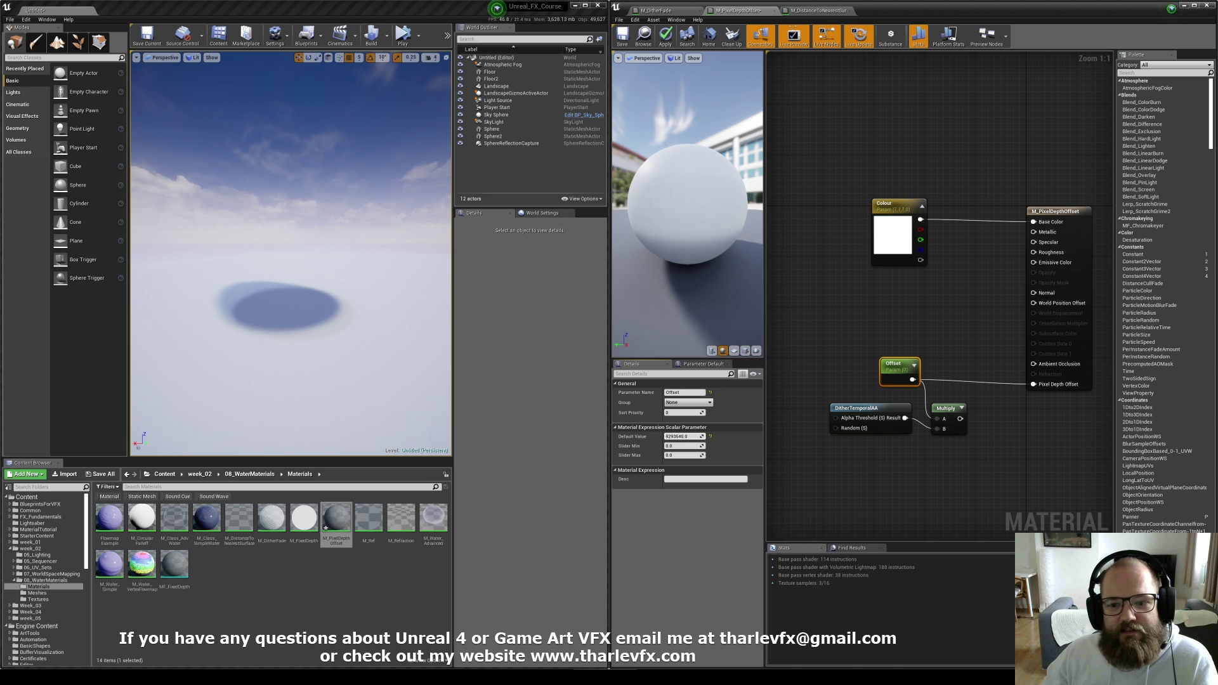
drag(749, 437, 684, 436)
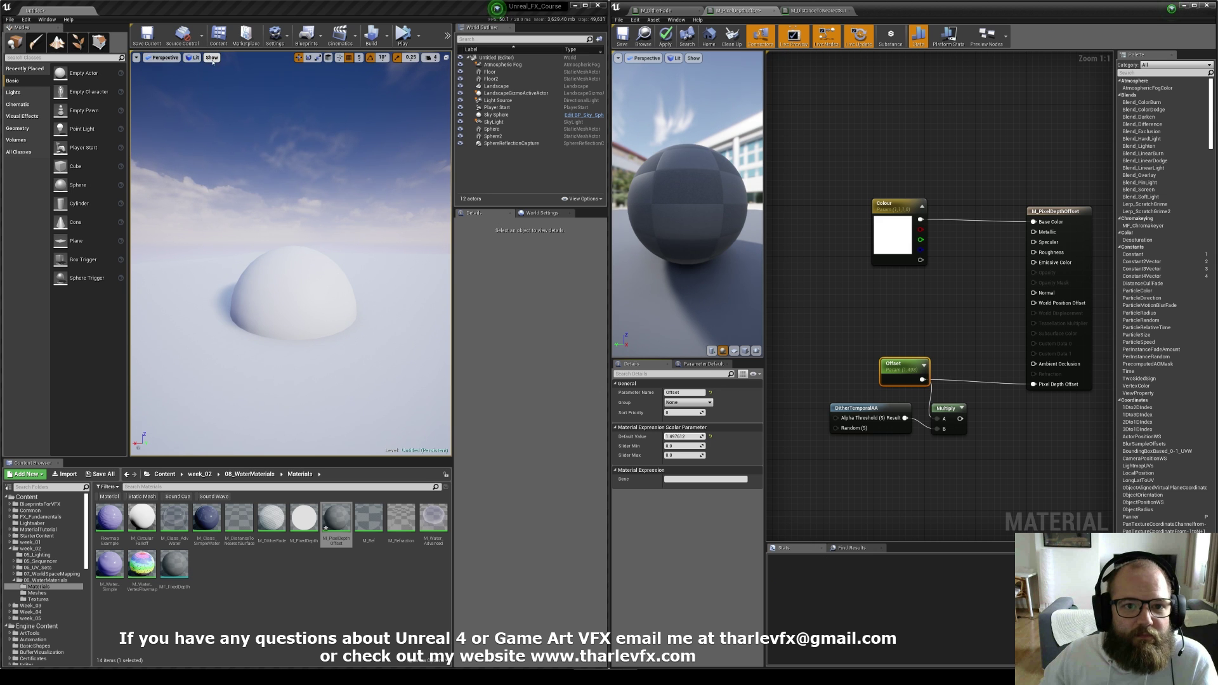
Switch the level viewport to the Scene Depth buffer visualization and examine the sphere's depth against the floor near and far
click(192, 57)
mouse_move(219, 161)
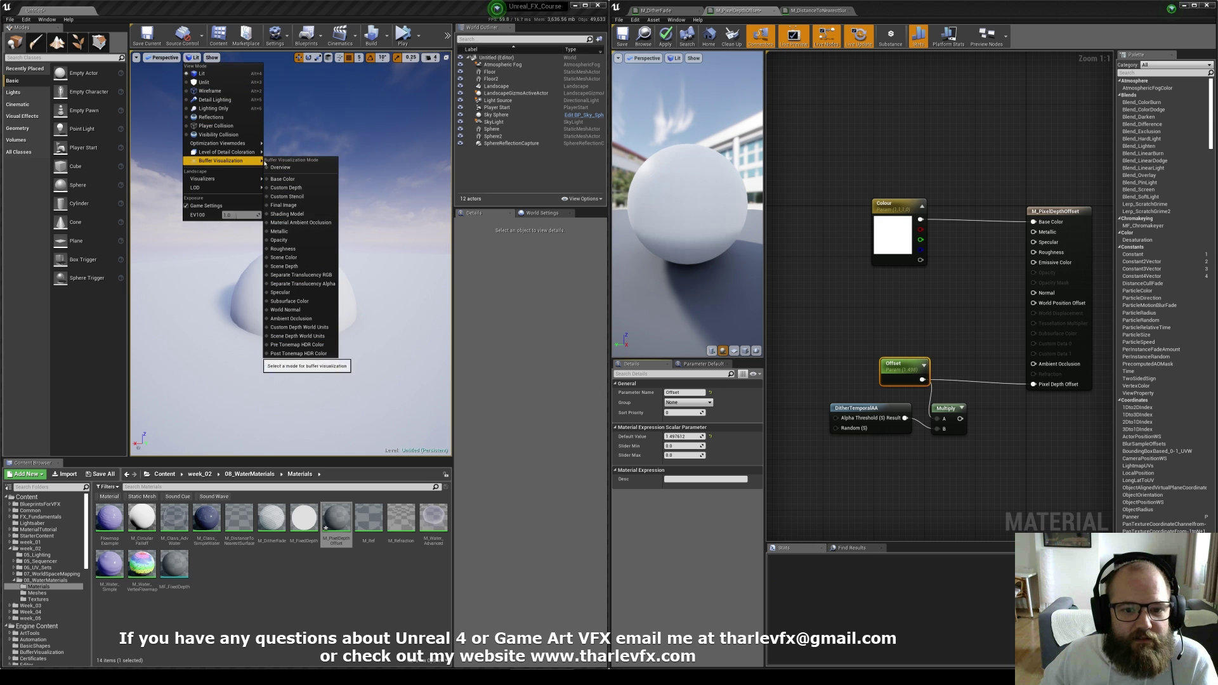
click(295, 267)
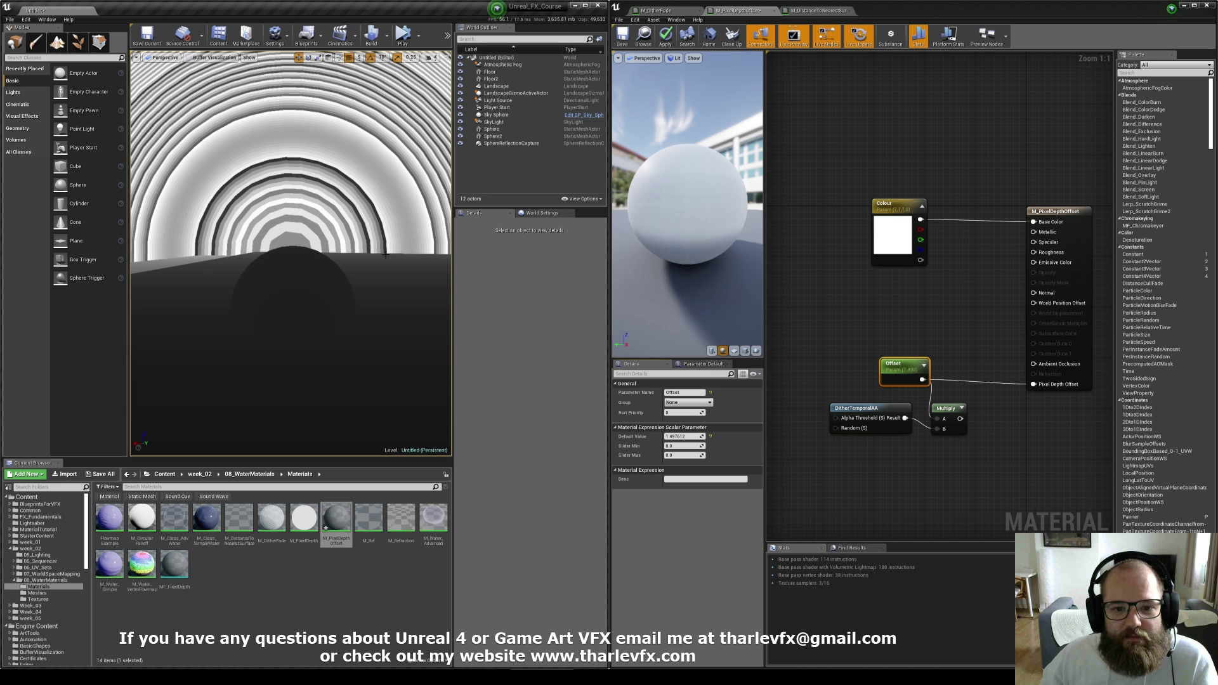
right_drag(382, 331, 391, 301)
key(w)
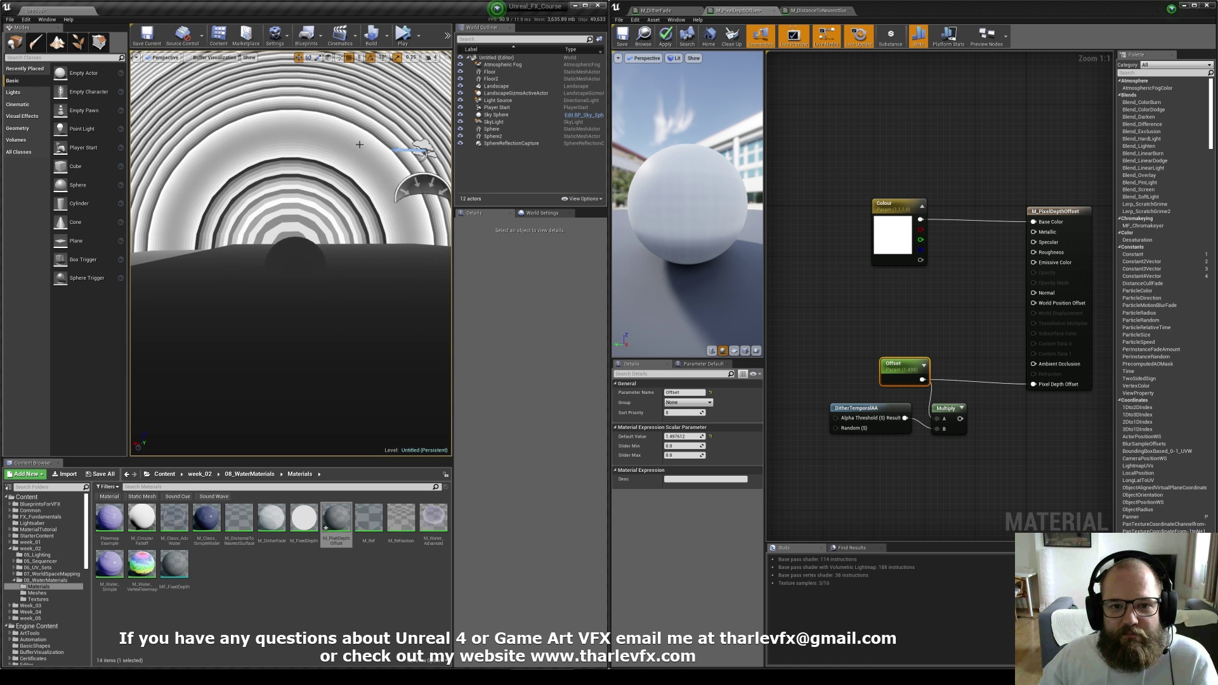
right_drag(241, 191, 288, 210)
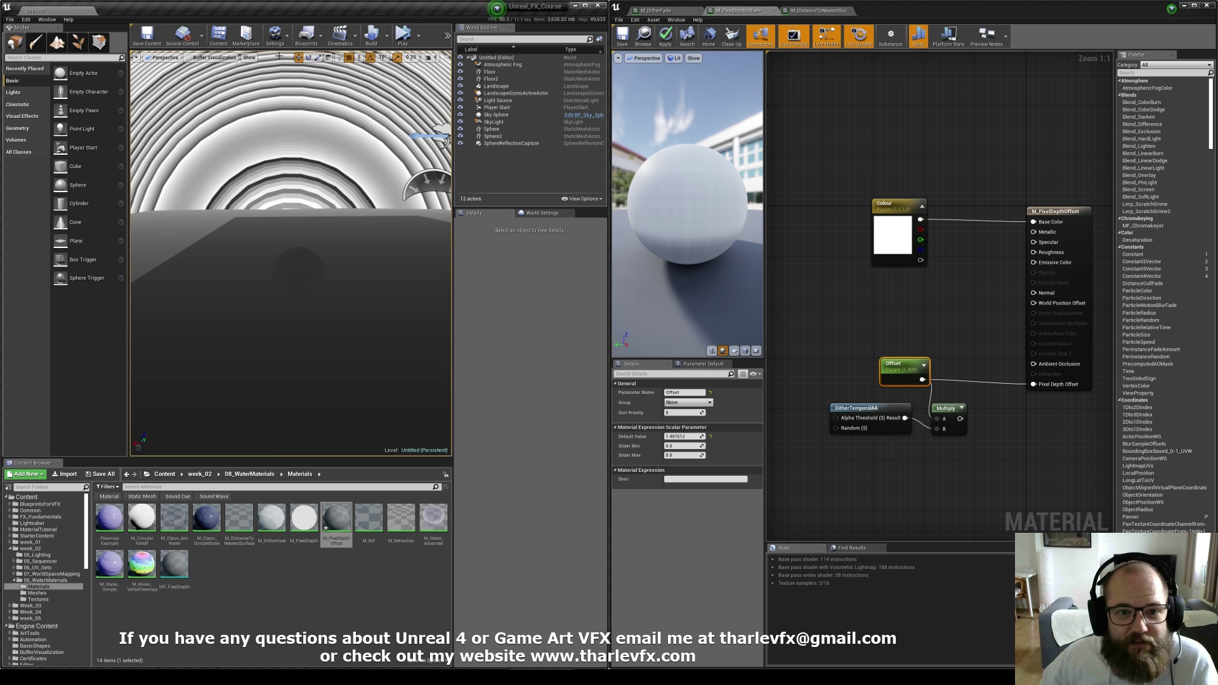
right_drag(276, 156, 277, 165)
With Sphere2 selected, raise the Offset parameter's default value to about 81 and return the level viewport to Lit view
click(310, 240)
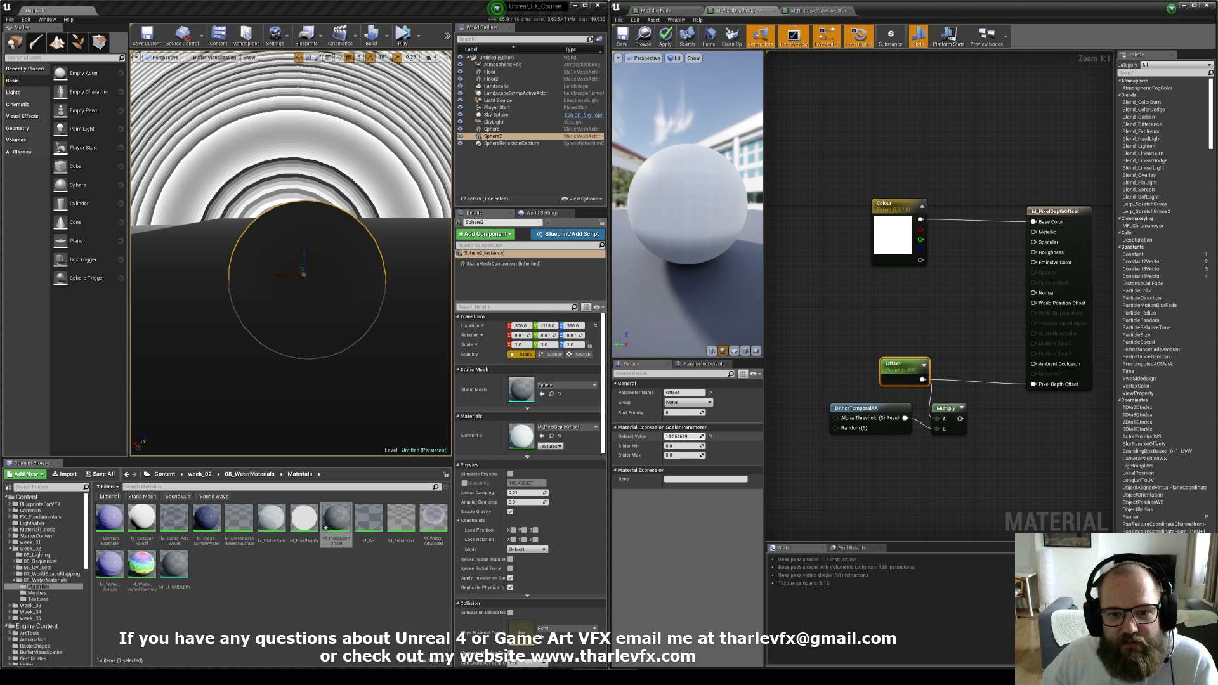
mouse_move(684, 436)
mouse_down()
mouse_move(764, 436)
mouse_move(692, 436)
mouse_up()
click(786, 321)
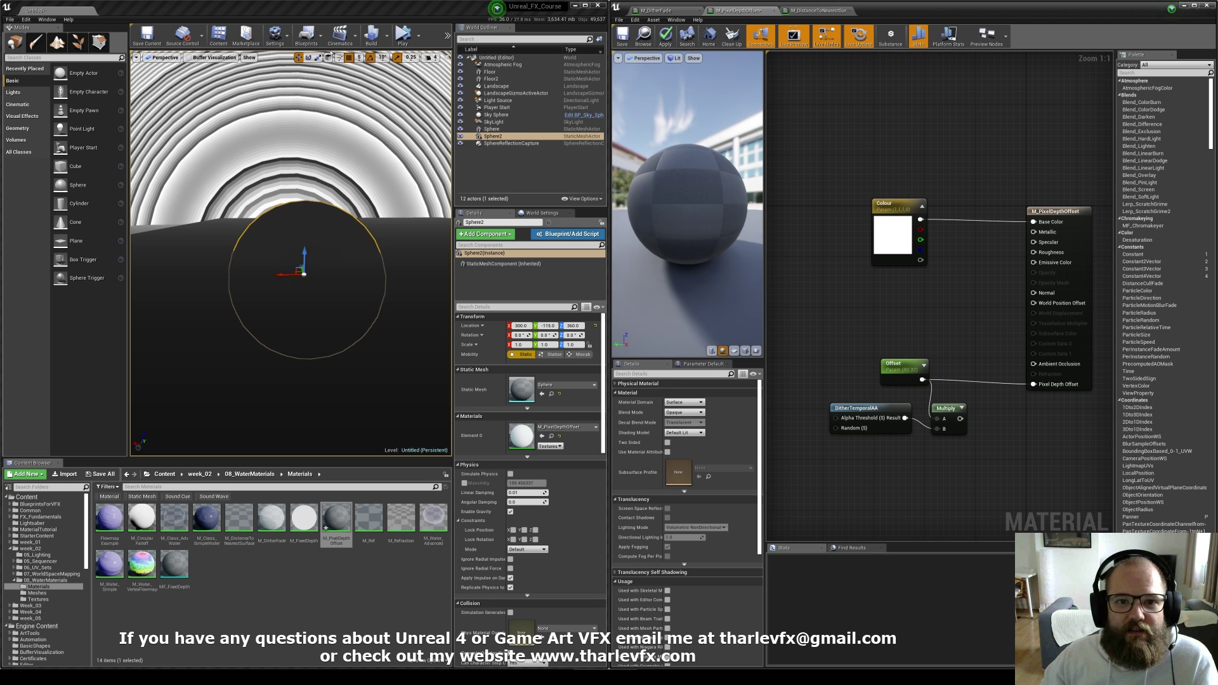
click(214, 58)
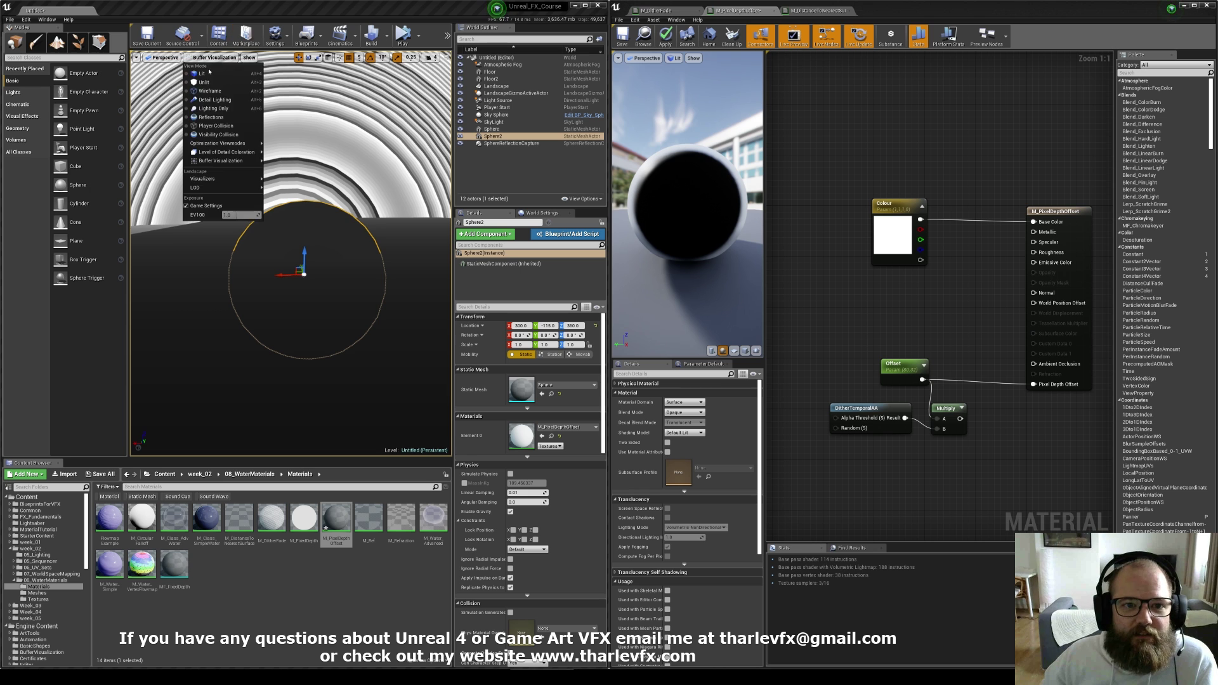
click(200, 71)
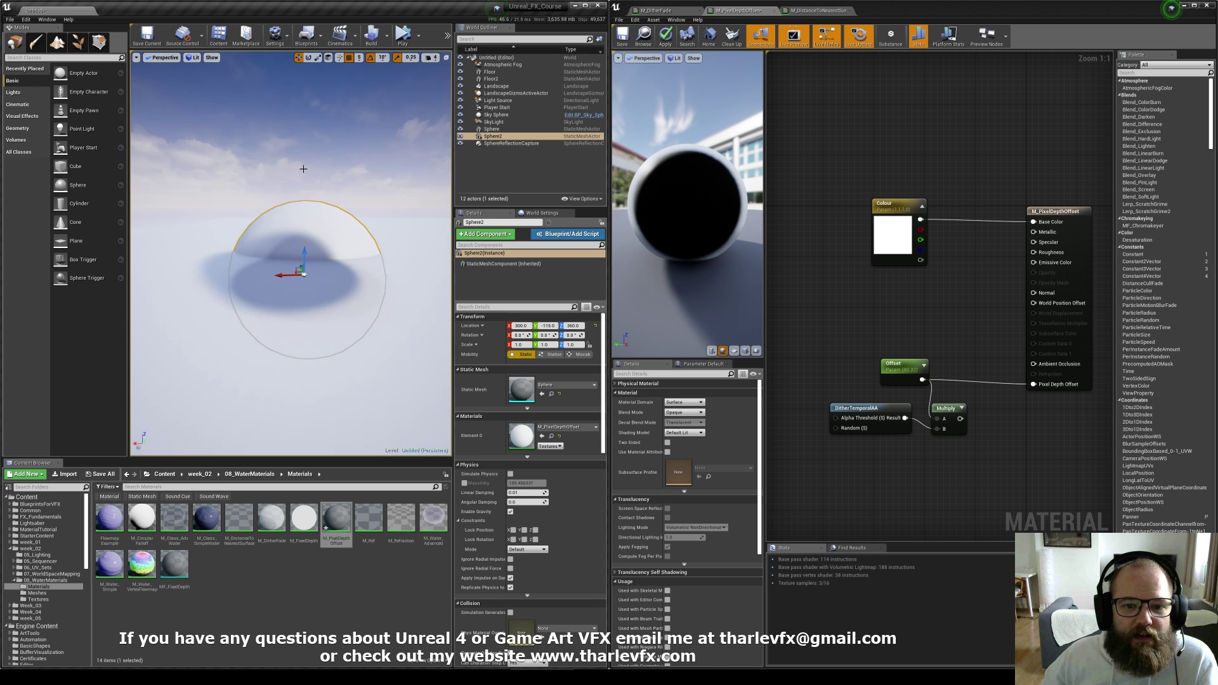
Rearrange the DitherTemporalAA, Multiply and Offset nodes so Offset and DitherTemporalAA sit in front of the Multiply
click(907, 371)
mouse_move(869, 412)
mouse_down()
mouse_move(860, 442)
mouse_move(869, 424)
mouse_up()
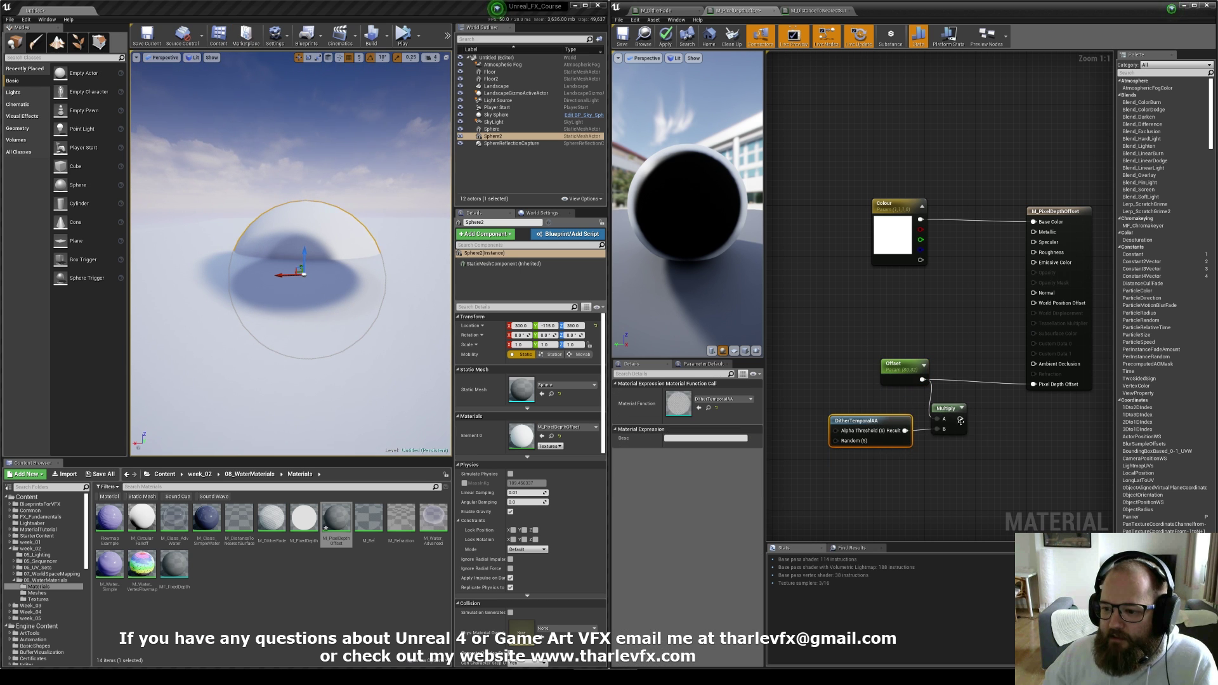
drag(943, 409, 949, 409)
drag(923, 368, 896, 374)
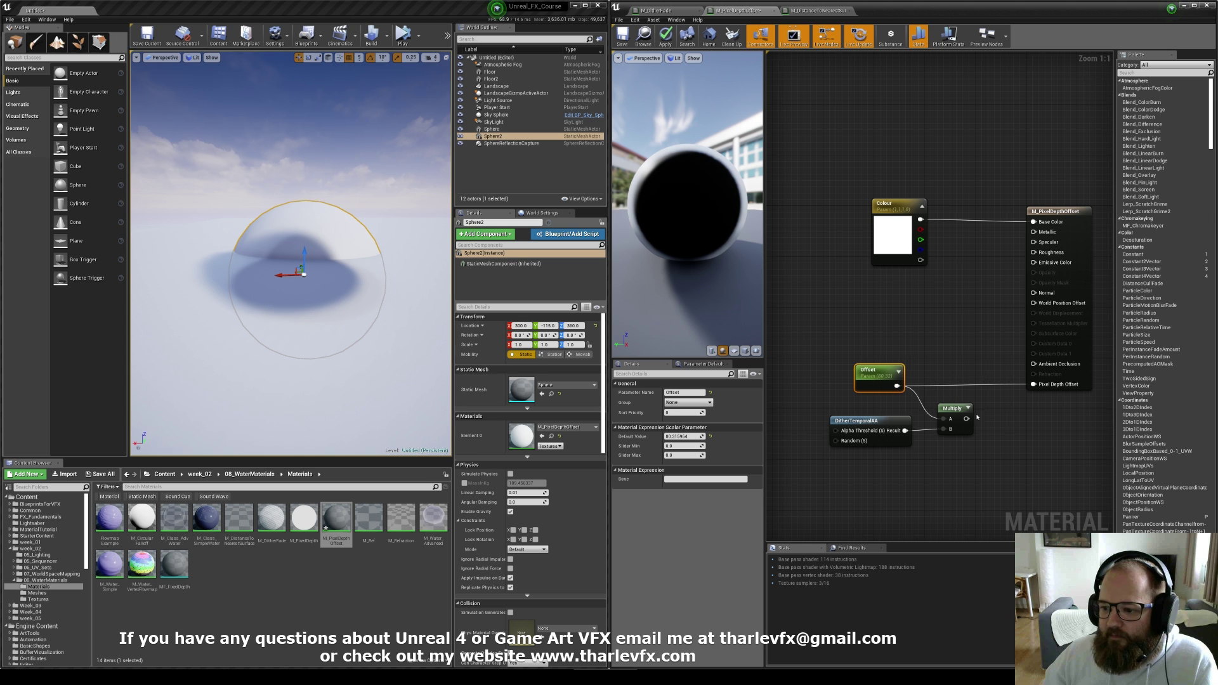
Connect the Multiply output to Pixel Depth Offset in place of the direct Offset link, and apply the material
drag(966, 419, 1033, 384)
click(999, 357)
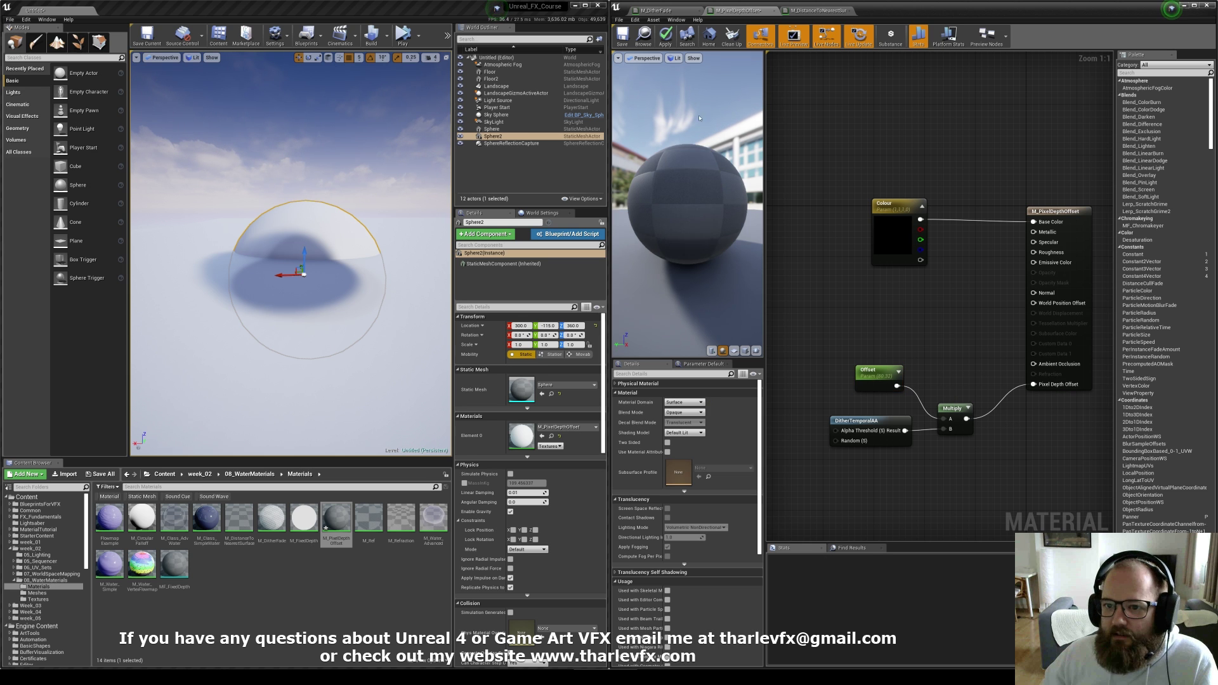
click(665, 36)
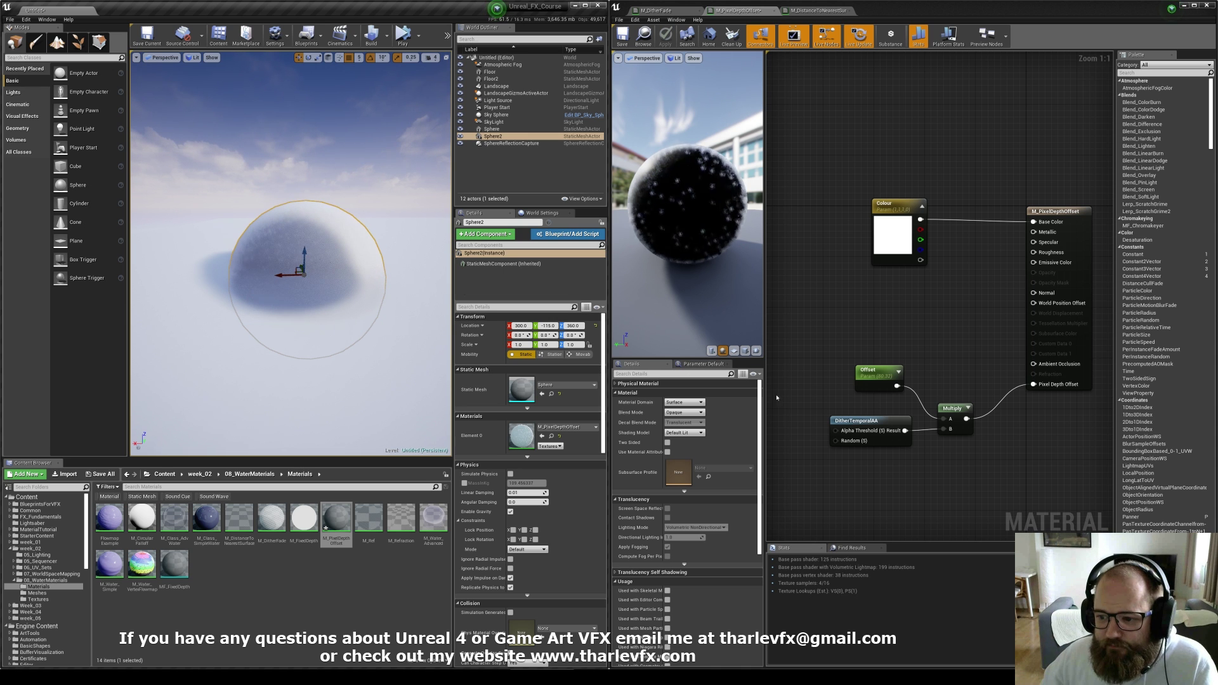
Set the Offset parameter's default value to 10 and examine the sphere's blend with the floor up close and from afar
click(897, 385)
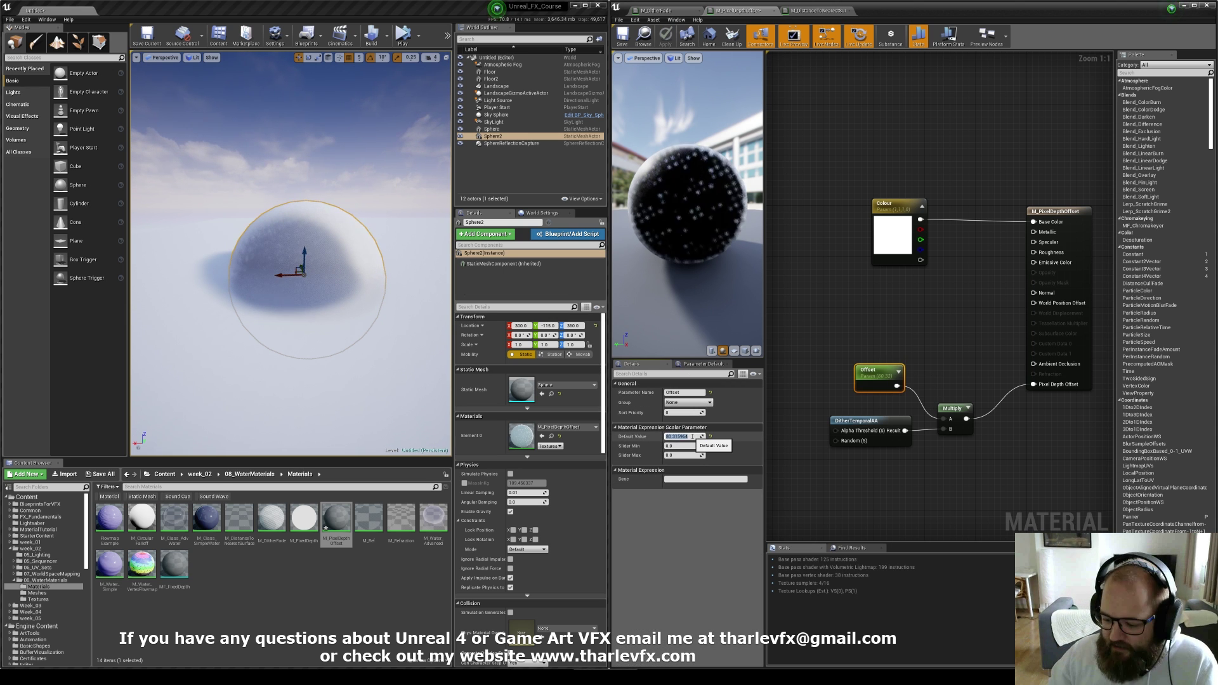
click(693, 436)
text(10)
key(Return)
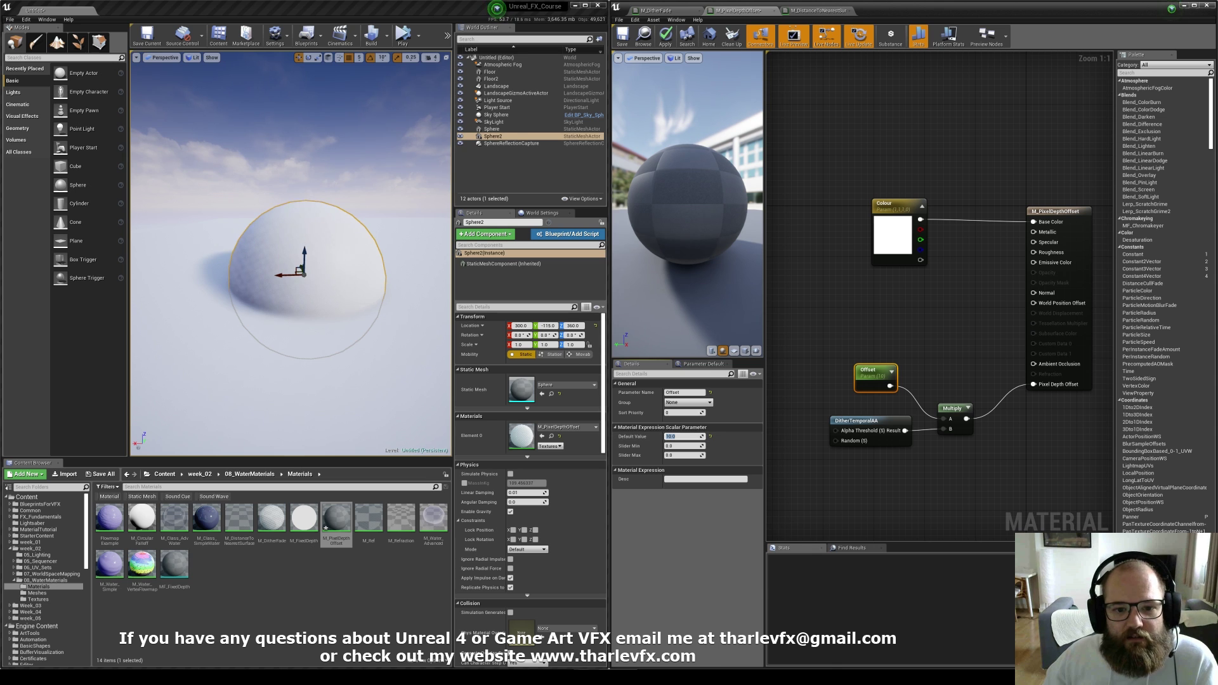
click(398, 332)
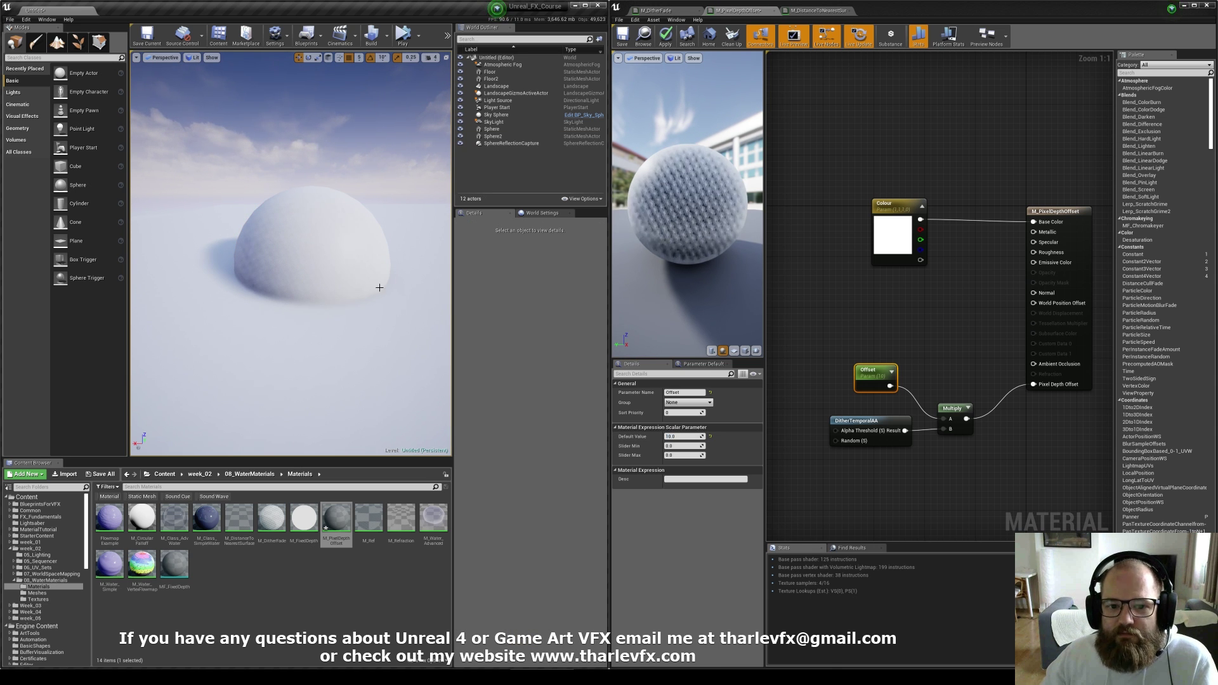
click(841, 385)
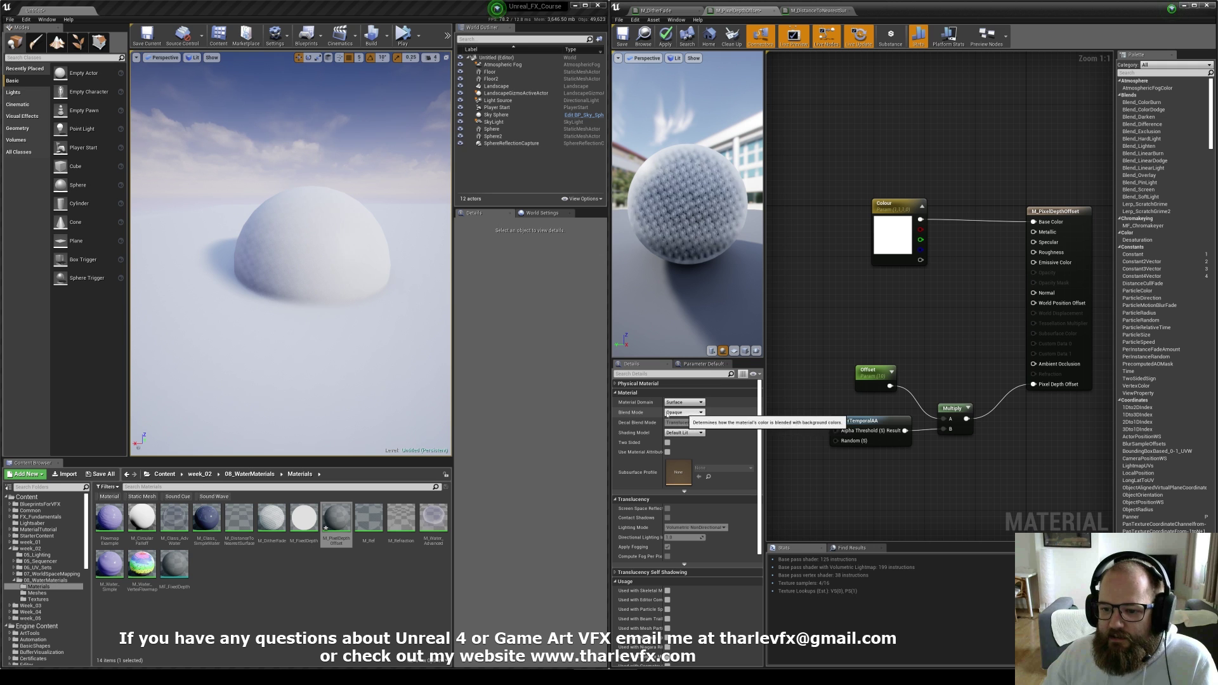
scroll(360, 305, up, 5)
scroll(292, 224, down, 10)
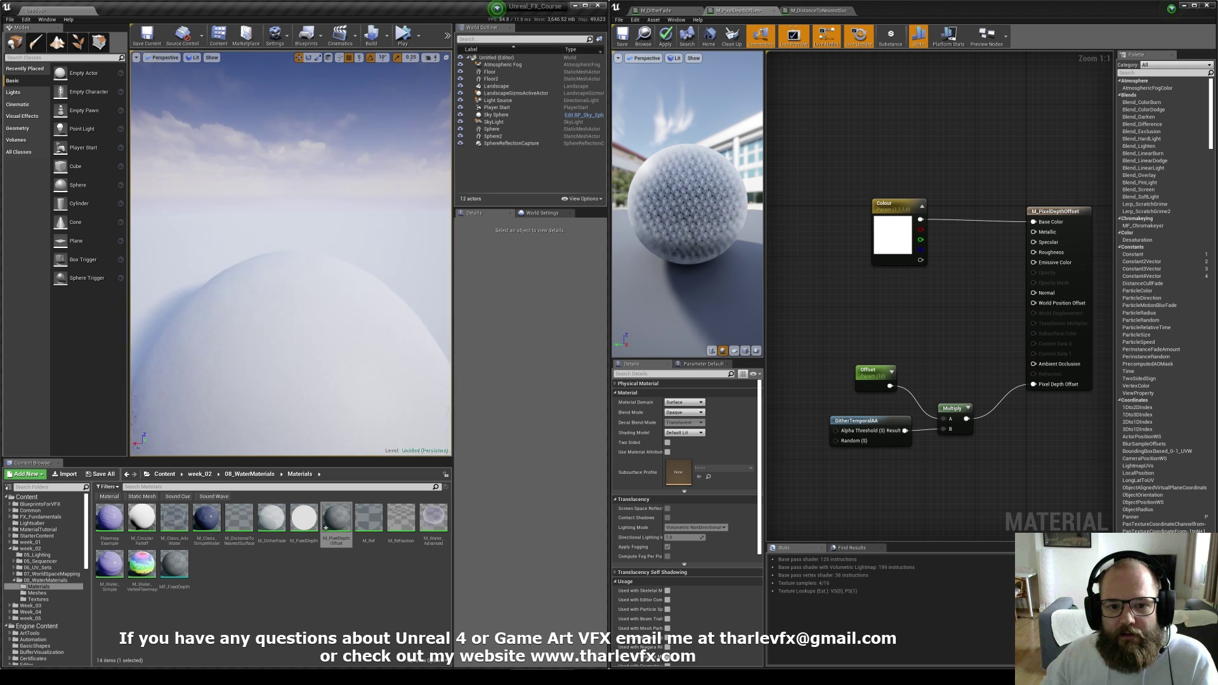
scroll(291, 225, up, 5)
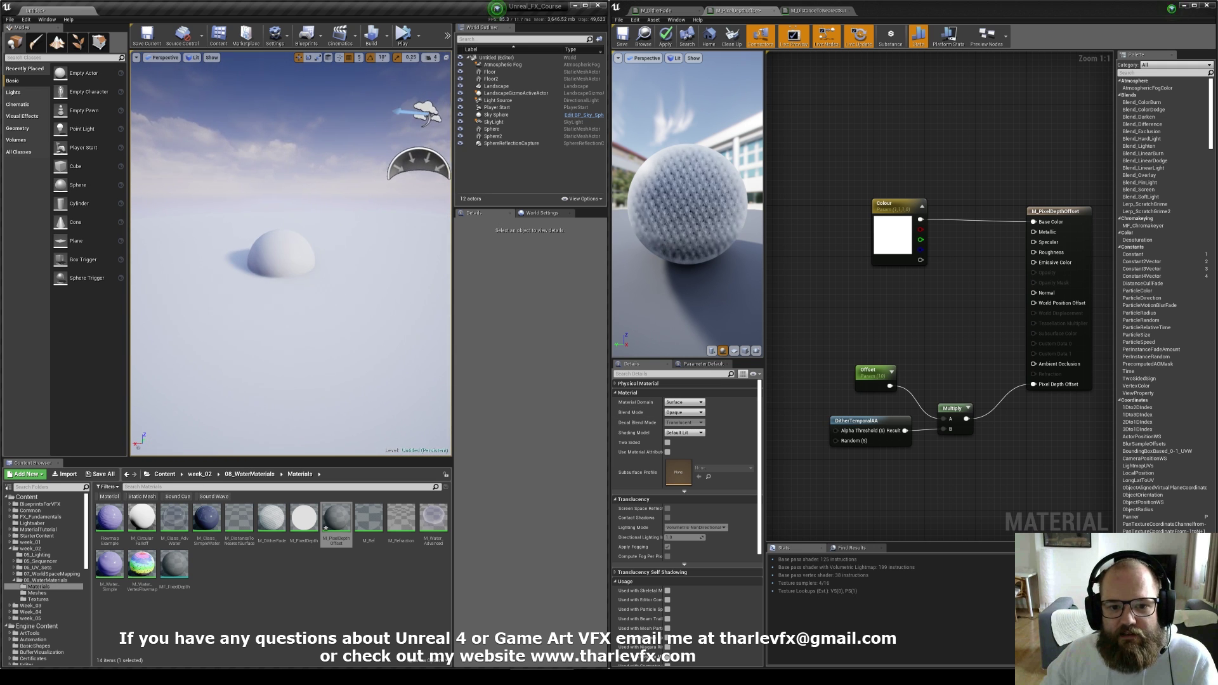
Raise the Offset parameter's default value to 20 and examine the dithering on the sphere up close
click(875, 375)
click(683, 436)
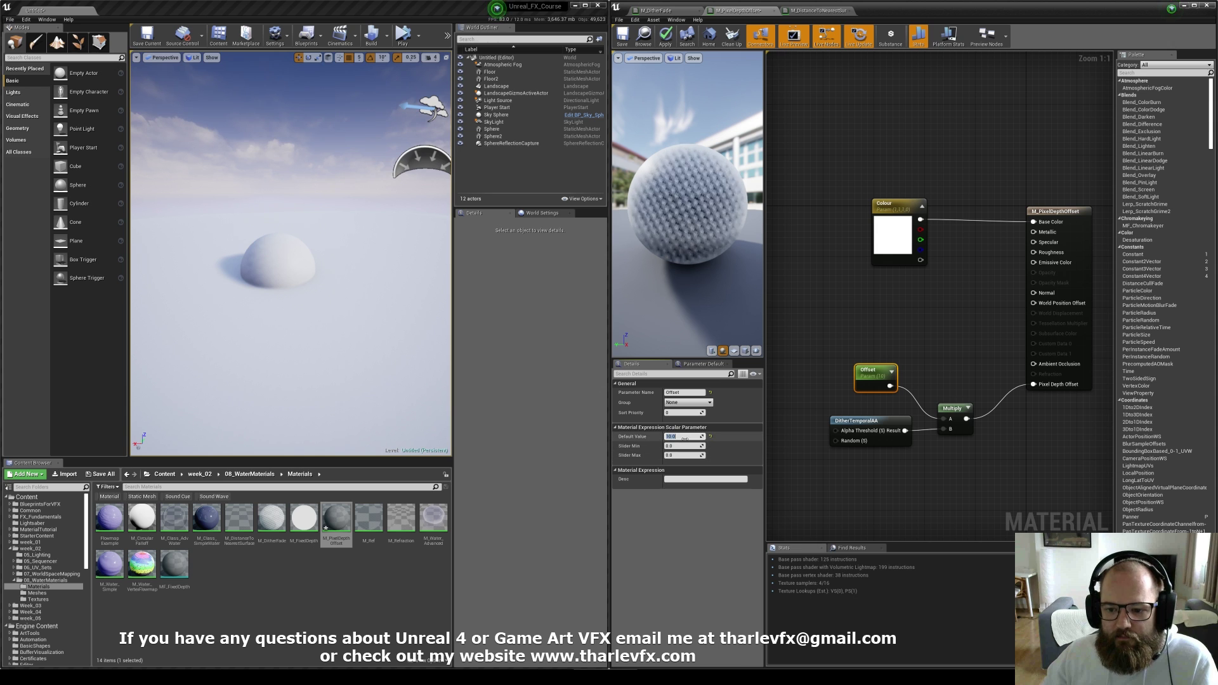
key(Return)
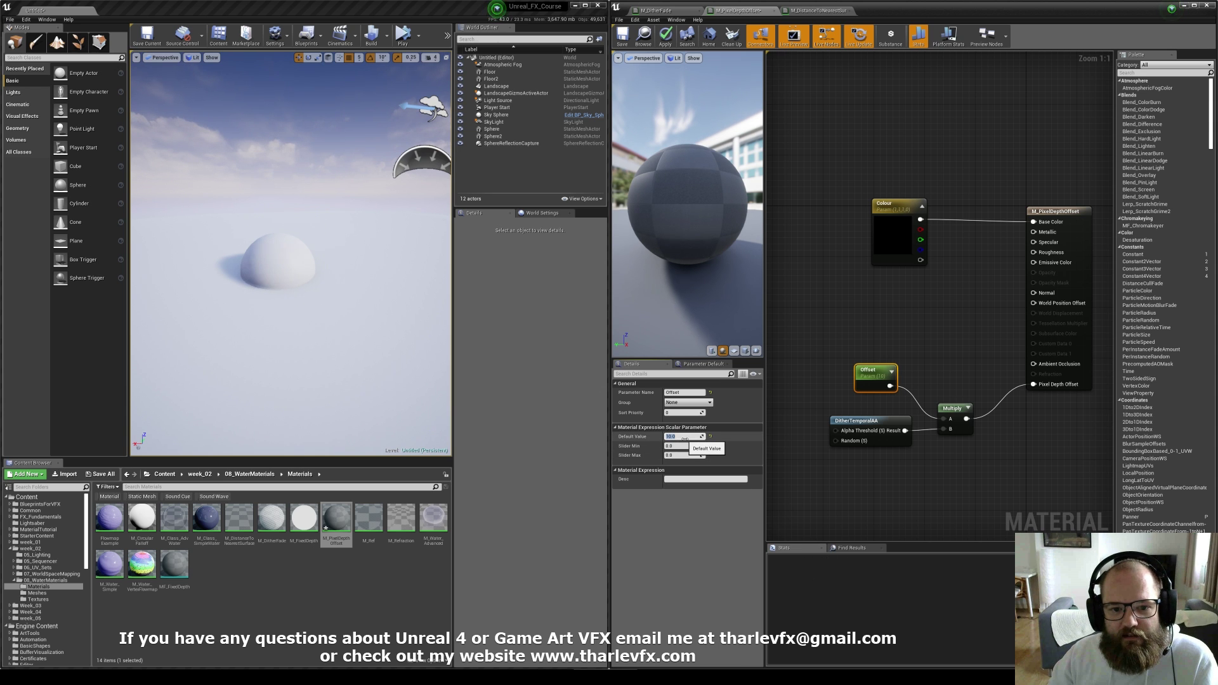
text(20)
key(Return)
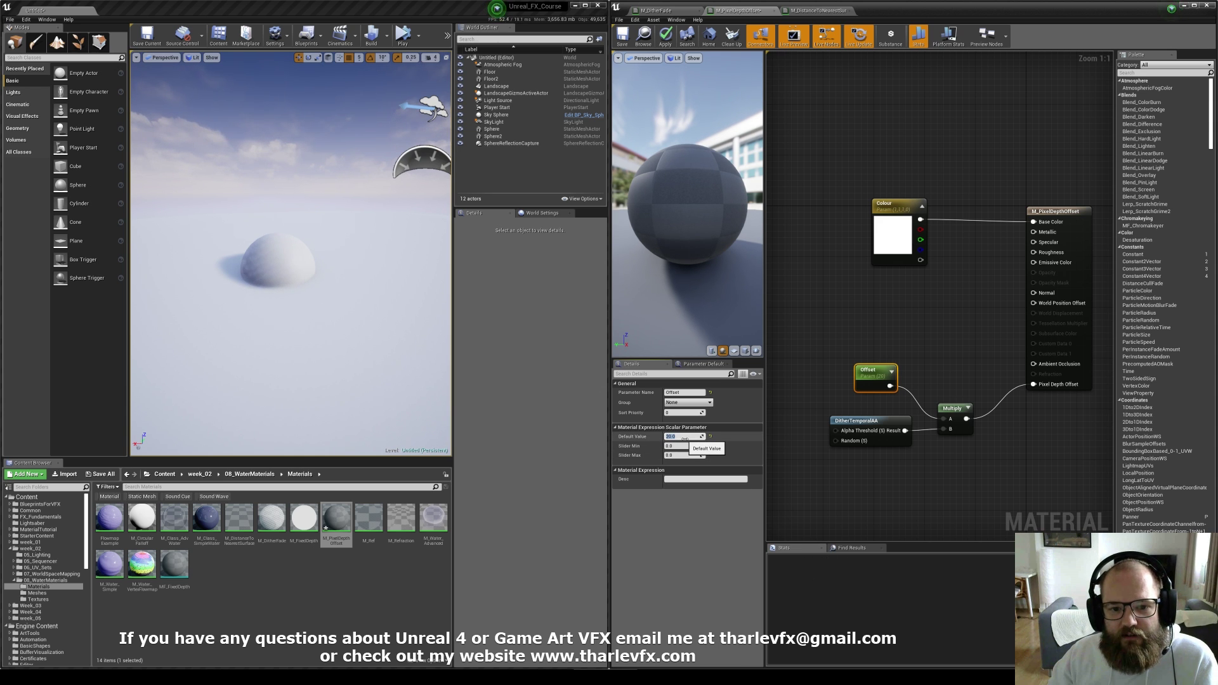
text(15)
key(Return)
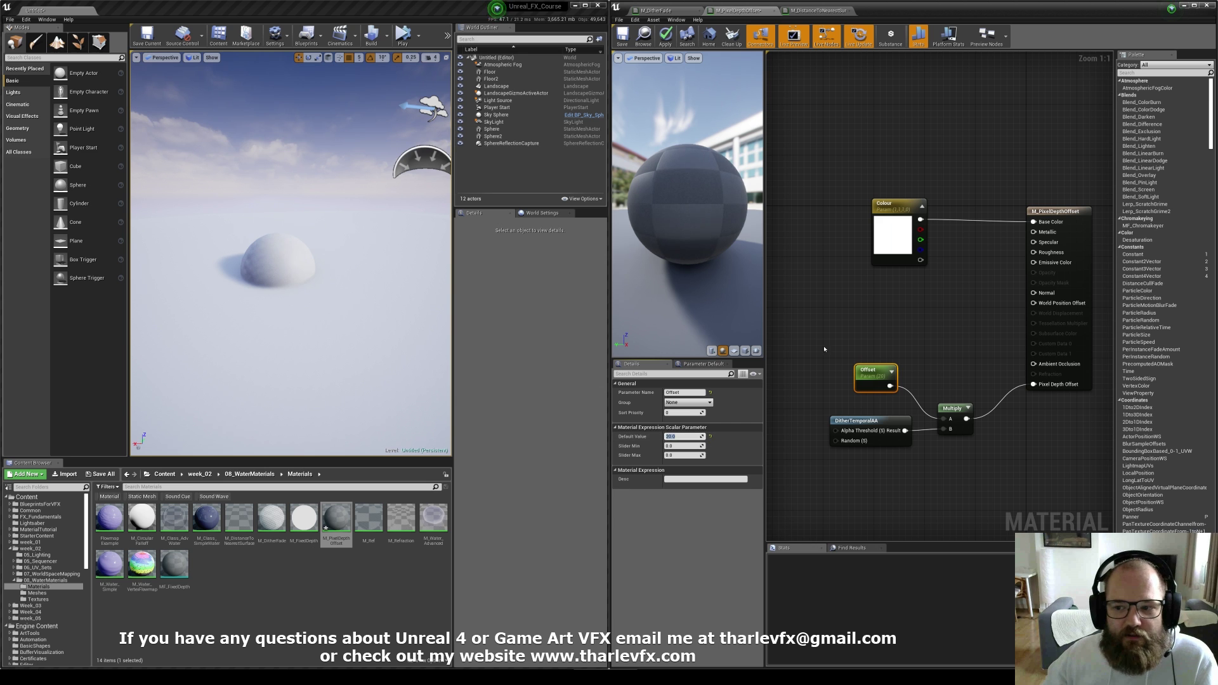
click(927, 334)
key(w)
right_drag(265, 228, 236, 217)
mouse_move(308, 285)
mouse_down()
mouse_move(308, 266)
mouse_move(321, 289)
mouse_up()
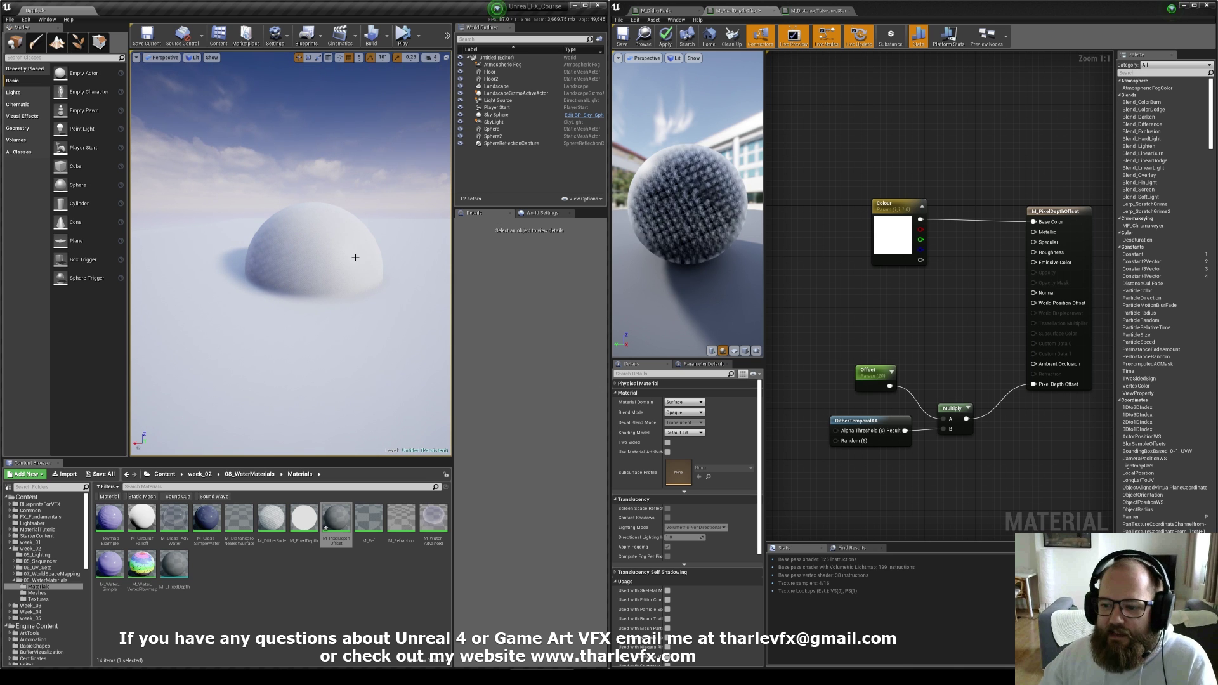
Lower the Offset parameter's default value to reduce the dithering, and deselect the Offset node
click(863, 380)
click(692, 436)
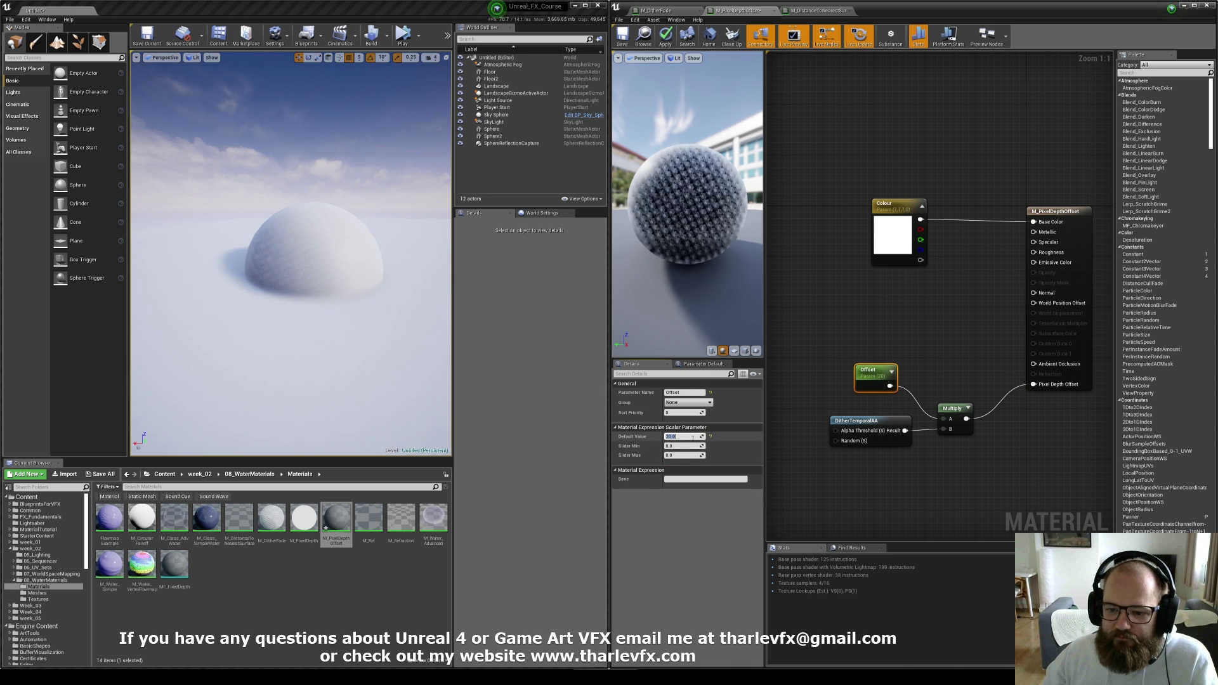
text(10)
key(Return)
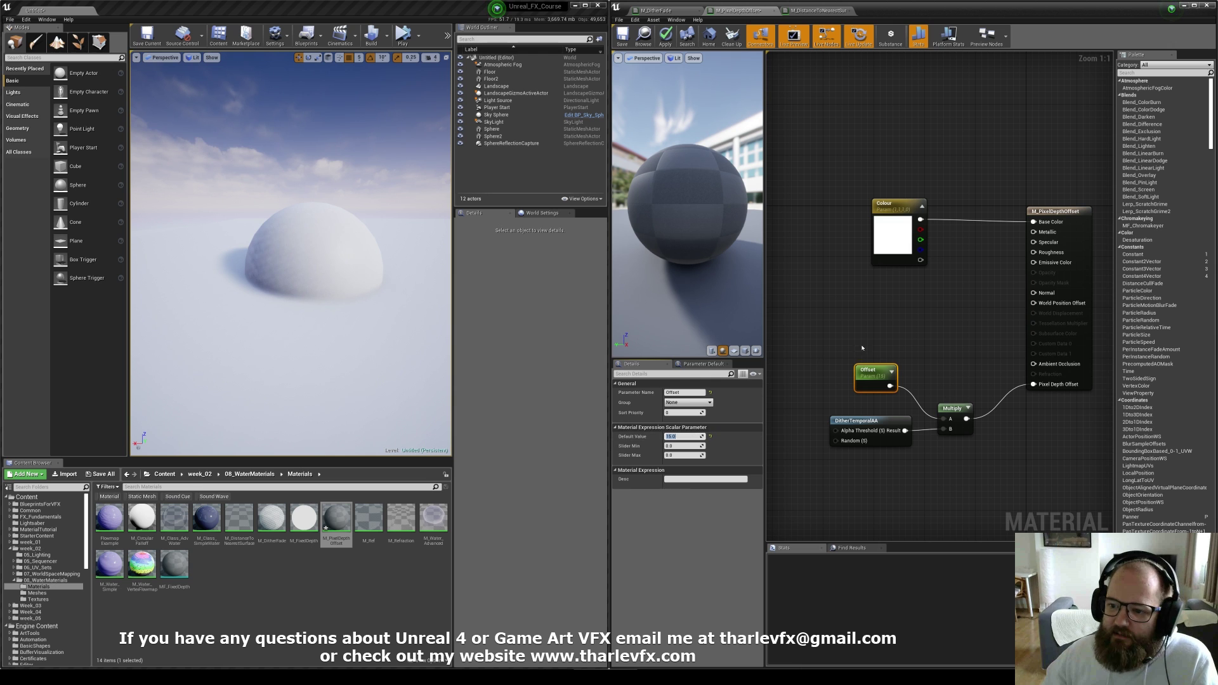
click(862, 348)
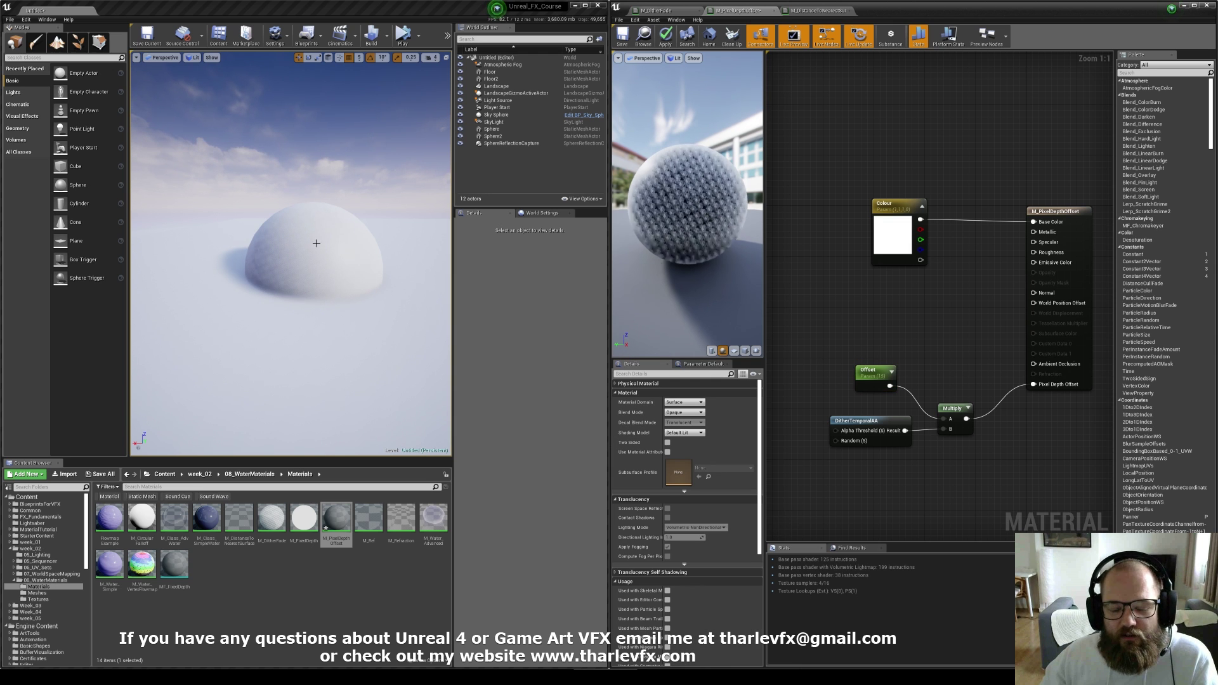
Try moving Sphere2 vertically against the floor, undo the move, and reselect the sphere
click(371, 233)
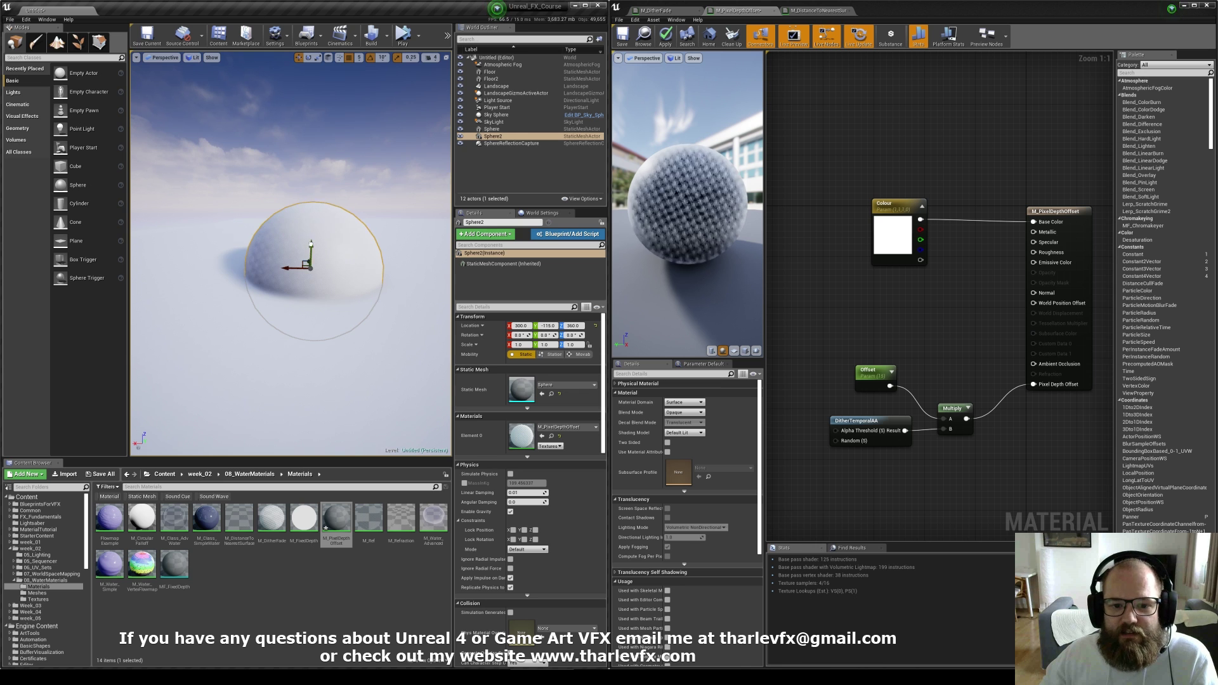
mouse_move(311, 244)
mouse_down()
mouse_move(311, 222)
mouse_move(311, 244)
mouse_up()
click(397, 318)
key(ctrl+z)
click(380, 301)
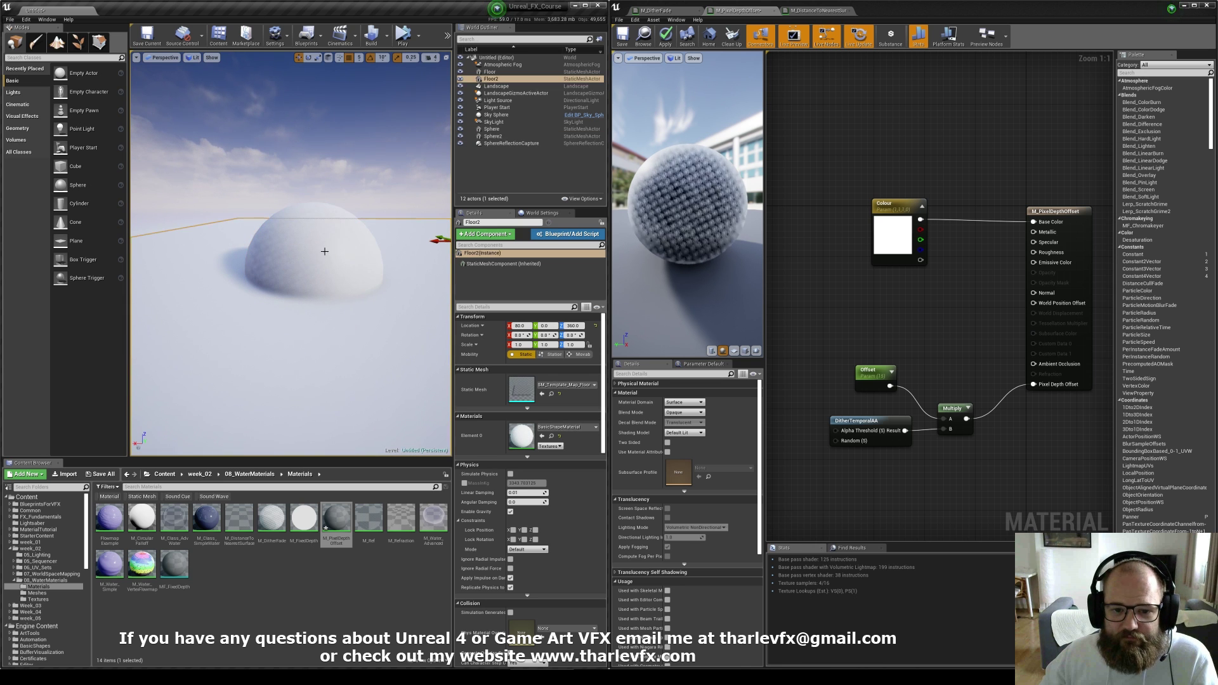
click(324, 251)
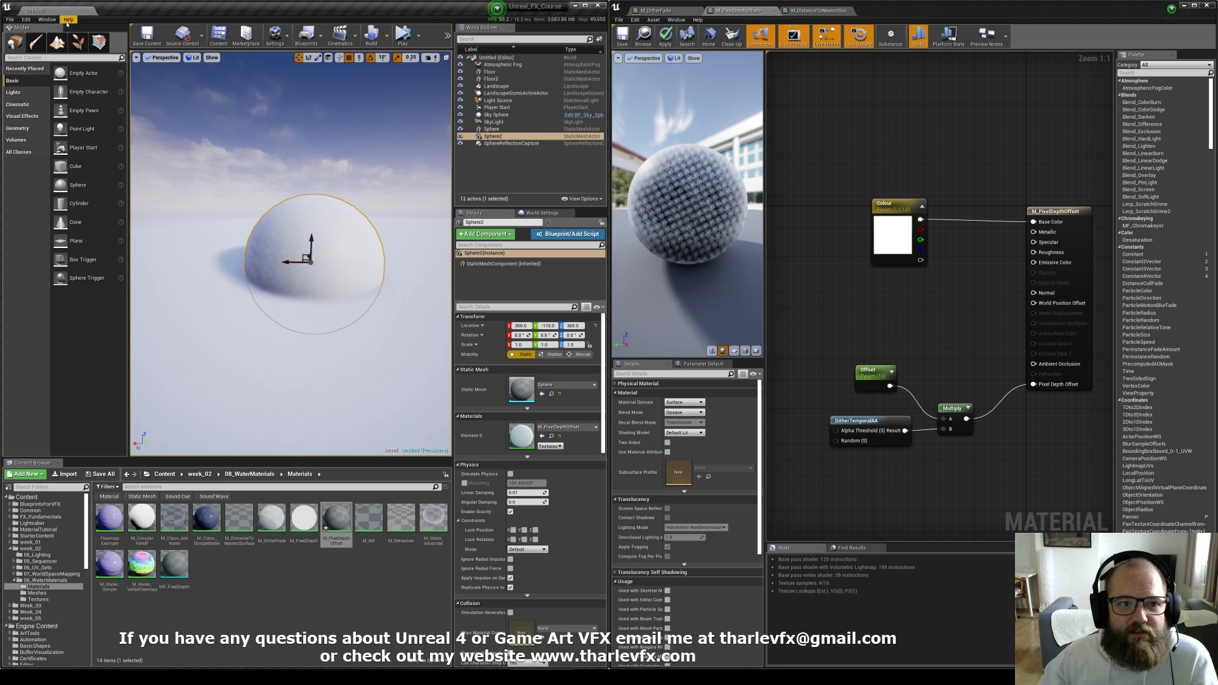
Look up the Generate Mesh Distance Fields option in Project Settings by searching "mesh dis", and close the settings
click(46, 20)
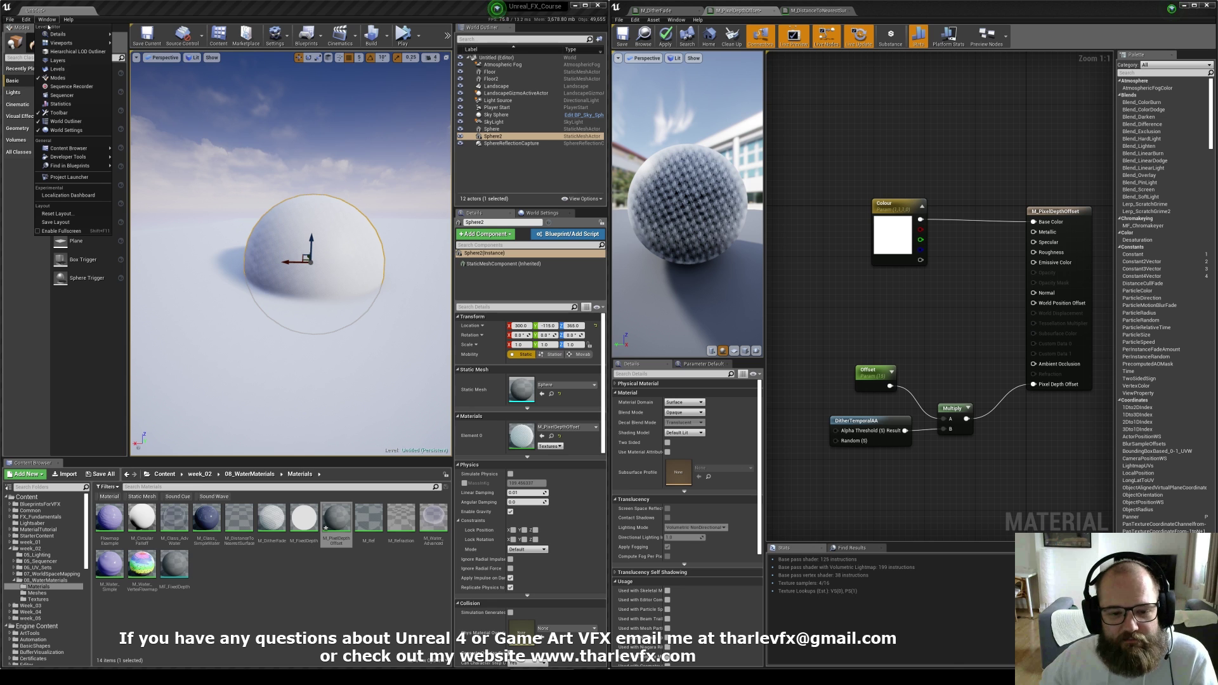
click(28, 20)
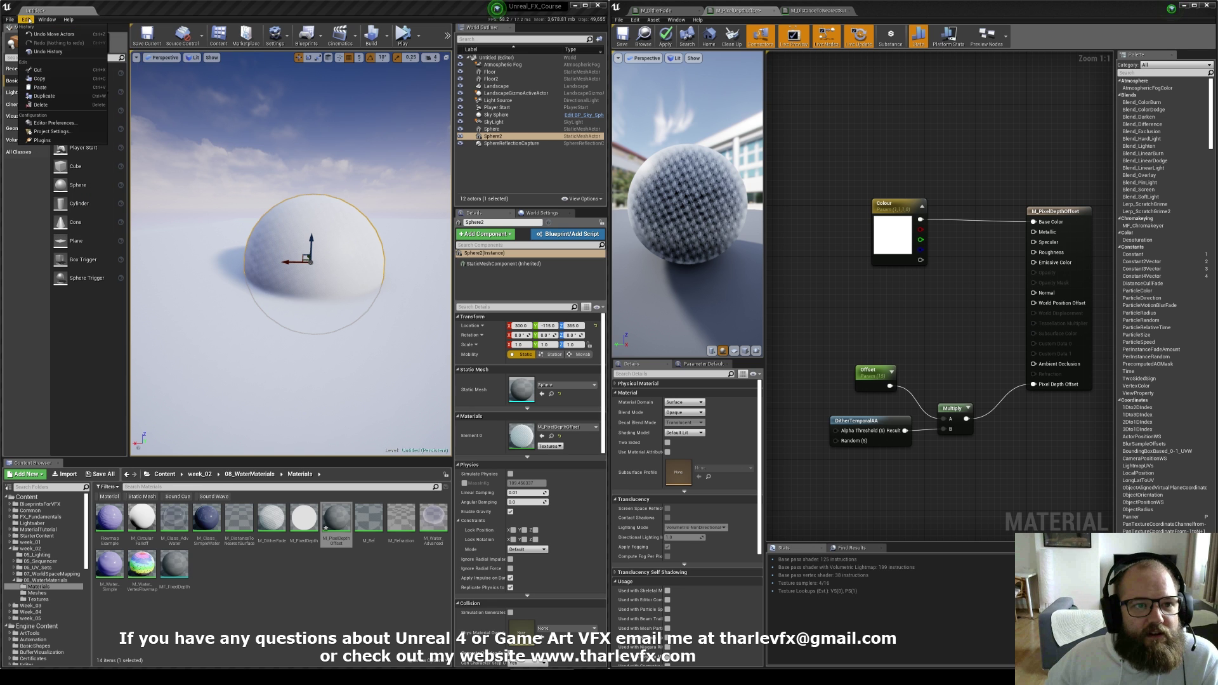
click(54, 132)
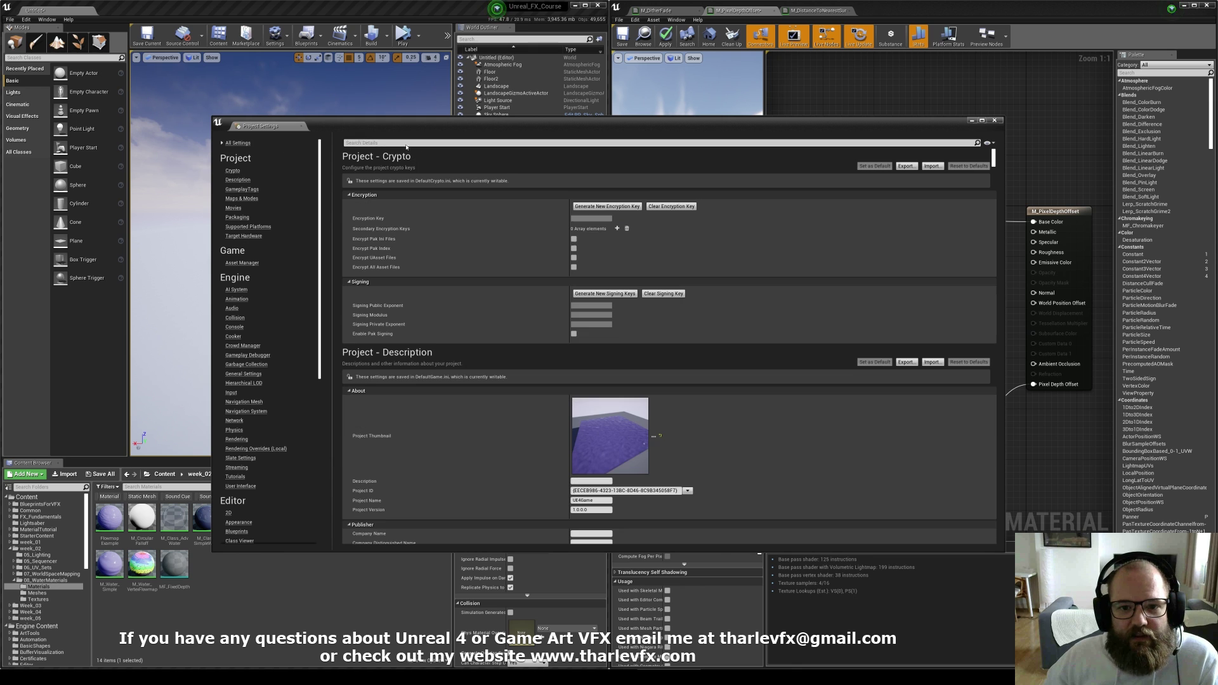
click(389, 143)
text(mesh dis)
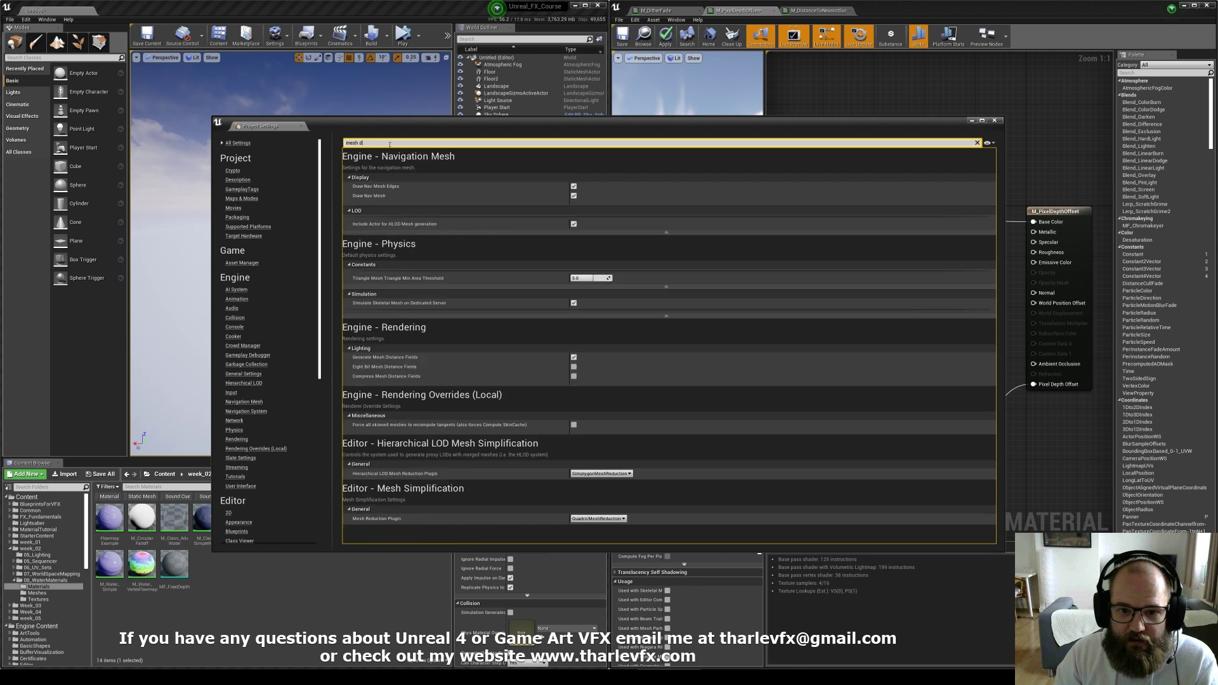
mouse_move(398, 188)
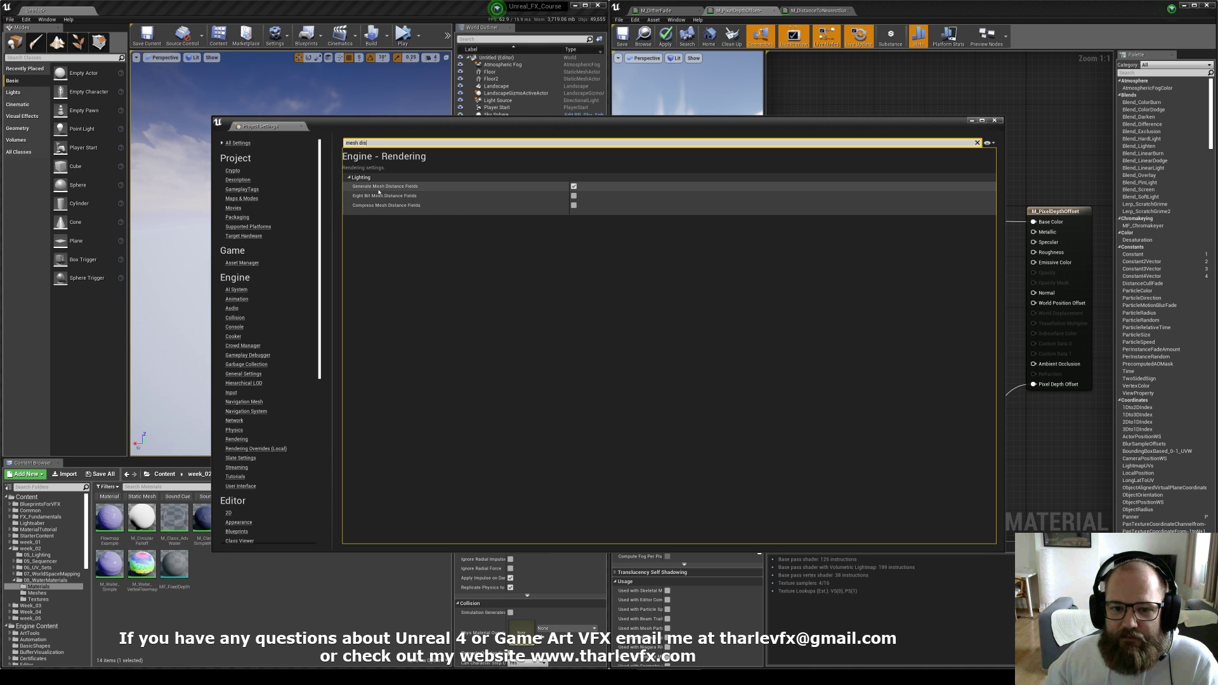
click(995, 120)
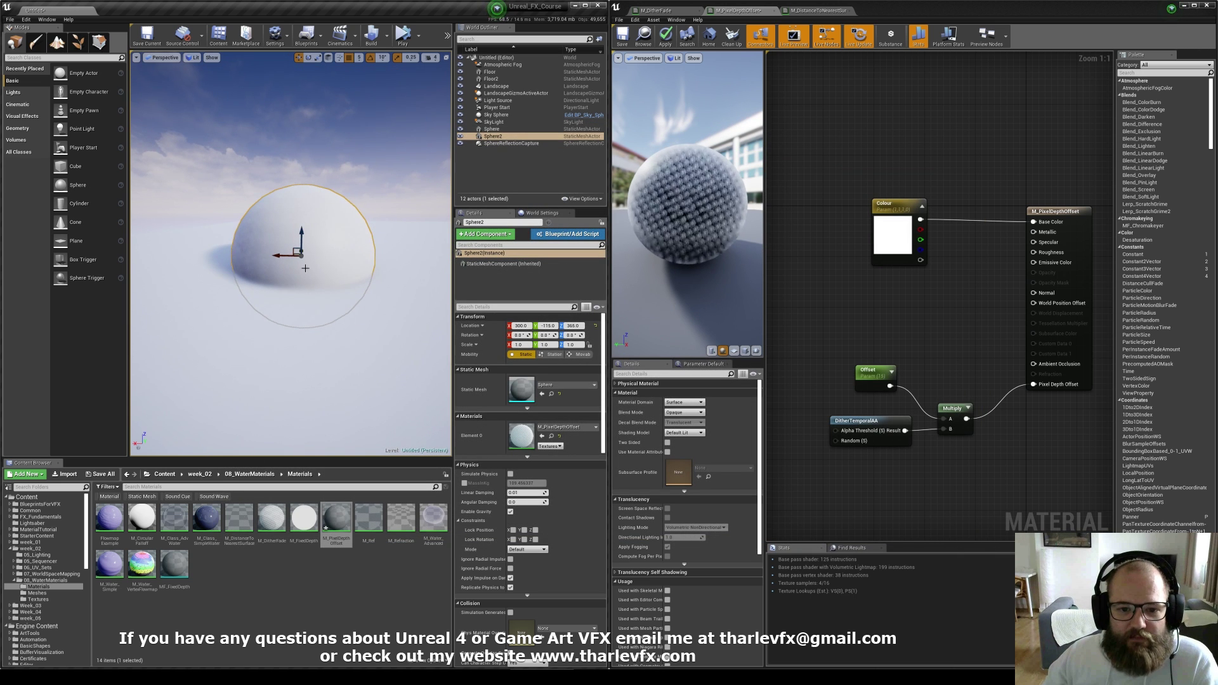
Assign the M_DistanceToNearestSurface material to Sphere2
click(332, 327)
click(353, 550)
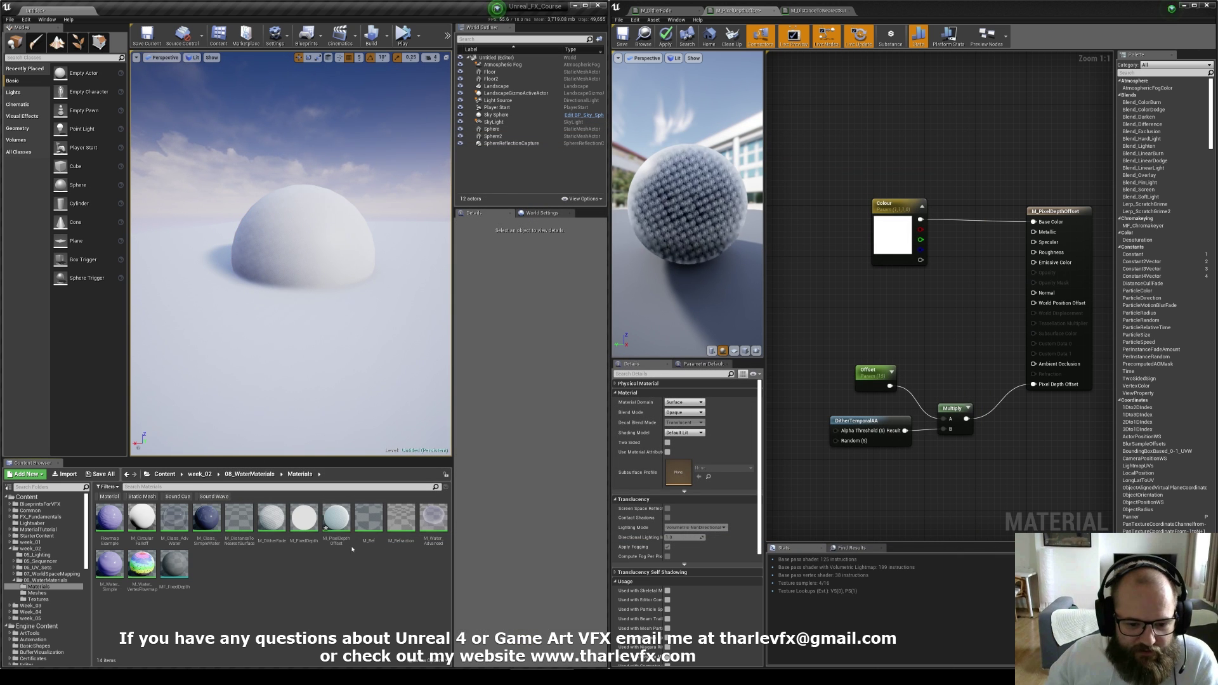
click(240, 518)
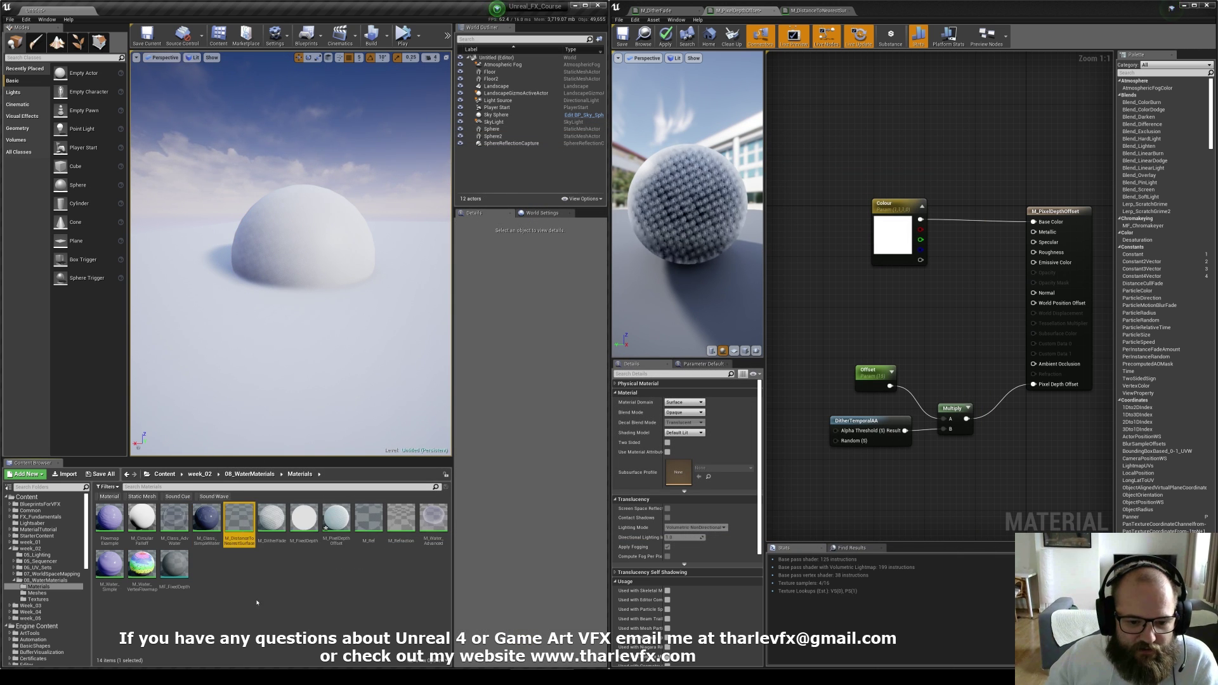
click(323, 228)
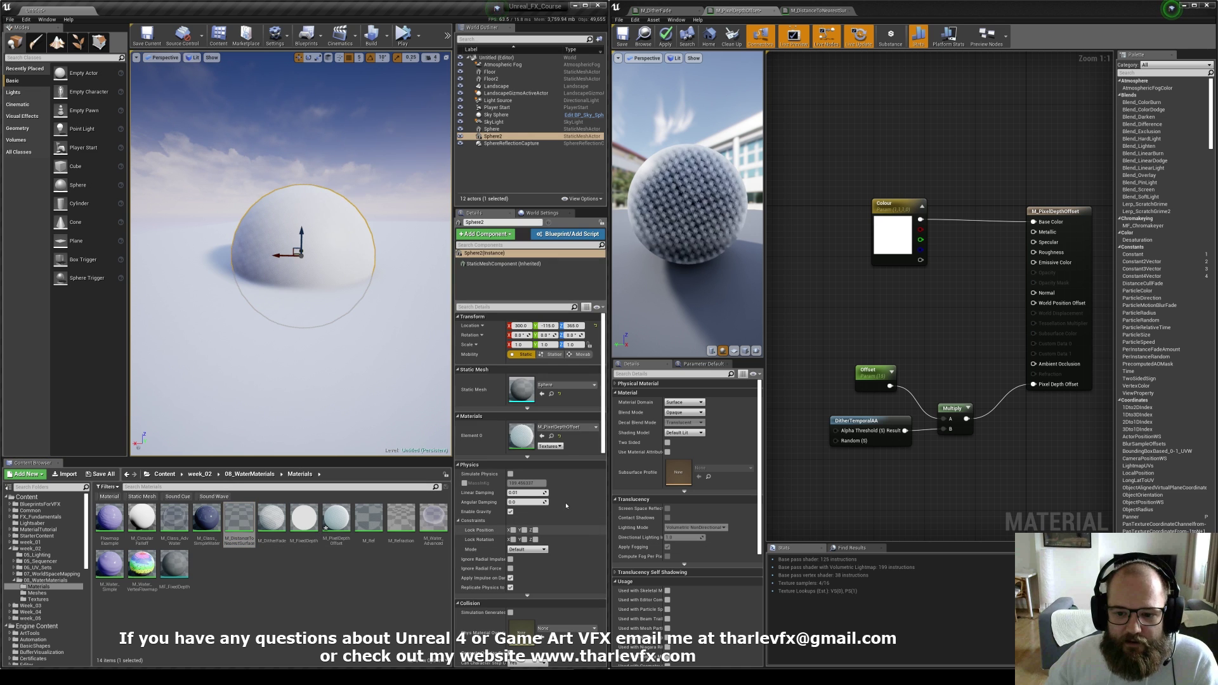
click(542, 436)
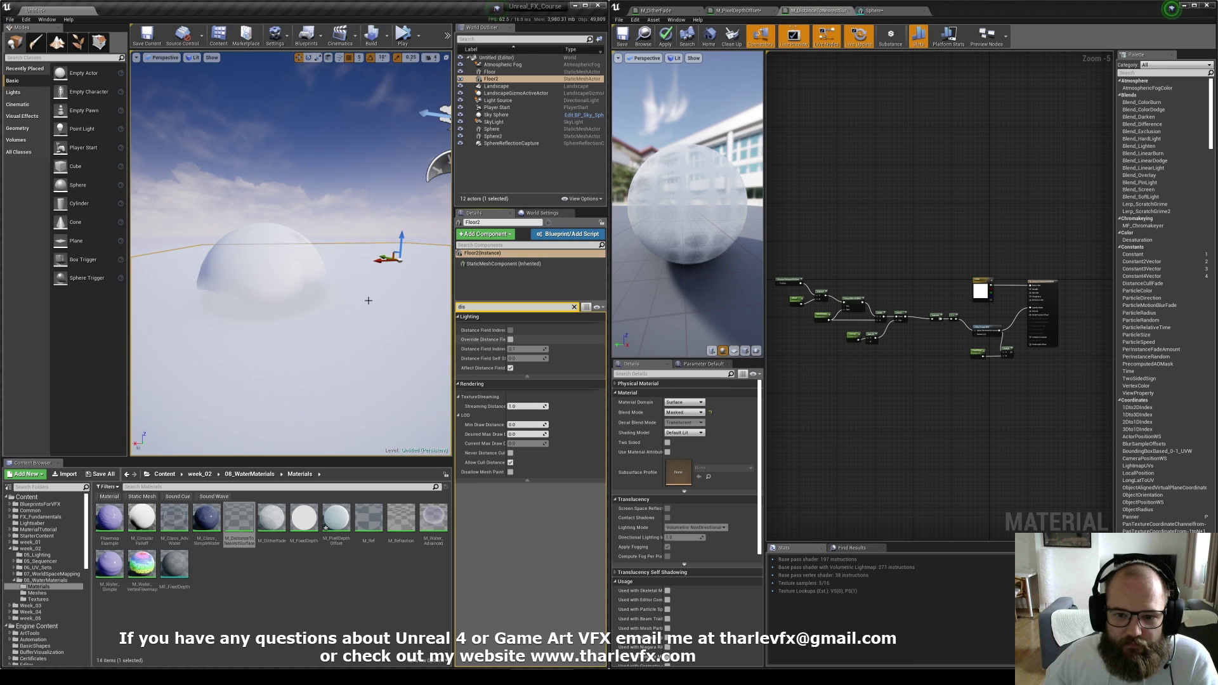
In M_DistanceToNearestSurface, move the Colour node up and the existing distance network down, and disconnect that network from Opacity Mask
click(381, 191)
click(792, 206)
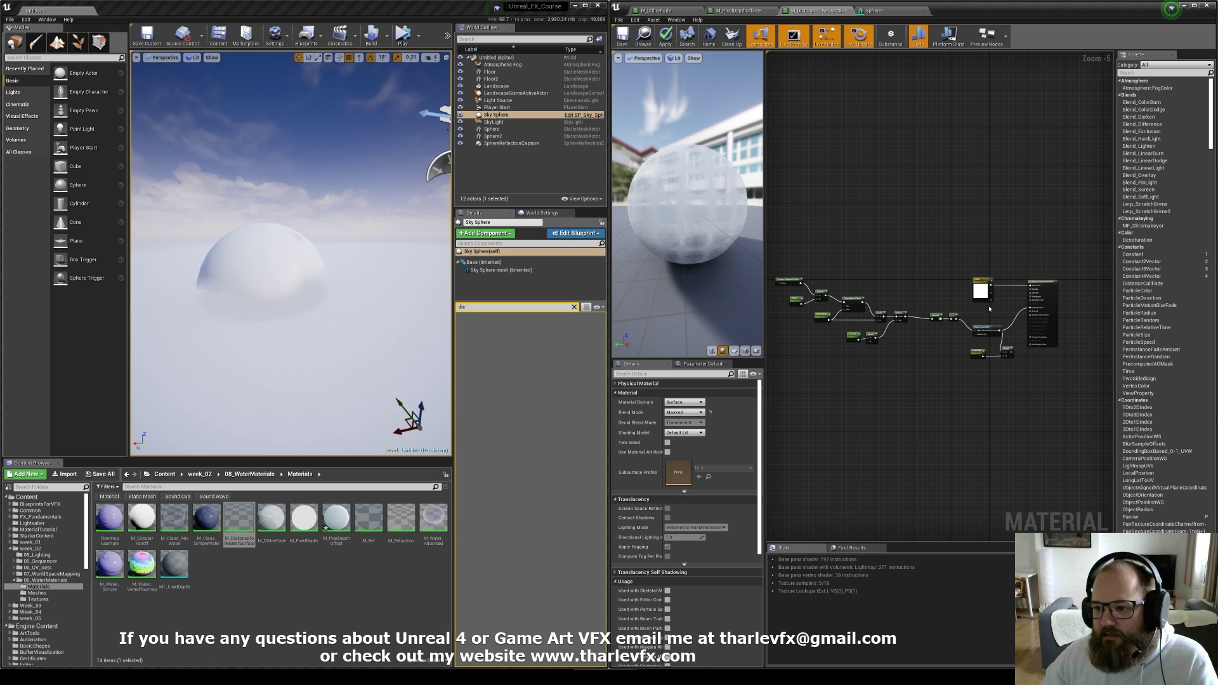
drag(980, 295, 981, 253)
drag(776, 253, 1013, 394)
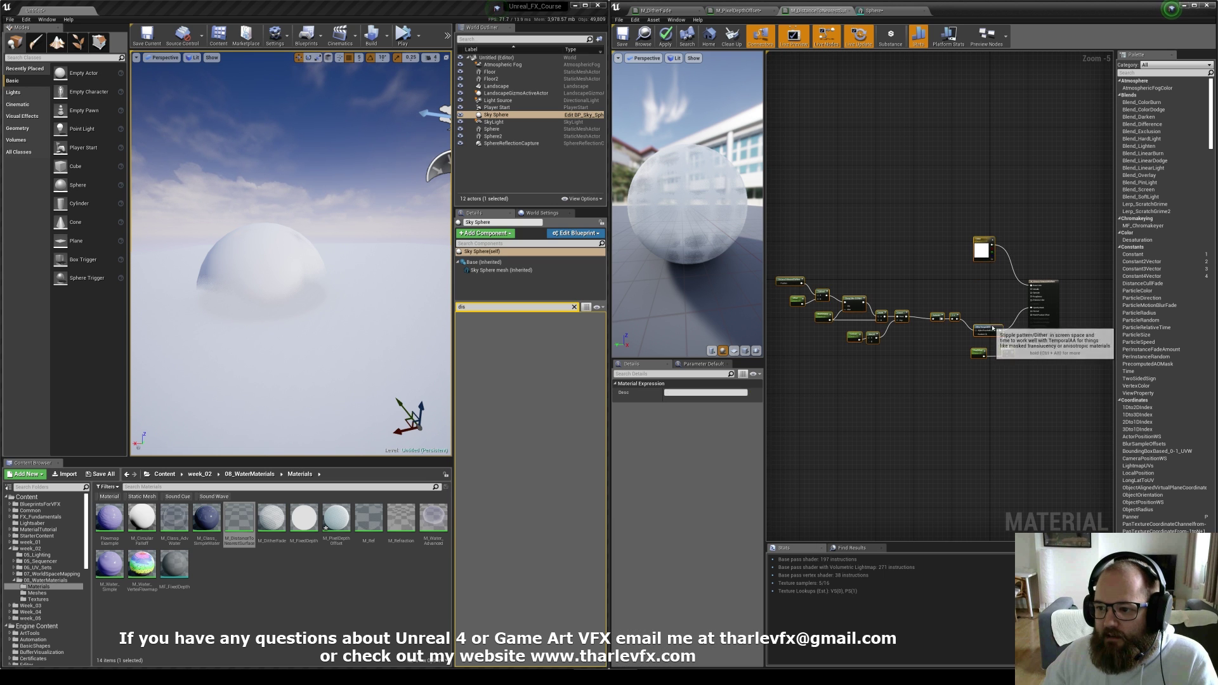
drag(992, 328, 957, 404)
click(949, 316)
drag(949, 316, 964, 252)
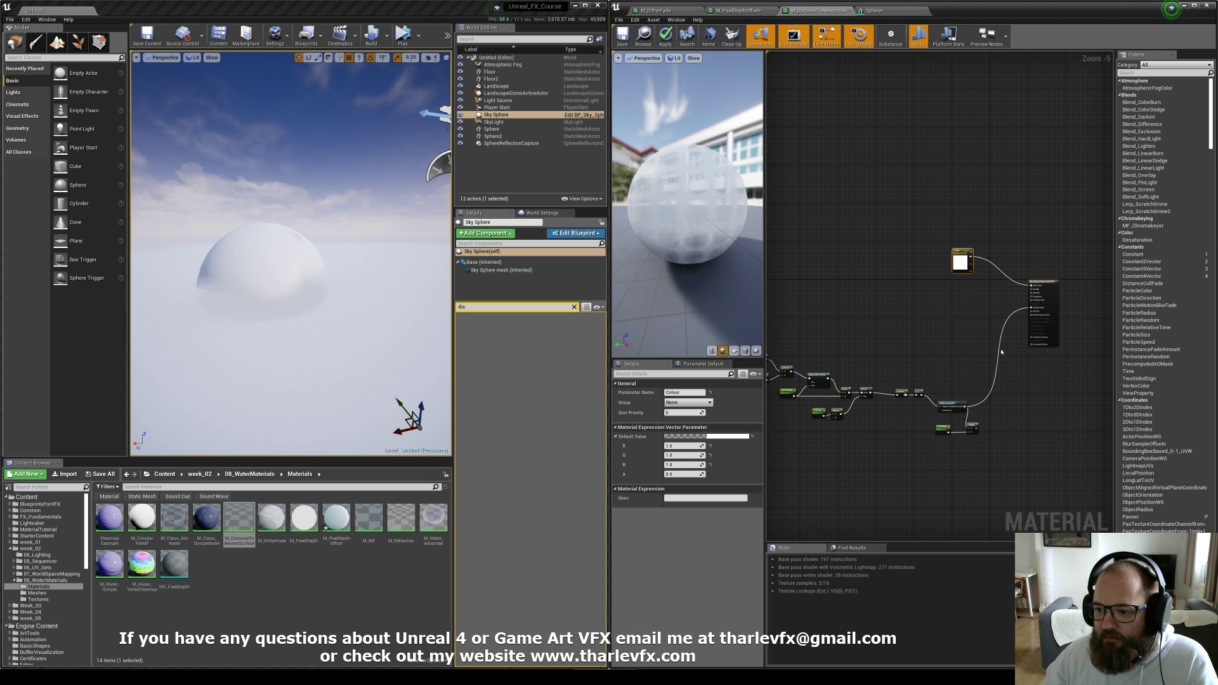
alt+click(1034, 308)
click(952, 310)
right_drag(949, 311, 836, 365)
scroll(907, 338, up, 4)
right_click(827, 329)
text(distan)
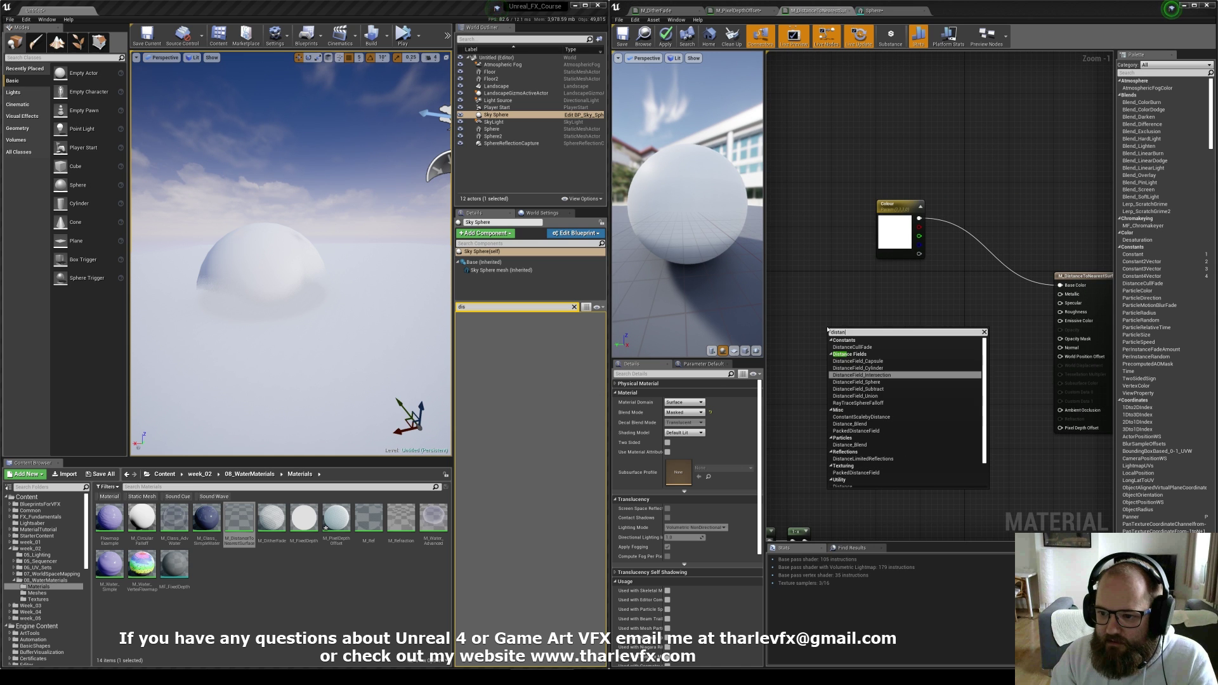
text(ce fir)
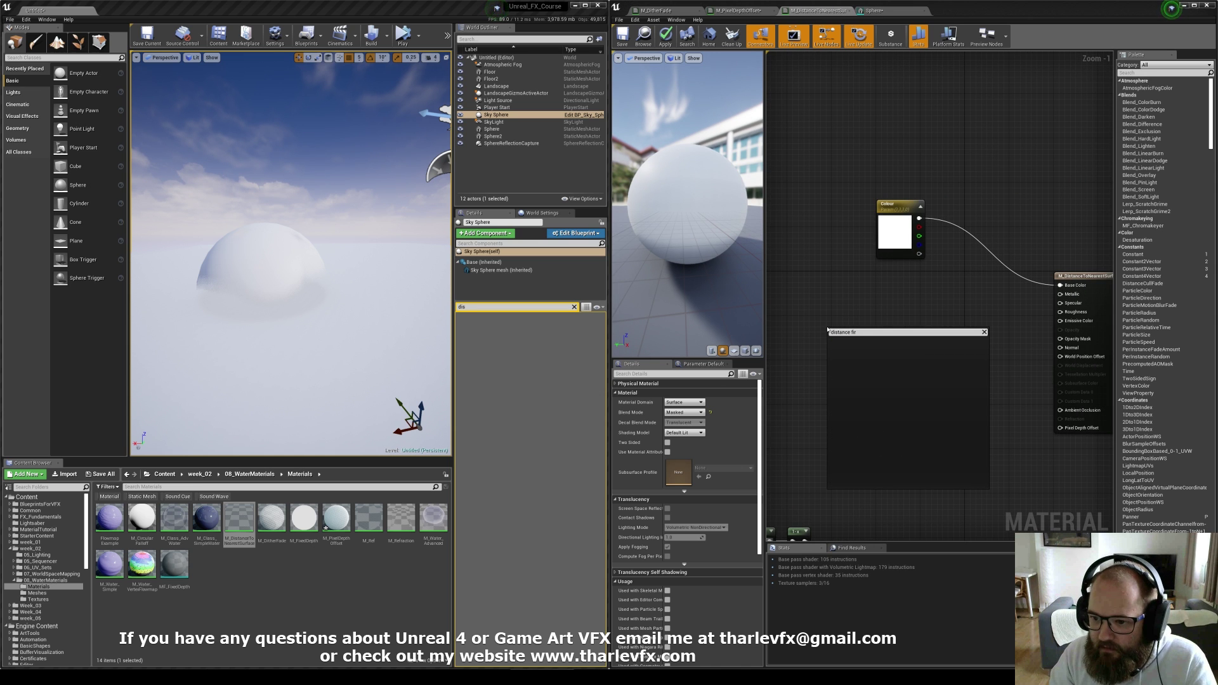
key(BackSpace)
text(eld gra)
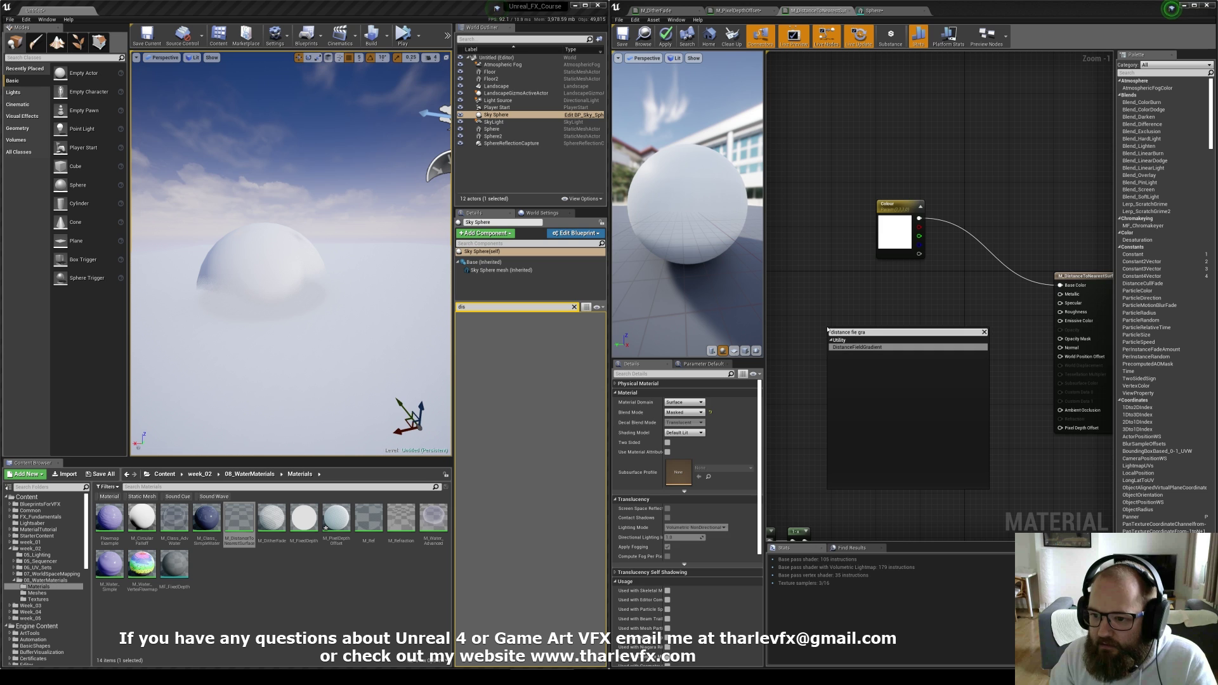
key(Return)
Add a DistanceToNearestSurface node in the empty graph area below the Colour node
right_click(830, 340)
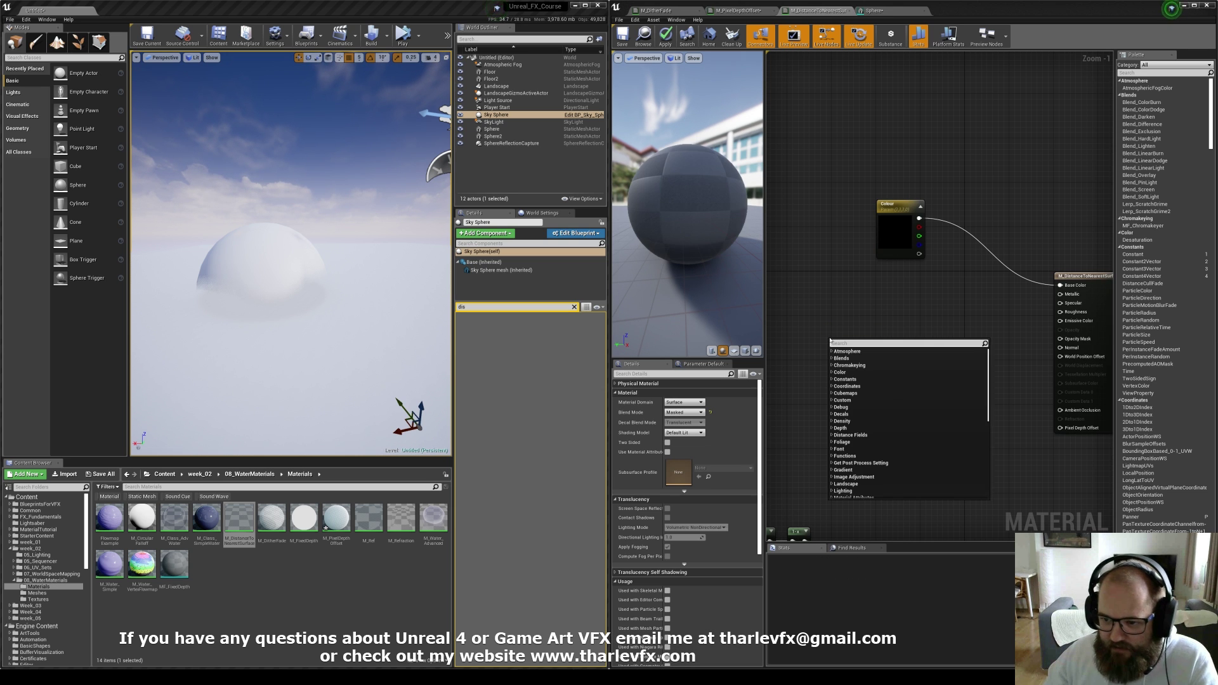
text(dista)
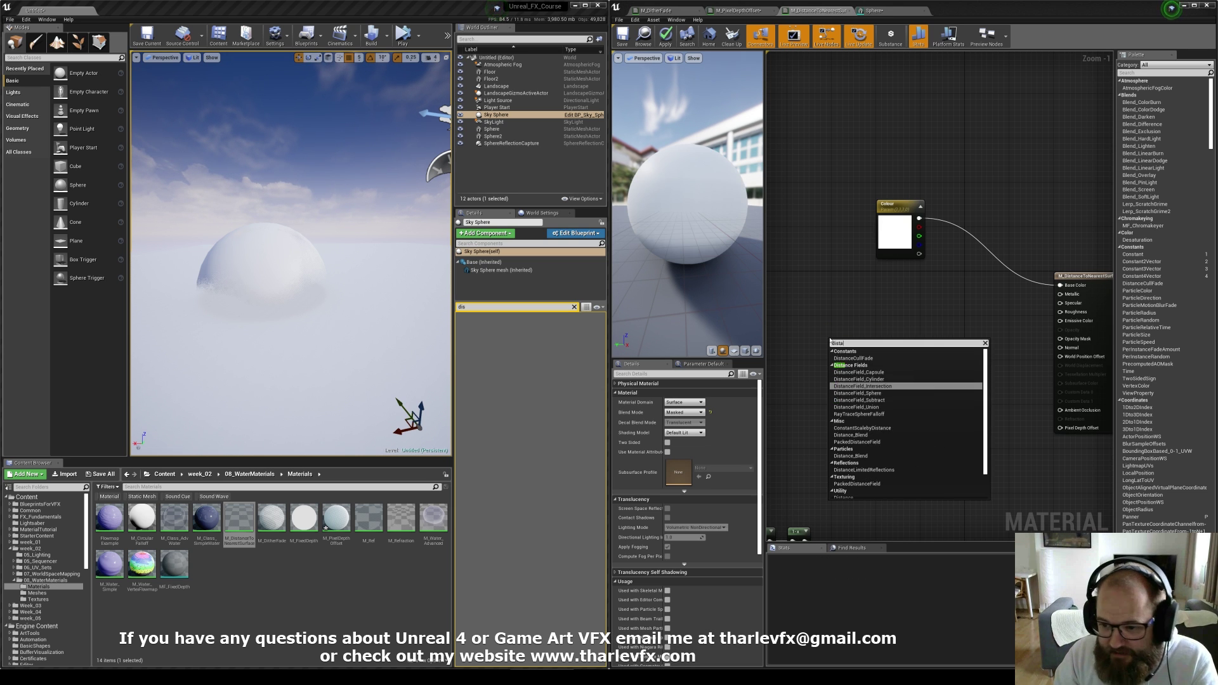
text( to ne)
key(Return)
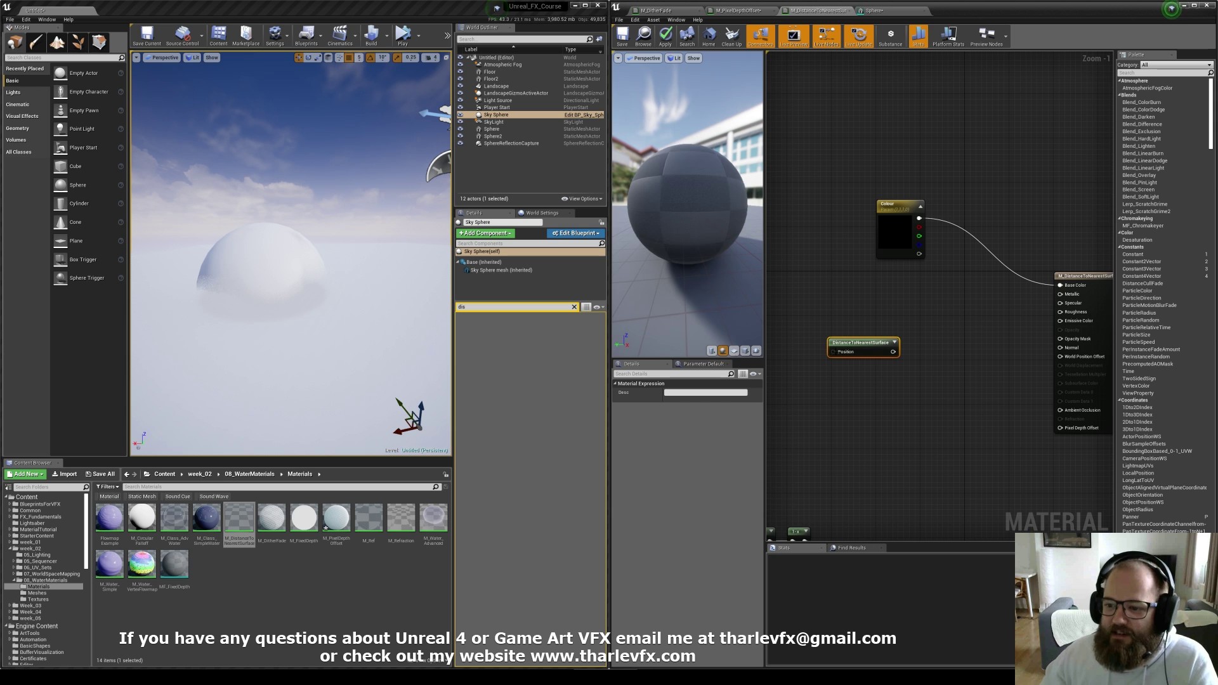
drag(864, 346, 837, 341)
click(894, 371)
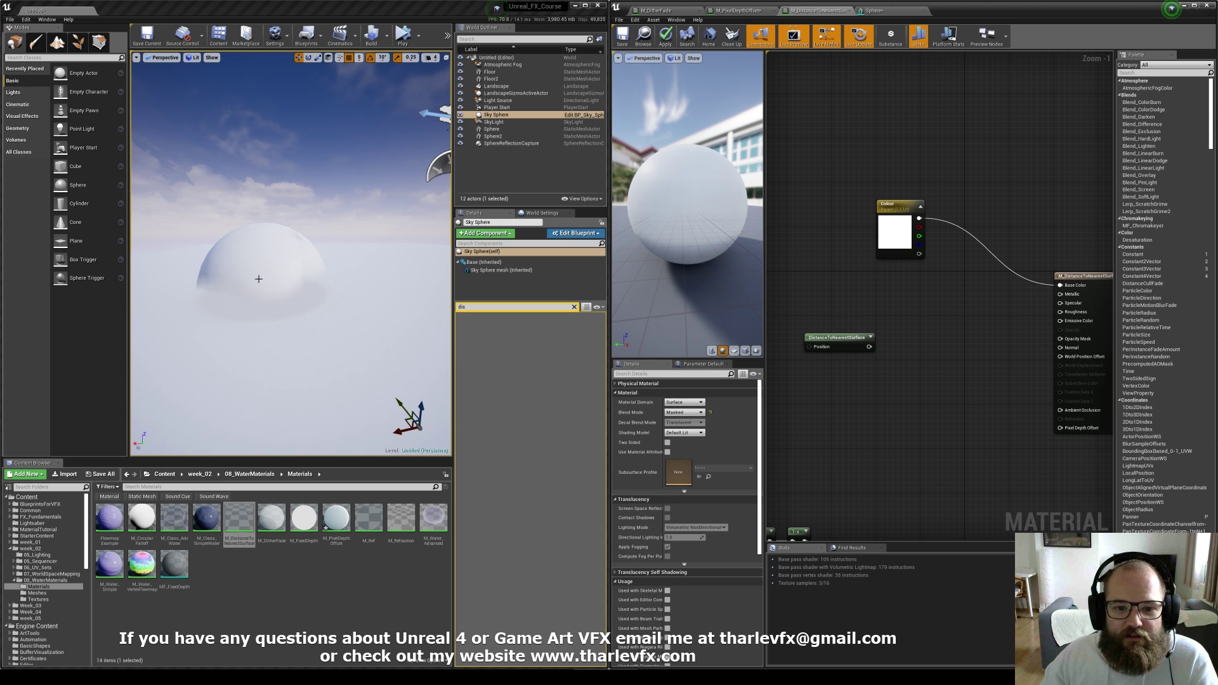
Add an Absolute World Position node and connect it to the Position input of DistanceToNearestSurface
right_drag(824, 342, 941, 338)
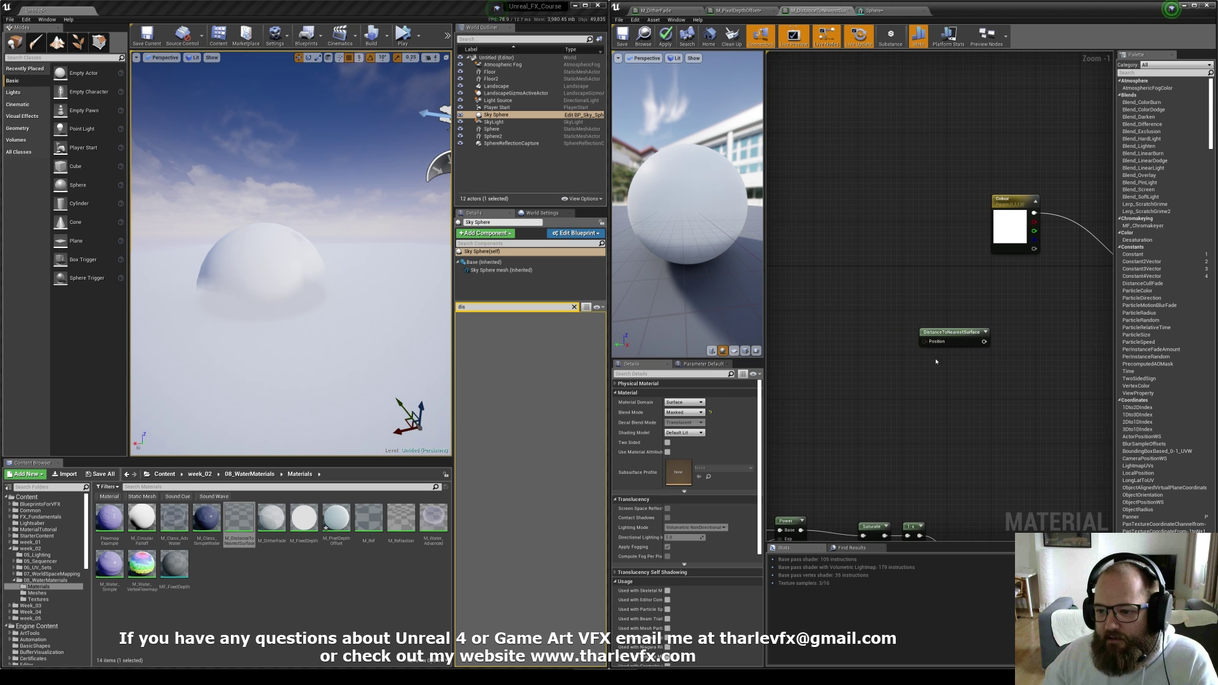
right_click(836, 336)
text(world)
key(Return)
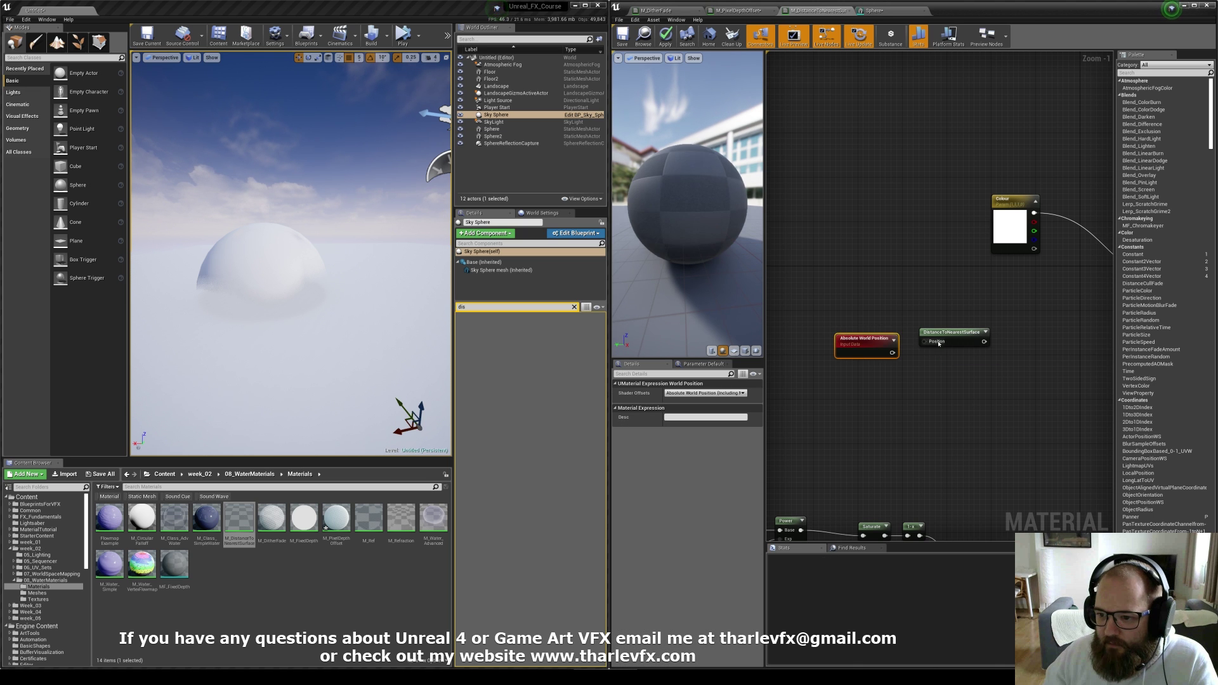
drag(925, 341, 874, 335)
click(948, 297)
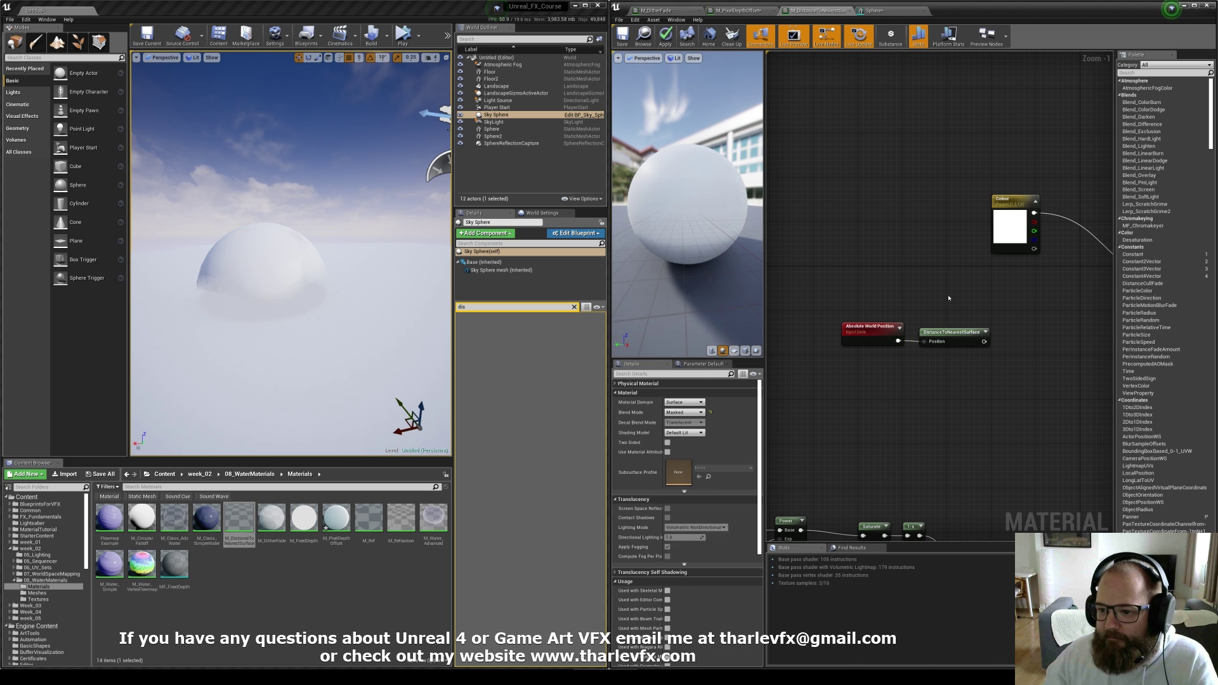
Connect DistanceToNearestSurface to Emissive Color, disconnect Colour from Base Color, and apply the material
right_drag(896, 322, 811, 330)
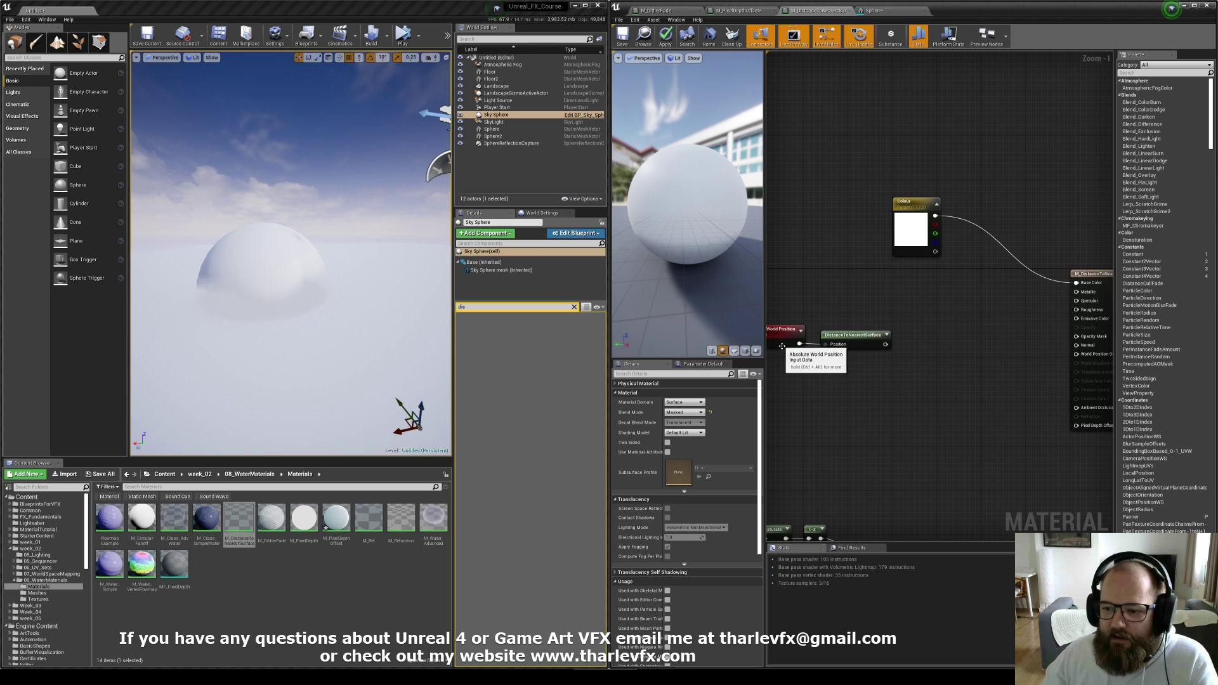
right_drag(996, 371, 979, 364)
drag(1072, 318, 880, 344)
drag(887, 301, 910, 342)
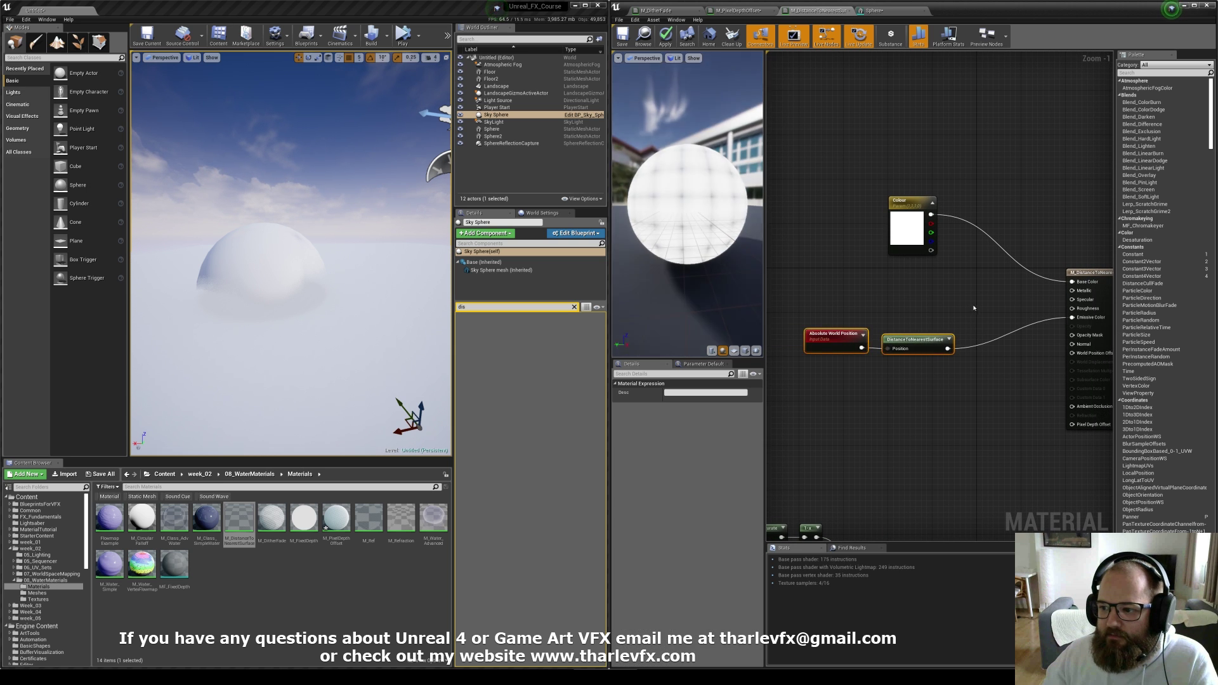
click(973, 308)
alt+click(1072, 282)
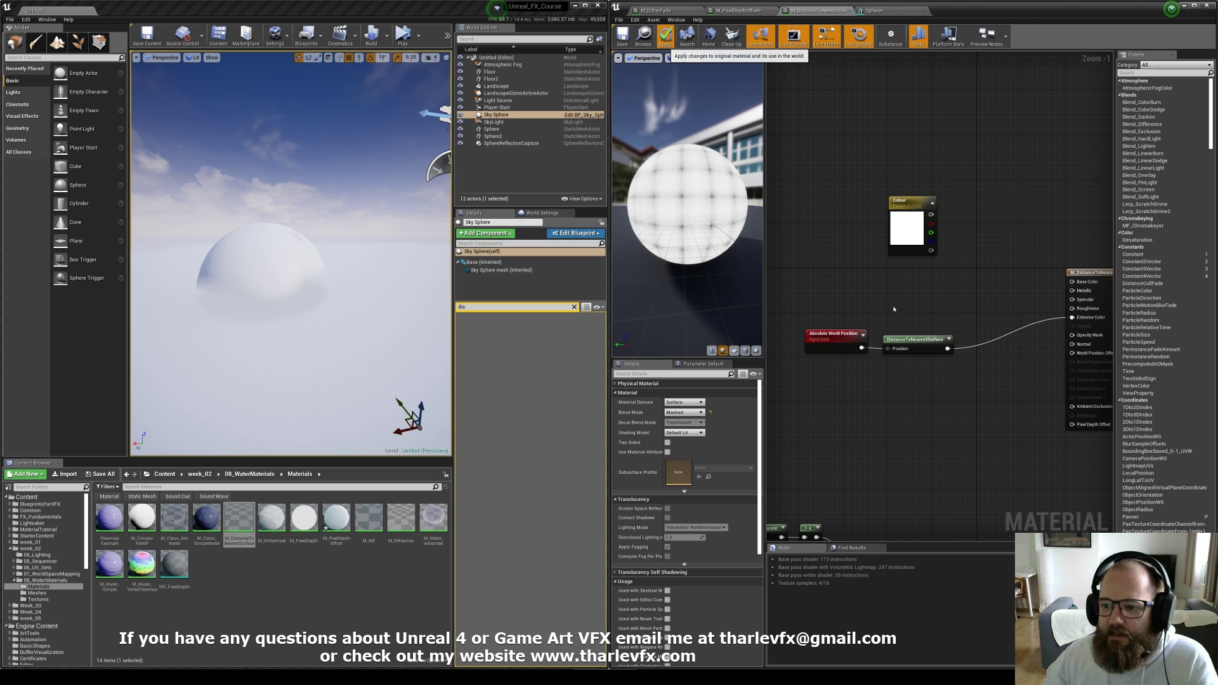
click(665, 36)
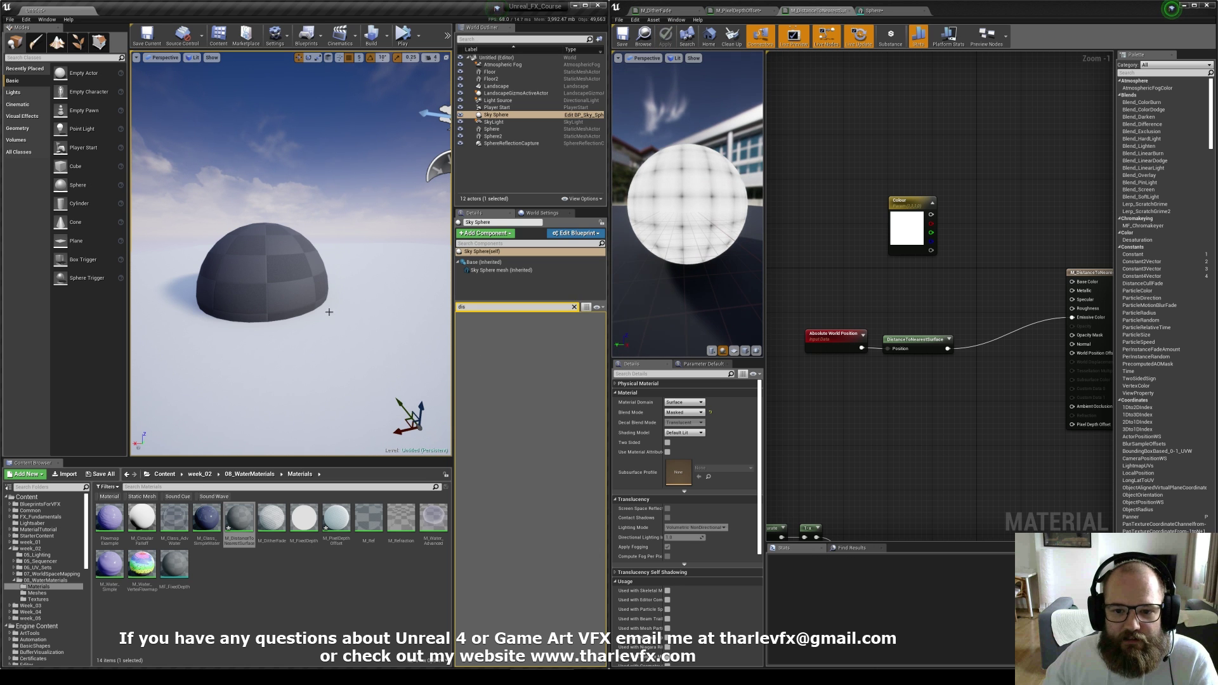
Clear the details filter, select Sphere2, raise it slightly above the floor, and inspect its shading from several angles
click(575, 308)
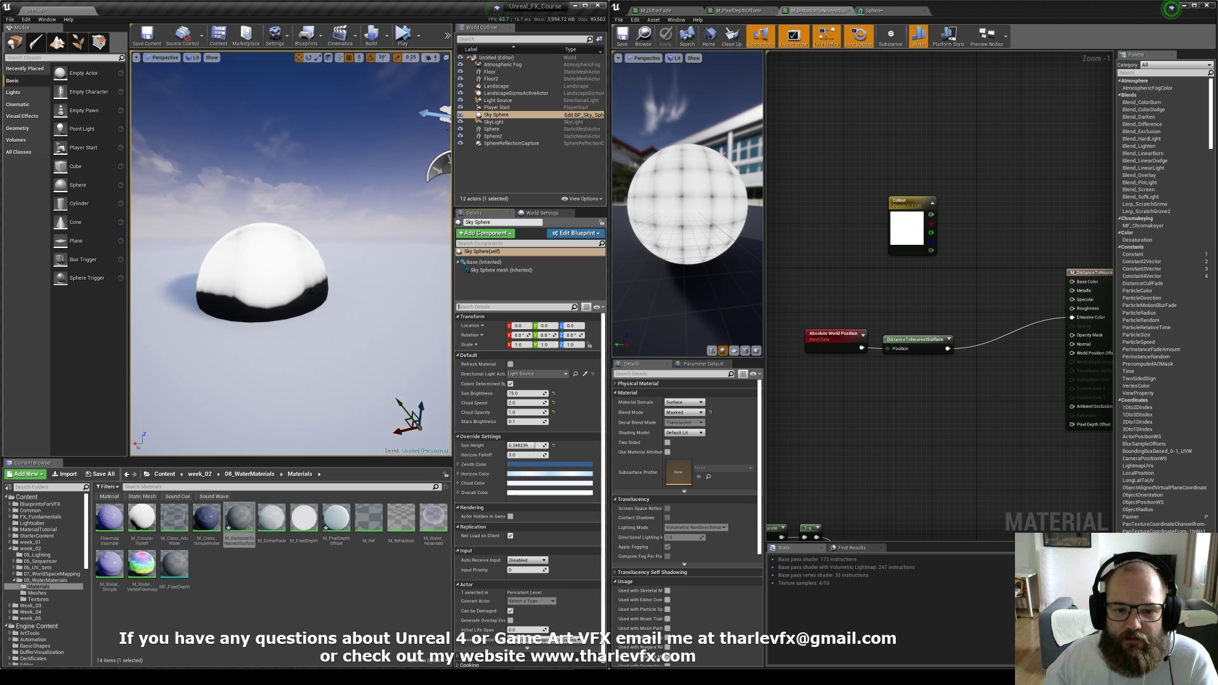
click(241, 294)
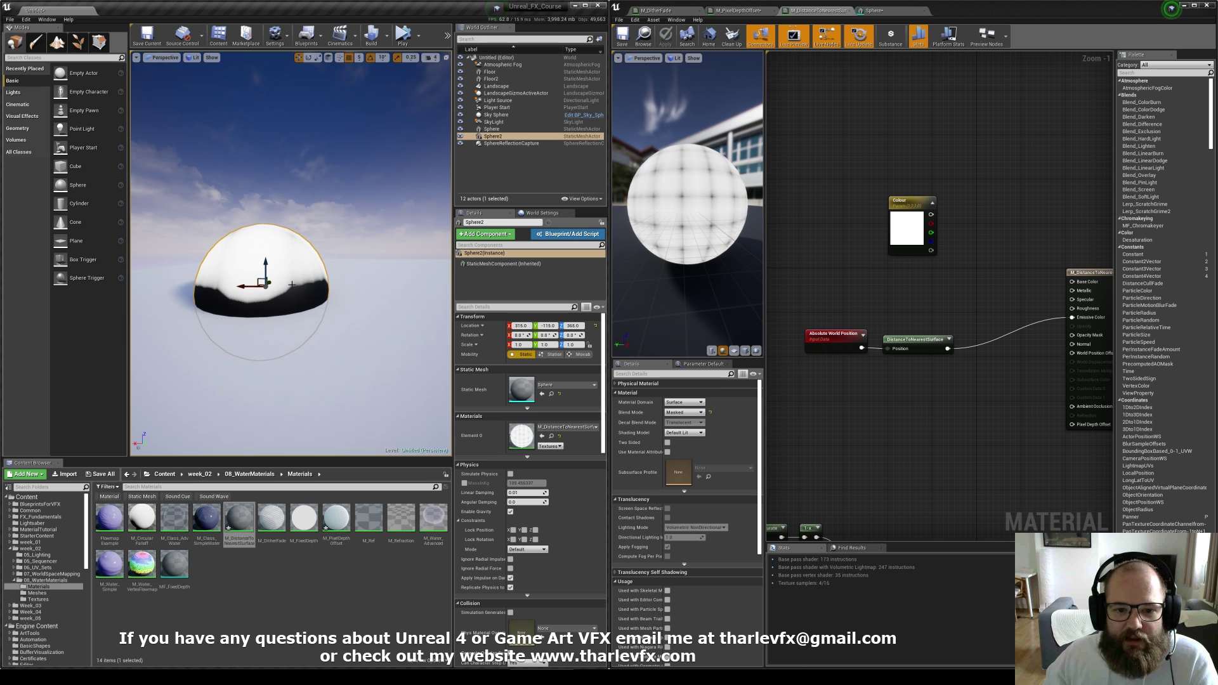
drag(262, 281, 233, 274)
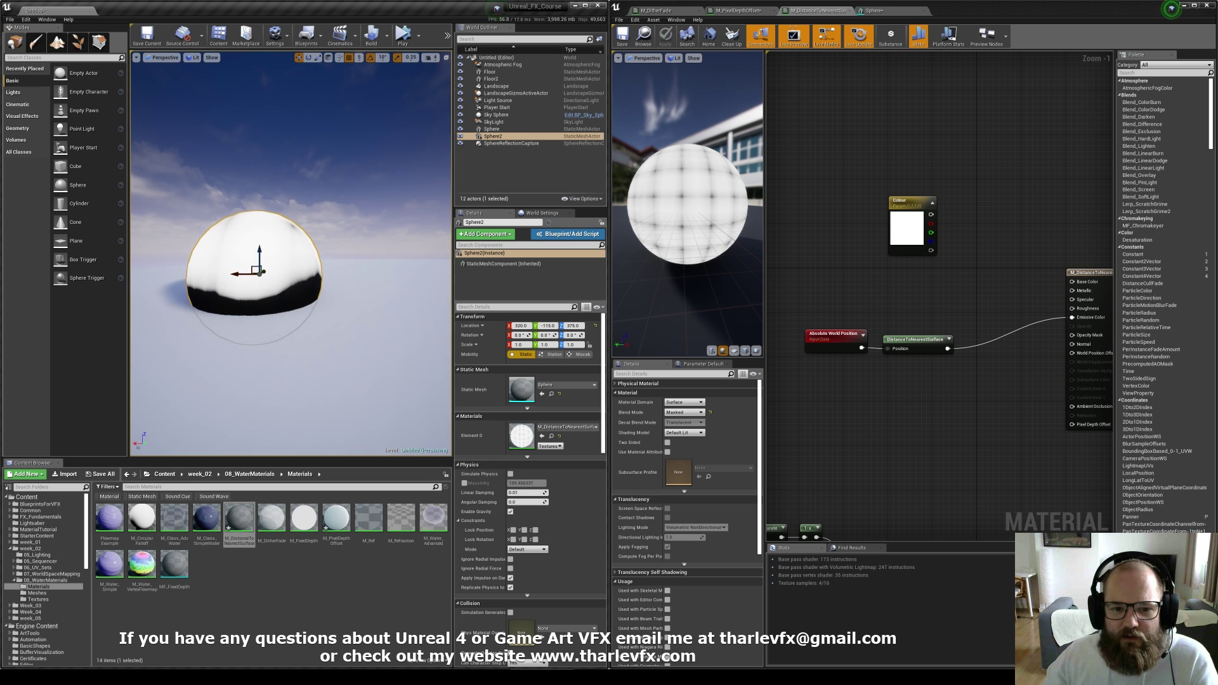
right_drag(313, 271, 312, 301)
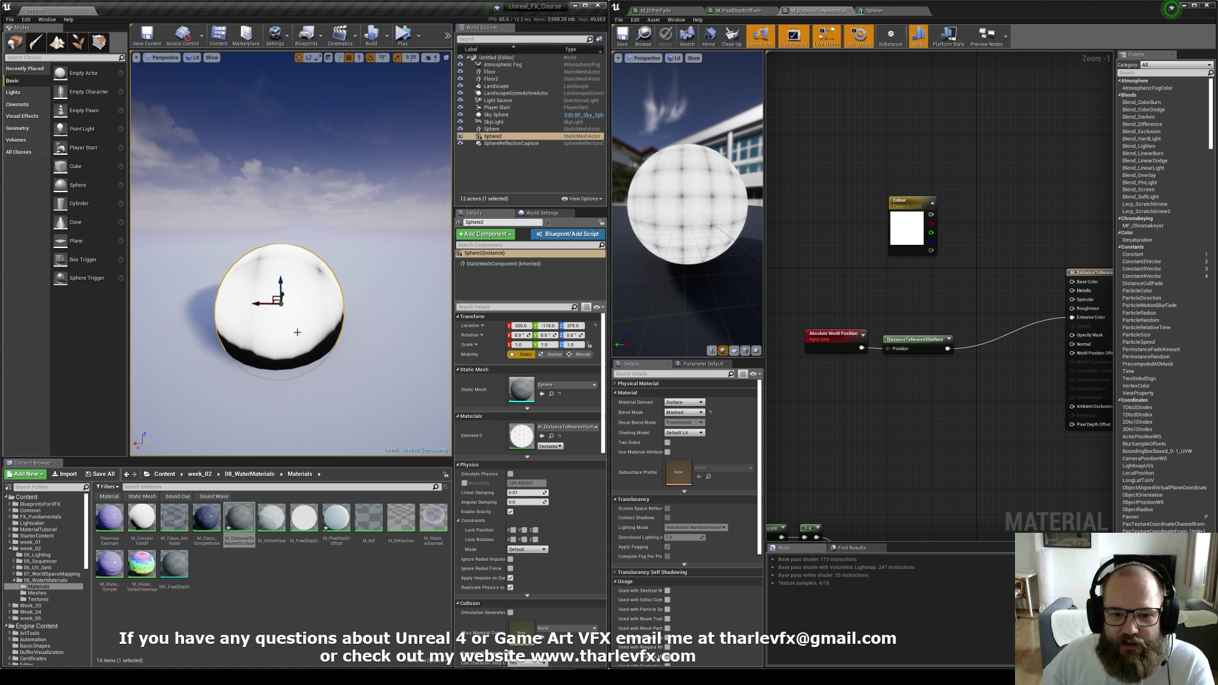
right_drag(297, 333, 331, 341)
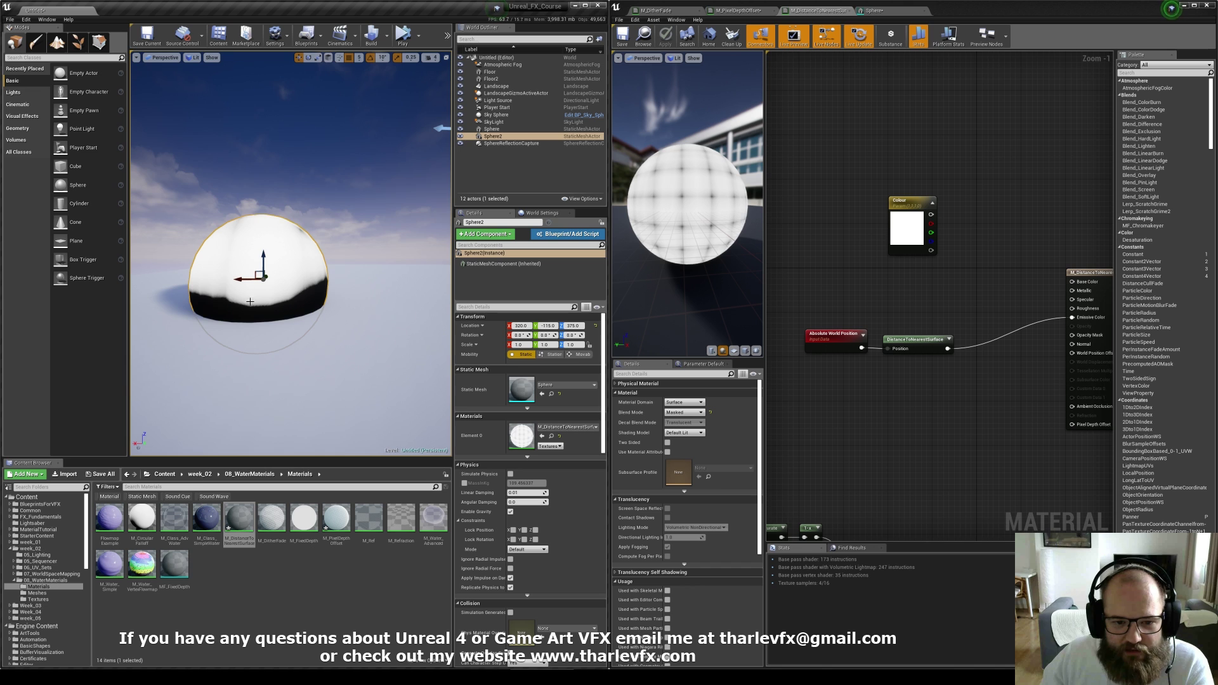
right_drag(242, 303, 289, 237)
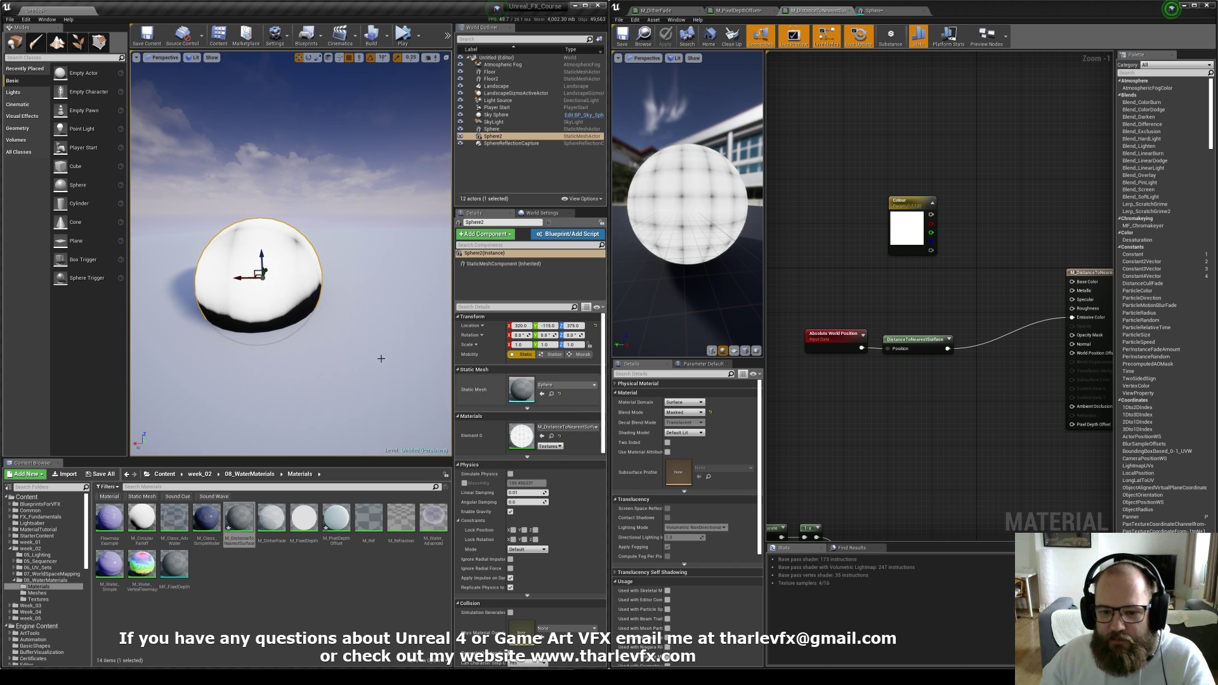
Filter Sphere2's details by "dis" and turn off Affect Distance Field Lighting
click(511, 245)
text(dis)
key(BackSpace)
key(BackSpace)
key(BackSpace)
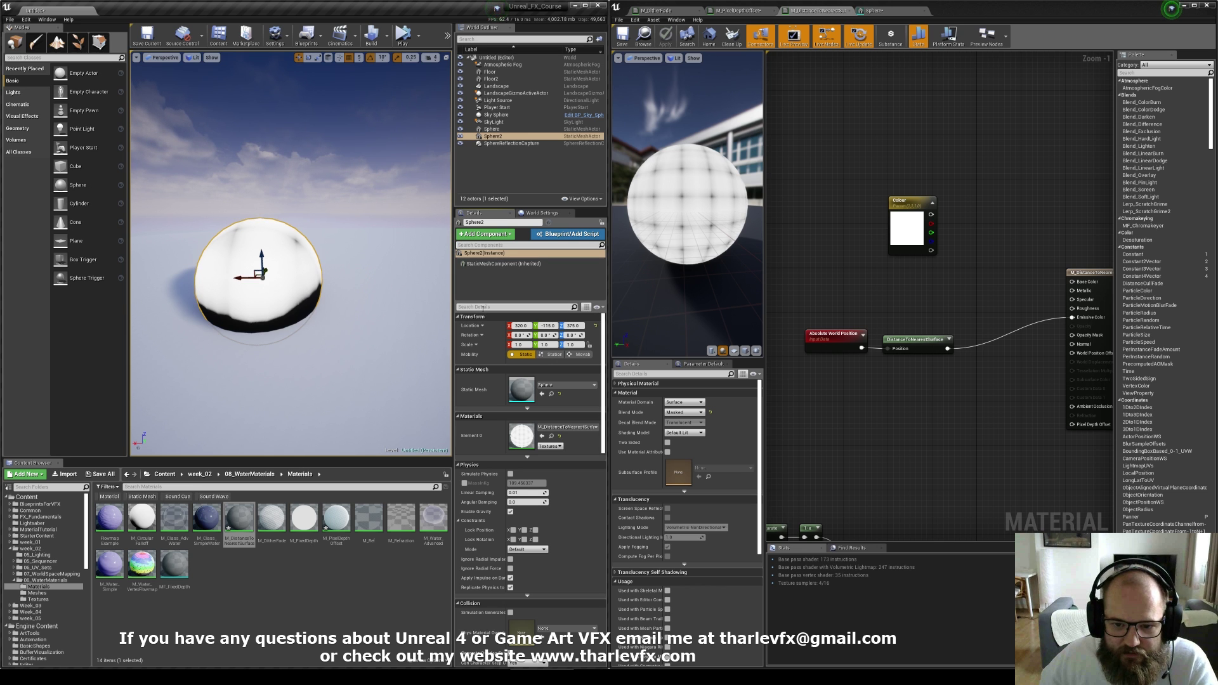
click(480, 308)
text(dis)
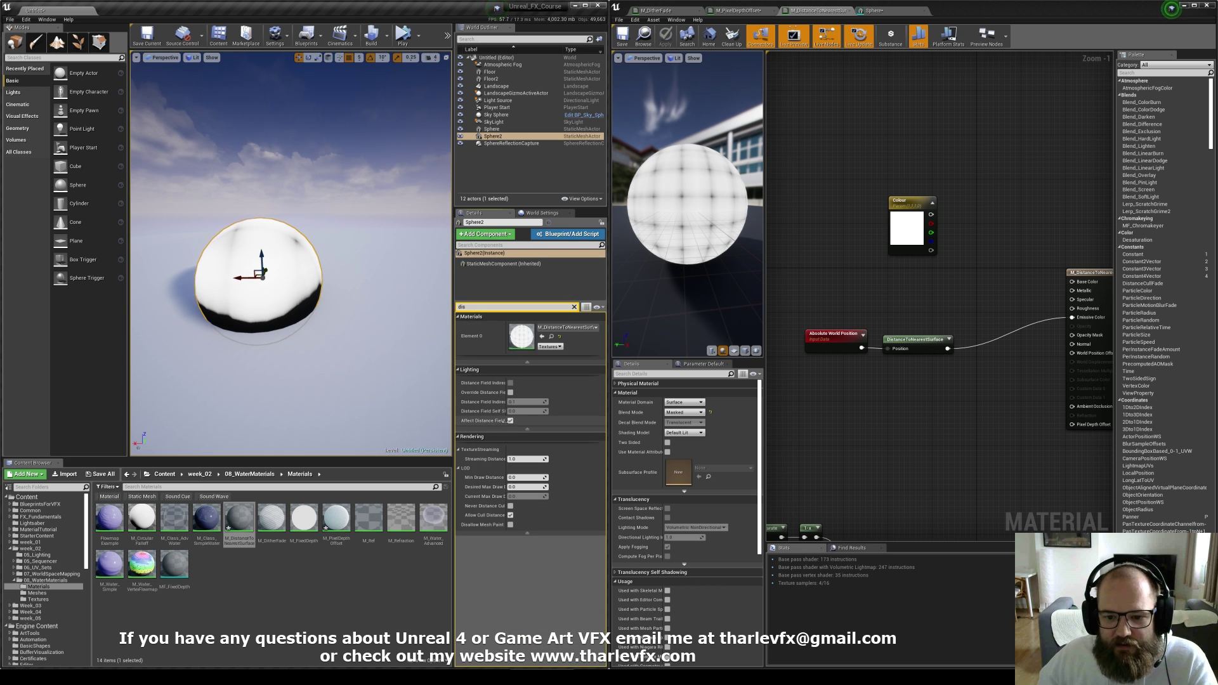
drag(504, 420, 534, 420)
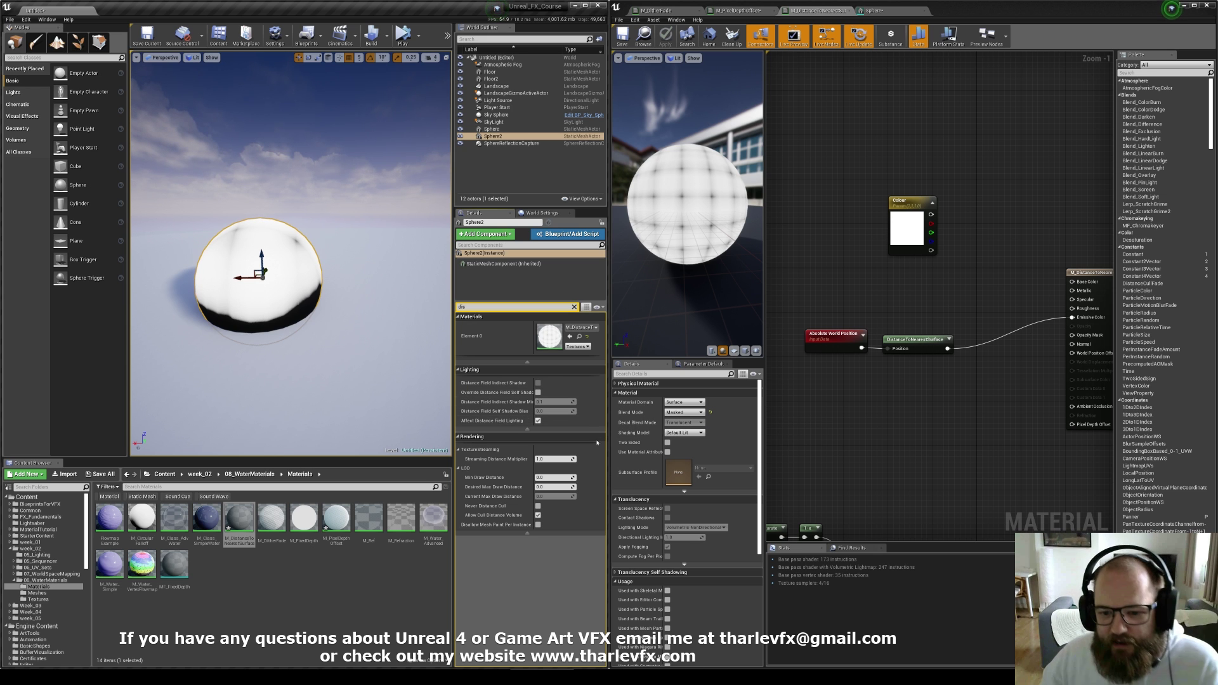
click(538, 421)
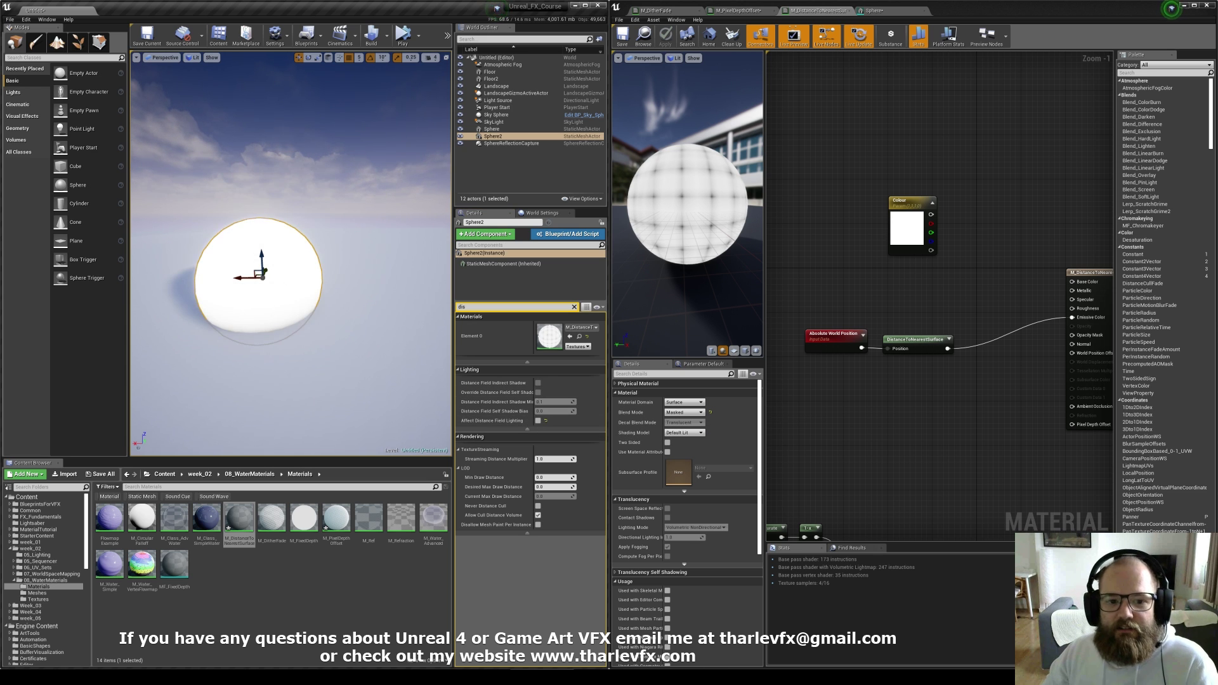
key(w)
right_drag(290, 254, 289, 279)
key(f)
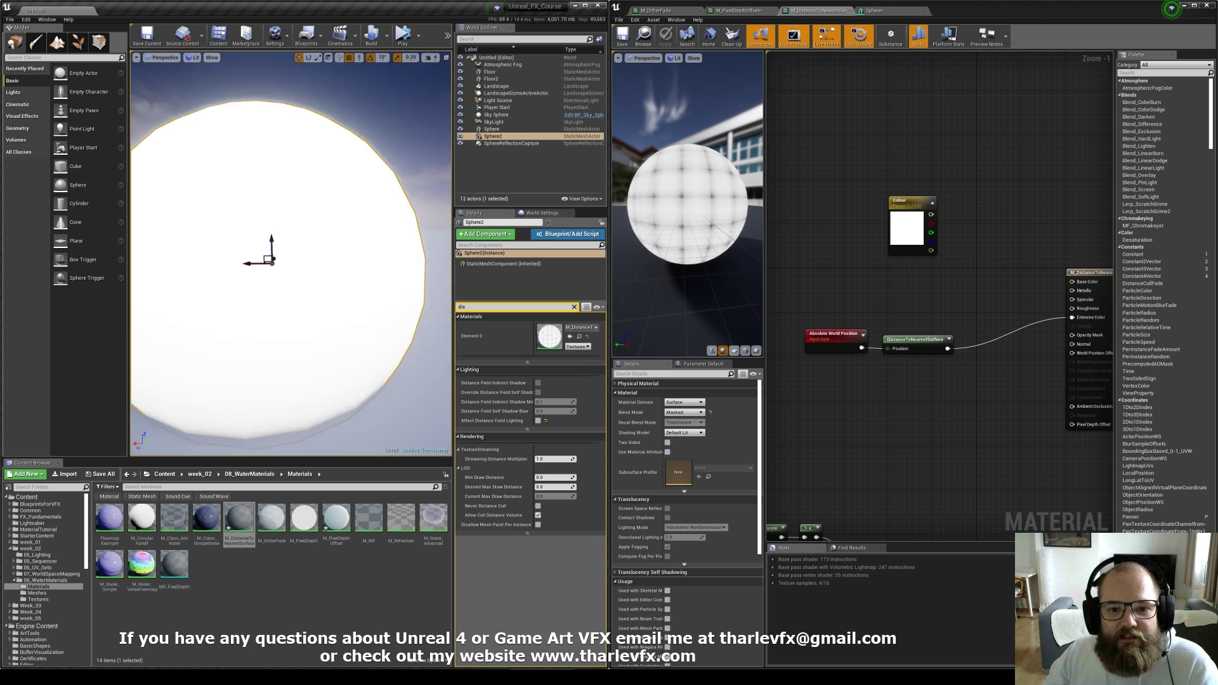
Move the Absolute World Position and DistanceToNearestSurface nodes back, and add a Divide node fed by the distance output
drag(930, 387, 821, 316)
right_drag(940, 340, 1006, 338)
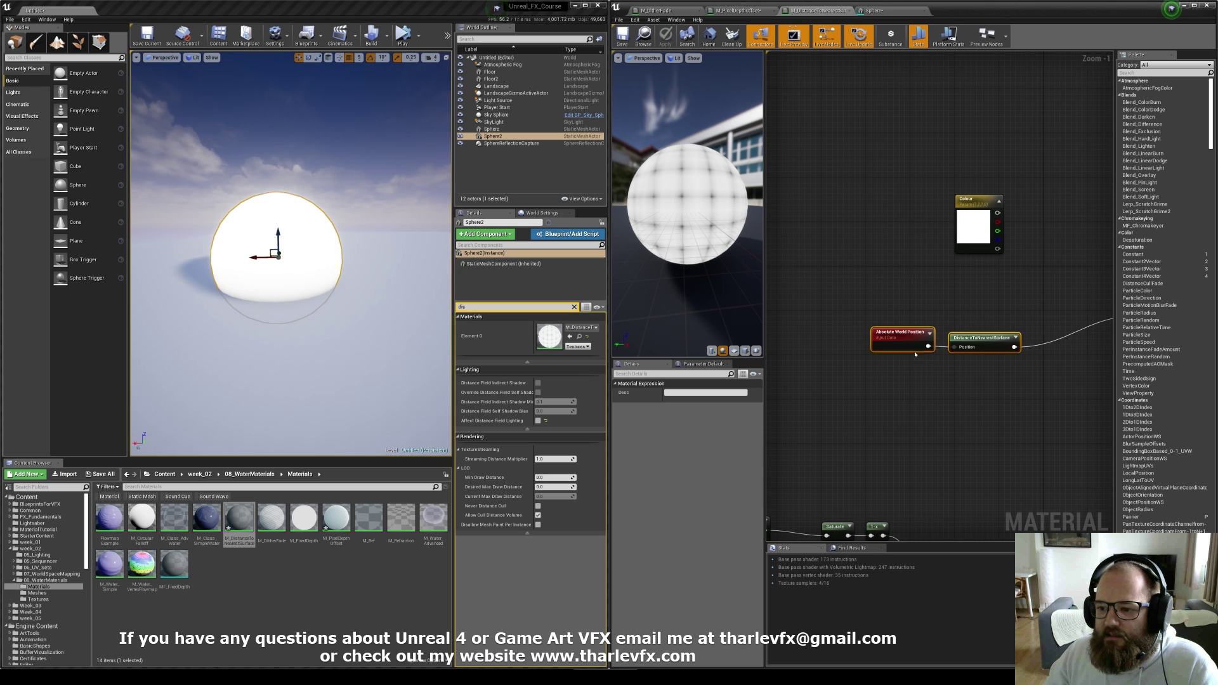
drag(898, 335, 826, 303)
click(889, 343)
drag(942, 313, 980, 332)
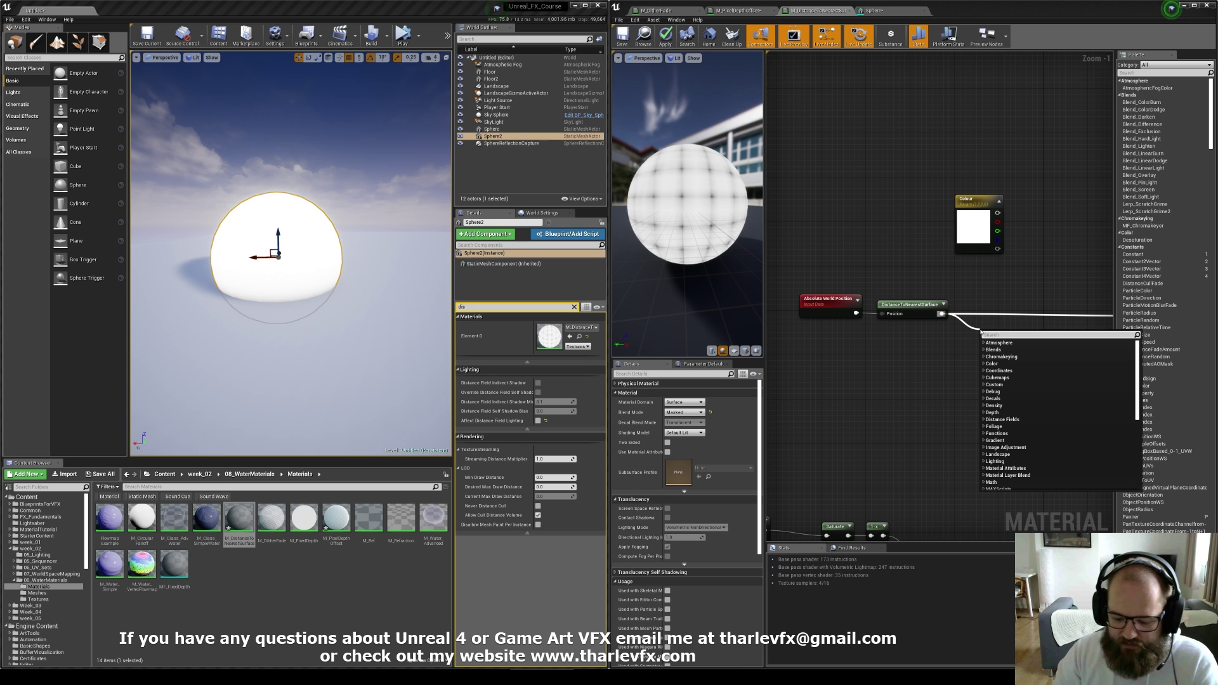
text(div)
key(Return)
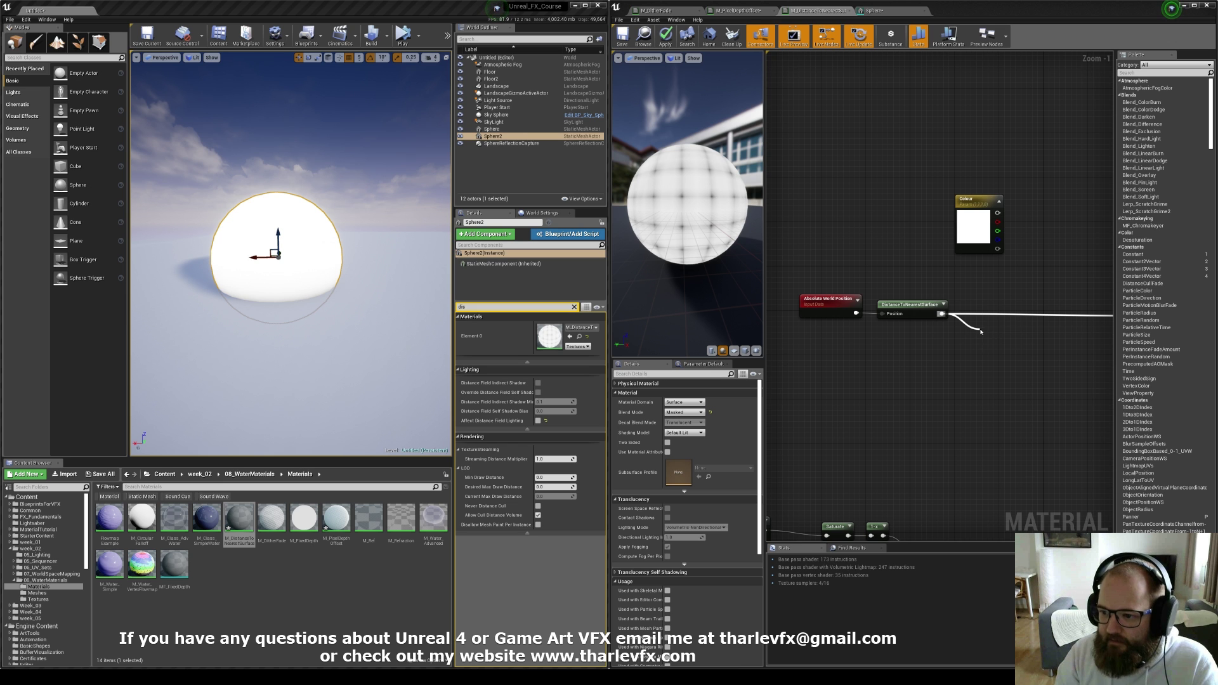
Add a scalar parameter below DistanceToNearestSurface and connect it to the Divide node's B input
click(924, 340)
key(s)
click(924, 341)
drag(984, 352, 951, 357)
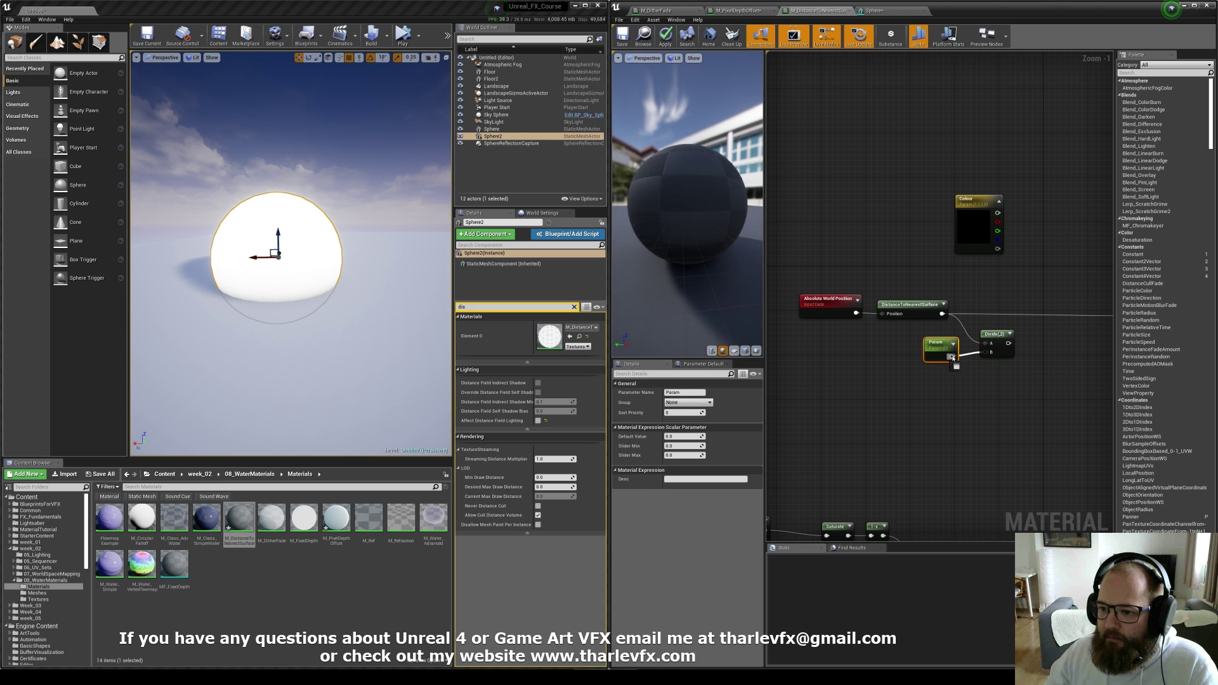
Connect the Divide node to Emissive Color in place of the direct distance link, and apply the material
right_drag(1011, 371, 933, 377)
drag(1081, 319, 924, 349)
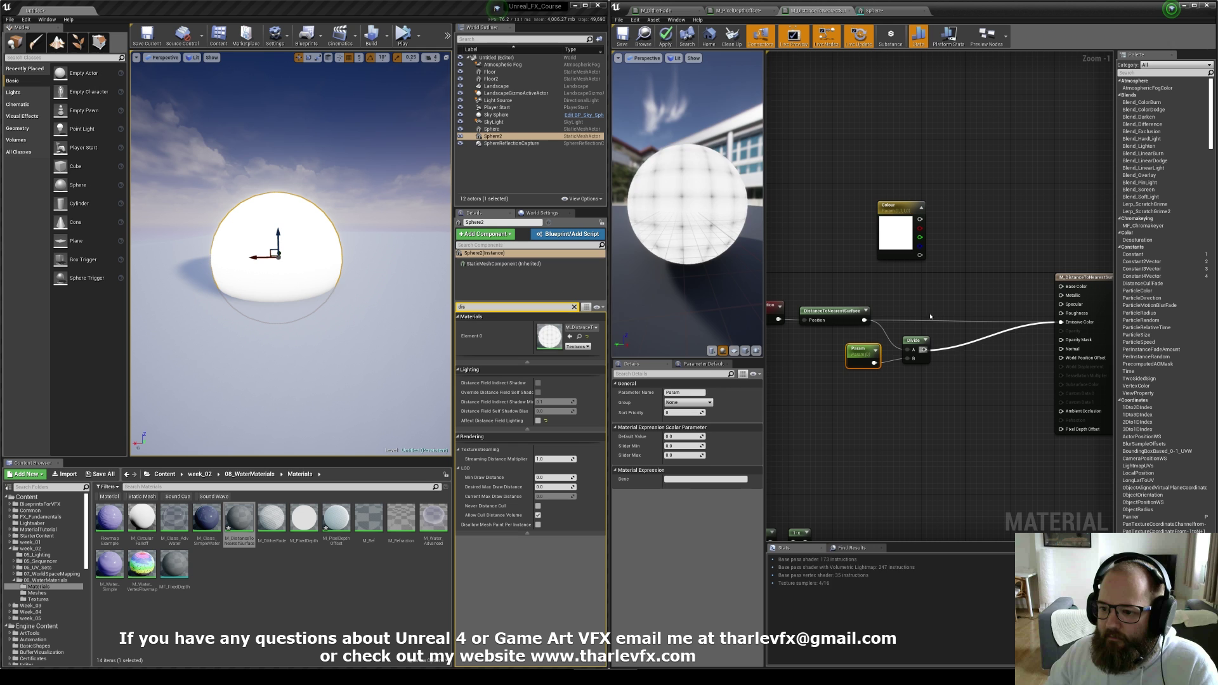
click(930, 316)
click(665, 37)
click(665, 37)
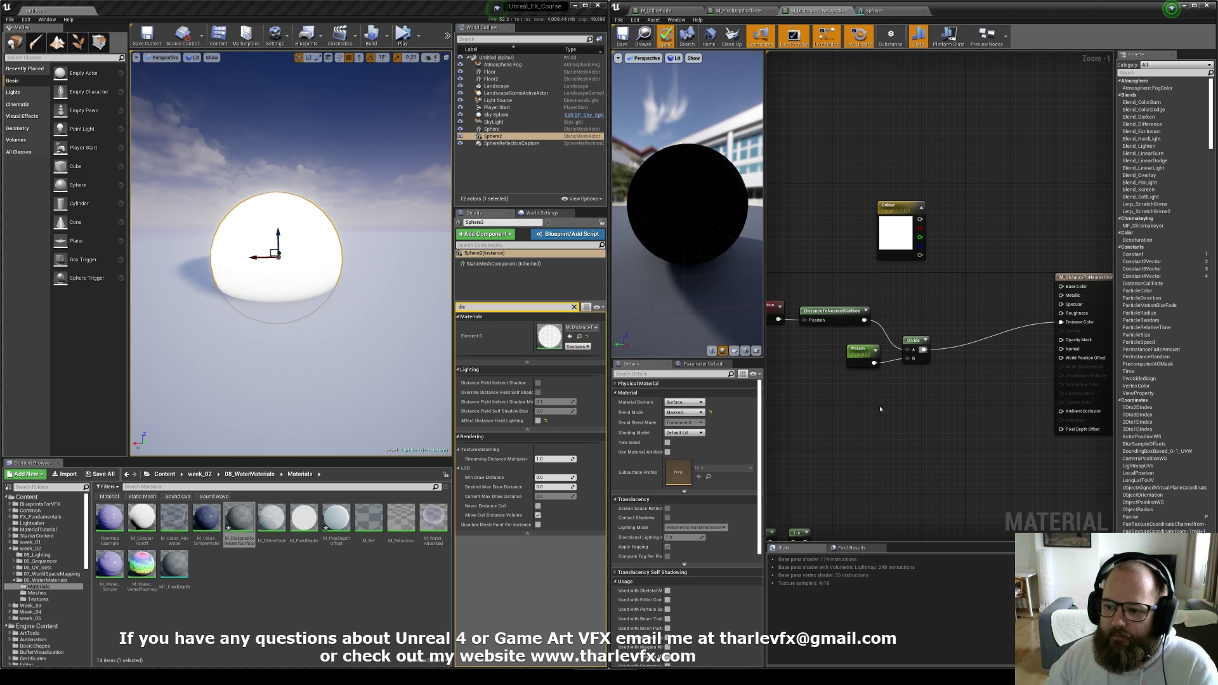
Set the scalar parameter's default value to about 24.13 and shift its node slightly away from Divide
click(860, 354)
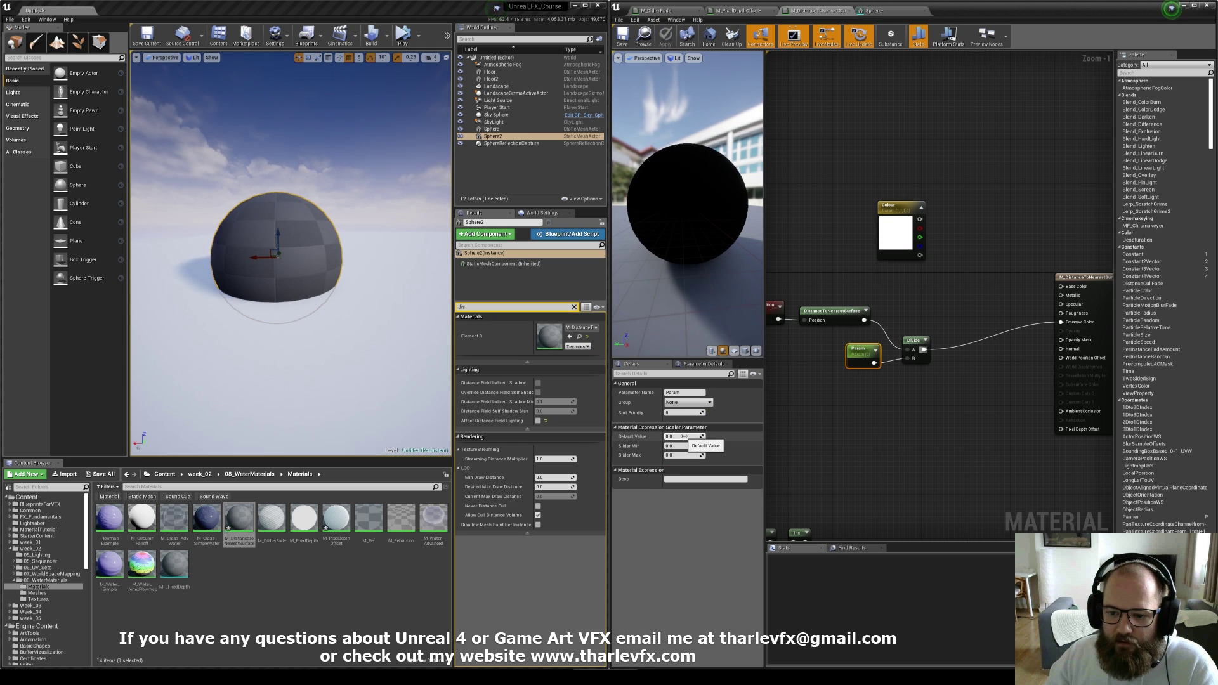
mouse_move(684, 437)
mouse_down()
mouse_move(708, 436)
mouse_move(695, 437)
mouse_up()
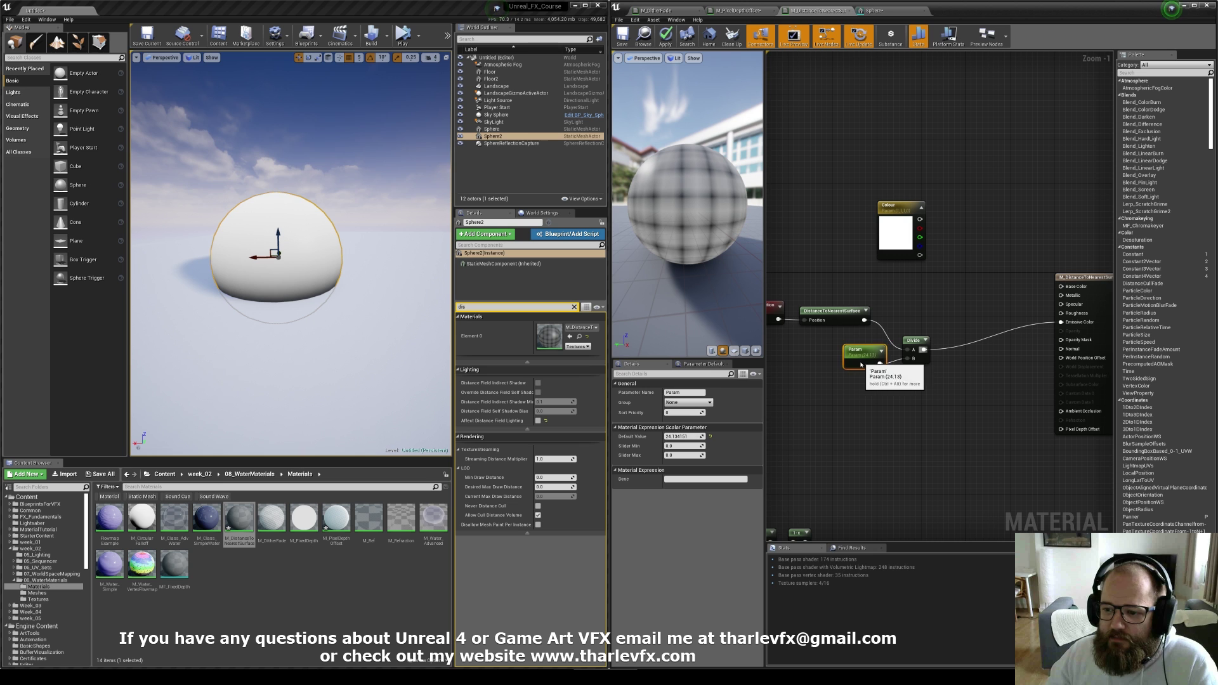
drag(869, 356, 849, 357)
right_drag(851, 383, 919, 363)
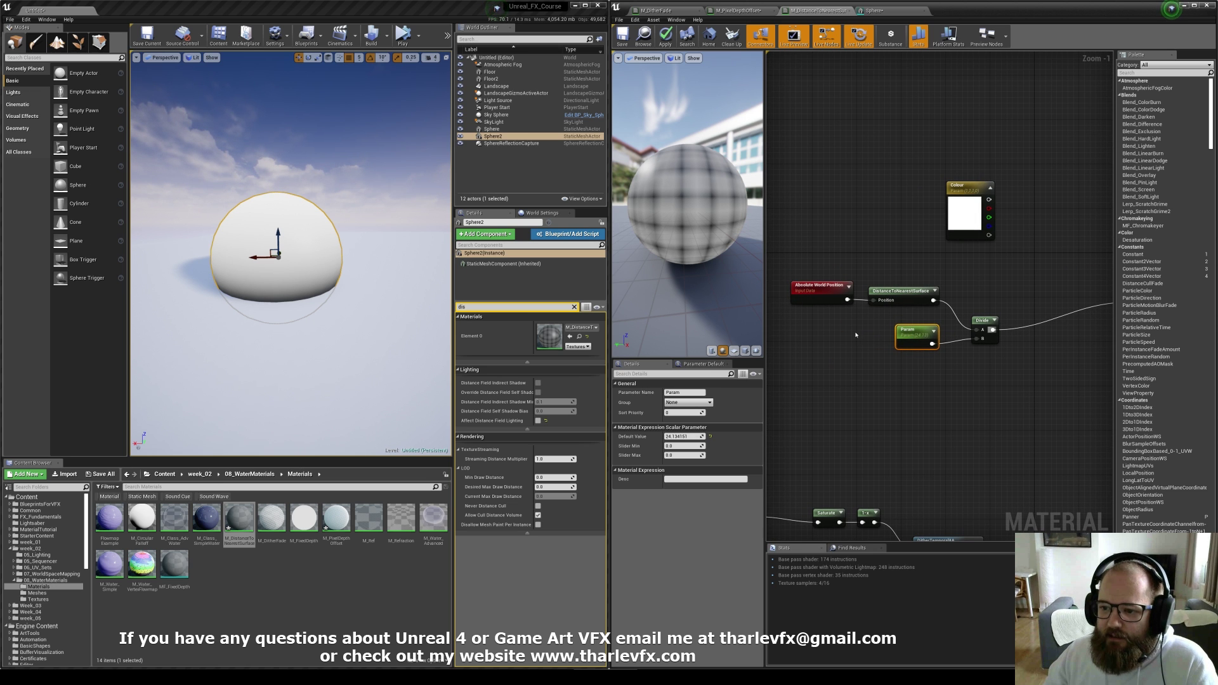
click(961, 406)
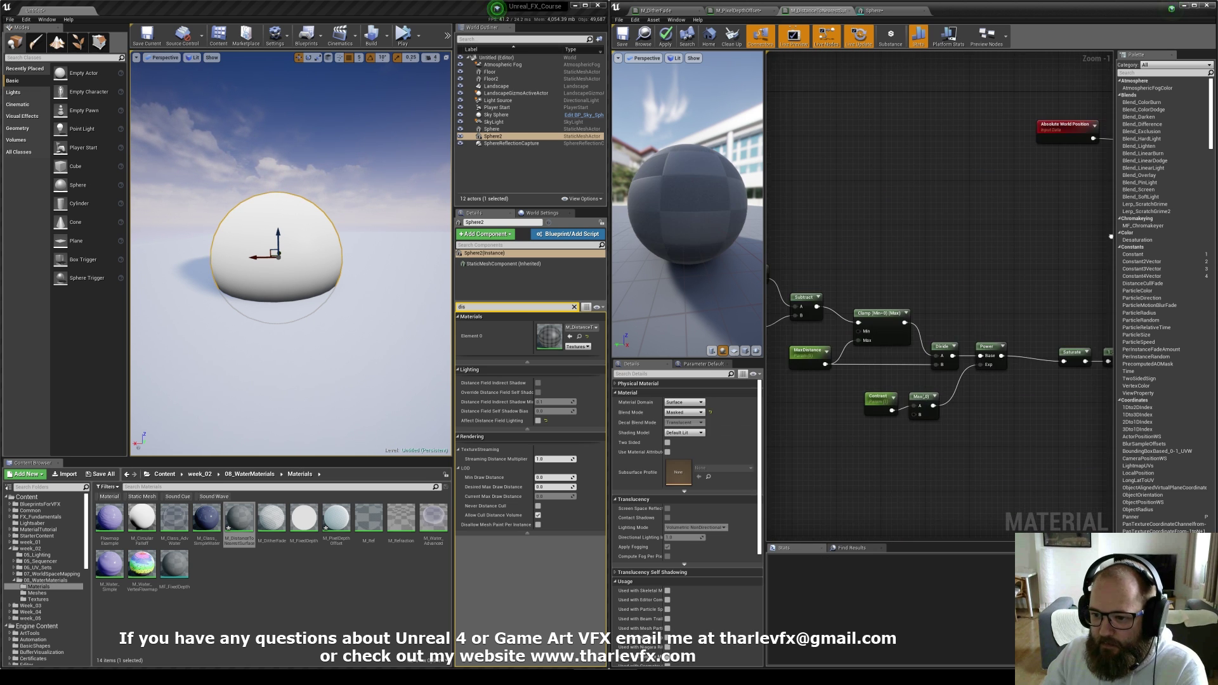
Add a Subtract node fed by the DistanceToNearestSurface output
right_drag(842, 263, 932, 228)
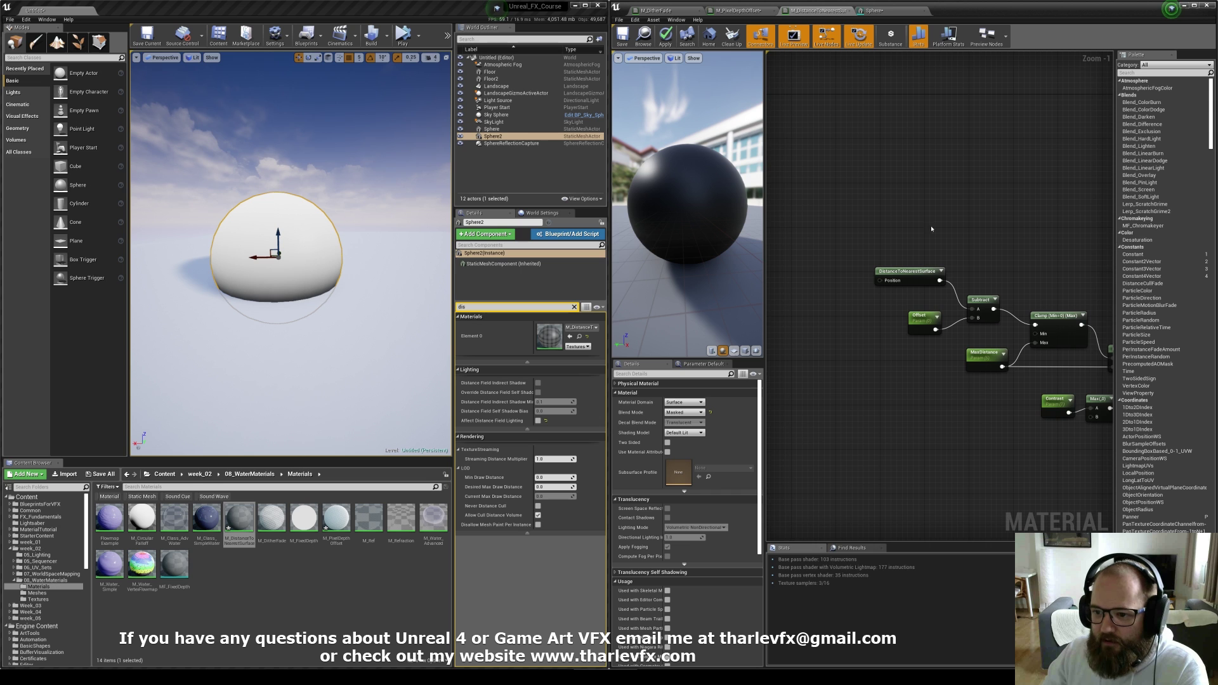
right_drag(1019, 239, 794, 318)
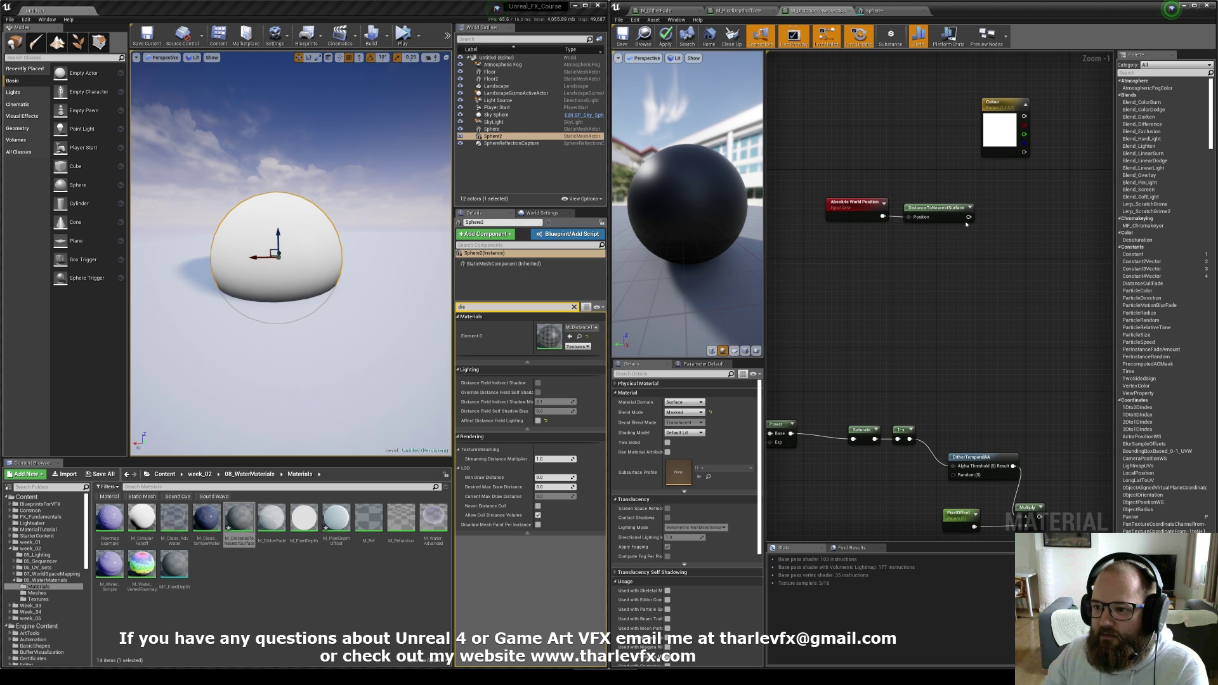
drag(969, 217, 991, 222)
text(subtra)
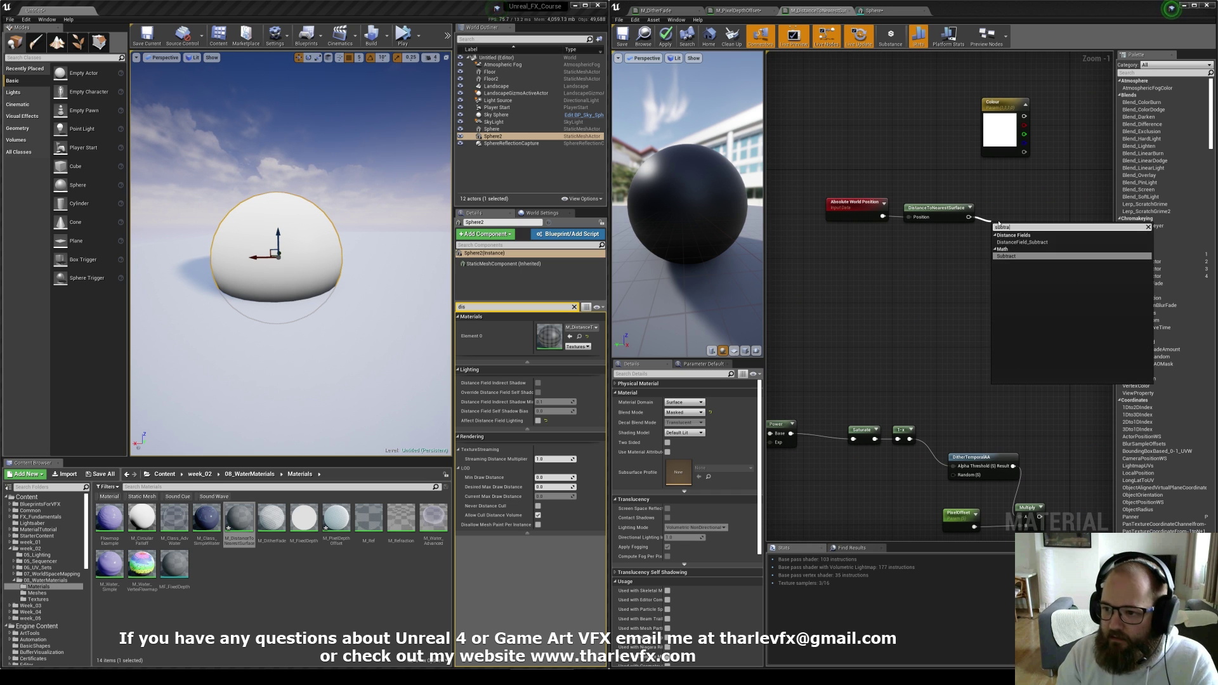
key(Return)
Add a scalar parameter named Offset and connect it to the Subtract node's B input
click(935, 242)
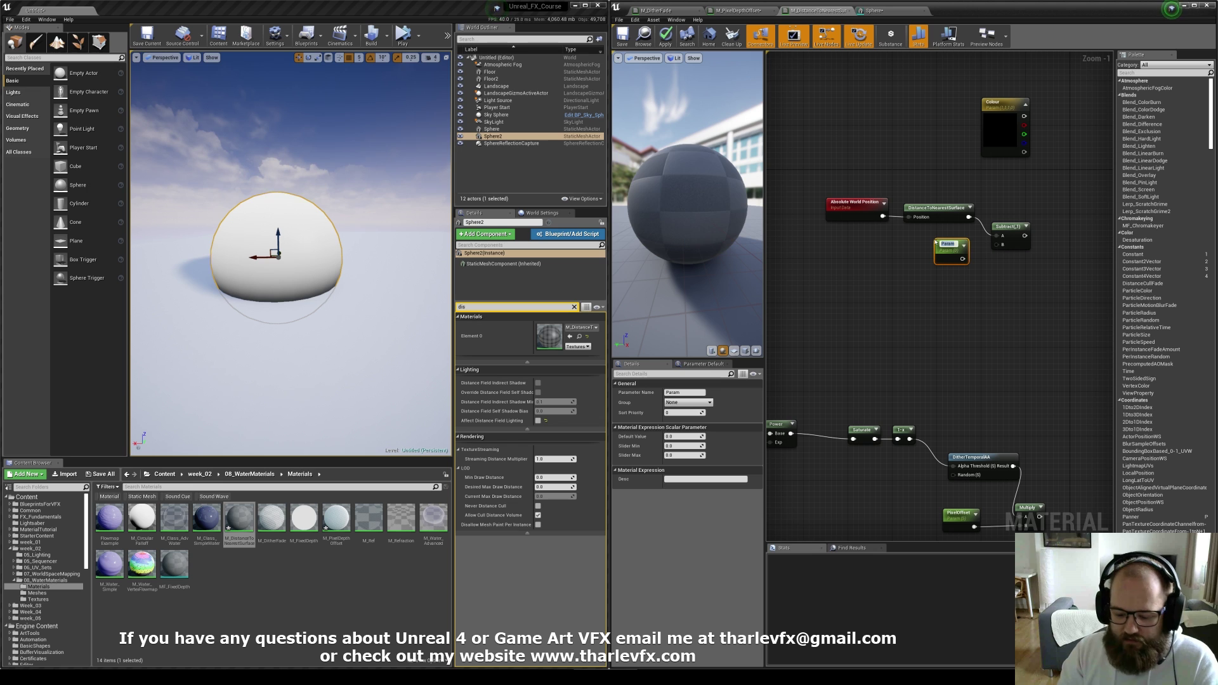
text(Offset)
key(Return)
drag(963, 258, 999, 245)
click(901, 262)
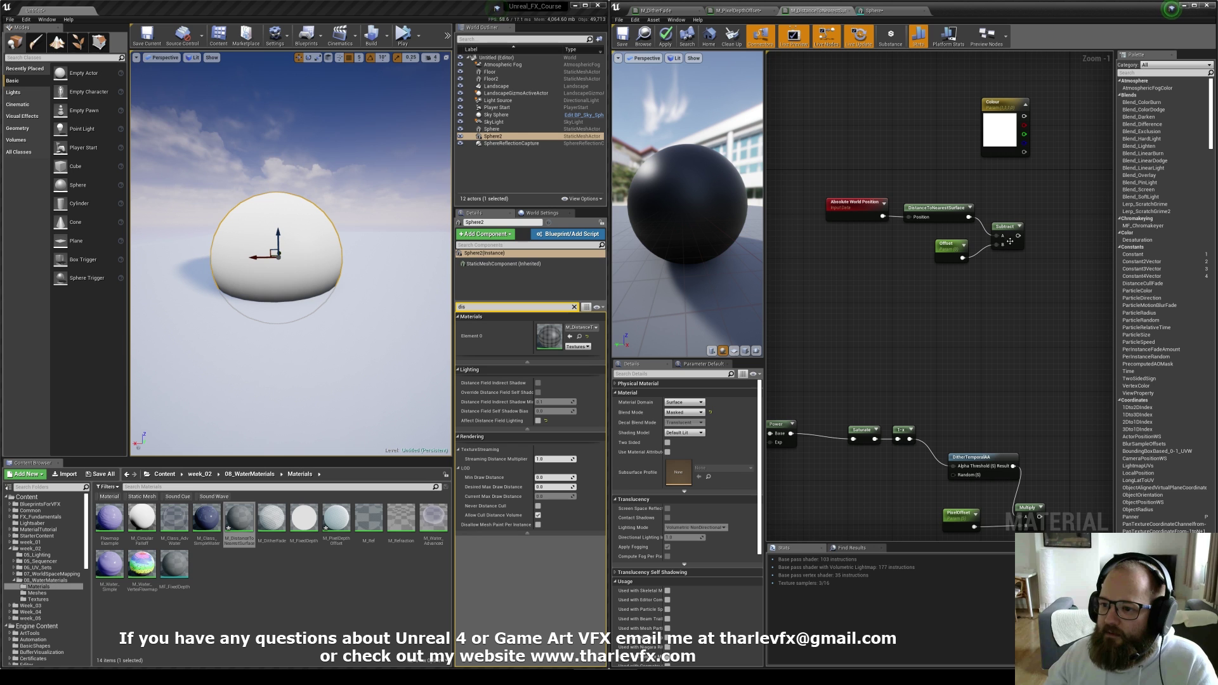
Shift the Absolute World Position, DistanceToNearestSurface, Offset and Subtract nodes farther from the material output node
drag(1012, 289, 854, 211)
right_drag(854, 209, 887, 204)
drag(896, 203, 840, 203)
click(886, 310)
right_drag(886, 310, 856, 309)
Add a Clamp node fed by Subtract and connect a new scalar parameter to its Max input
drag(965, 228, 993, 227)
text(clamp)
key(Return)
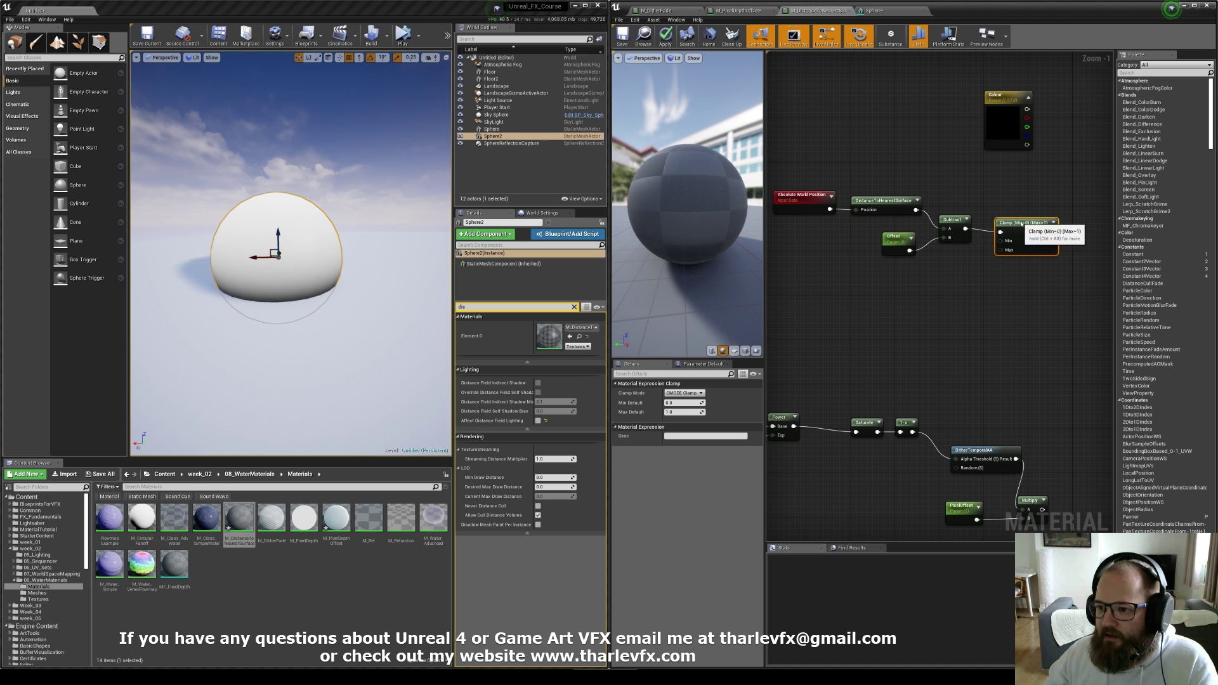
key(s)
click(928, 260)
drag(1000, 250, 955, 279)
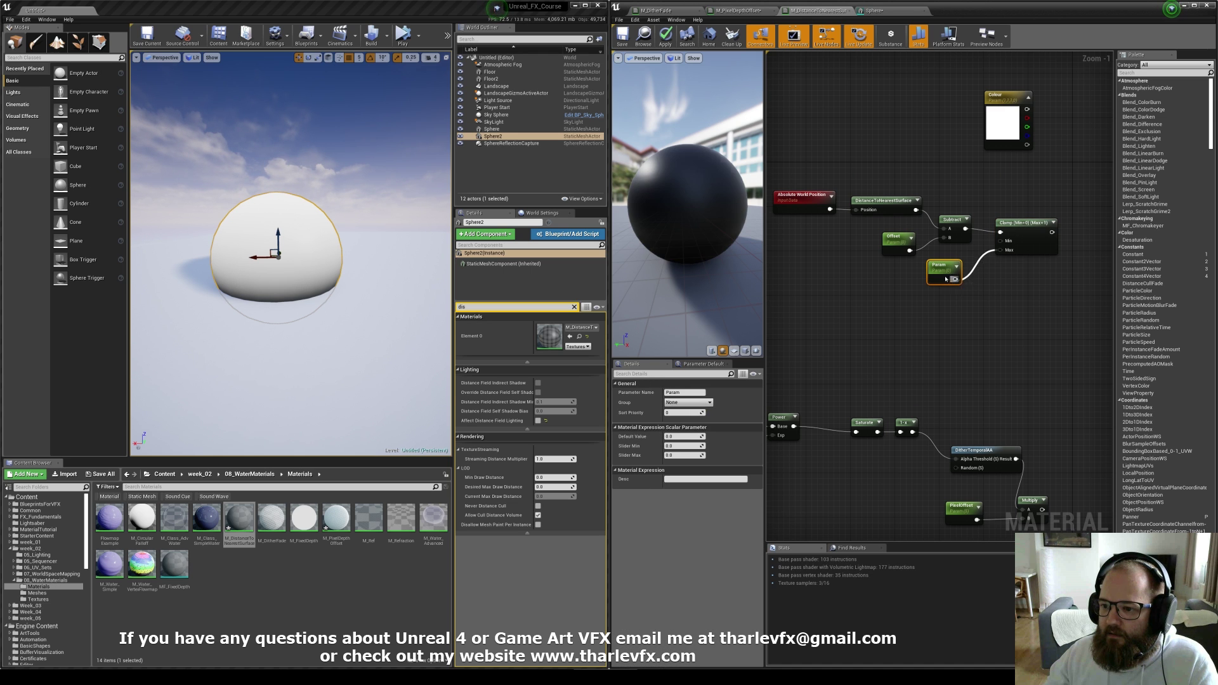
Name the parameter feeding Clamp's Max input MaxDistance and set its default value to 5
click(694, 393)
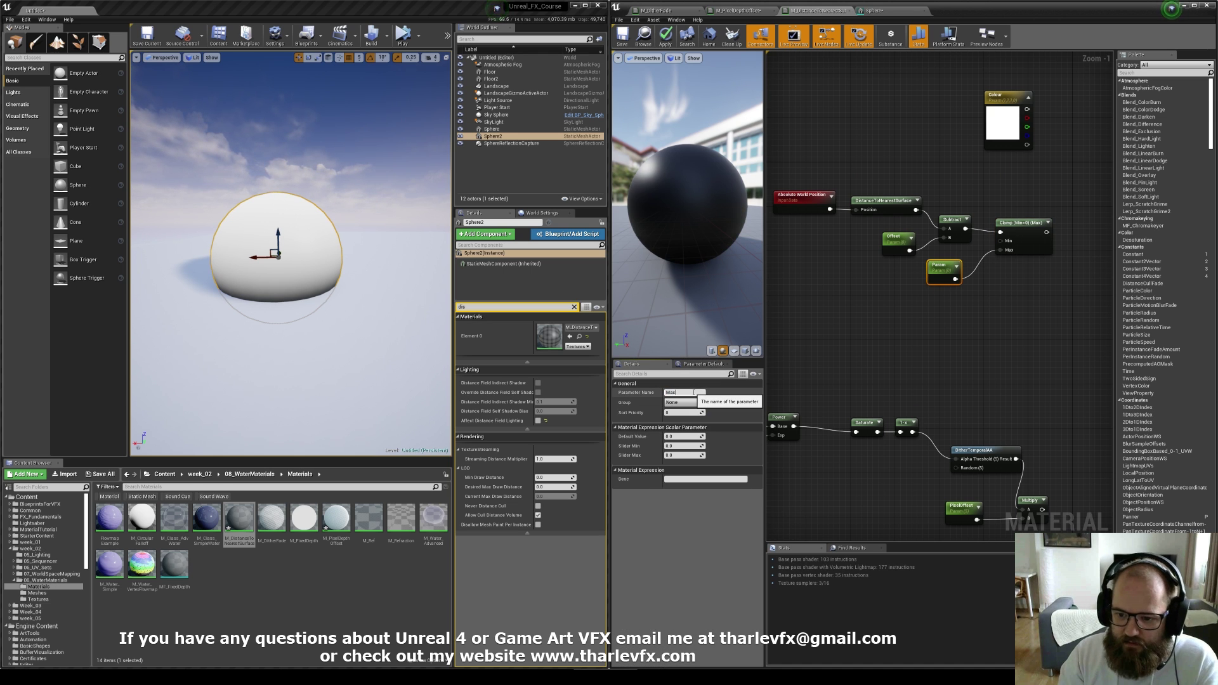
key(Return)
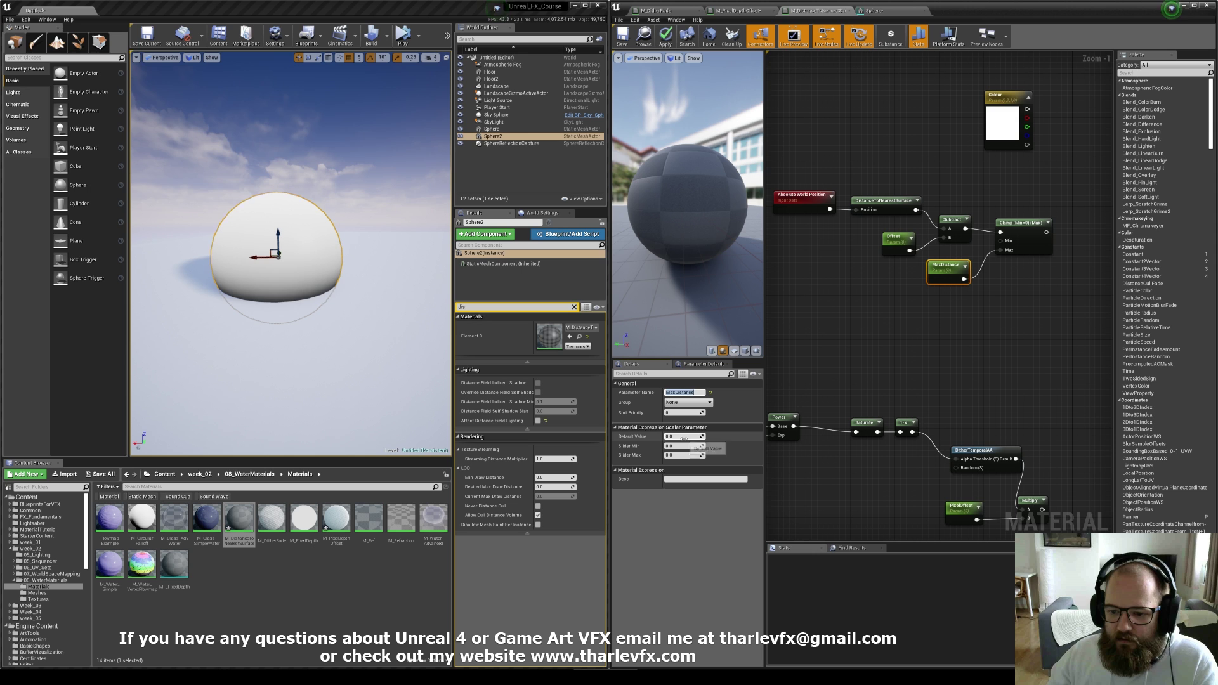
click(684, 437)
text(5)
key(Return)
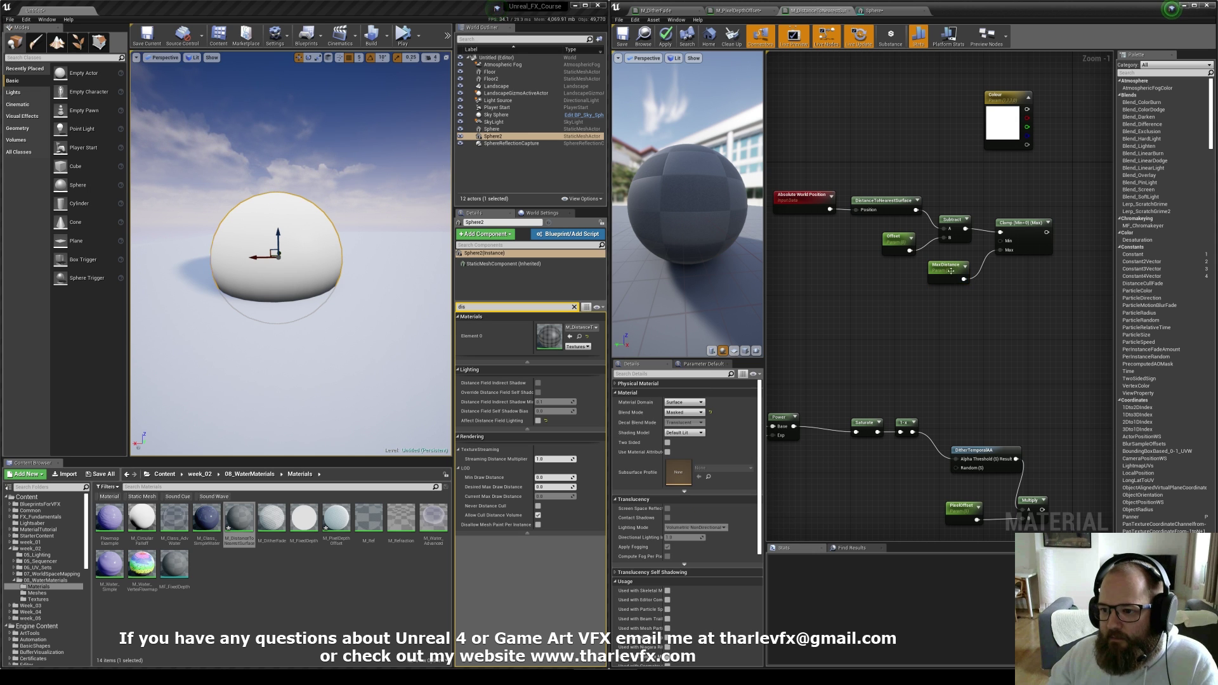
right_drag(971, 290, 929, 316)
click(930, 316)
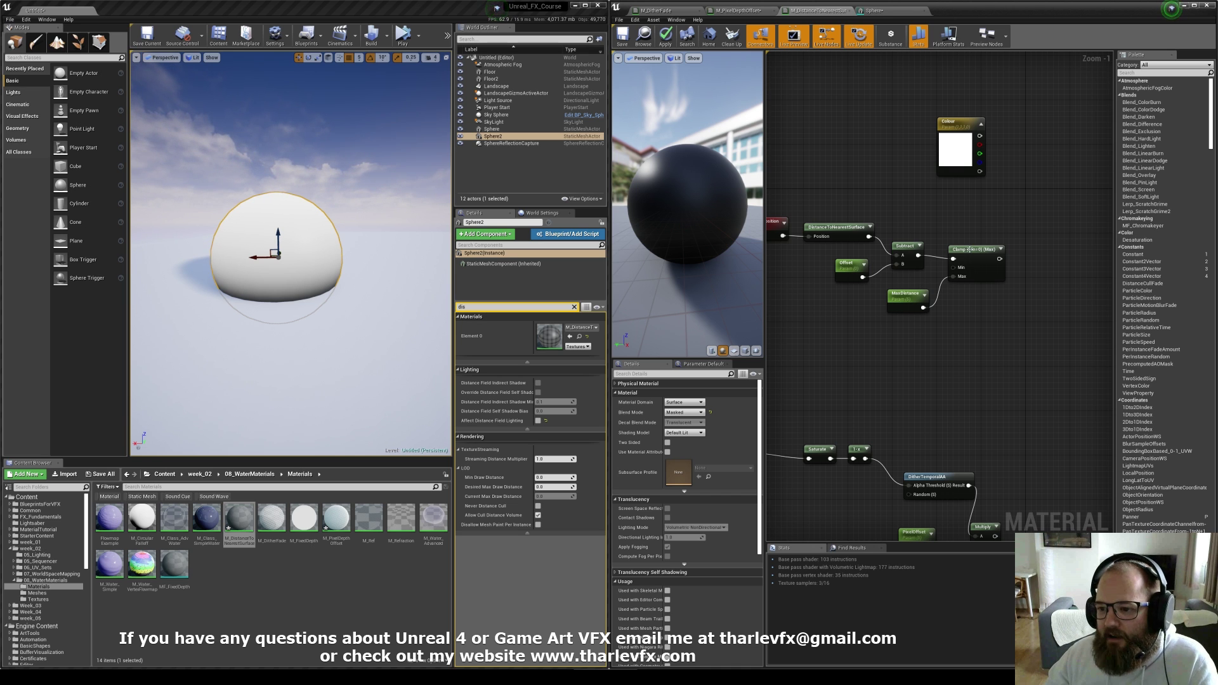
Shift the distance nodes back and add a Divide node with Clamp feeding A and MaxDistance feeding B
scroll(975, 298, down, 2)
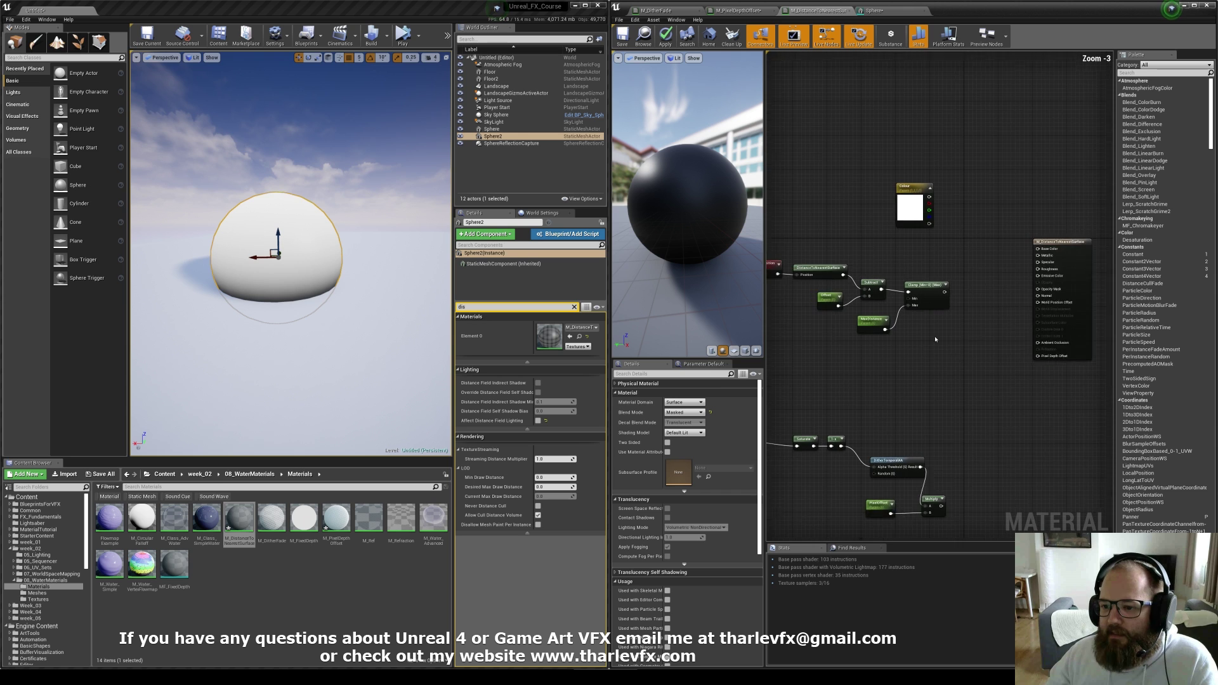
drag(949, 326, 783, 235)
click(858, 238)
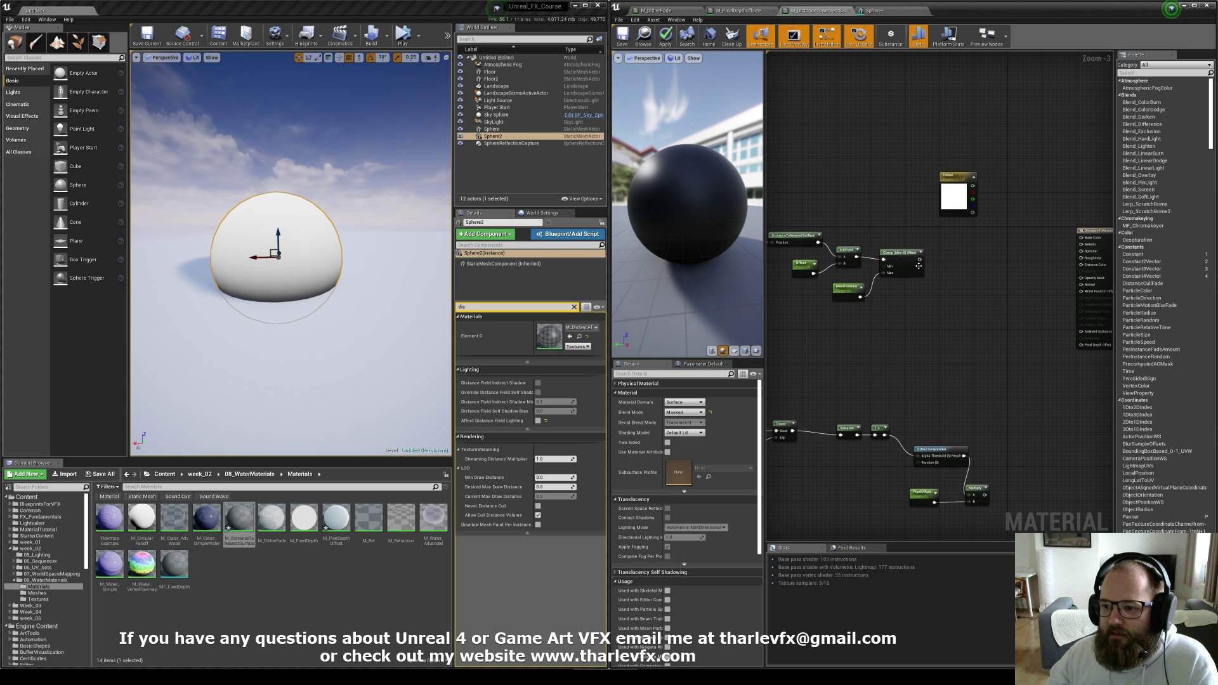
drag(920, 259, 948, 268)
text(div)
key(Return)
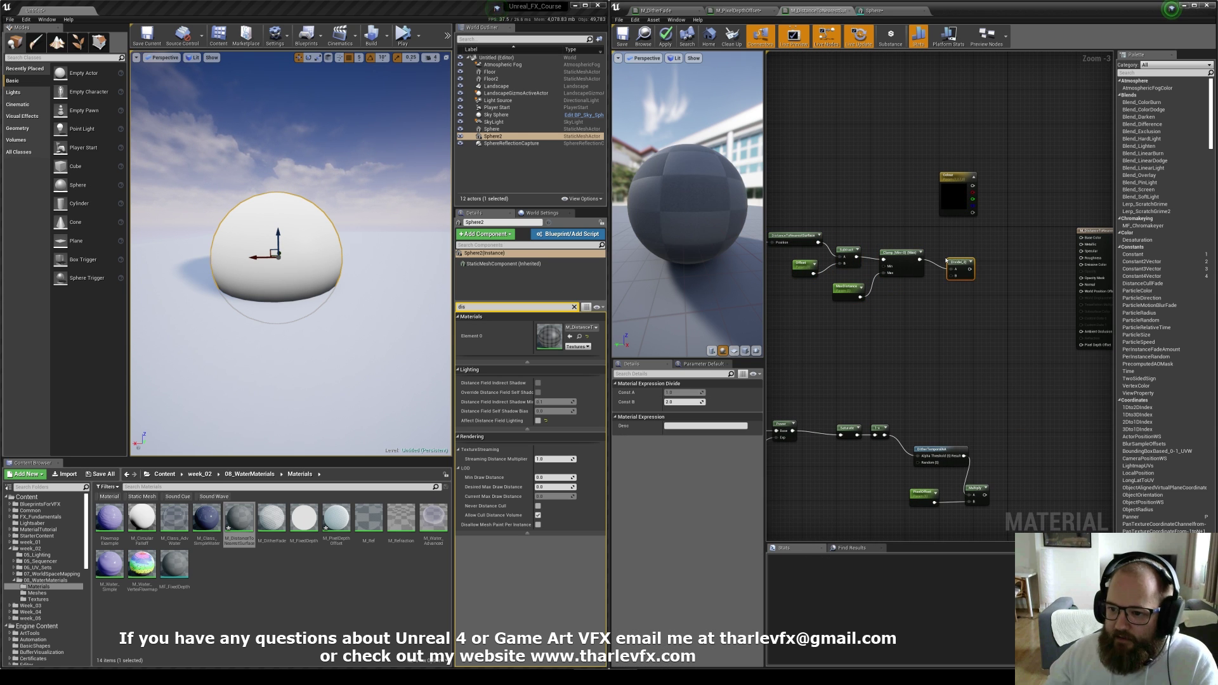
scroll(937, 264, up, 2)
drag(838, 307, 955, 279)
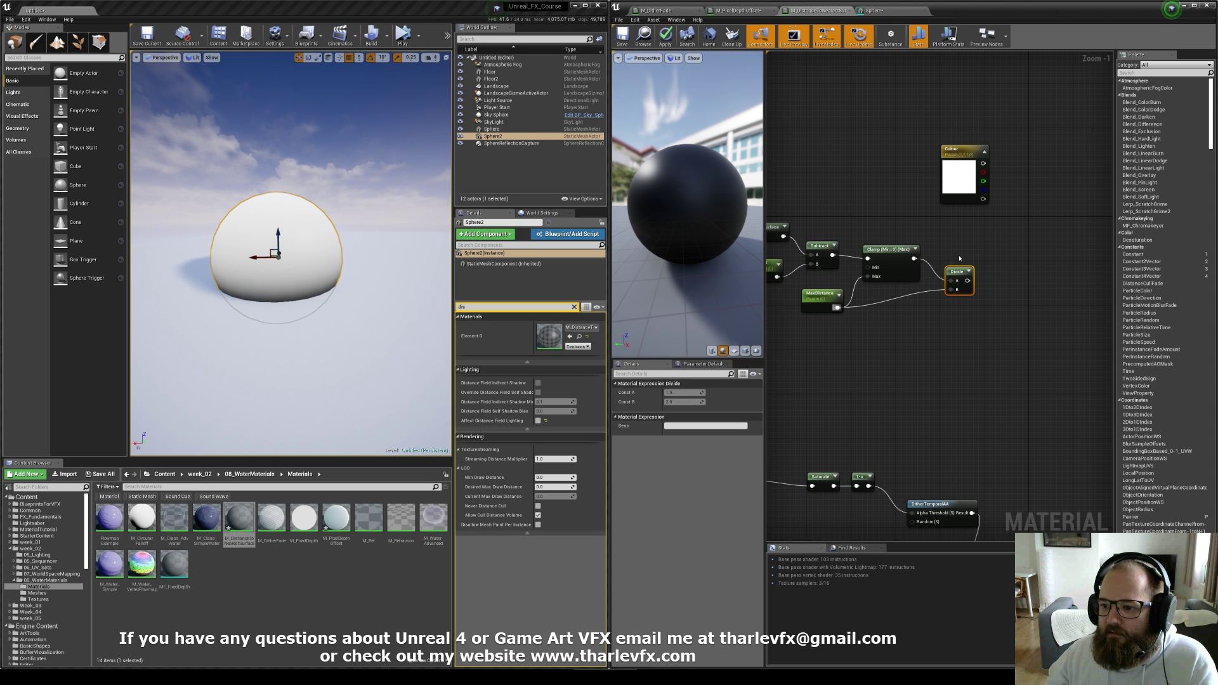
right_drag(917, 330, 937, 347)
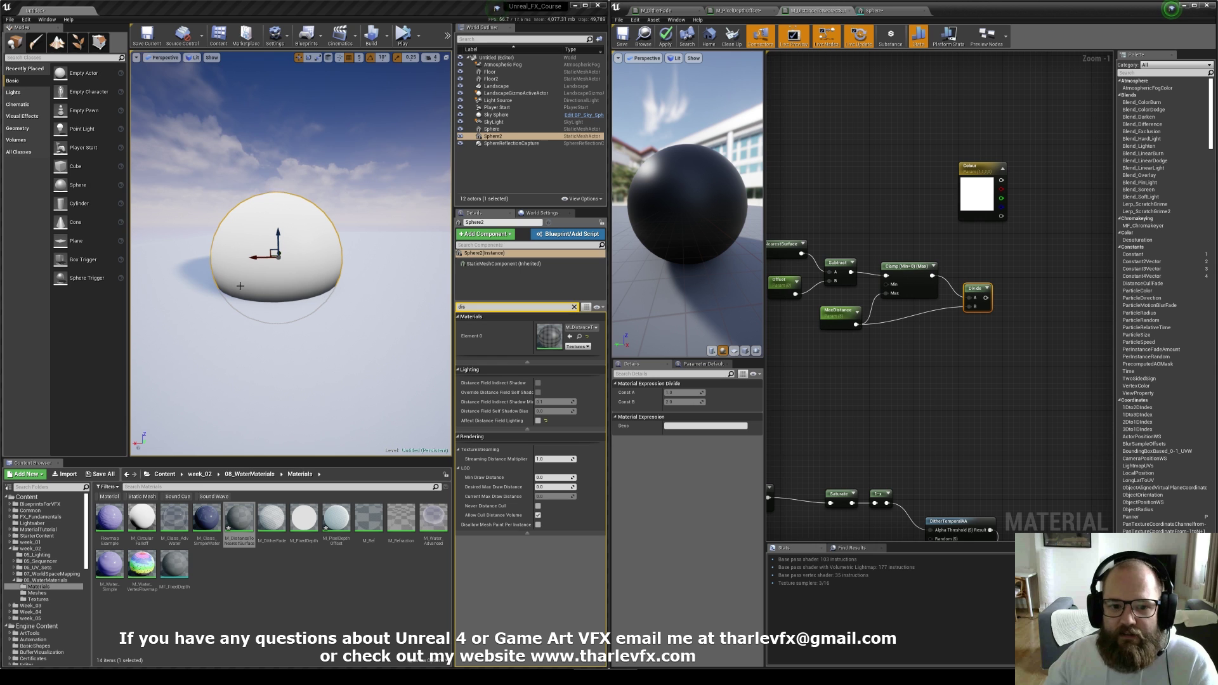
Connect the new Divide node to Emissive Color and apply the material
right_drag(998, 325, 815, 318)
drag(958, 275, 802, 290)
click(666, 36)
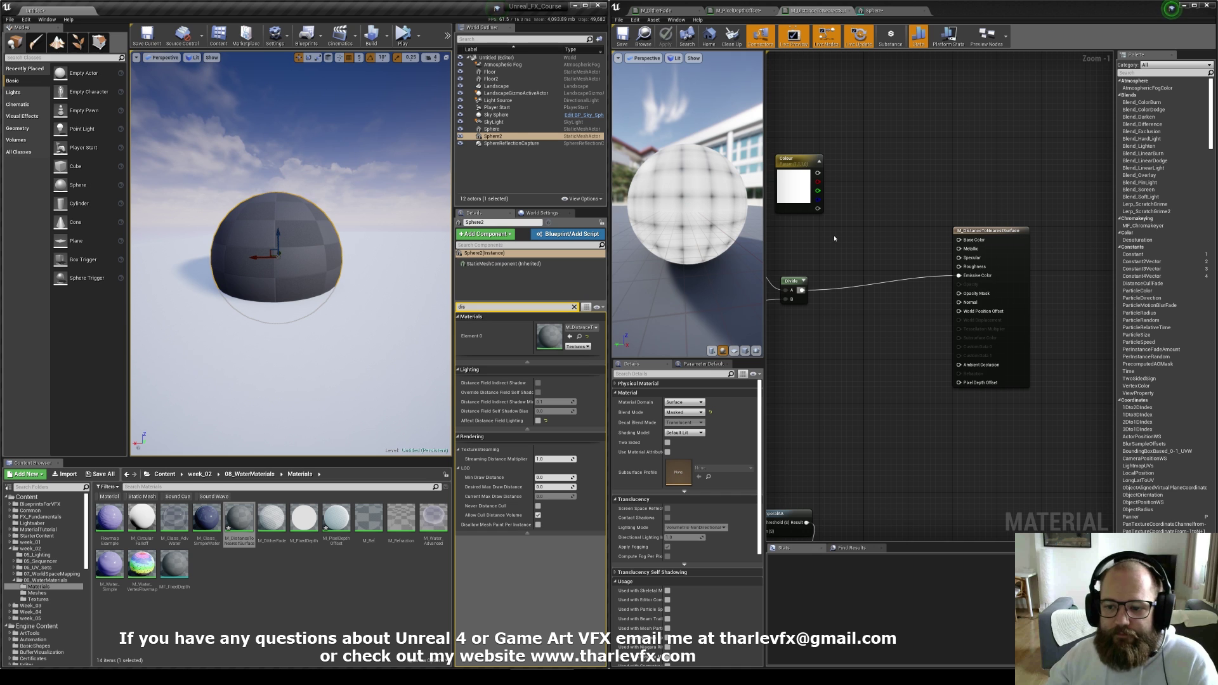
Raise the MaxDistance parameter's default value to about 13.73
right_drag(858, 350, 1112, 341)
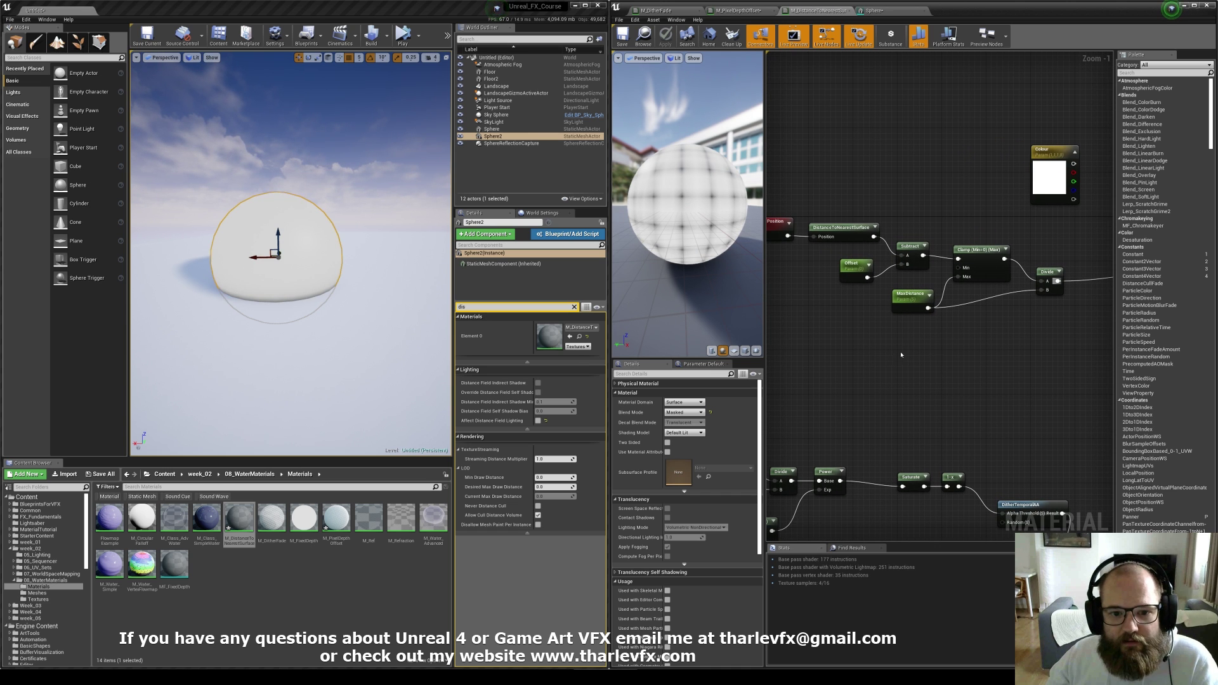
click(912, 297)
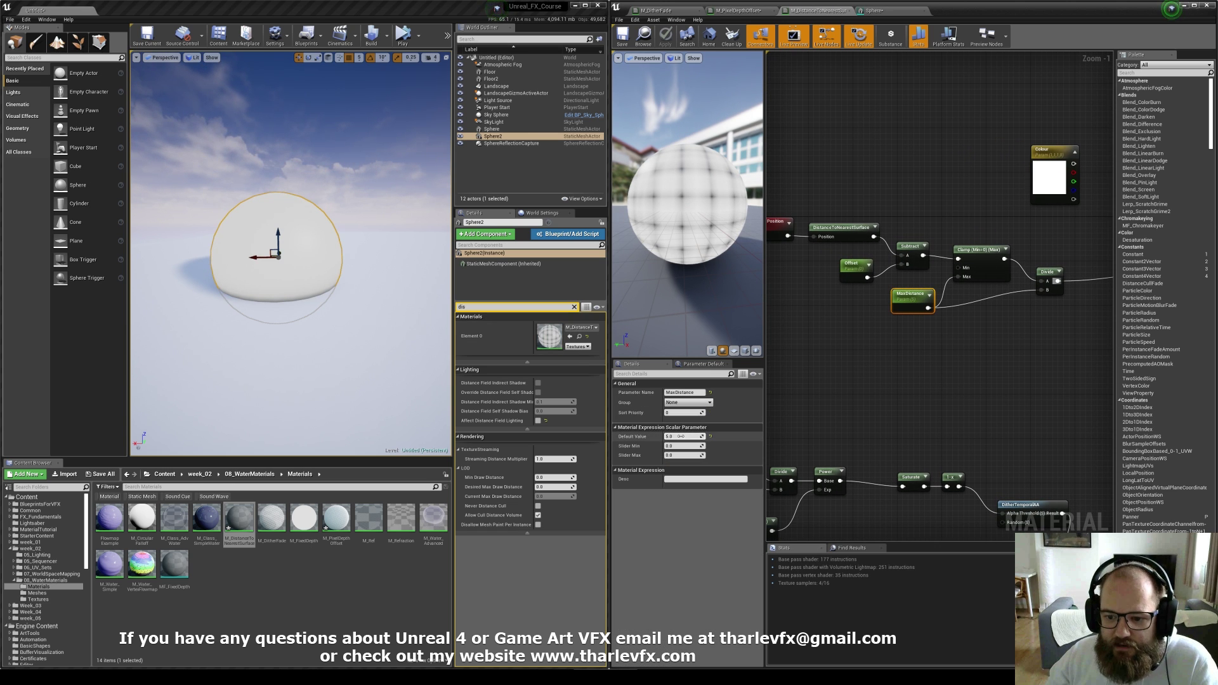
mouse_move(680, 436)
mouse_down()
mouse_move(660, 436)
mouse_move(698, 436)
mouse_up()
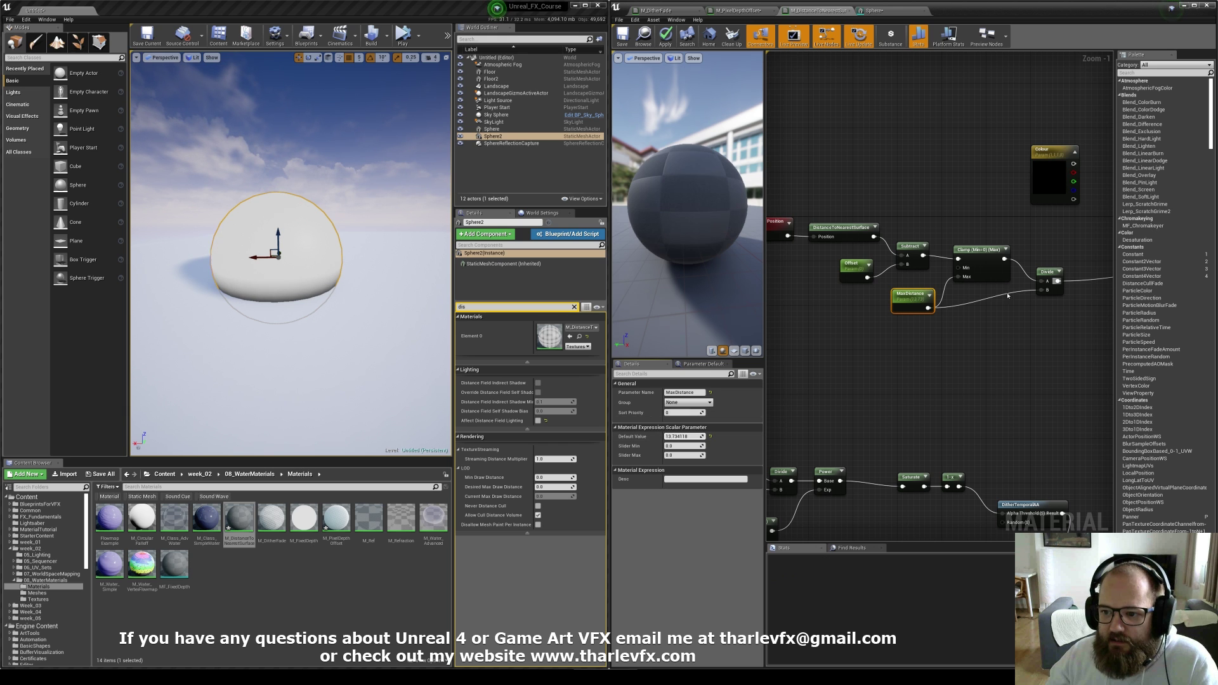
Raise the Offset parameter's default value to about 26.9
click(852, 269)
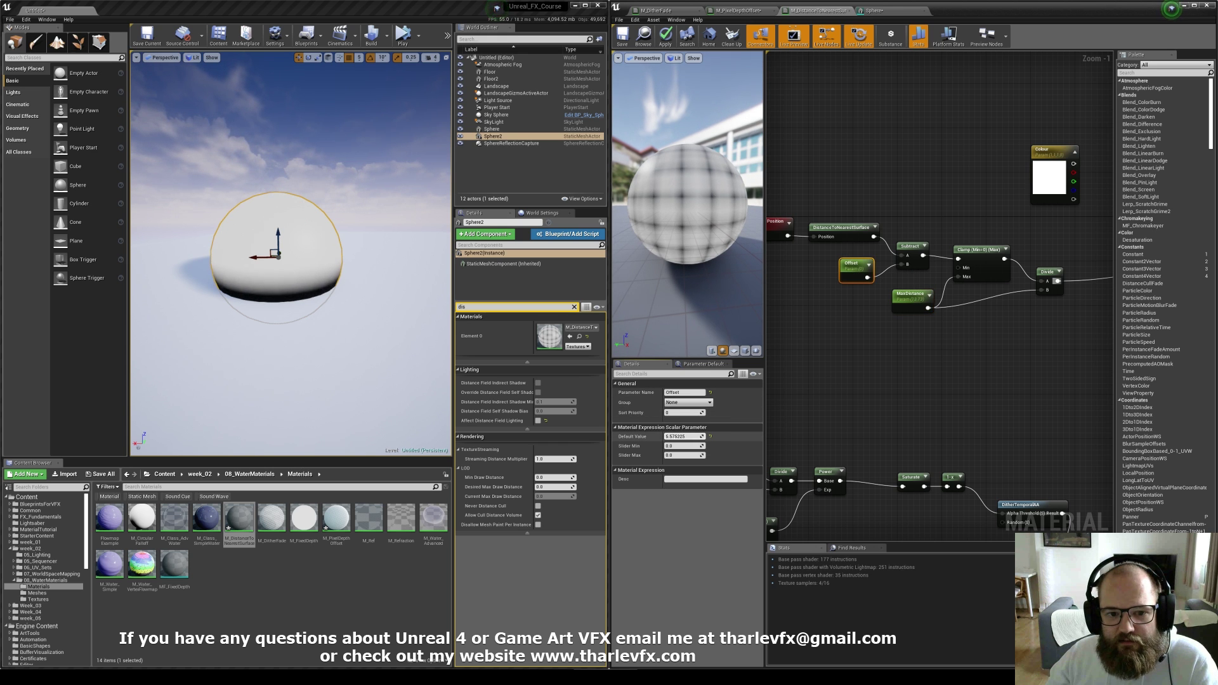
drag(682, 436, 697, 436)
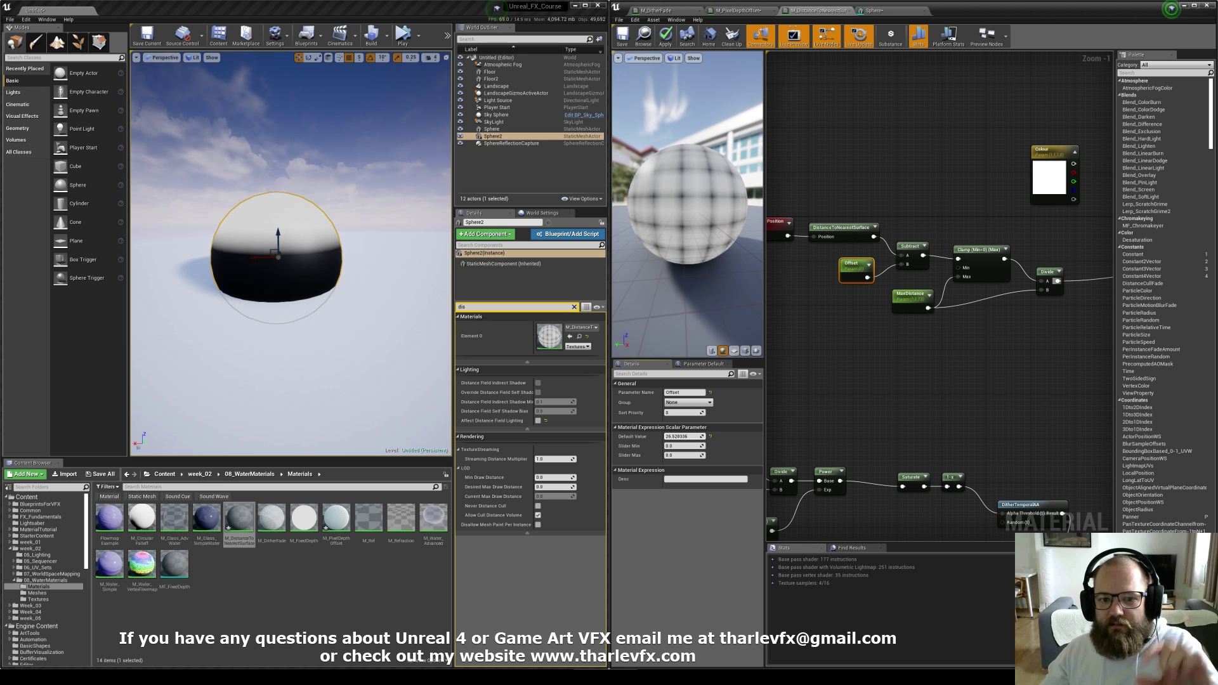
click(910, 295)
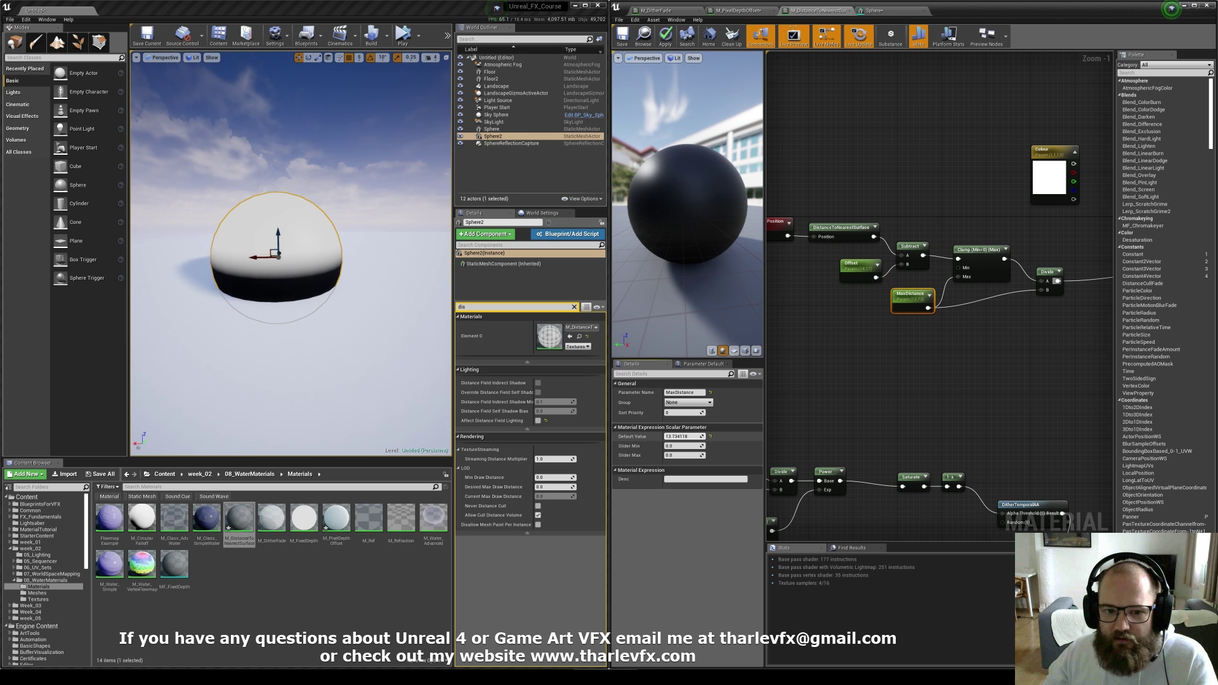
click(1064, 328)
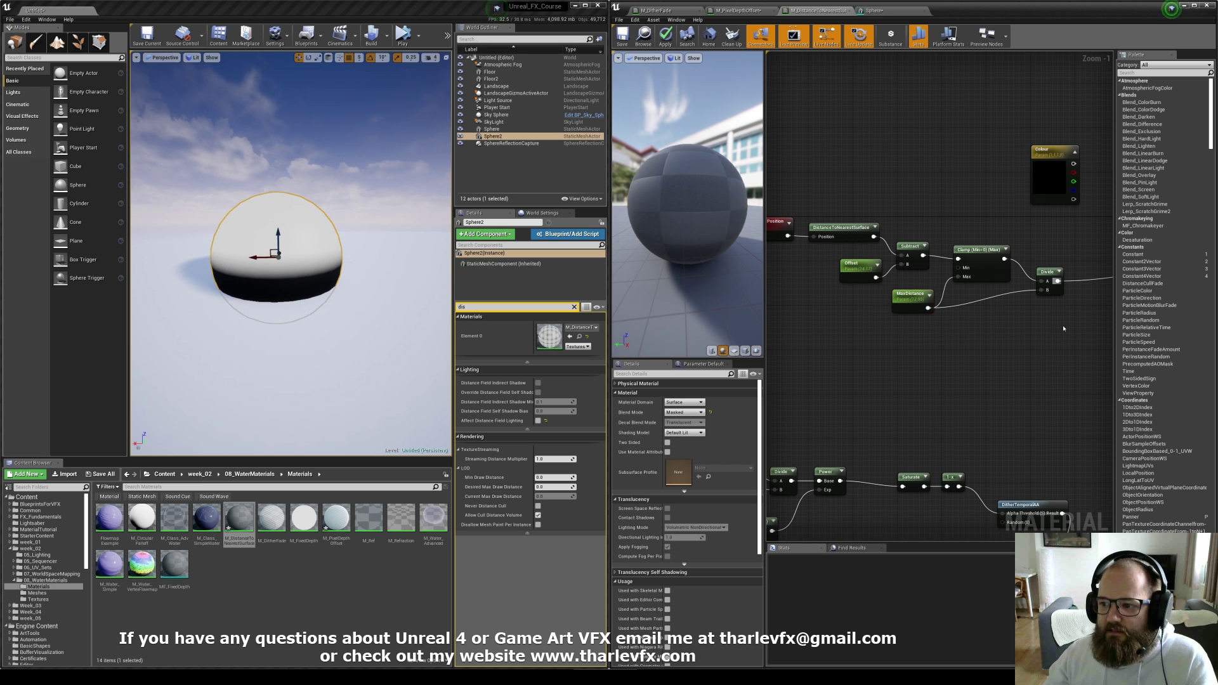
Add a Power node fed by Divide, and place a scalar parameter named Contast below Divide
right_drag(1064, 328, 907, 345)
drag(900, 299, 943, 305)
text(pwoe)
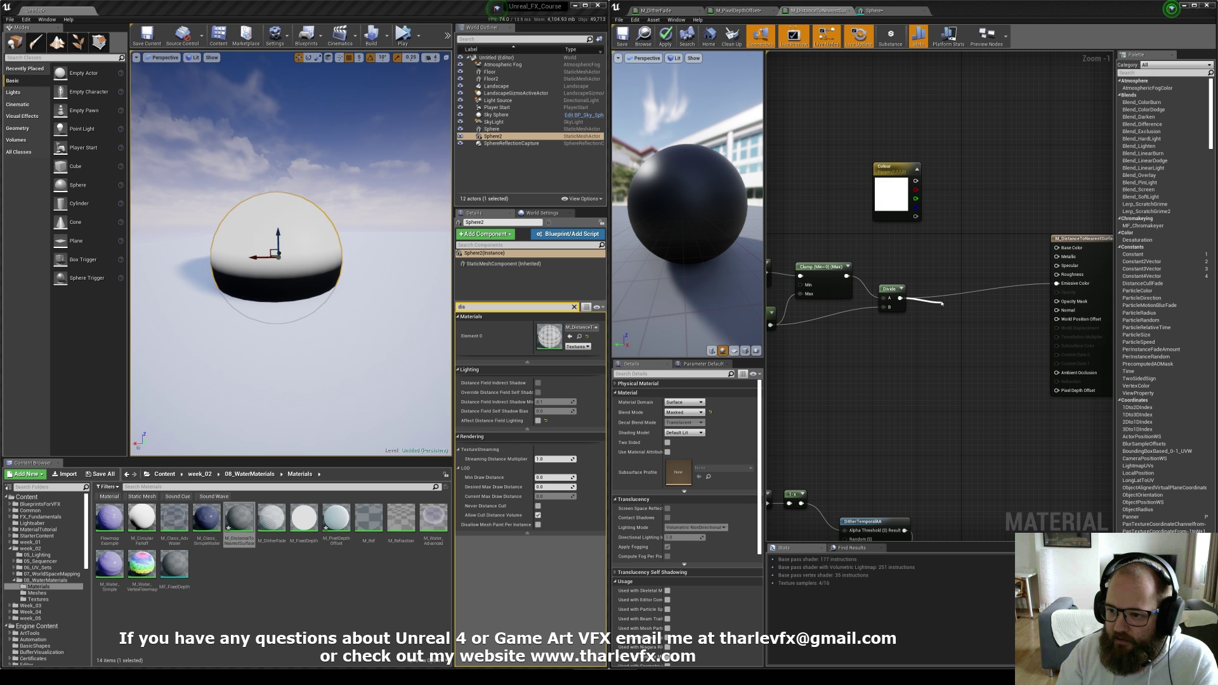
key(Return)
click(883, 324)
key(s)
click(881, 322)
text(Contast)
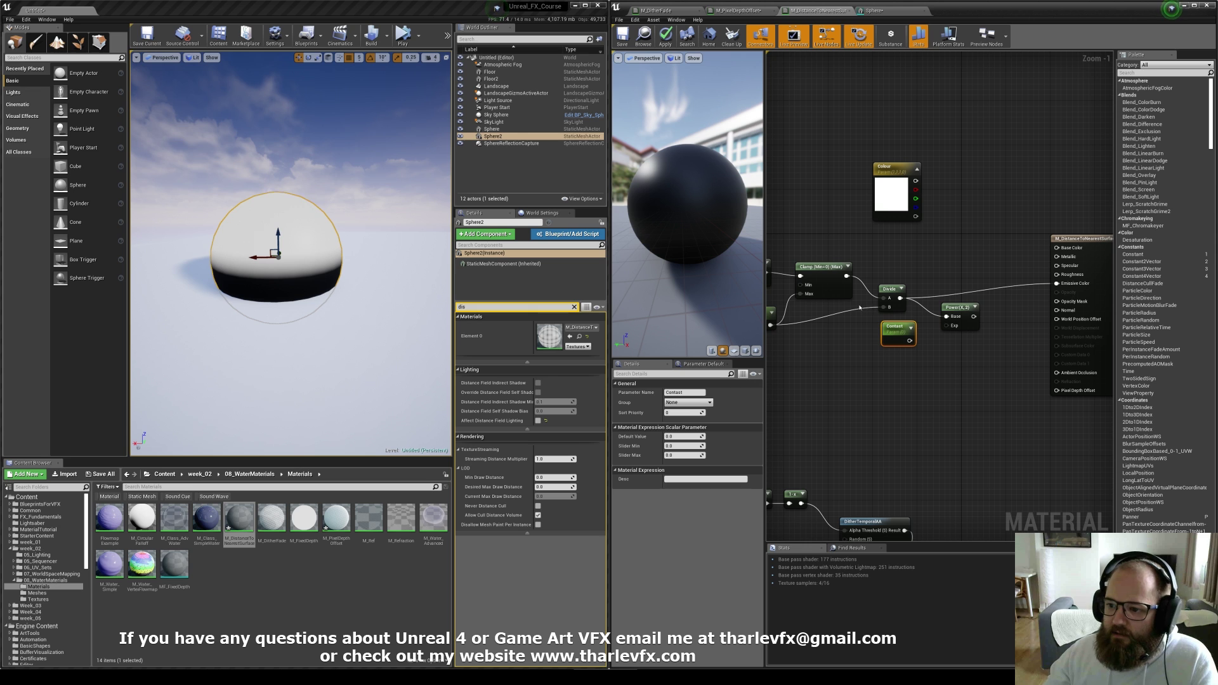
Connect Contast to Power's Exp input and Power to Emissive Color, then apply the material
drag(946, 326, 909, 341)
click(939, 342)
drag(968, 316, 1057, 283)
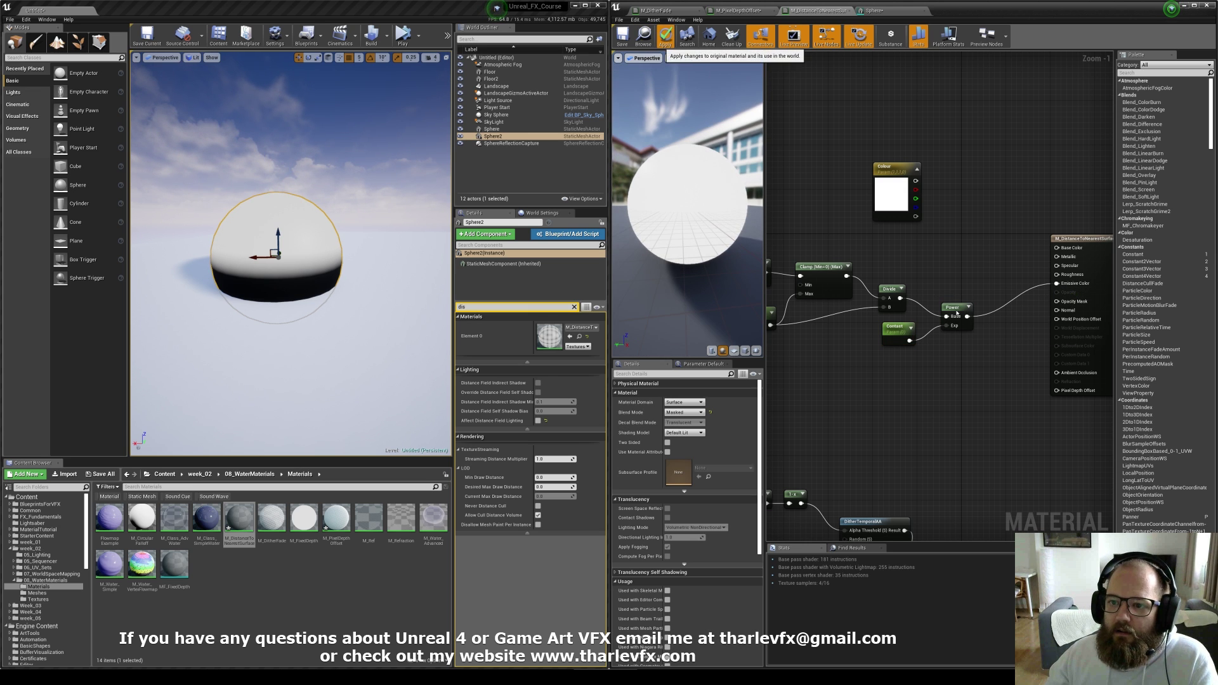
click(665, 35)
Set the Contast parameter's default value to 2
click(896, 333)
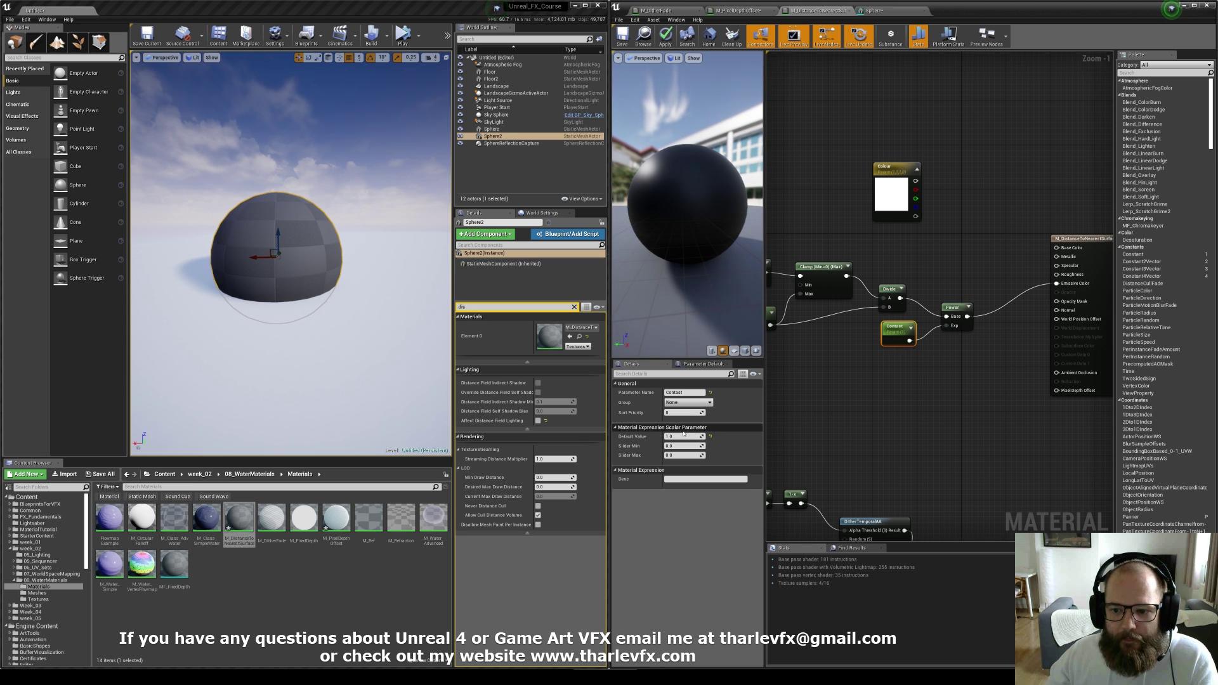
mouse_move(685, 437)
mouse_down()
mouse_move(711, 437)
mouse_move(670, 437)
mouse_move(701, 437)
mouse_move(683, 436)
mouse_up()
click(683, 437)
text(2)
key(Return)
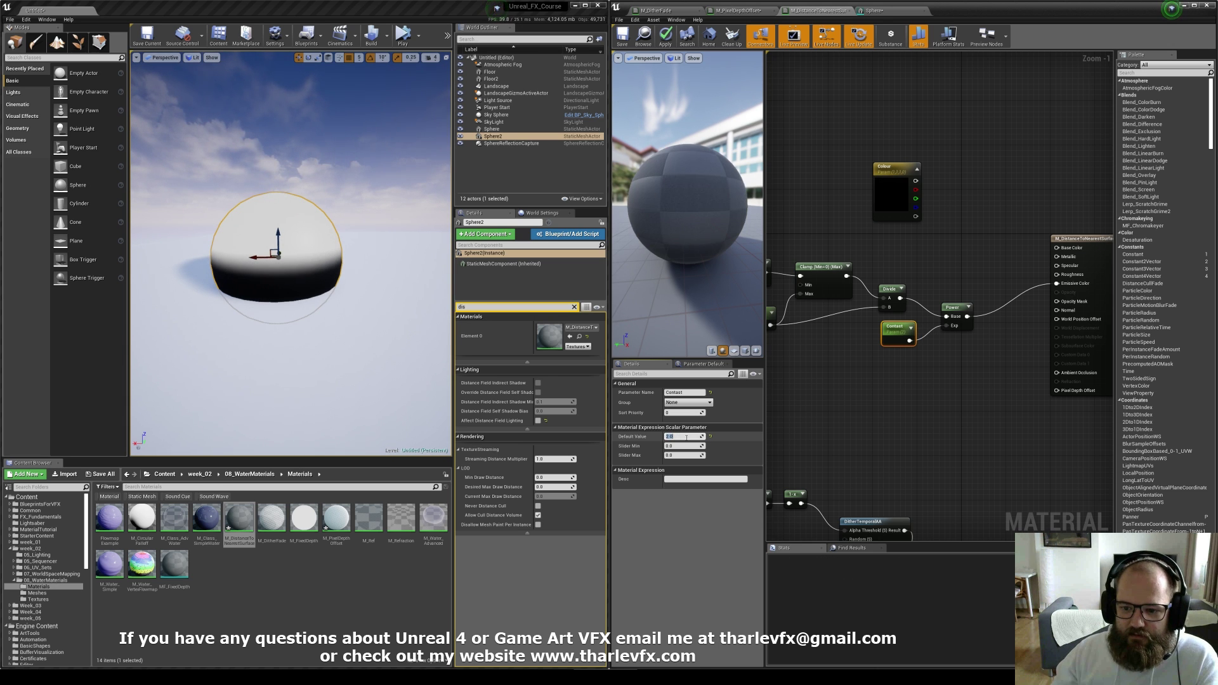
click(819, 203)
Nudge the distance network nodes slightly toward the material output node, and move Sphere2 a short way in the level
right_drag(809, 344, 892, 350)
scroll(891, 350, down, 1)
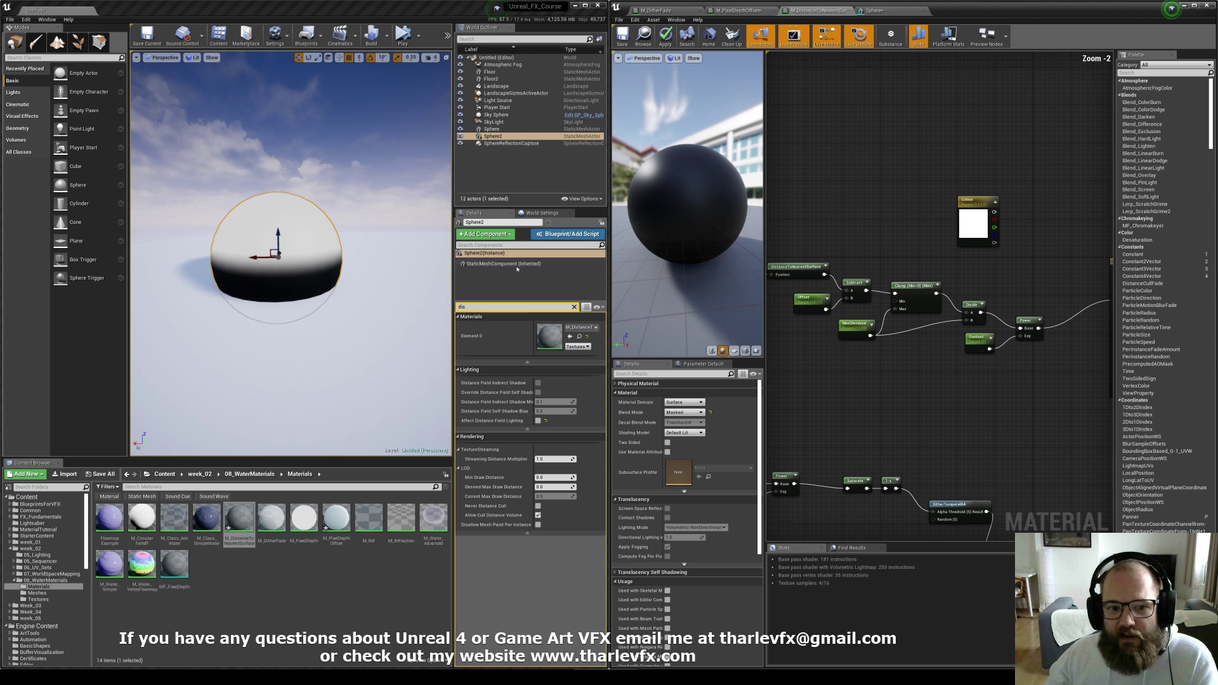
drag(1041, 379, 794, 270)
drag(795, 270, 814, 283)
click(786, 254)
drag(258, 257, 329, 241)
right_drag(817, 295, 875, 310)
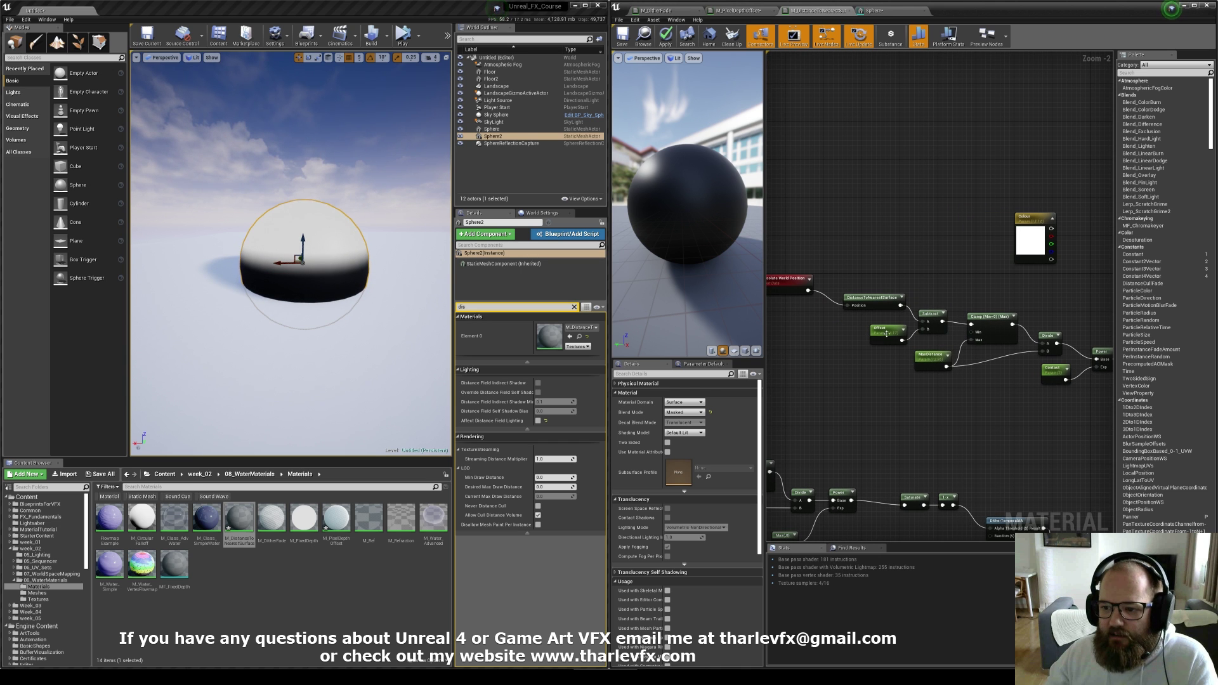
Set the Offset parameter's default value to 5
click(887, 333)
text(5)
key(Return)
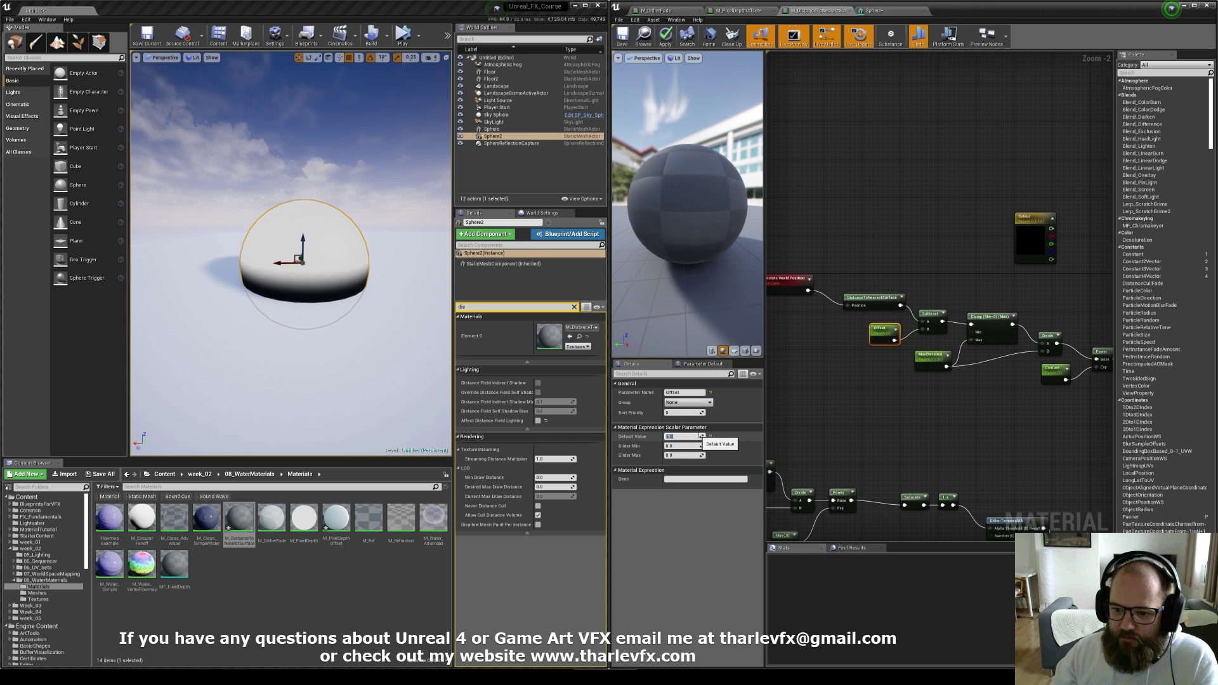
click(818, 263)
right_drag(1104, 401, 989, 406)
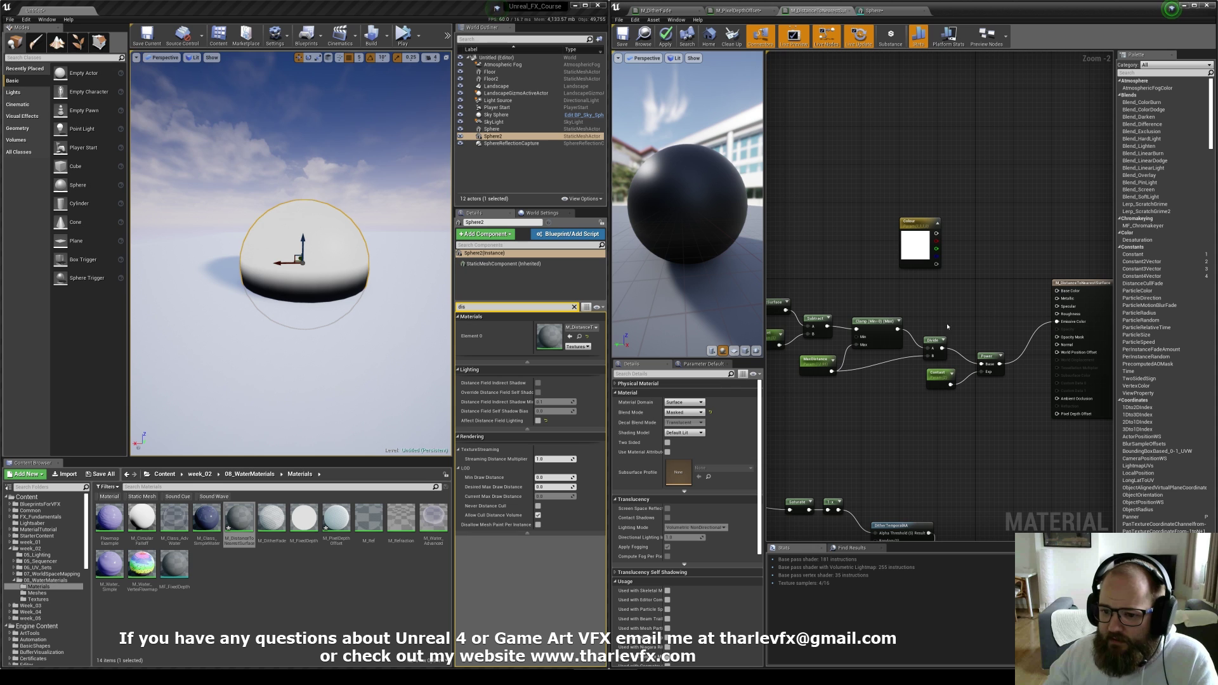
click(684, 412)
click(861, 423)
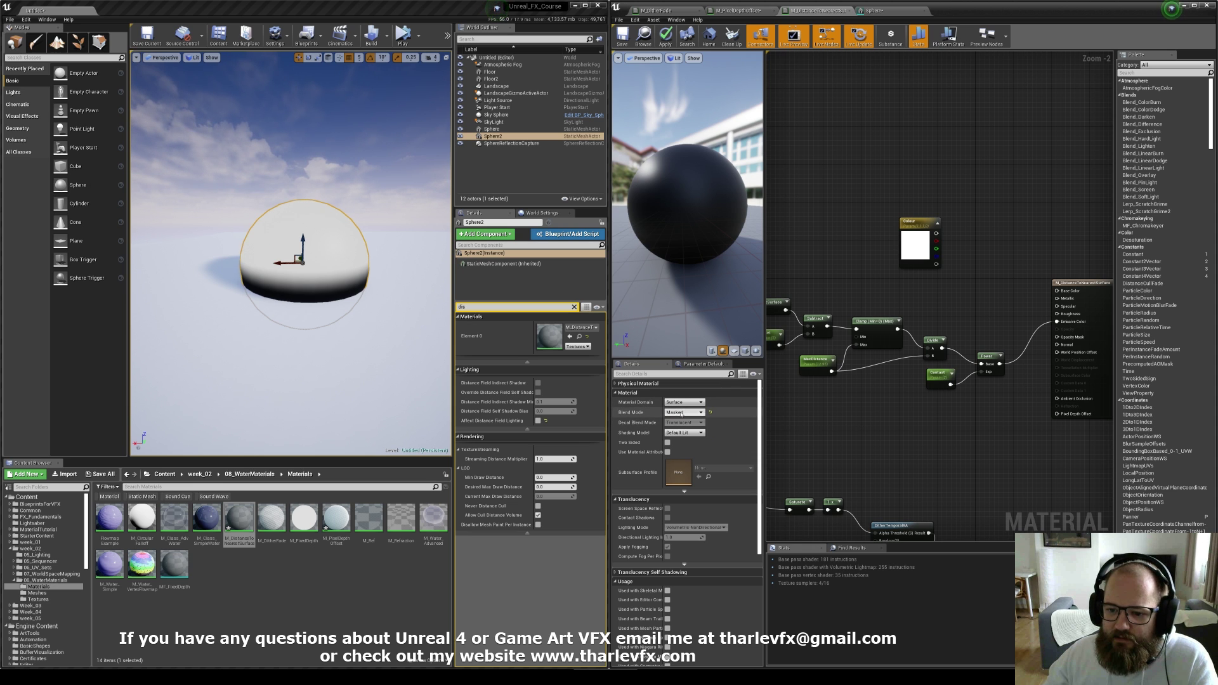
mouse_move(1055, 337)
mouse_down()
mouse_move(1012, 380)
mouse_move(1010, 399)
mouse_move(1066, 323)
mouse_up()
right_drag(1076, 315, 992, 309)
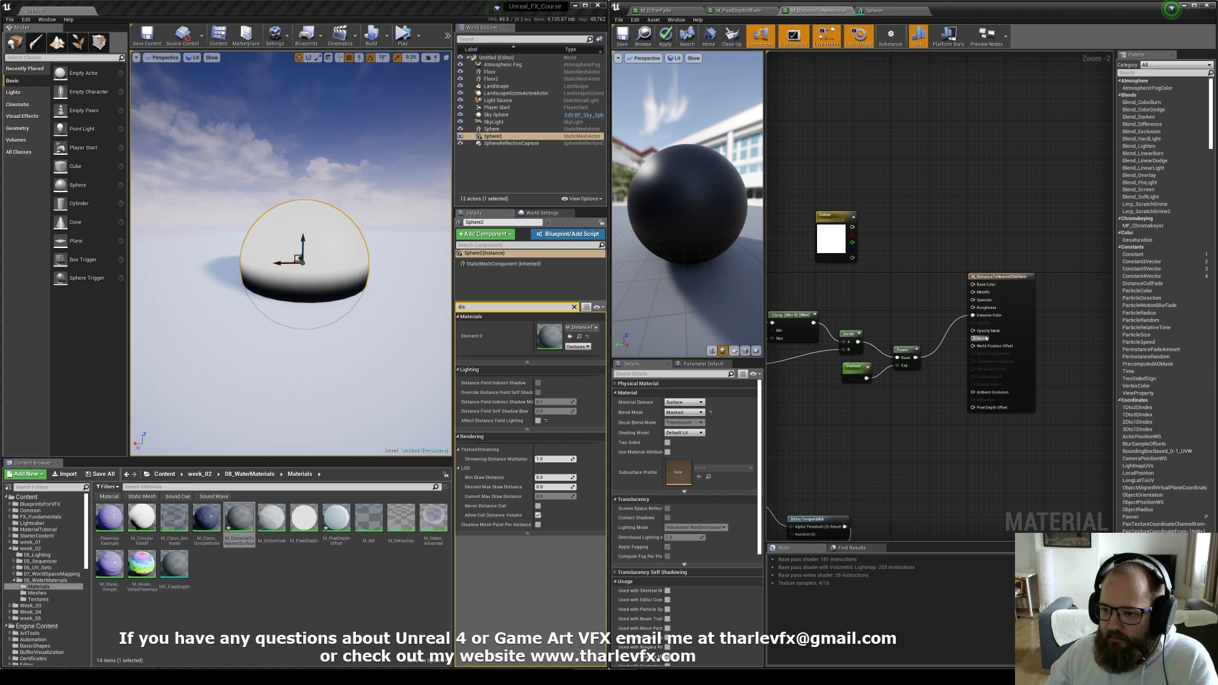
Connect Power to Opacity Mask instead of Emissive Color and the color parameter to Base Color, then apply the material
drag(973, 330, 915, 358)
alt+click(974, 315)
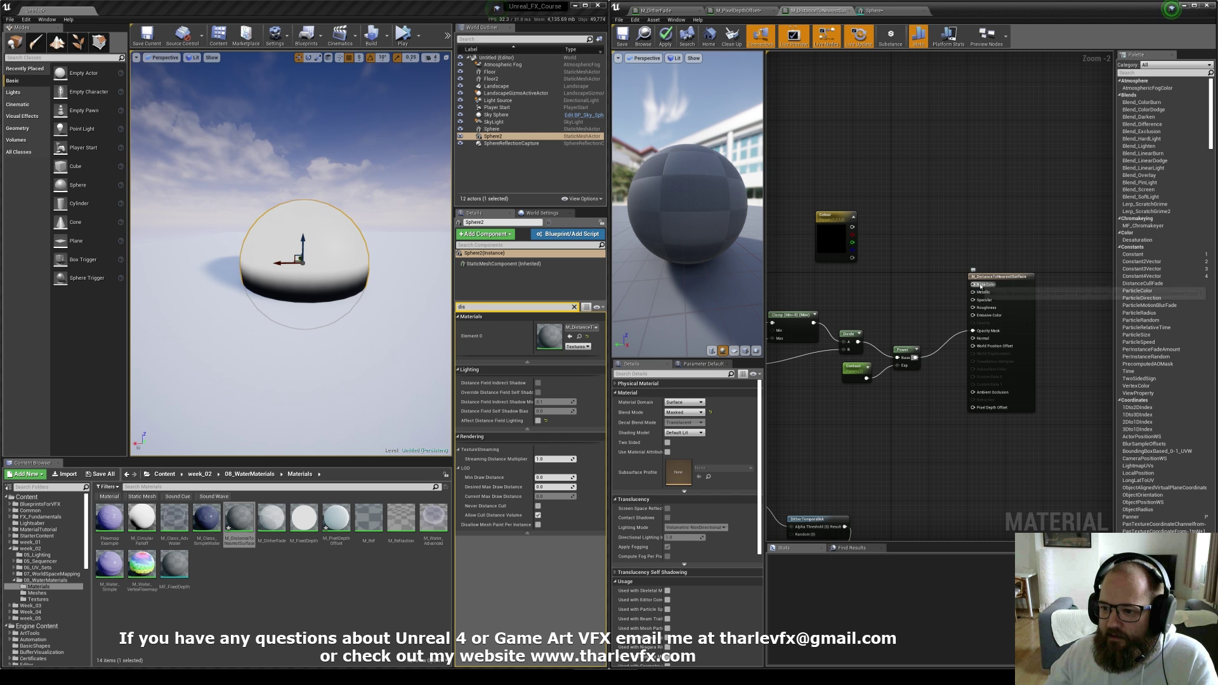
drag(980, 286, 852, 227)
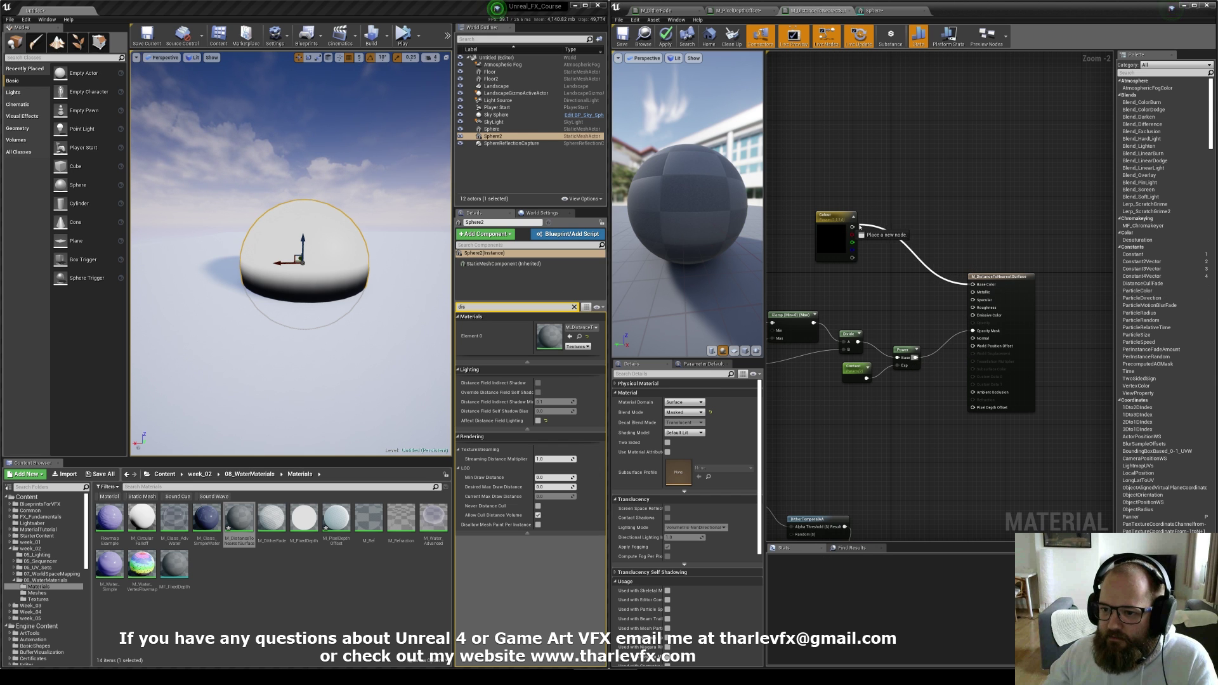
click(666, 36)
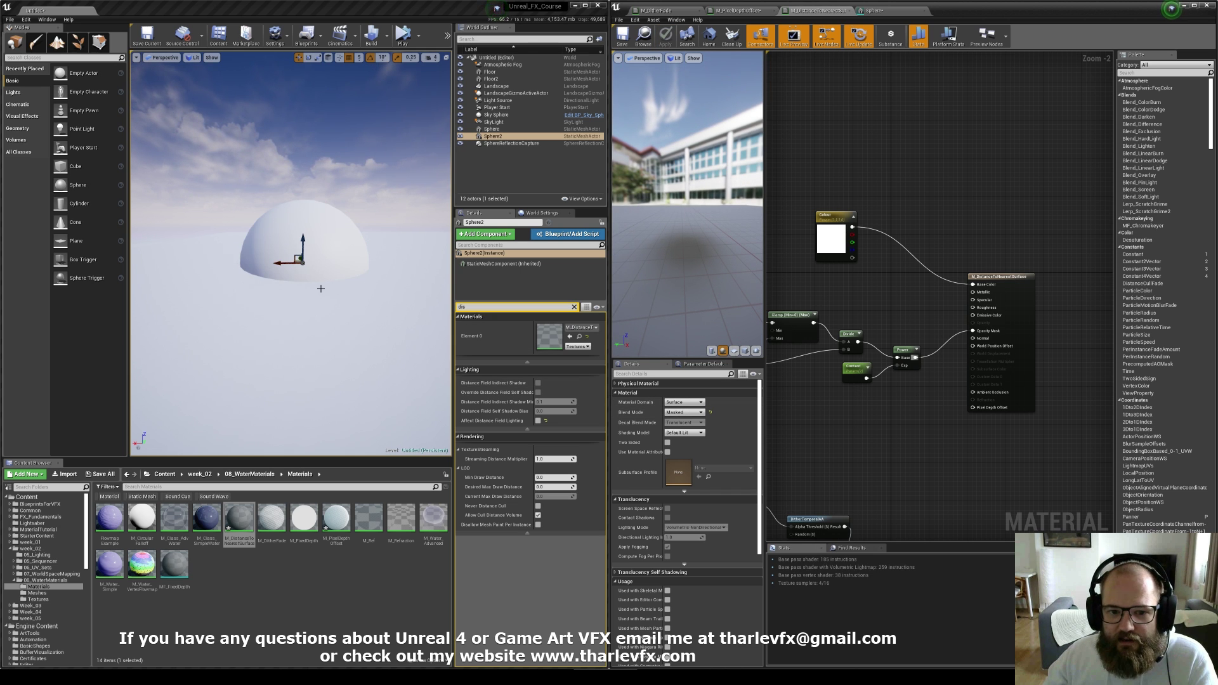
Raise Sphere2 slightly in the level
drag(305, 243, 305, 232)
mouse_move(305, 232)
right_down()
mouse_move(337, 203)
mouse_move(337, 222)
mouse_move(290, 231)
mouse_move(290, 219)
mouse_move(290, 238)
mouse_move(291, 220)
mouse_move(272, 231)
mouse_move(288, 216)
mouse_move(285, 228)
right_up()
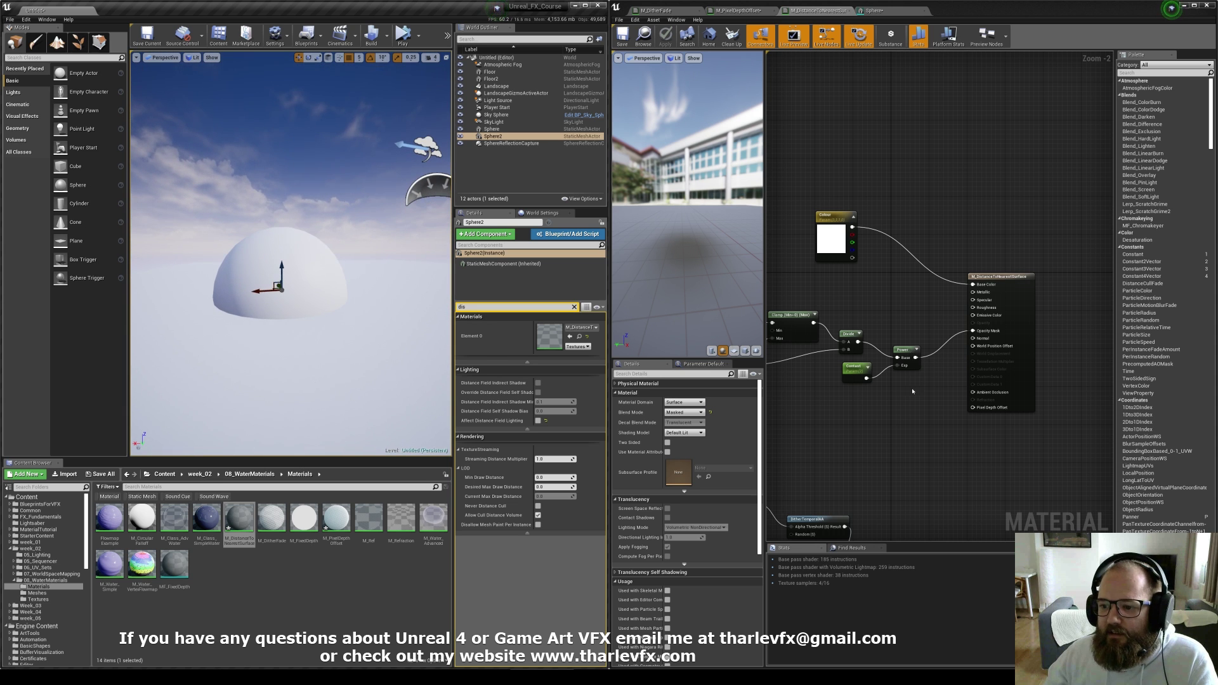
Insert a DitherTemporalAA node between Power and Opacity Mask, apply the material, and deselect Sphere2 in the level
right_drag(911, 392, 974, 350)
drag(1055, 244, 1084, 248)
right_click(921, 367)
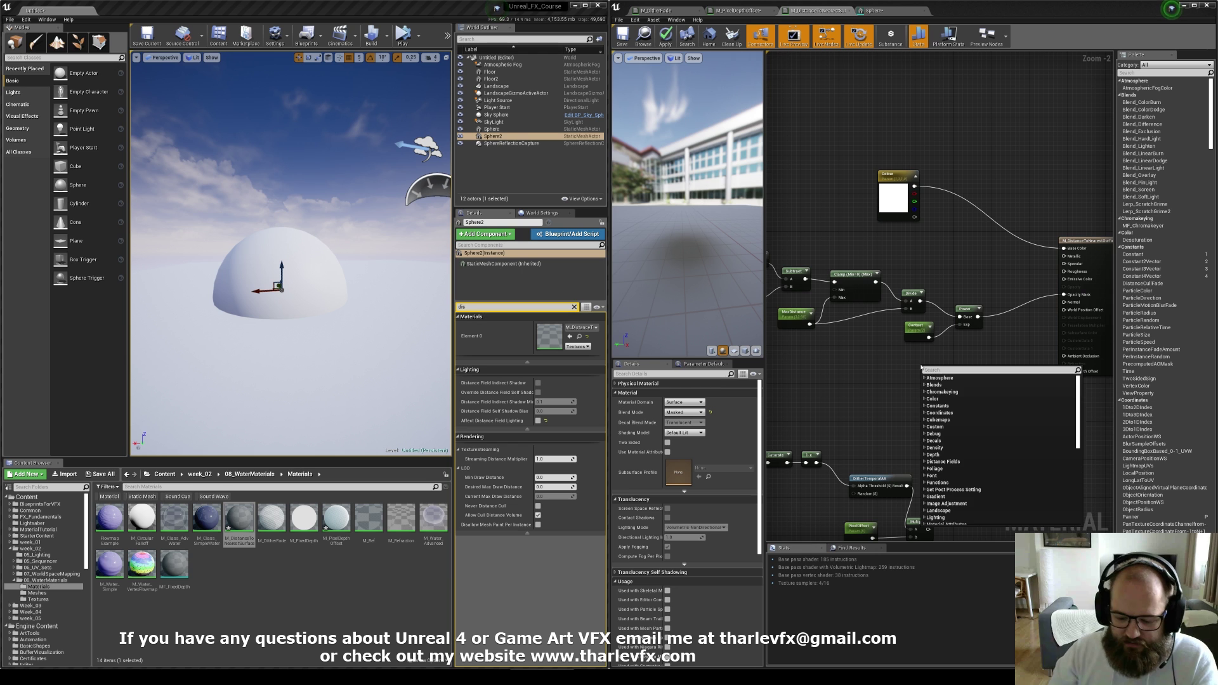
text(dith)
key(Return)
drag(934, 369, 972, 349)
right_drag(1019, 322, 894, 321)
drag(982, 335, 1049, 335)
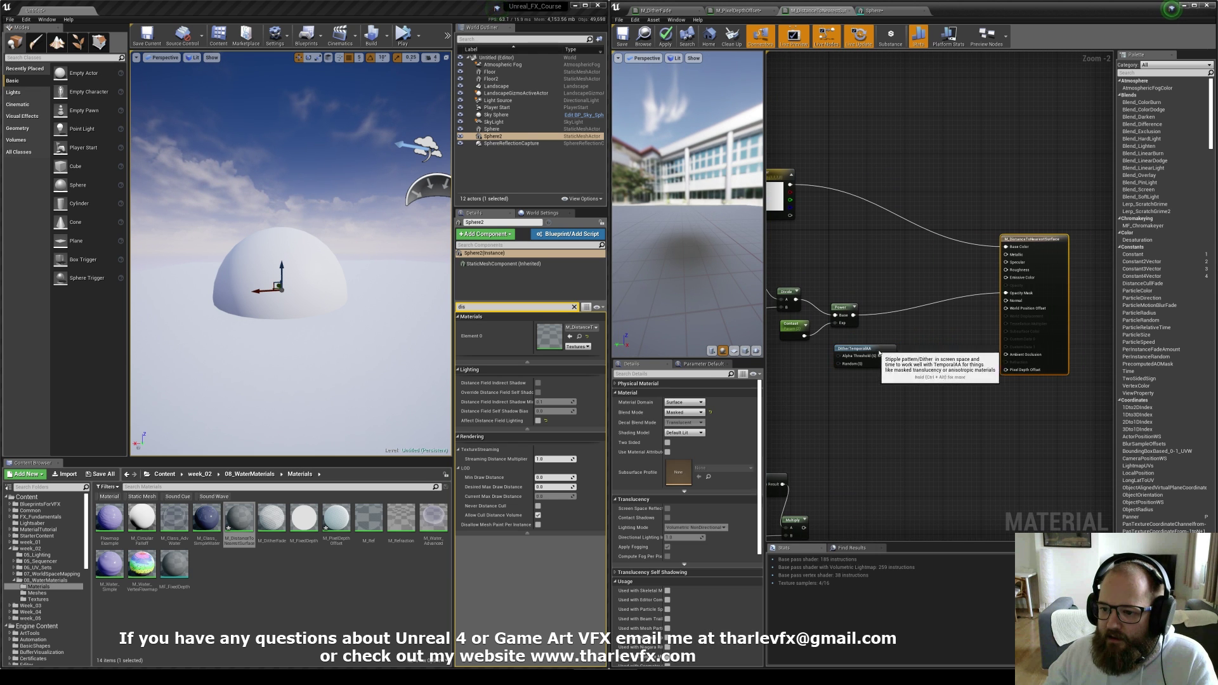
drag(870, 351, 937, 328)
drag(852, 315, 1007, 293)
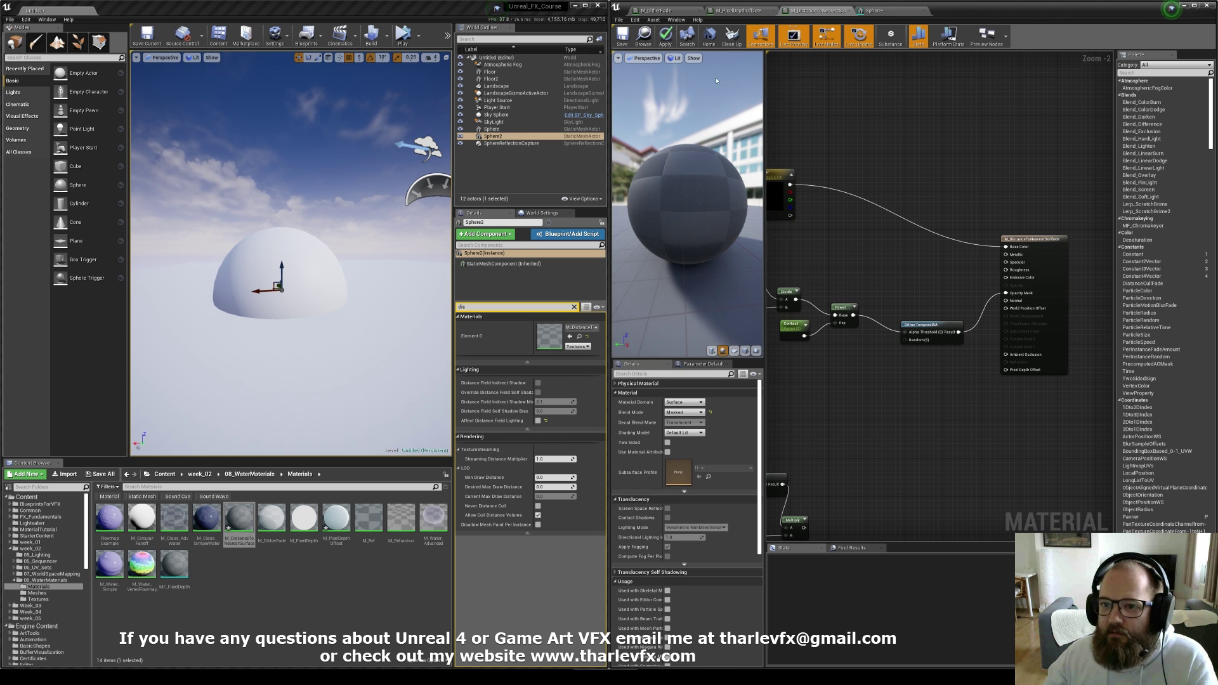
click(665, 36)
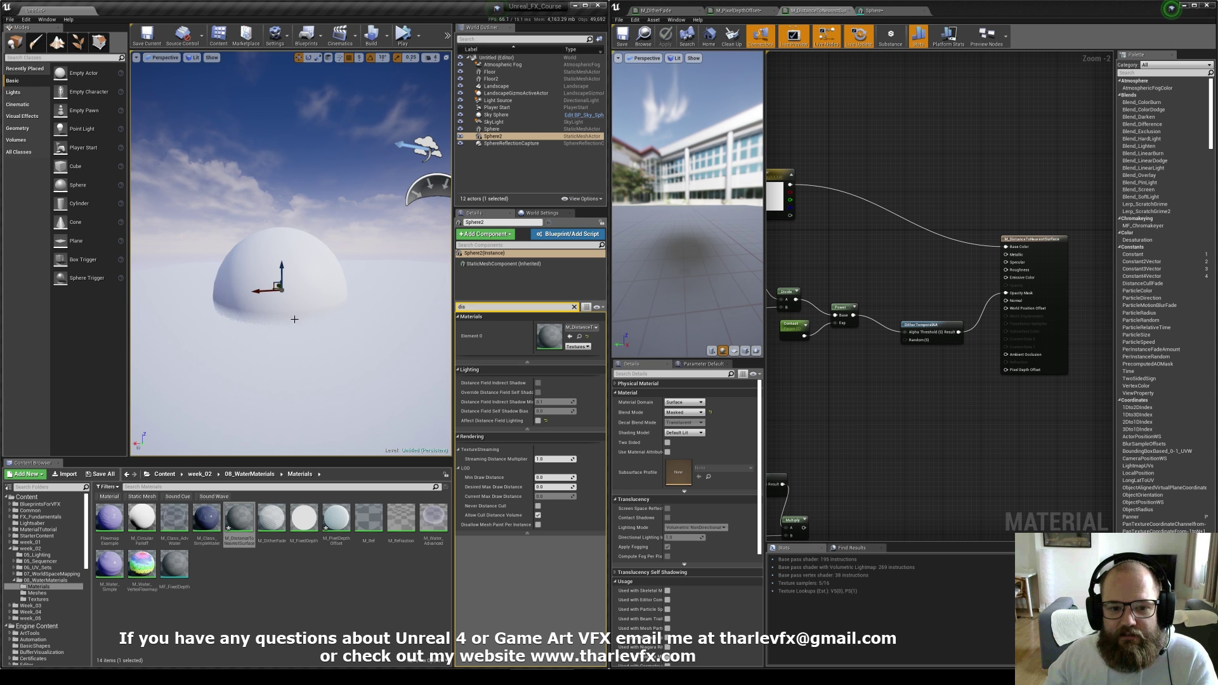
key(Escape)
right_drag(335, 342, 297, 362)
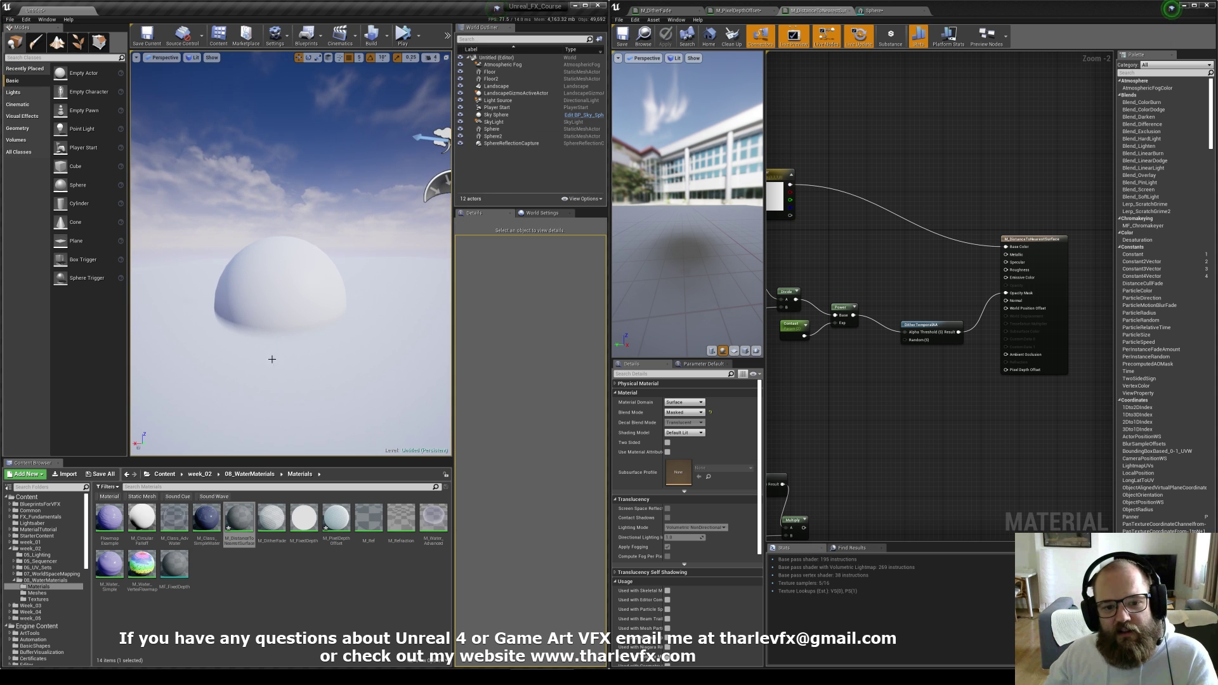
Try default values of 5, 7 and 10 for the MaxDistance parameter
right_drag(836, 388, 875, 571)
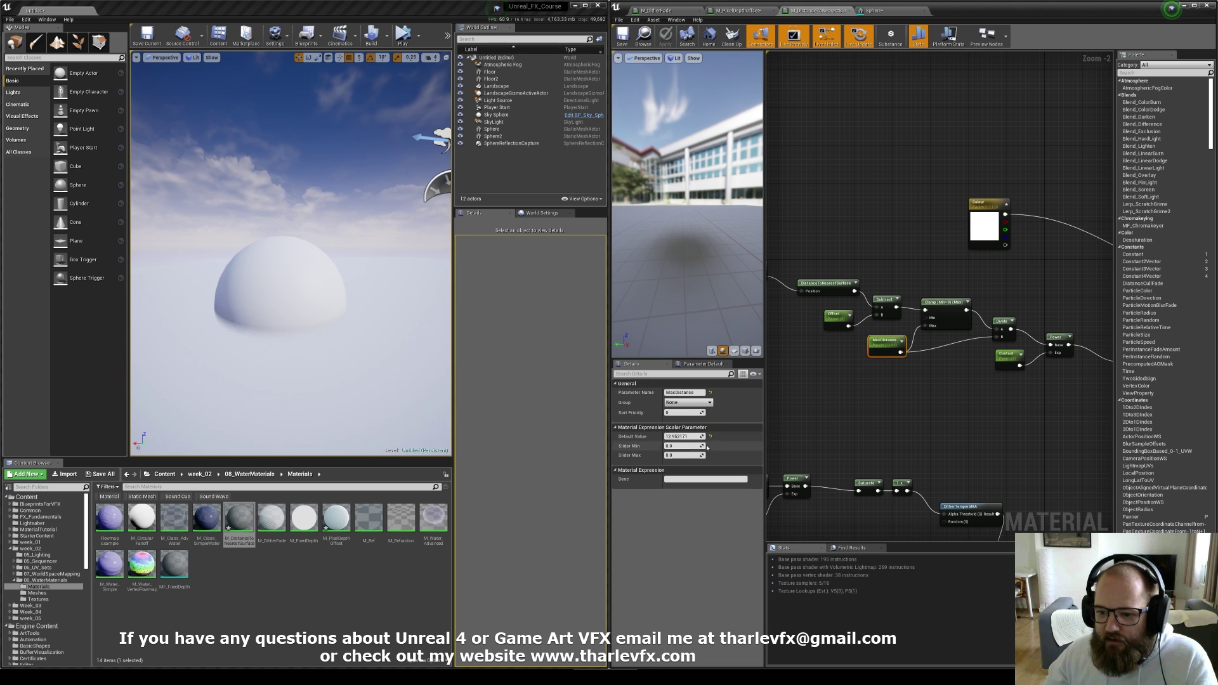
click(884, 342)
text(5)
key(Return)
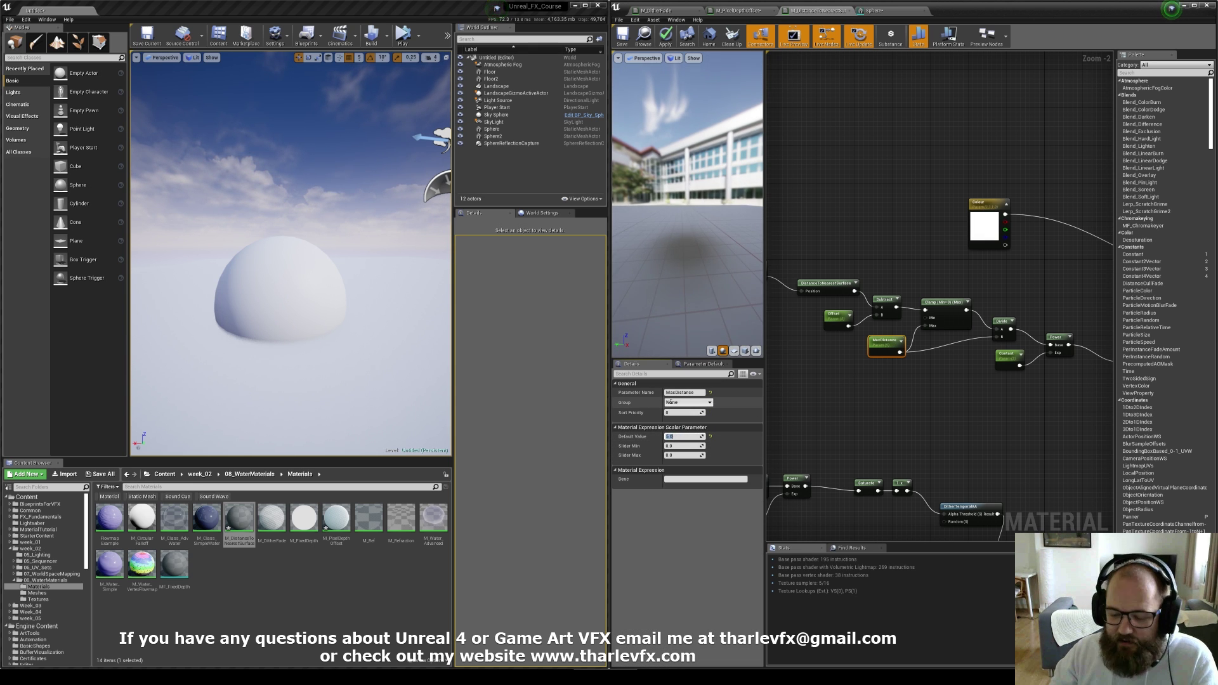
text(7)
key(Return)
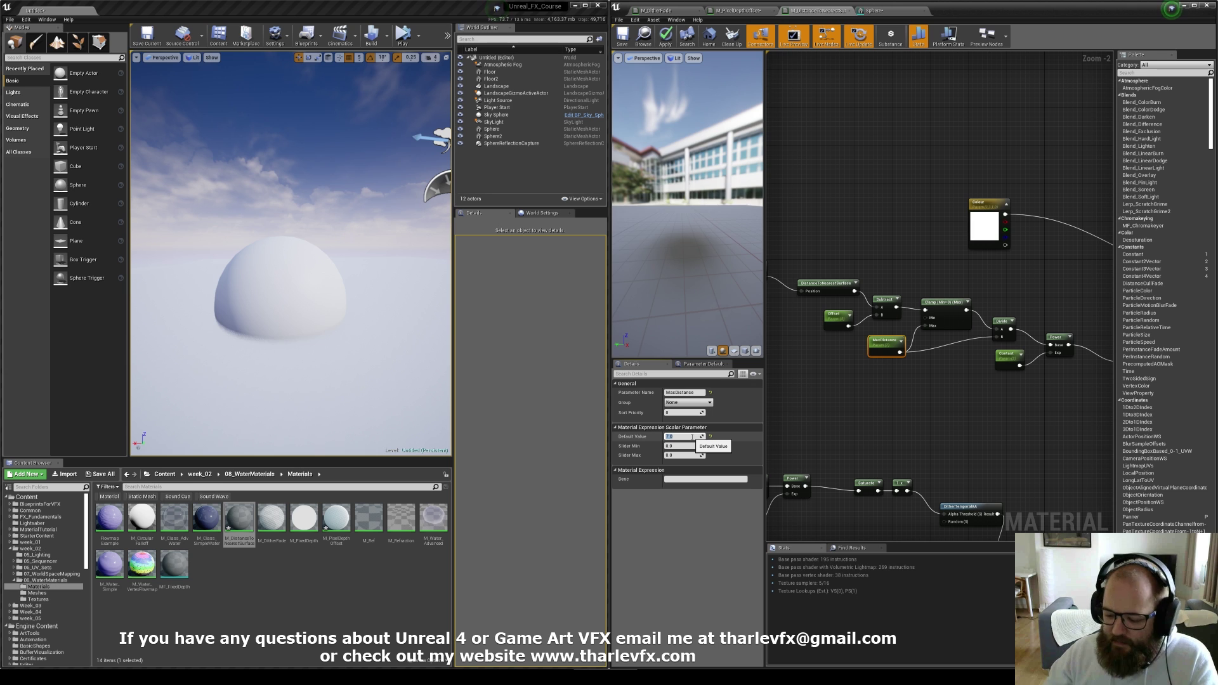
text(10)
key(Return)
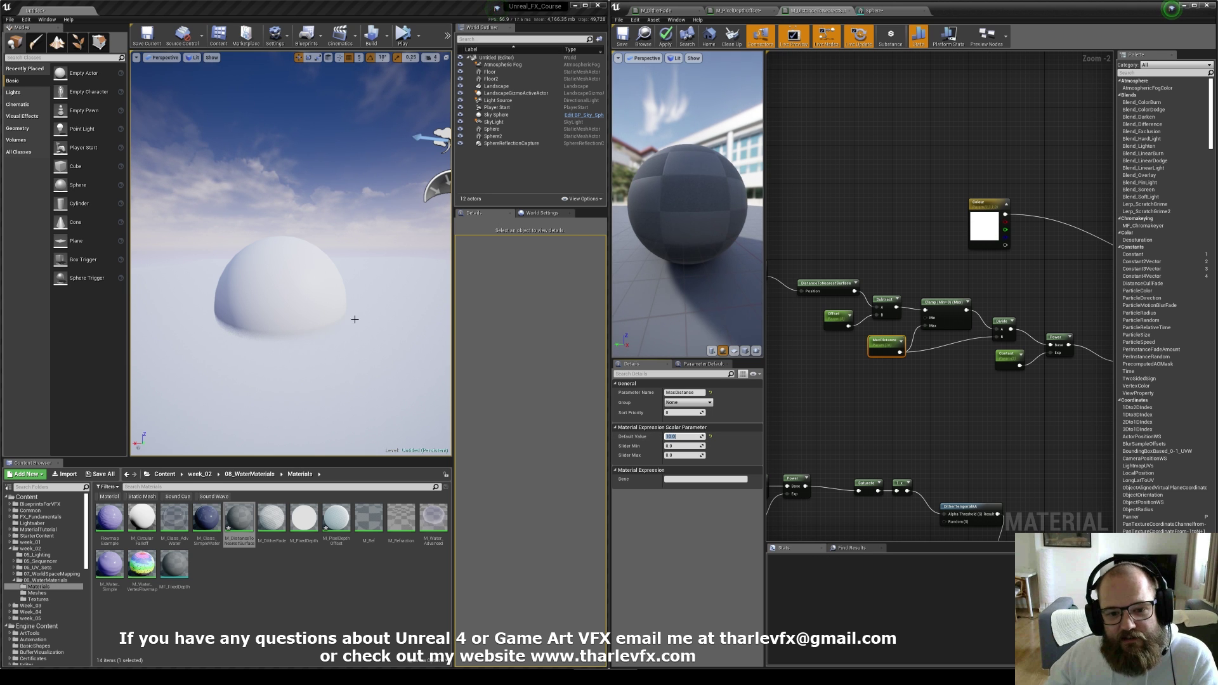
Try default values of 0, 1, 0.1 and 0.01 for the MaxDistance parameter
text(0)
key(Return)
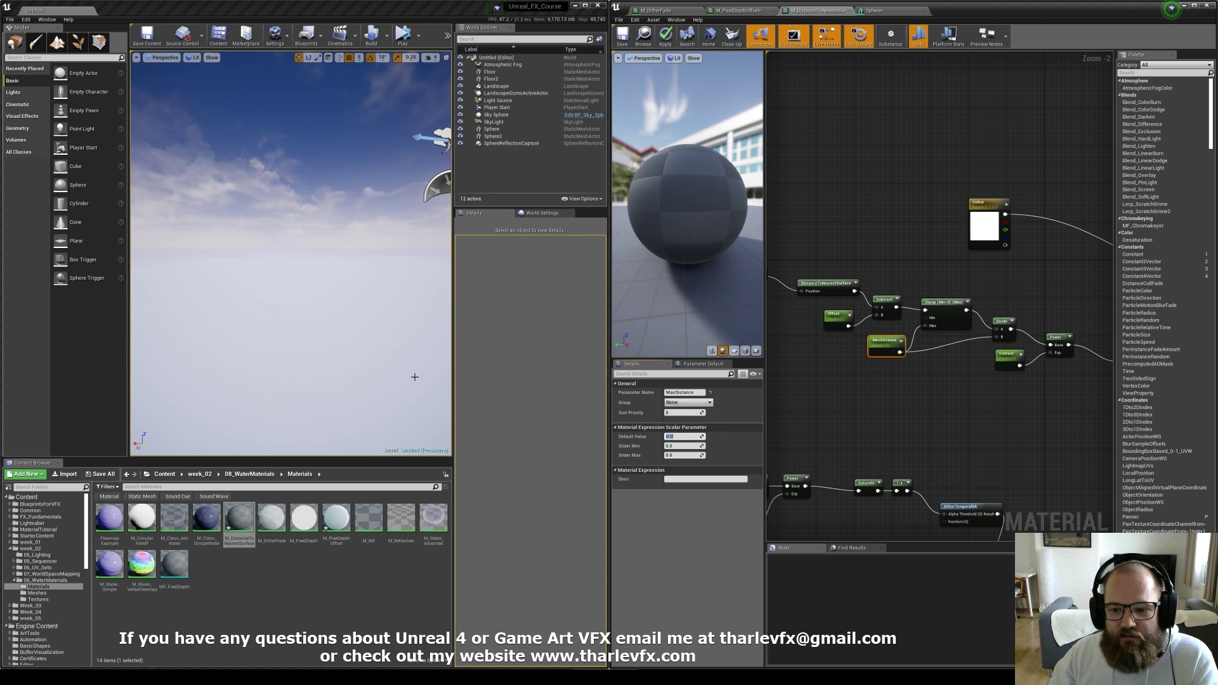
text(1)
key(Return)
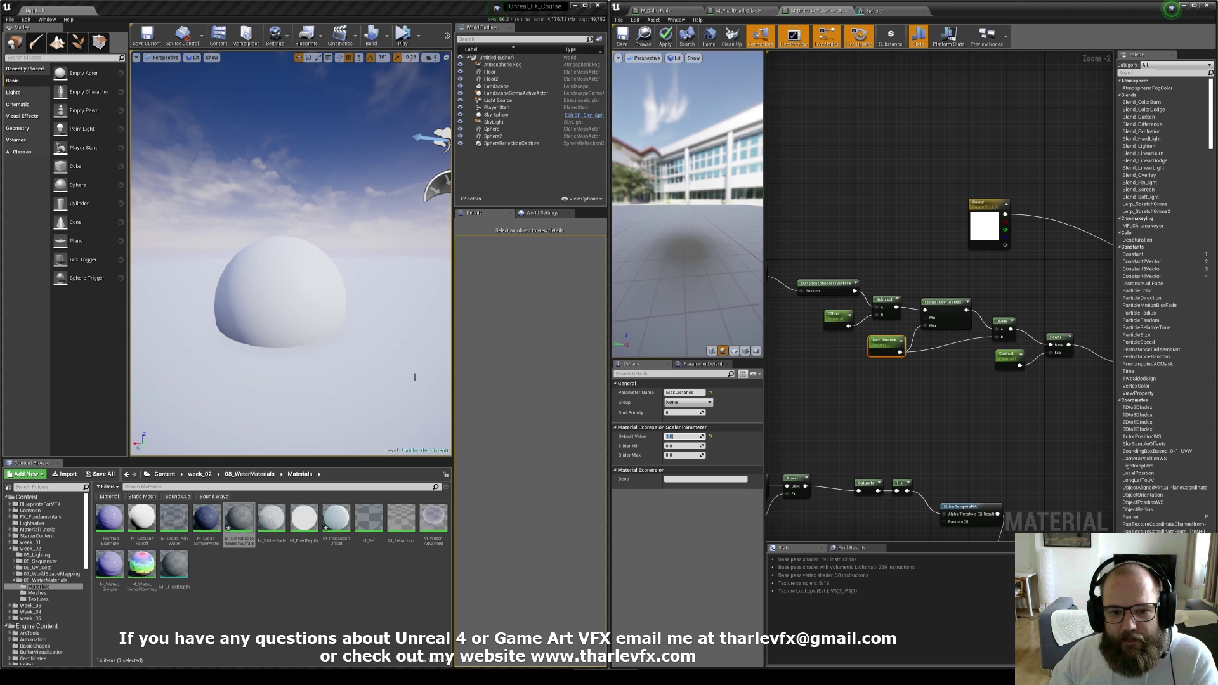
text(.1)
key(Return)
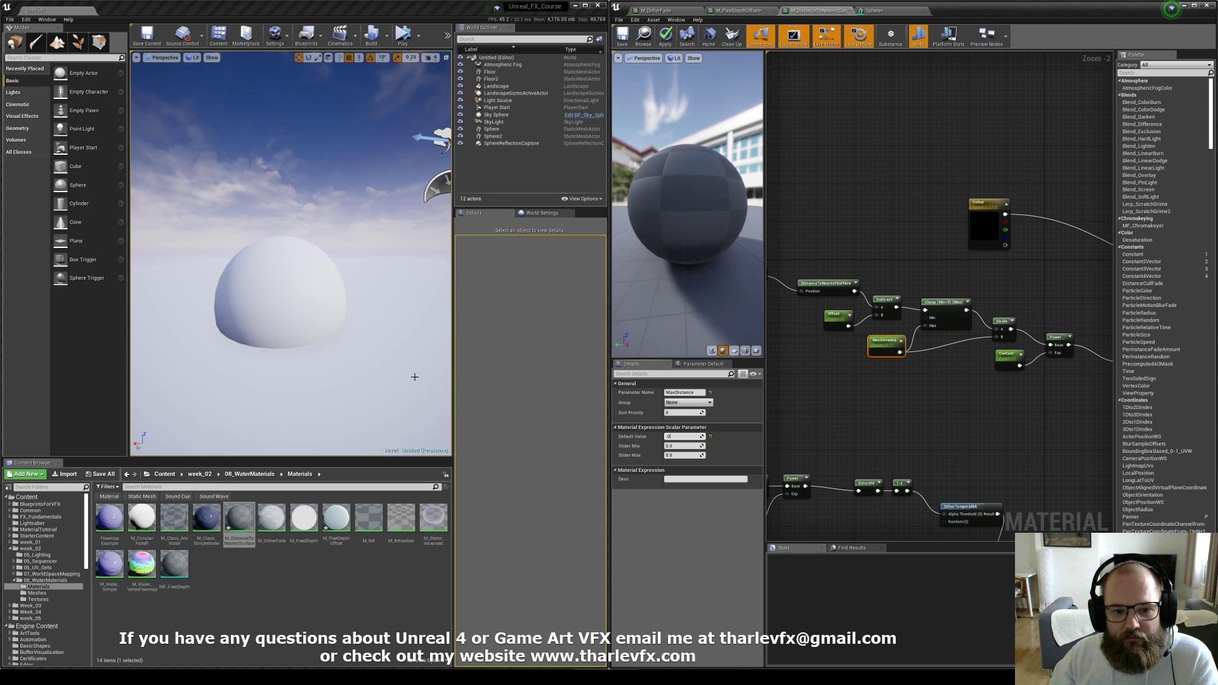
text(.01)
key(Return)
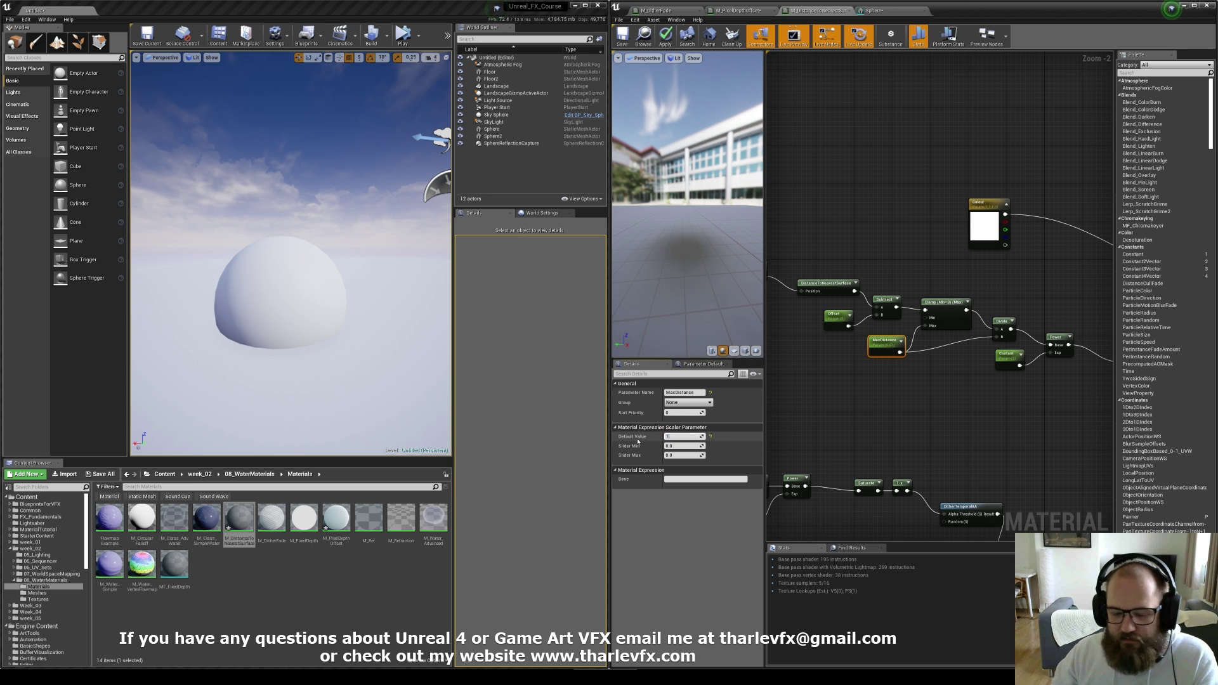
Set the MaxDistance parameter's default value to 5
text(0)
key(Return)
text(5)
key(Return)
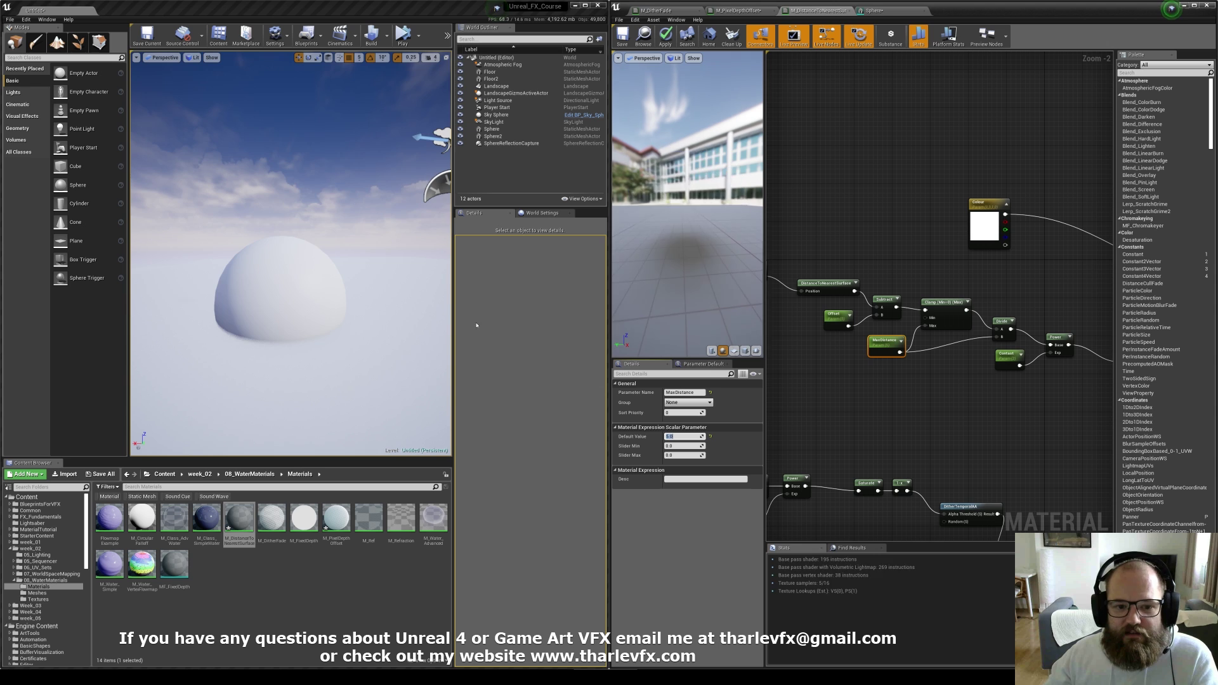
Select Sphere2 in the level and clear the filter on its properties
mouse_move(369, 323)
right_down()
mouse_move(370, 374)
mouse_move(369, 323)
right_up()
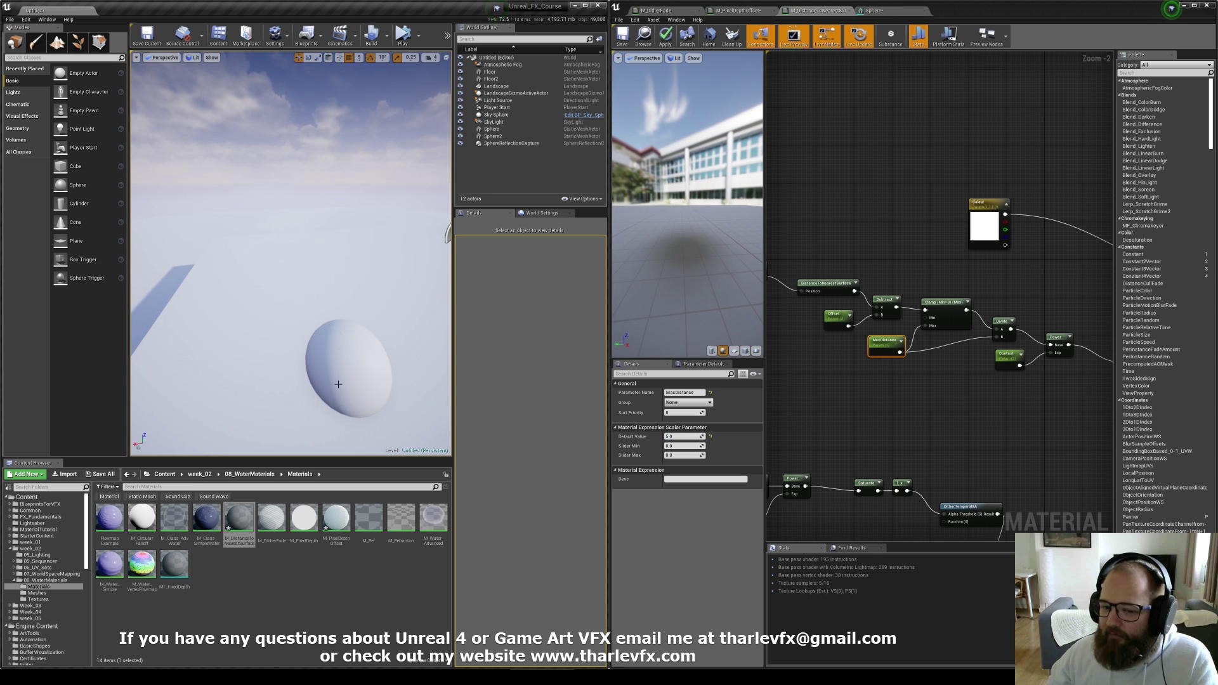
click(336, 348)
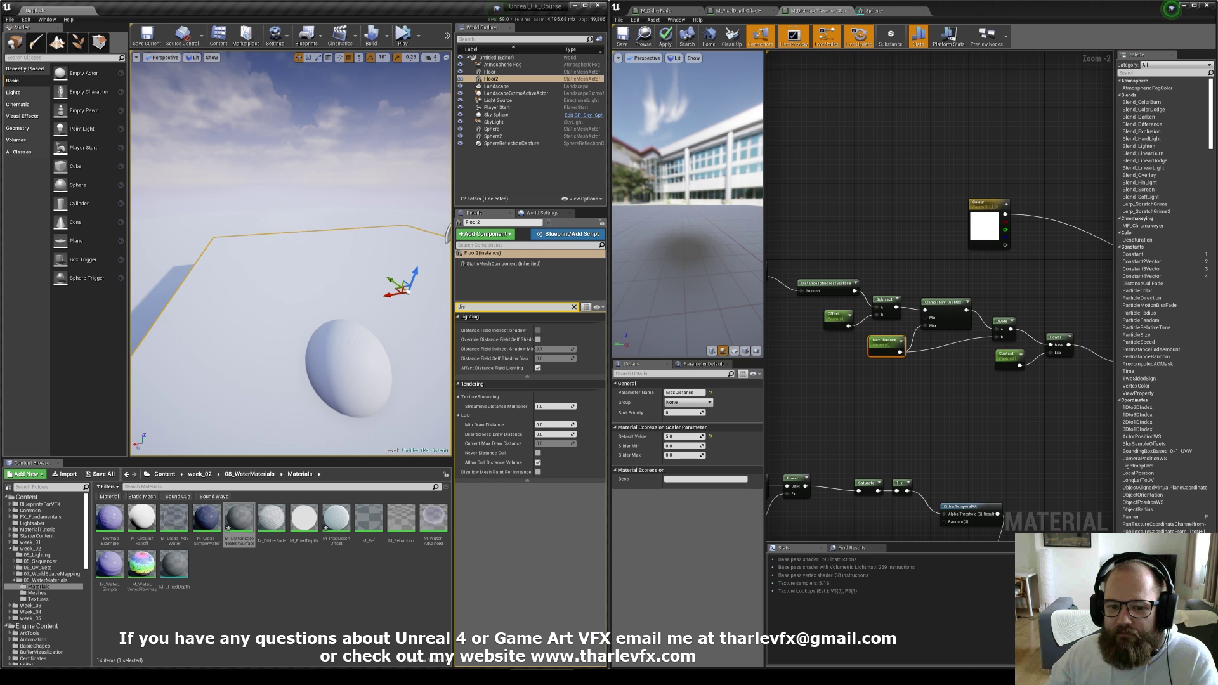
click(353, 371)
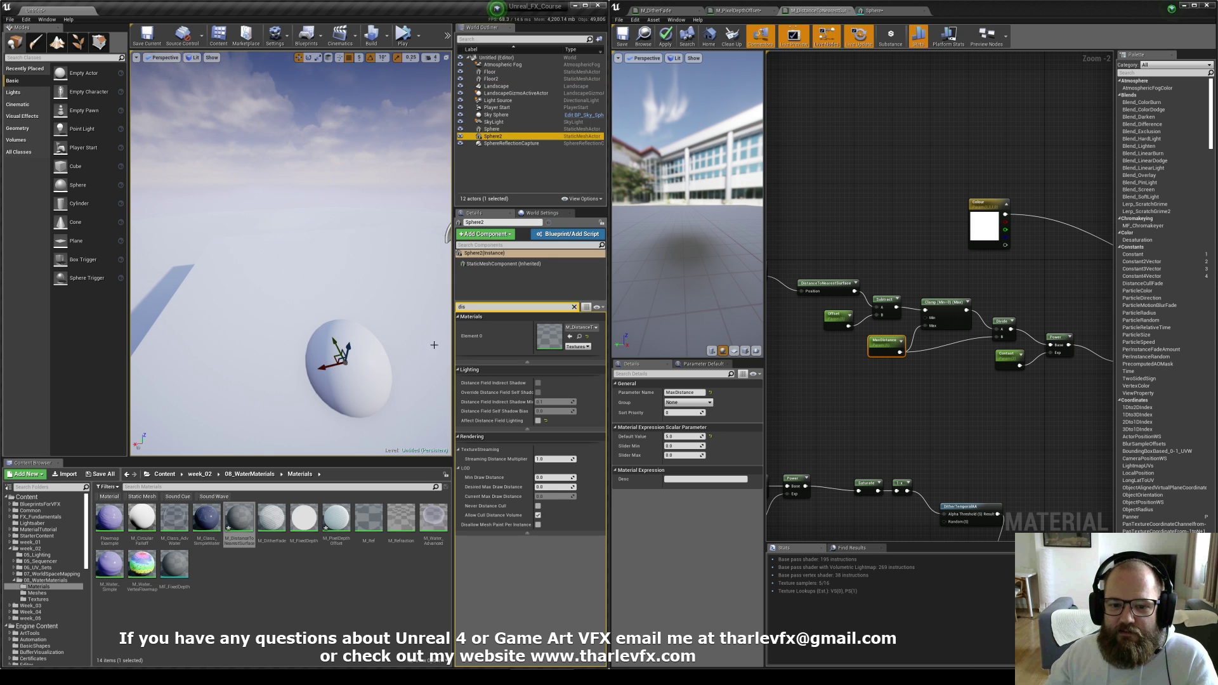
click(573, 308)
right_drag(307, 296, 290, 278)
right_drag(374, 272, 243, 324)
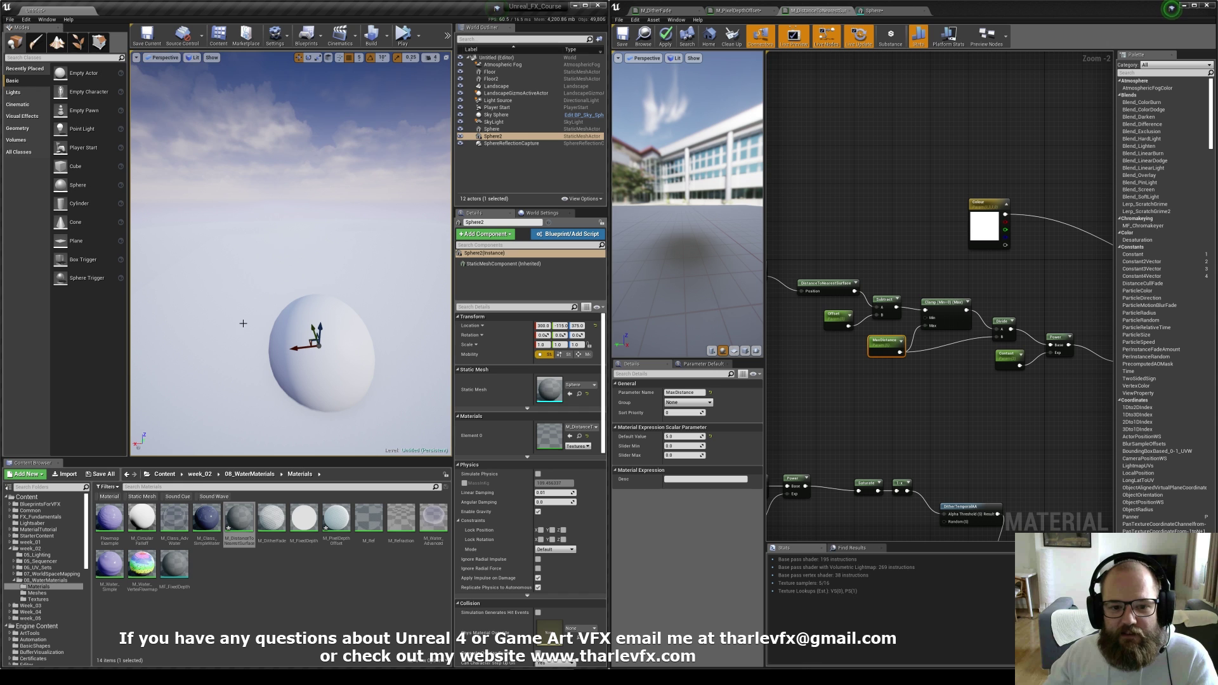
scroll(294, 263, down, 5)
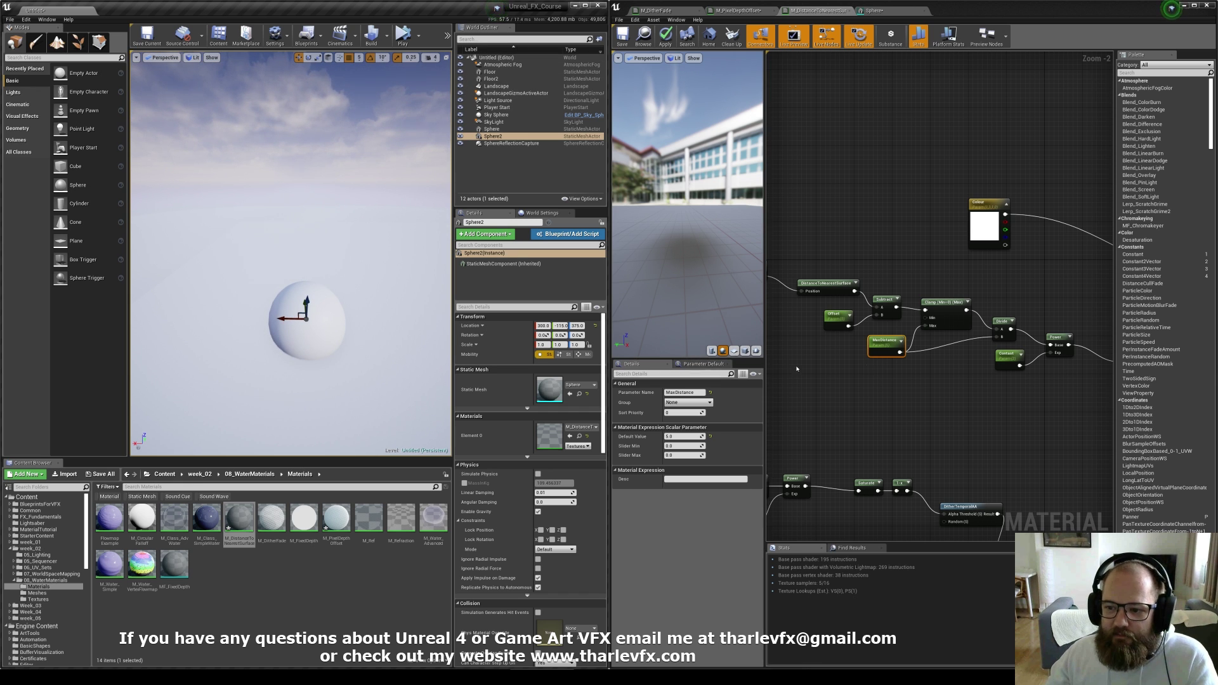
Set the material's blend mode to Opaque
click(981, 423)
right_drag(1099, 330, 971, 299)
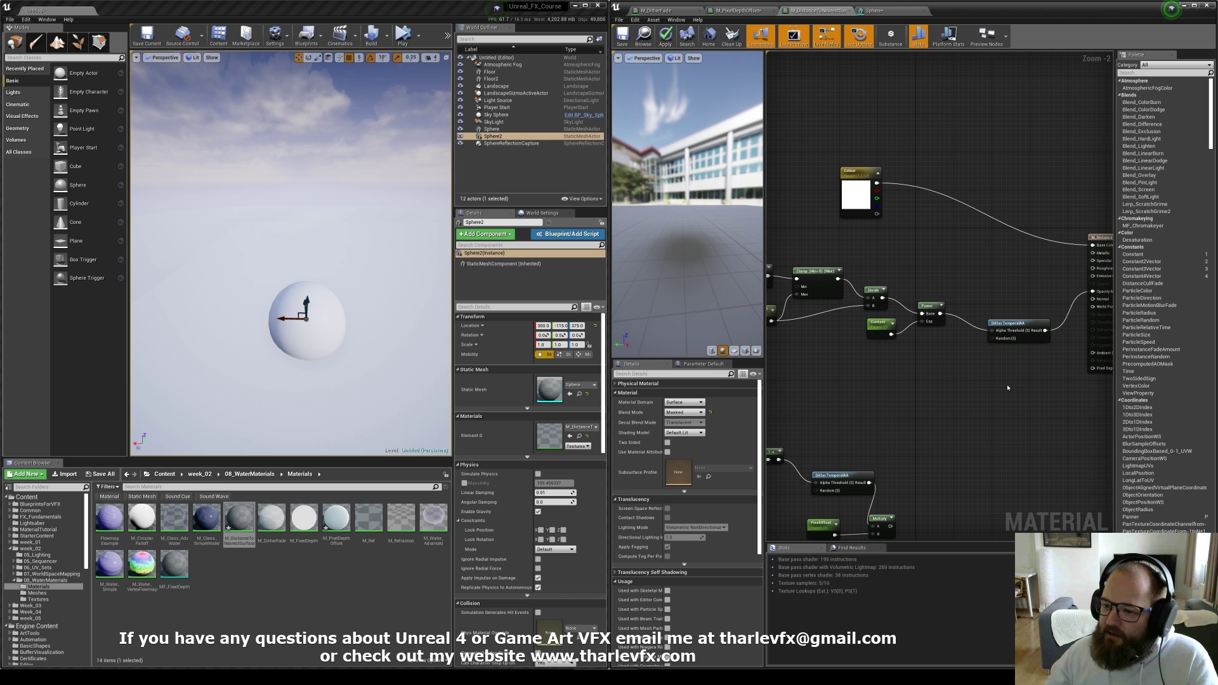
right_drag(1008, 387, 969, 393)
click(679, 413)
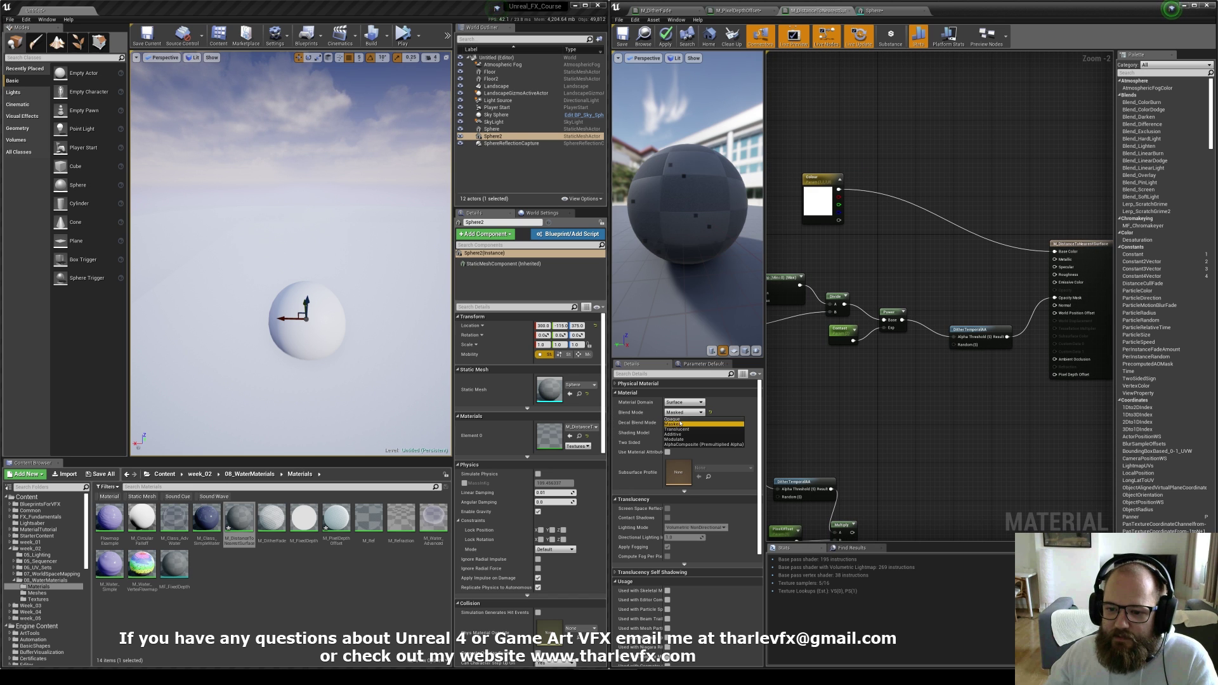
click(671, 419)
Disconnect DitherTemporalAA from the material's Opacity Mask and move the node slightly closer to Power
right_drag(1073, 301, 1025, 307)
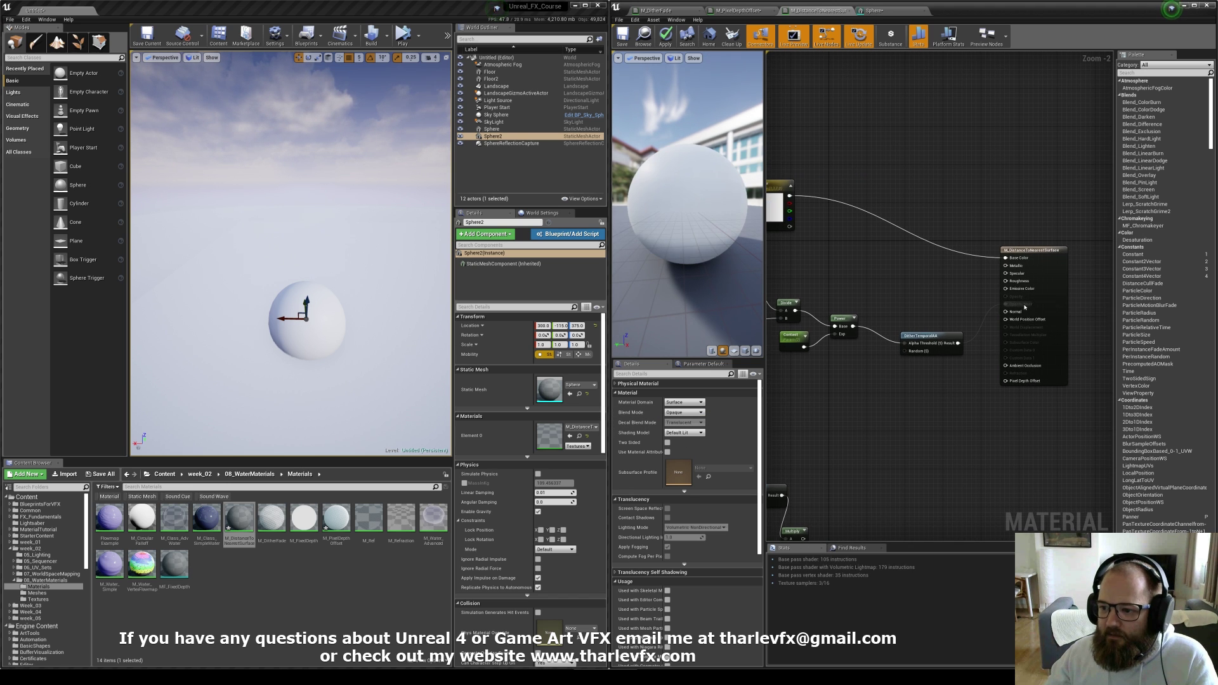
alt+click(1011, 304)
drag(921, 335, 898, 321)
click(845, 412)
Add a Multiply node fed by the DitherTemporalAA result, and create a scalar parameter named PixelDepth beside it
right_drag(844, 419, 897, 410)
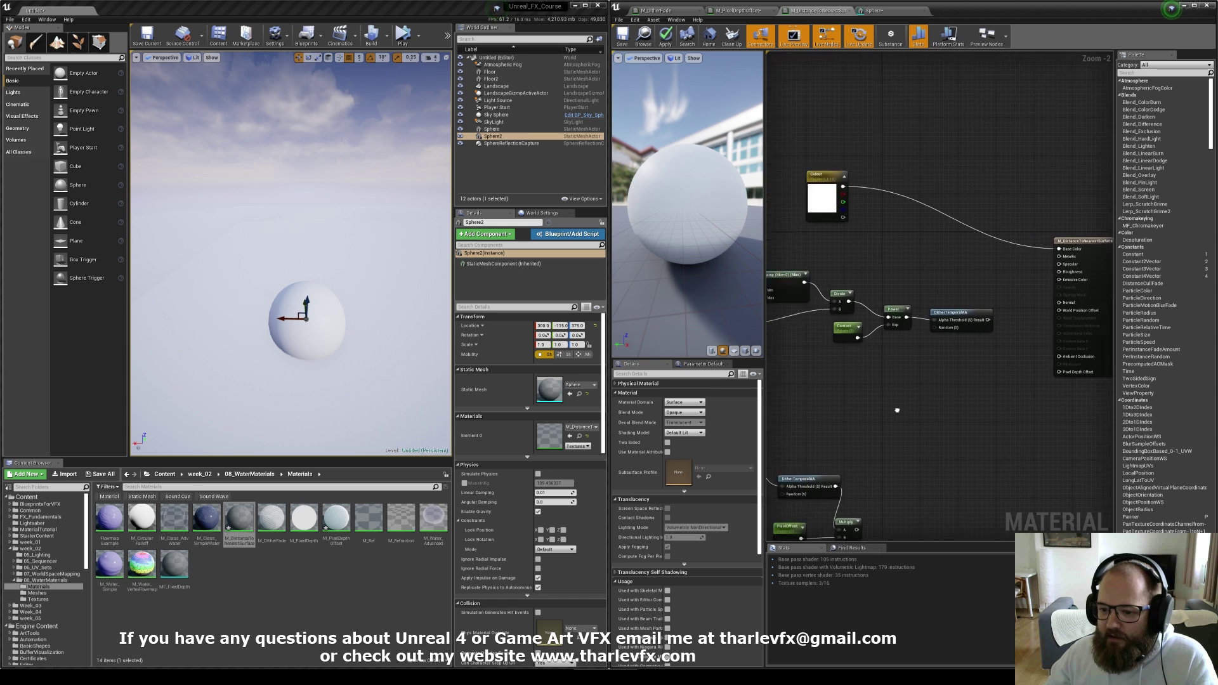
scroll(914, 318, up, 2)
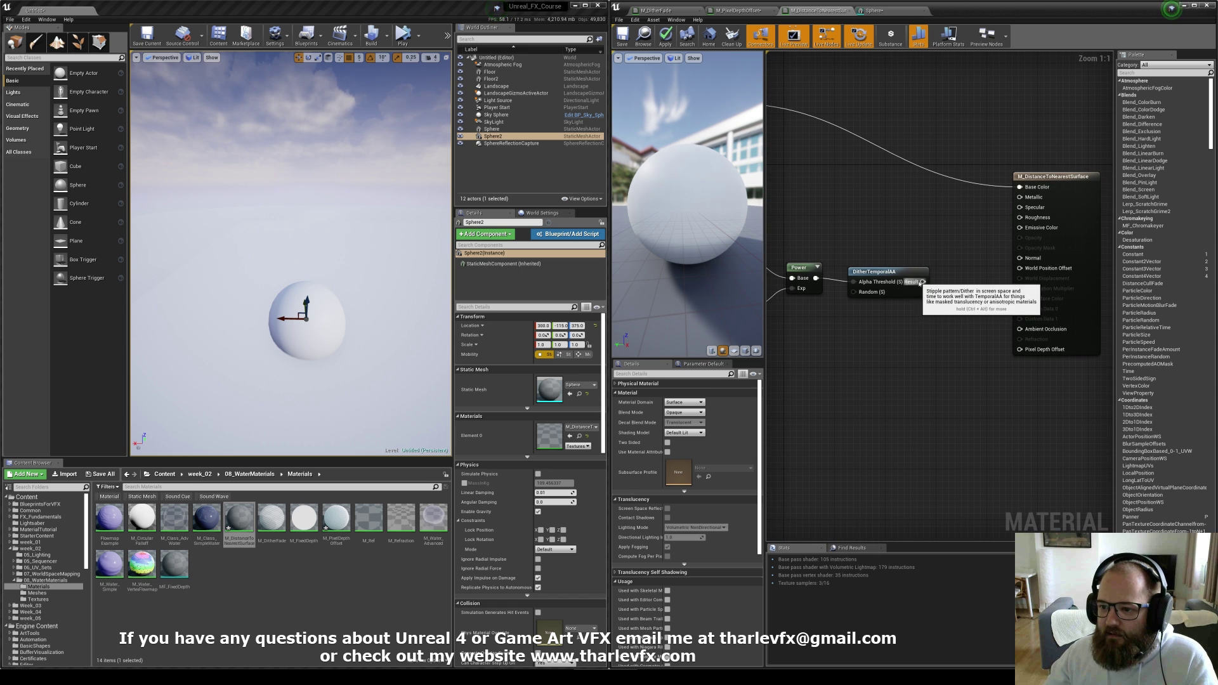
drag(924, 282, 943, 313)
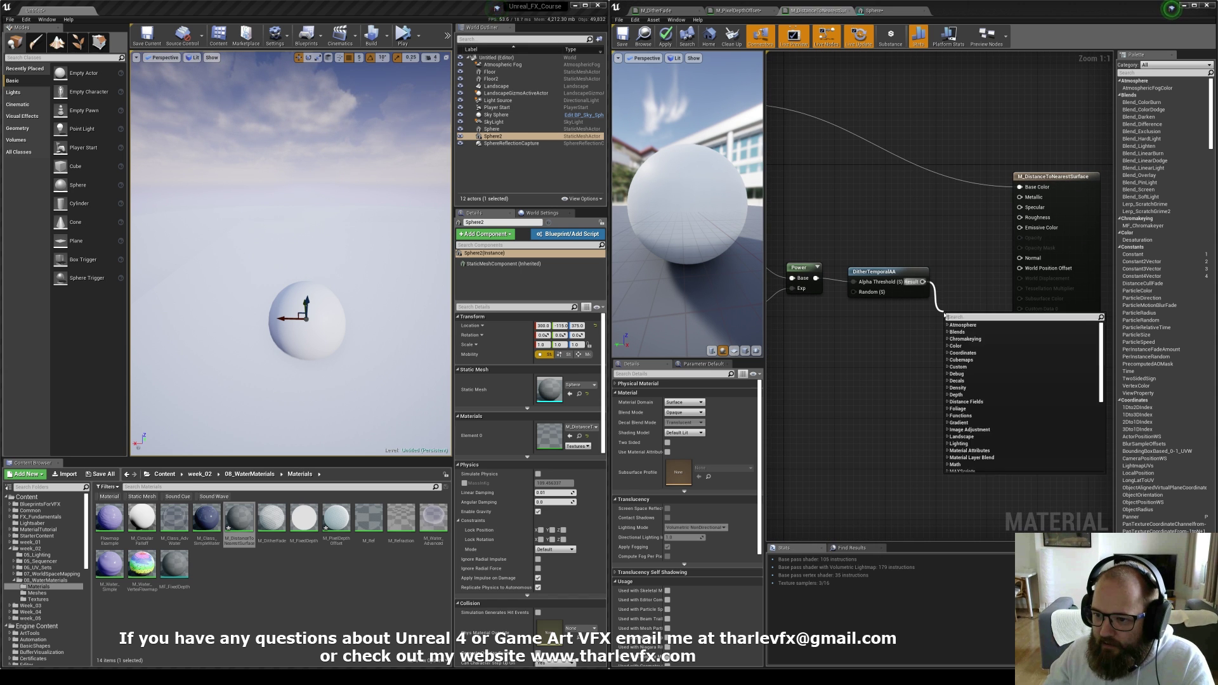
text(mul)
key(Return)
click(886, 322)
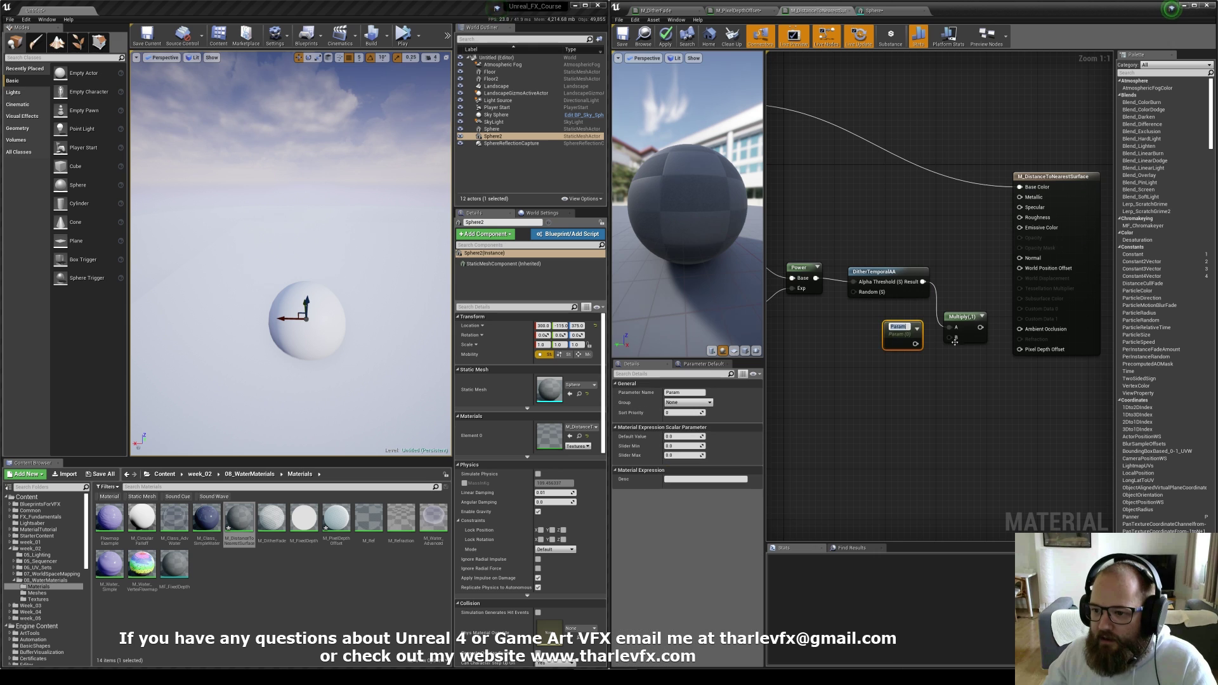
text(PixelDe)
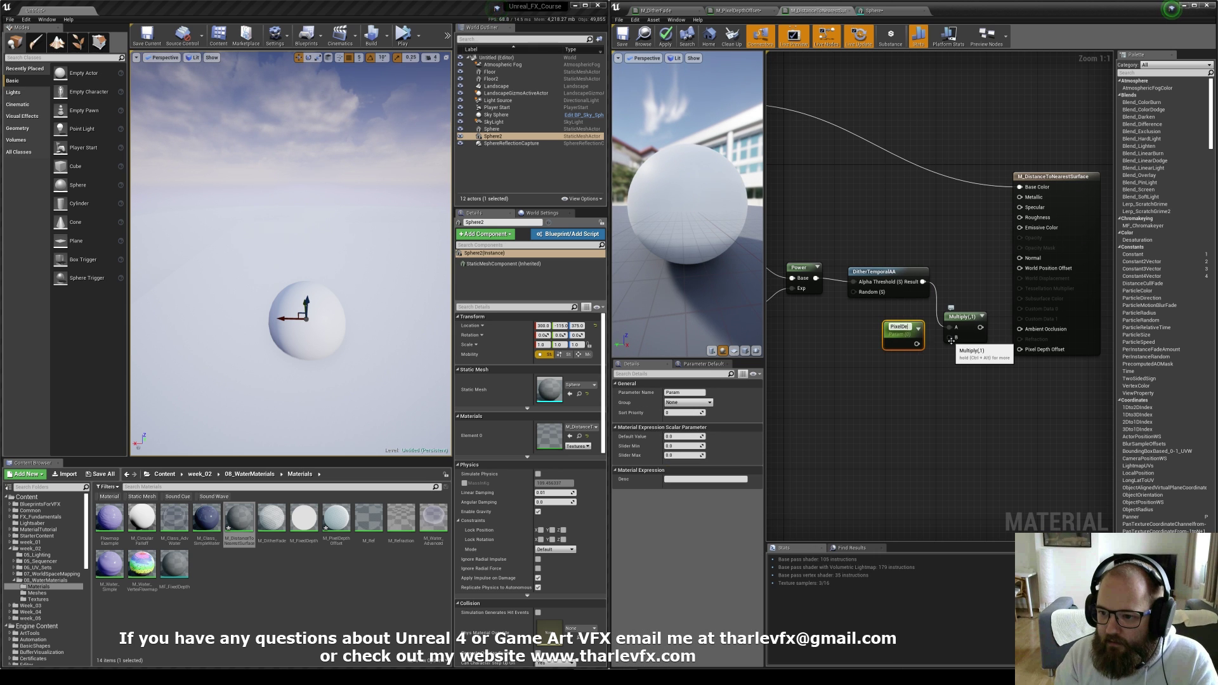
text(pth)
key(Return)
Connect PixelDepth to Multiply's B input and Multiply to Pixel Depth Offset, then apply the material
drag(919, 343, 1020, 349)
click(986, 291)
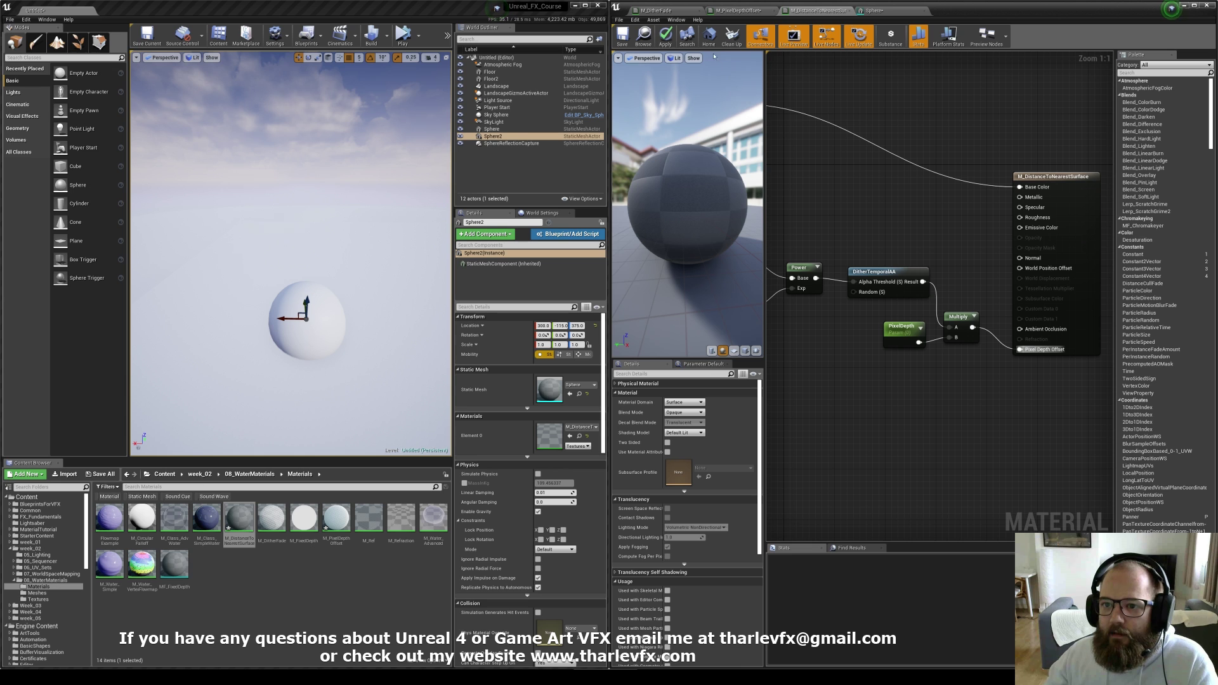
click(665, 35)
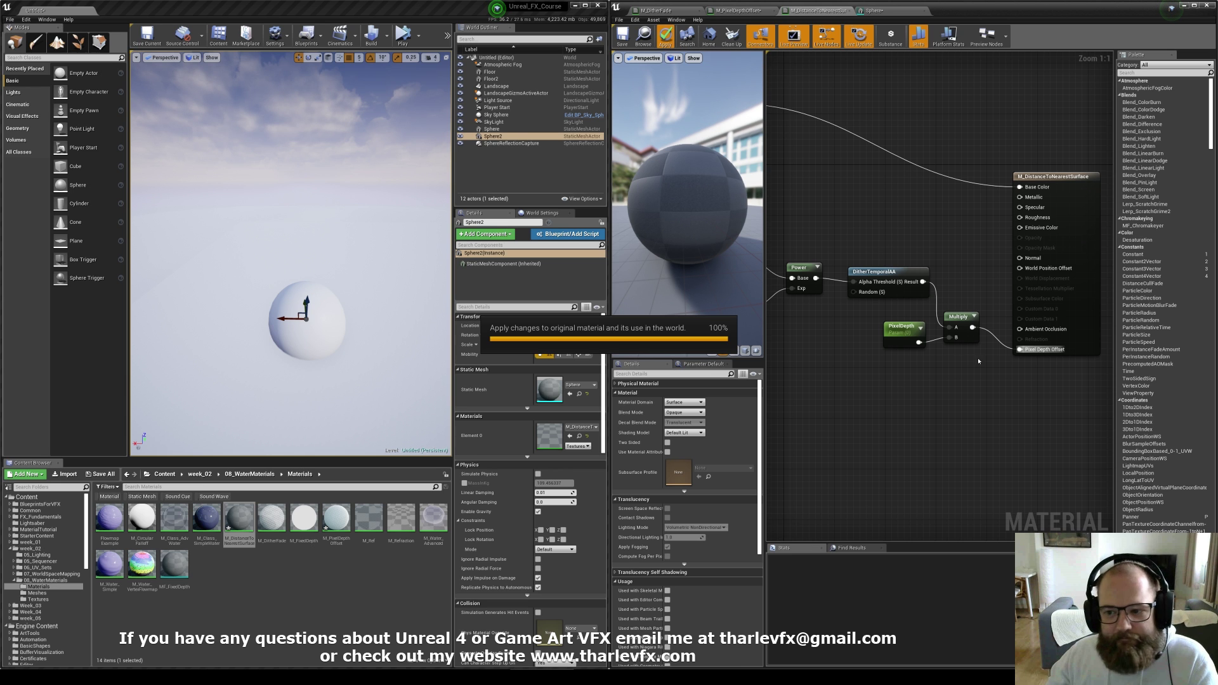
Move the PixelDepth parameter node slightly lower, select it, and view Sphere2 closer in the level
drag(893, 324, 888, 338)
click(895, 333)
click(892, 347)
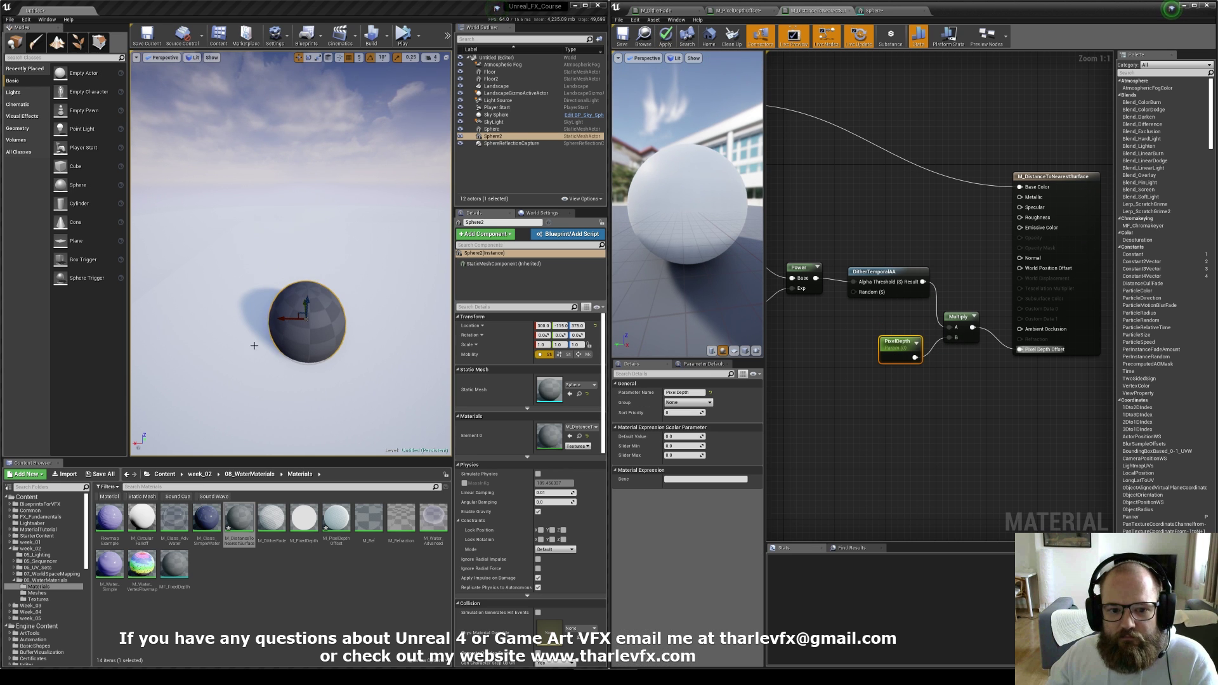
right_drag(413, 385, 413, 386)
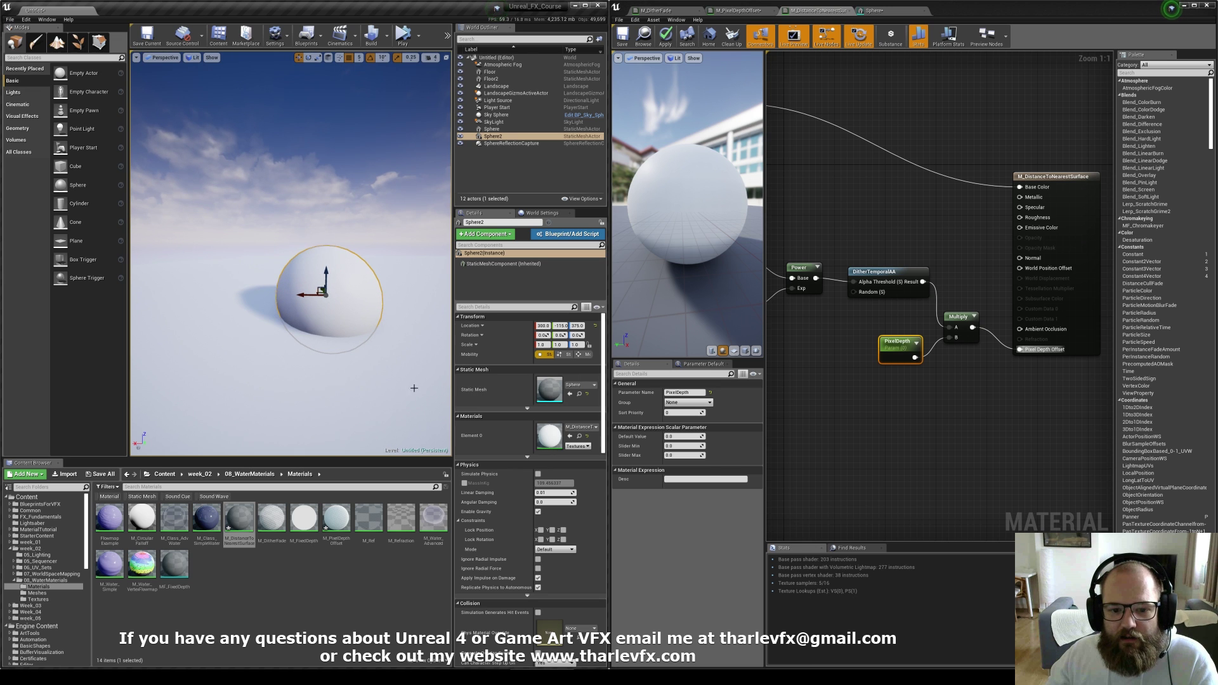
Set the PixelDepth parameter's default value to 10
mouse_move(682, 436)
mouse_down()
mouse_move(736, 436)
mouse_move(690, 437)
mouse_up()
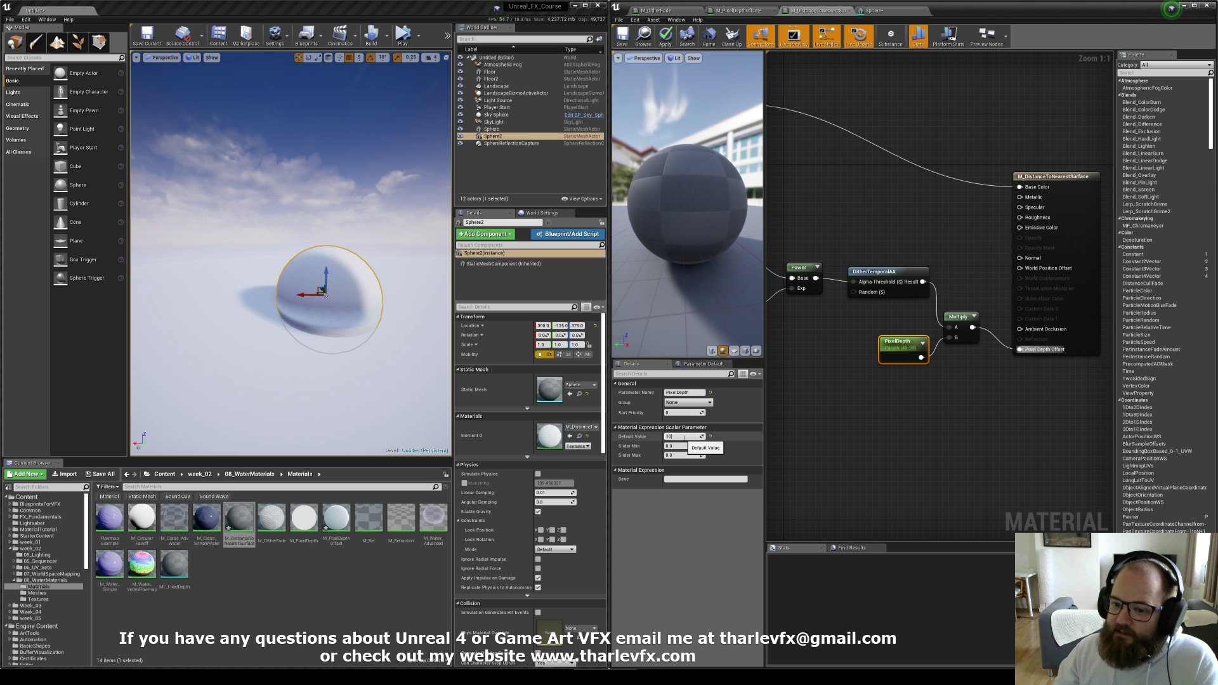
key(Return)
right_drag(876, 250, 923, 266)
click(923, 266)
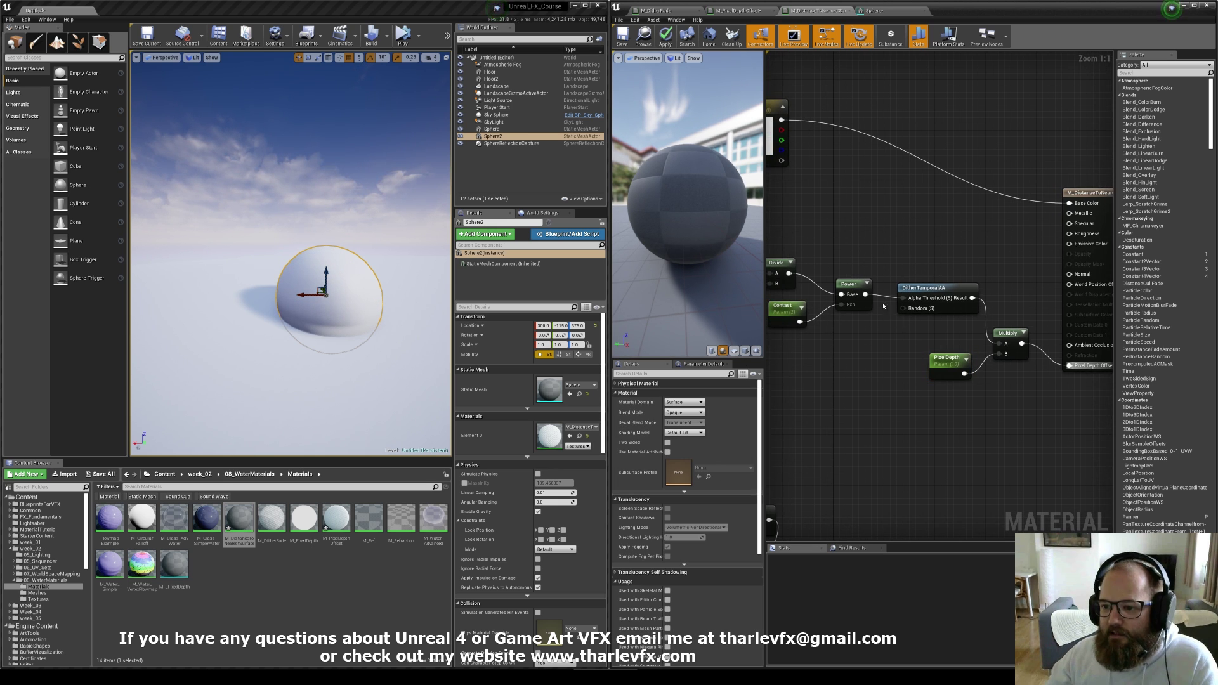
Move the DitherTemporalAA, PixelDepth and Multiply nodes further from Power to make room between them
click(924, 289)
scroll(924, 289, down, 4)
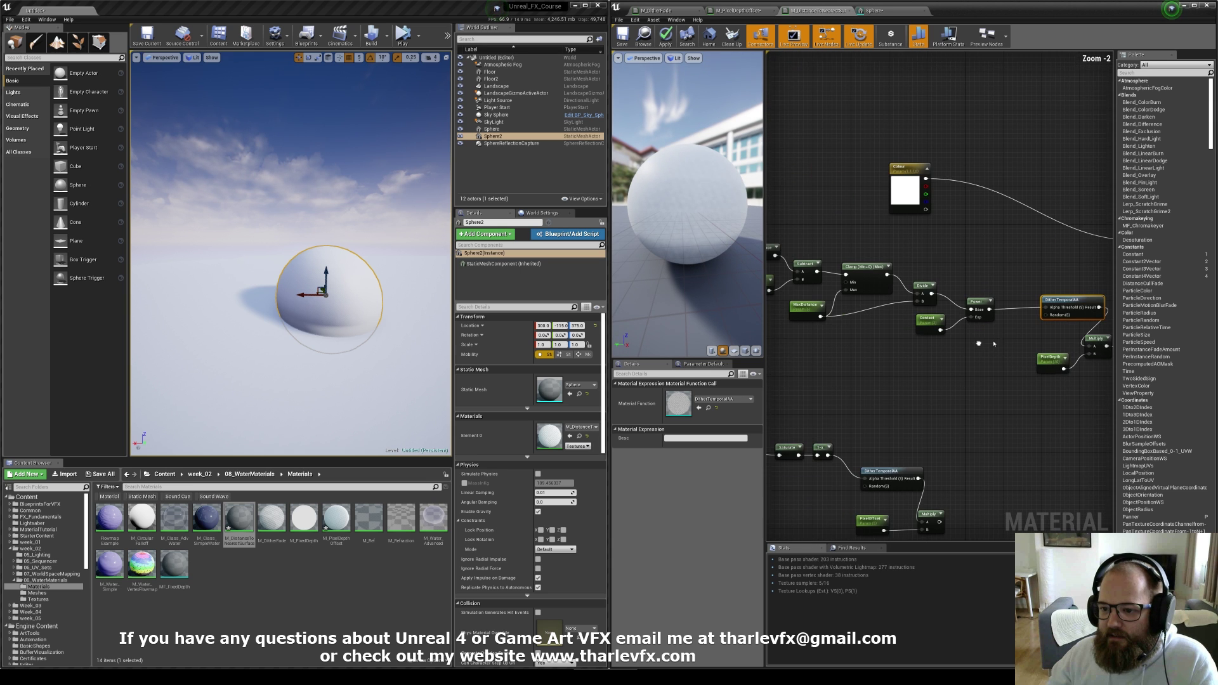
right_drag(1006, 358, 1046, 359)
drag(1046, 358, 807, 249)
right_drag(1030, 343, 889, 336)
scroll(889, 336, up, 3)
Add a Saturate node fed by Power, and shift the DitherTemporalAA, PixelDepth and Multiply nodes further away
drag(826, 287, 865, 278)
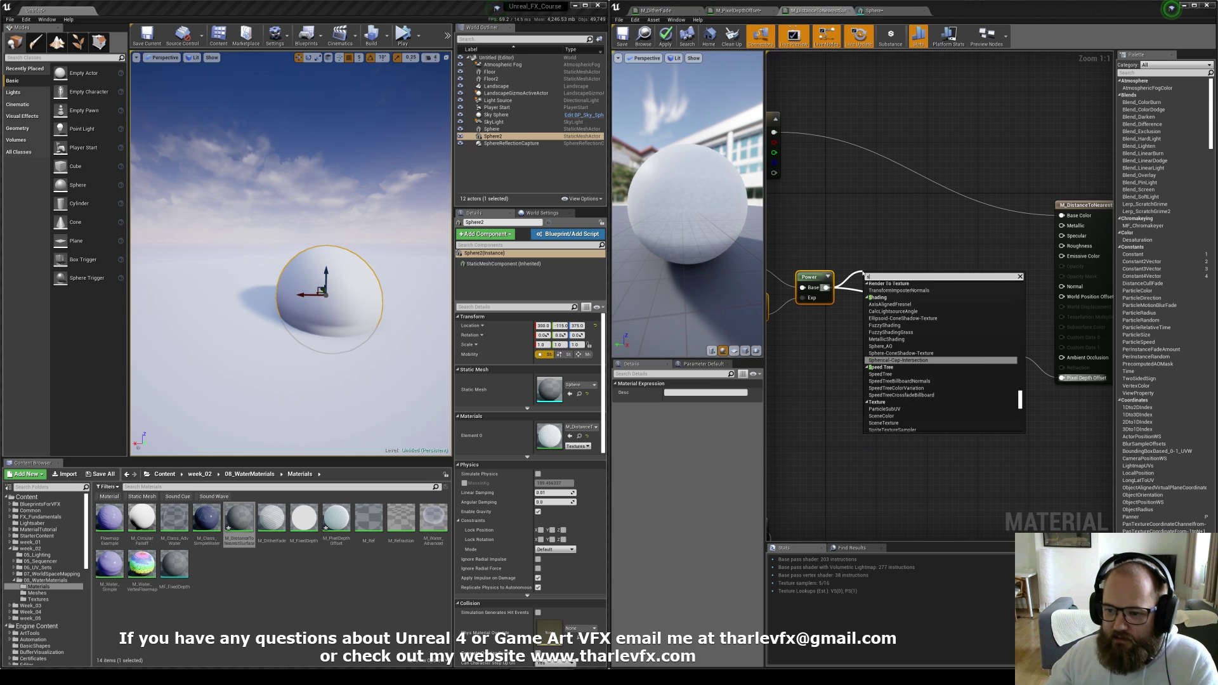
text(sat)
click(879, 305)
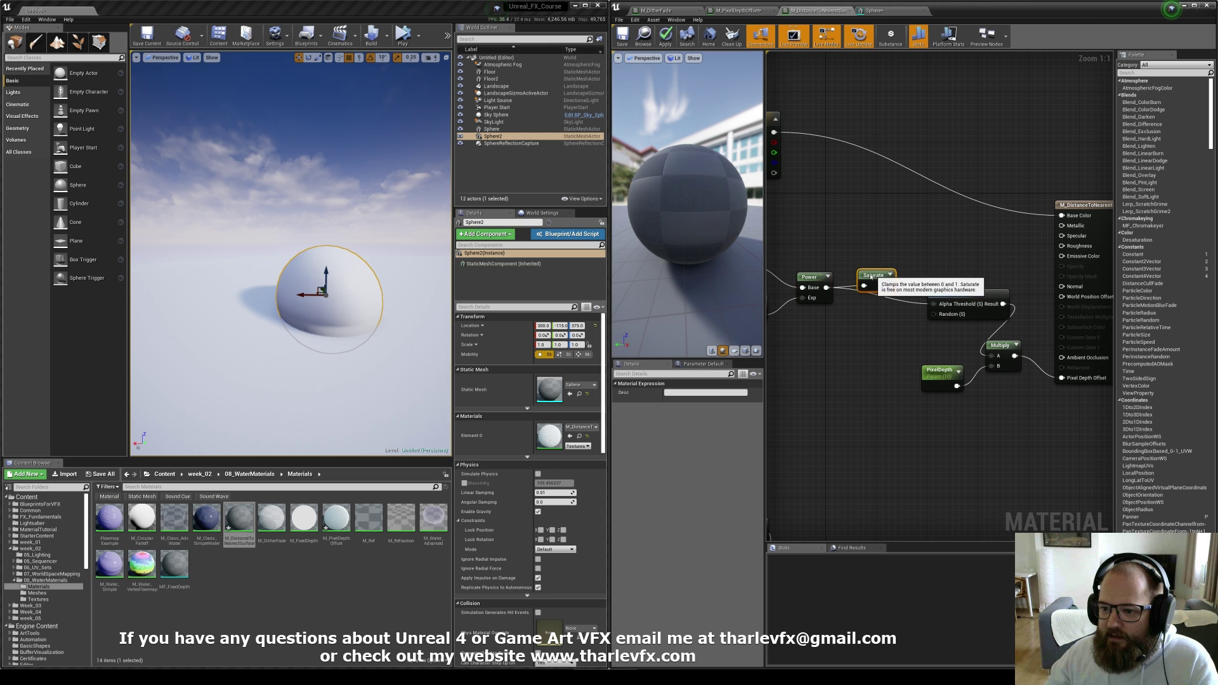
click(894, 285)
right_drag(1049, 399, 949, 406)
drag(995, 444, 942, 305)
click(818, 316)
right_drag(816, 315, 925, 337)
Add a OneMinus node fed by Saturate and place it close beside that node
drag(886, 315, 923, 309)
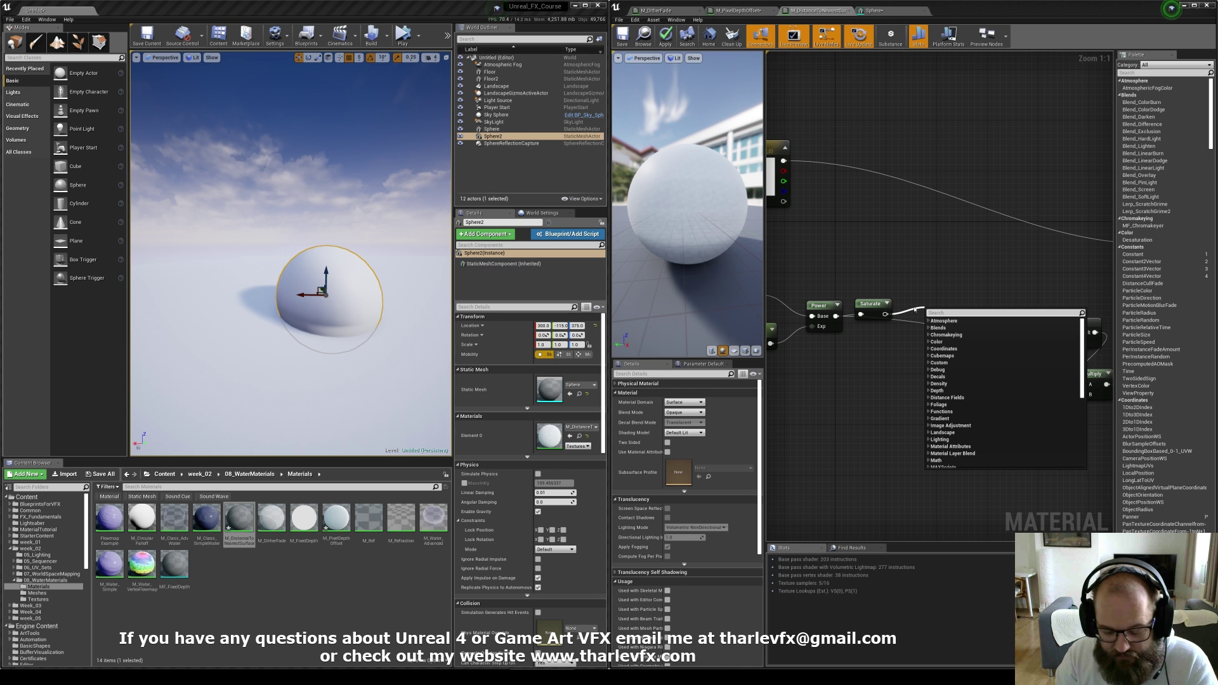
text(1-x)
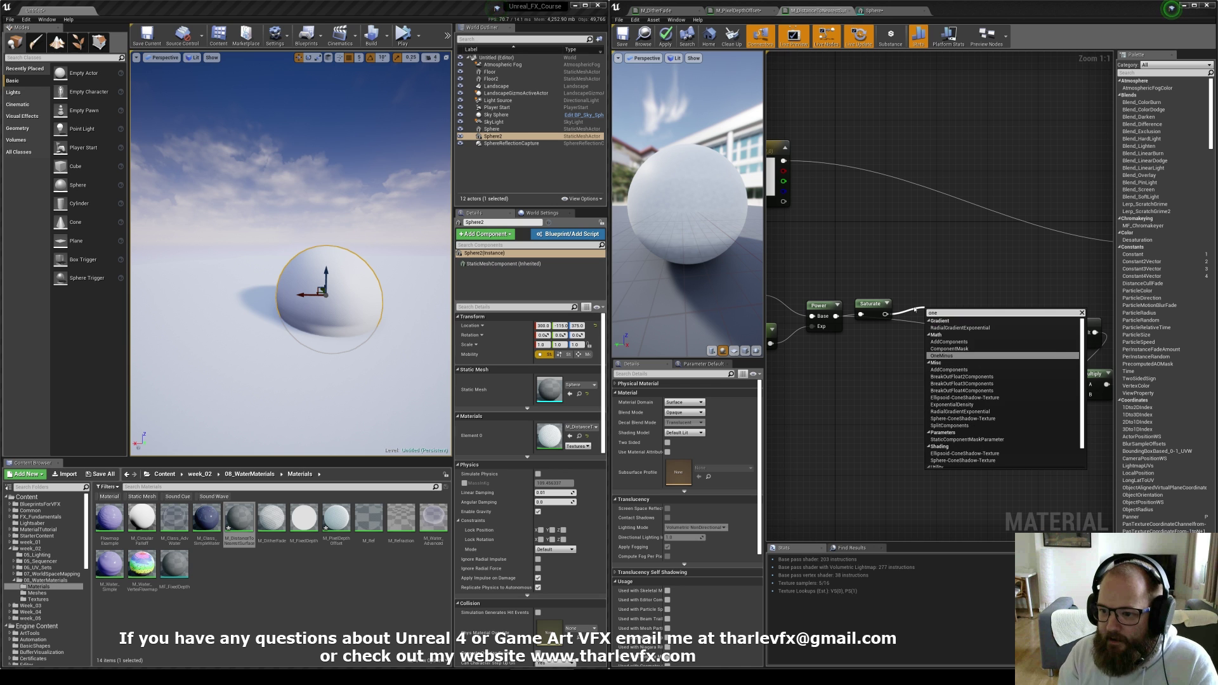
key(Return)
drag(932, 311, 915, 298)
ctrl+click(873, 305)
Connect the 1-x output to DitherTemporalAA's Alpha Threshold and apply the material
right_drag(965, 328, 1113, 390)
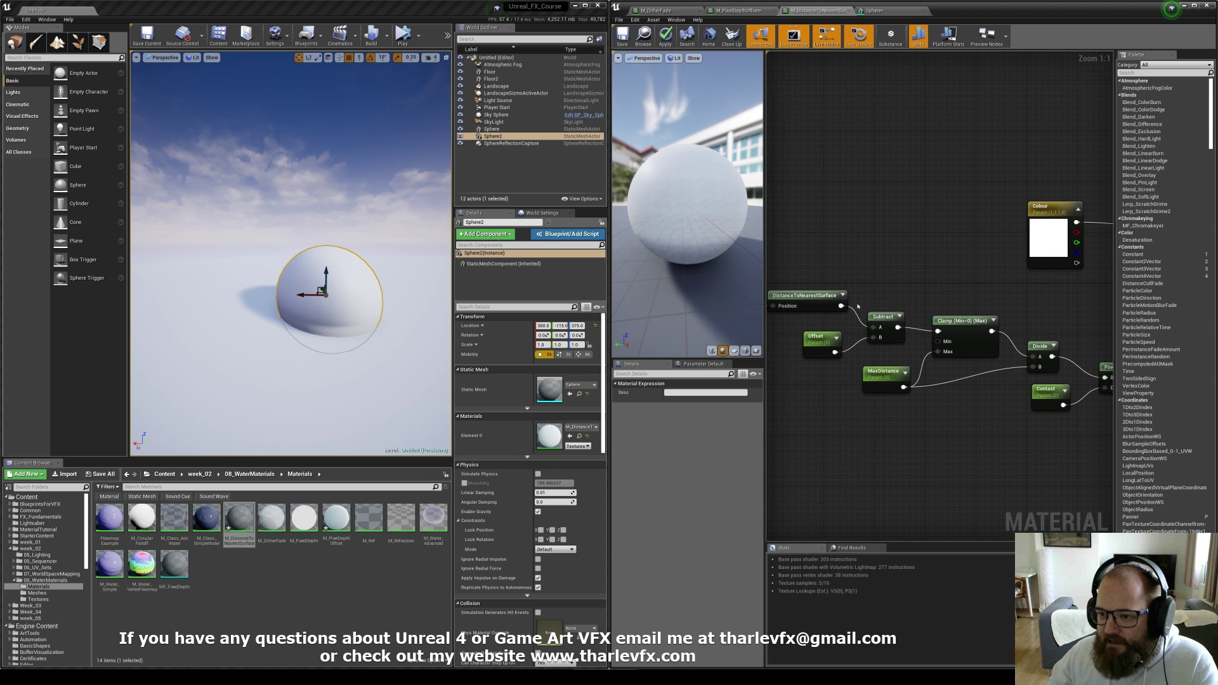
right_drag(1067, 347, 943, 311)
drag(975, 356, 914, 325)
click(898, 220)
click(666, 39)
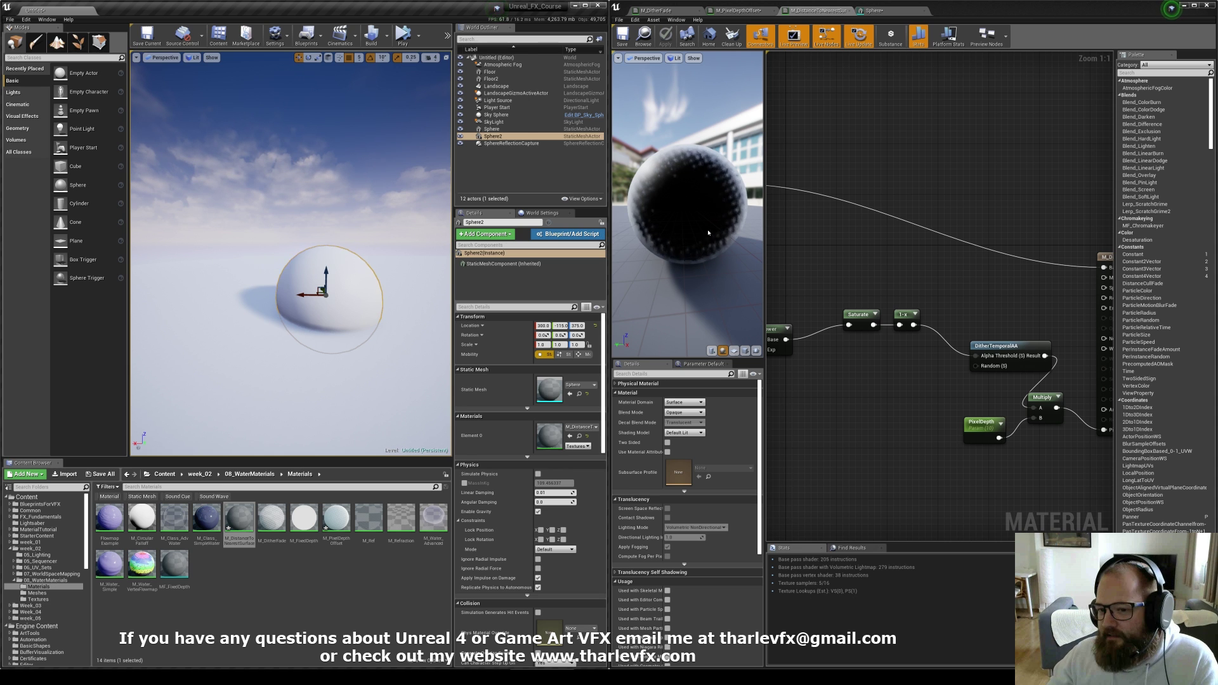
Deselect Sphere2 in the level and raise the PixelDepth parameter's default value to about 11.17
right_drag(352, 333, 384, 342)
key(Escape)
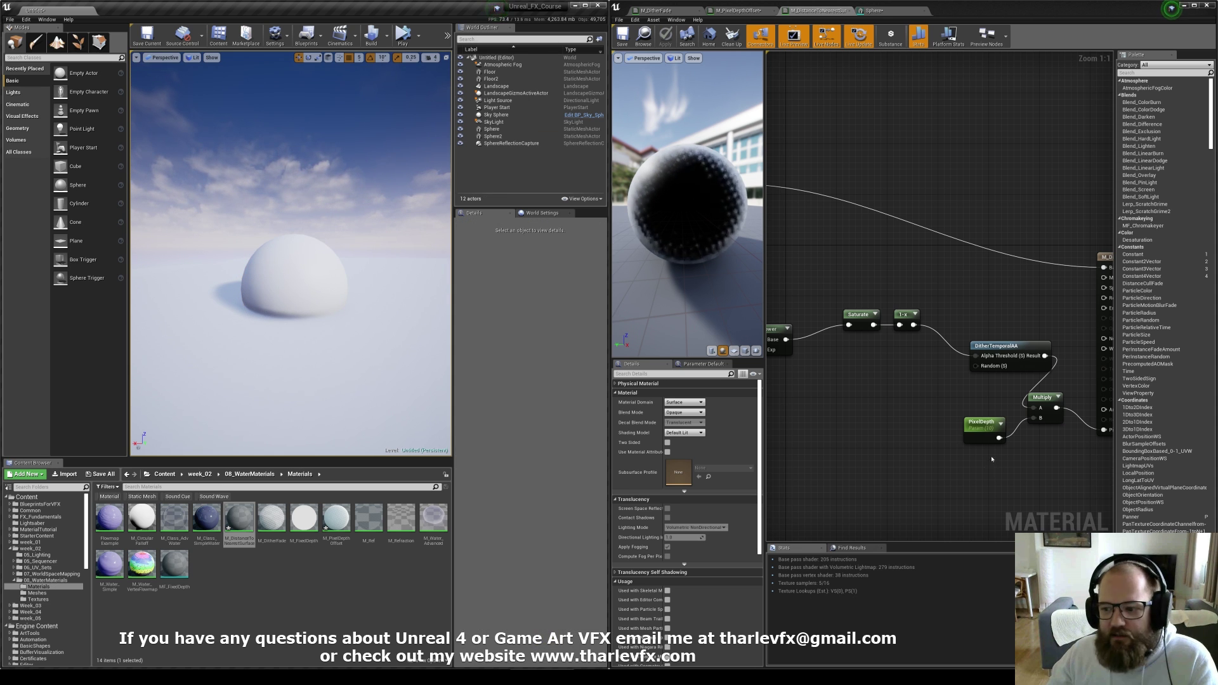
click(982, 424)
mouse_move(684, 436)
mouse_down()
mouse_move(720, 436)
mouse_move(691, 436)
mouse_move(702, 436)
mouse_up()
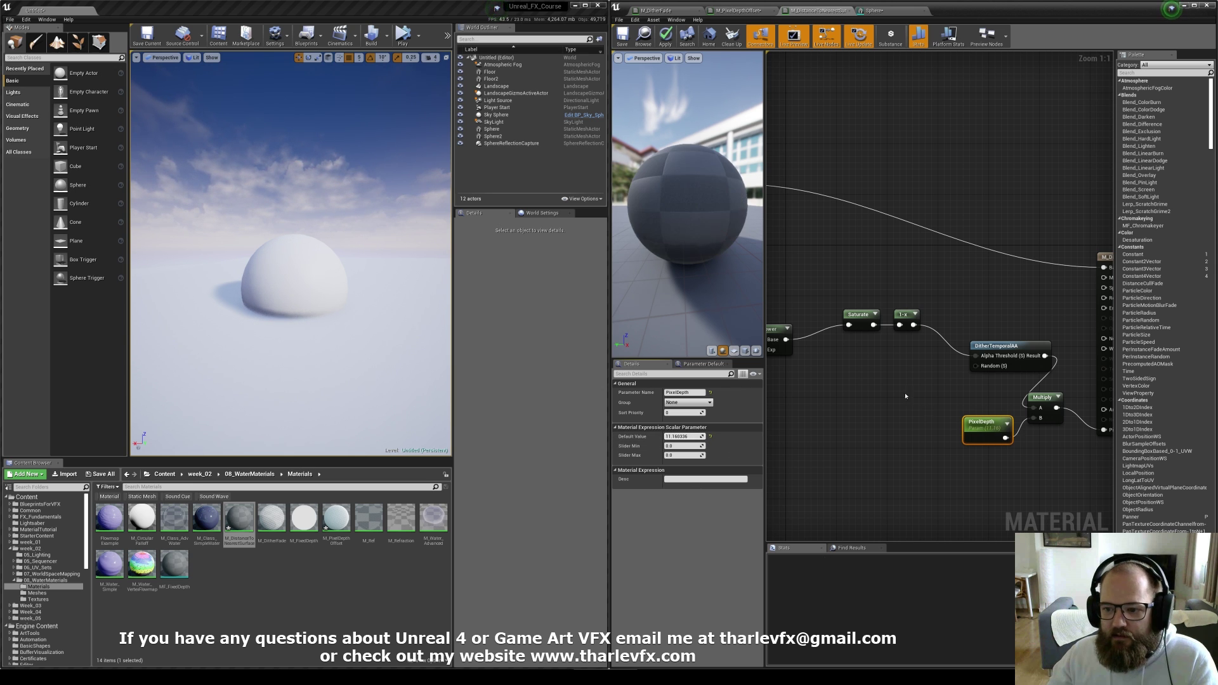
Set the MaxDistance parameter's default value to 8
right_drag(771, 362, 941, 388)
click(874, 379)
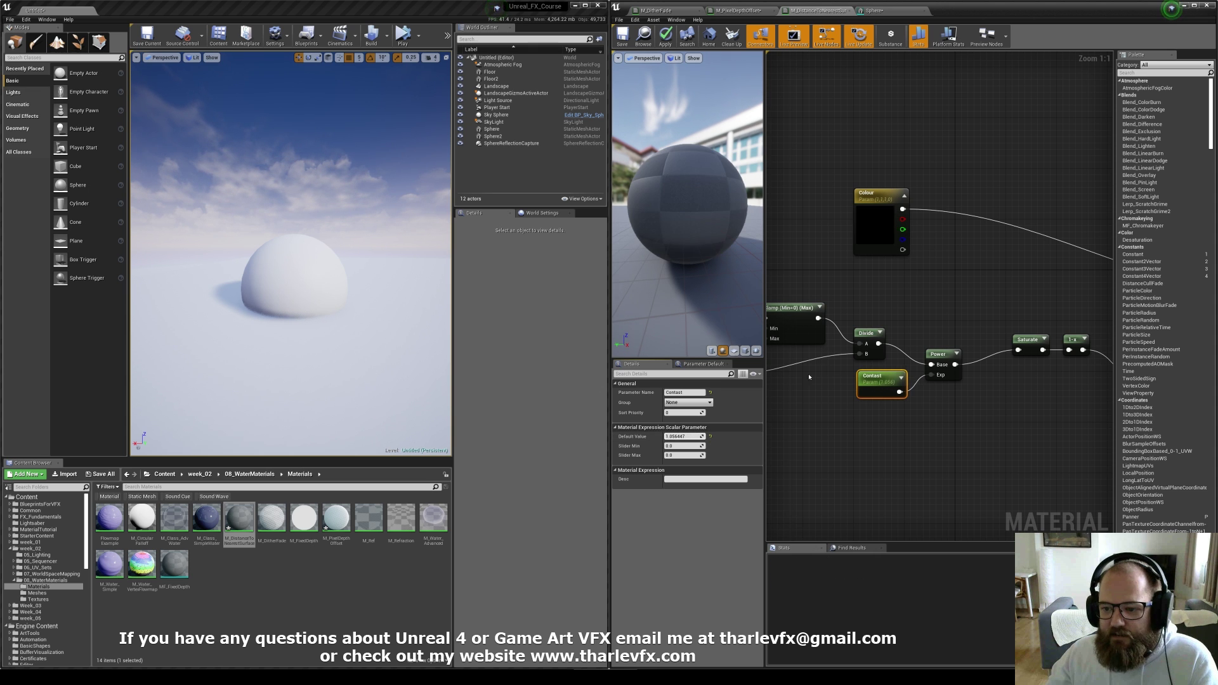
right_drag(774, 356, 990, 408)
click(929, 411)
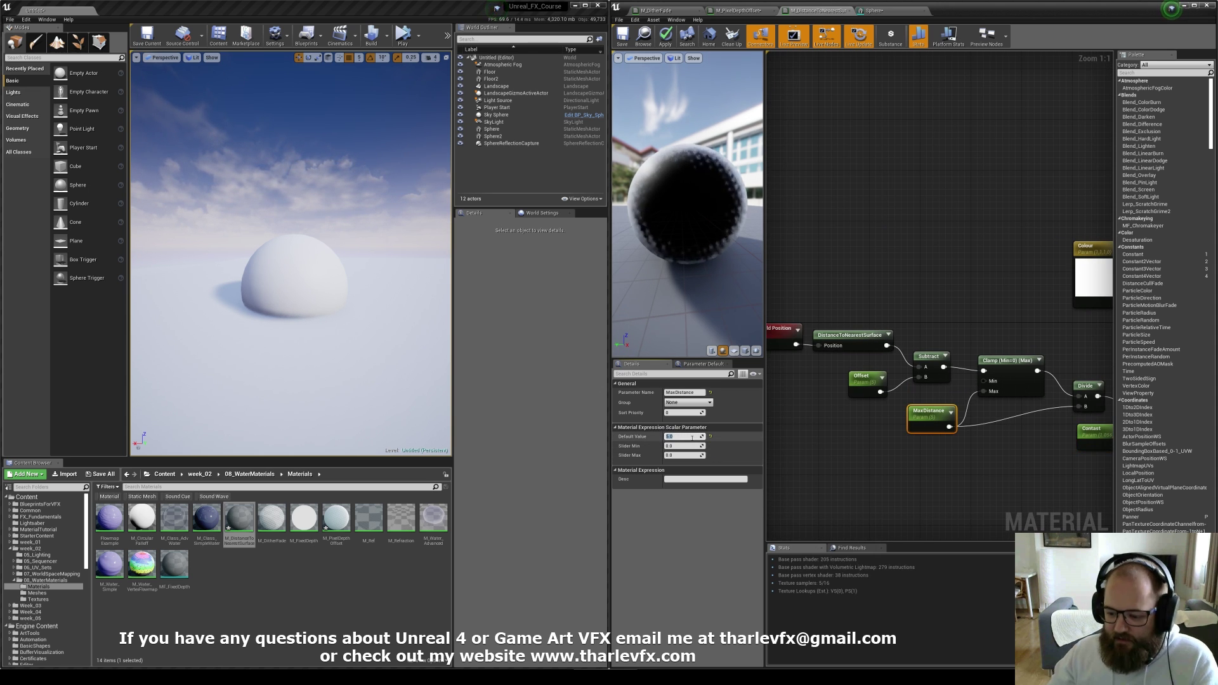
click(691, 437)
text(8)
key(Return)
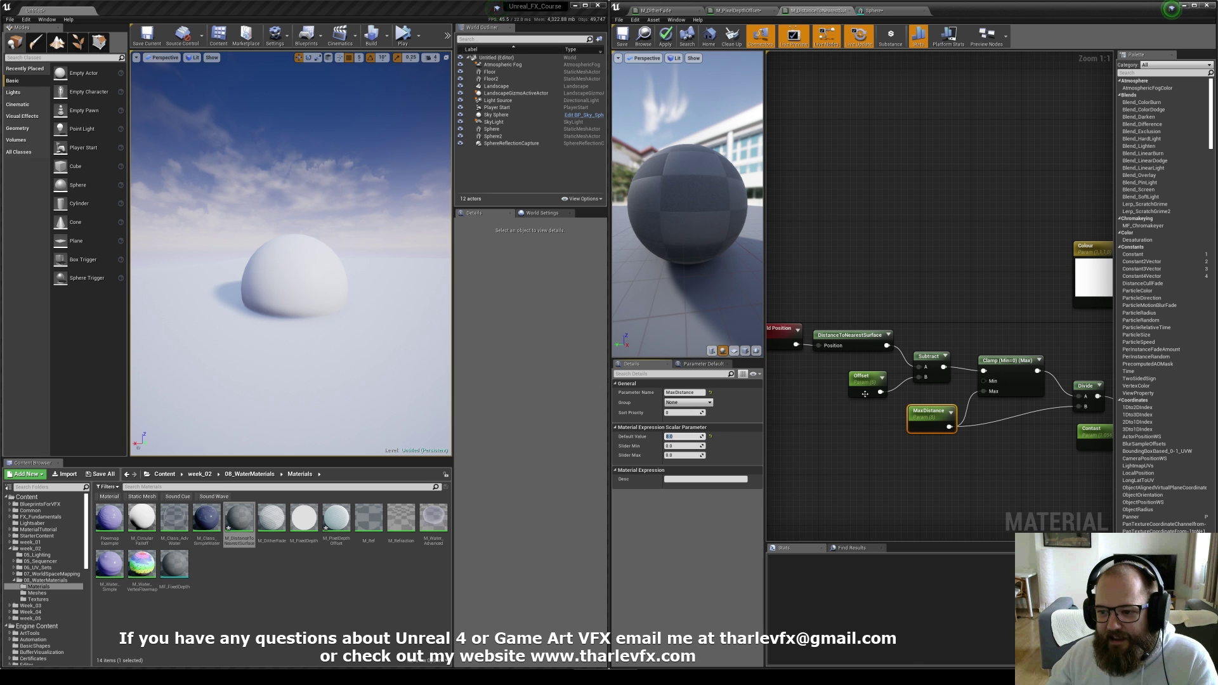
click(819, 388)
Examine Sphere2's blend with the floor from several angles, then inspect it in the Shader Complexity view mode
alt+drag(365, 316, 359, 321)
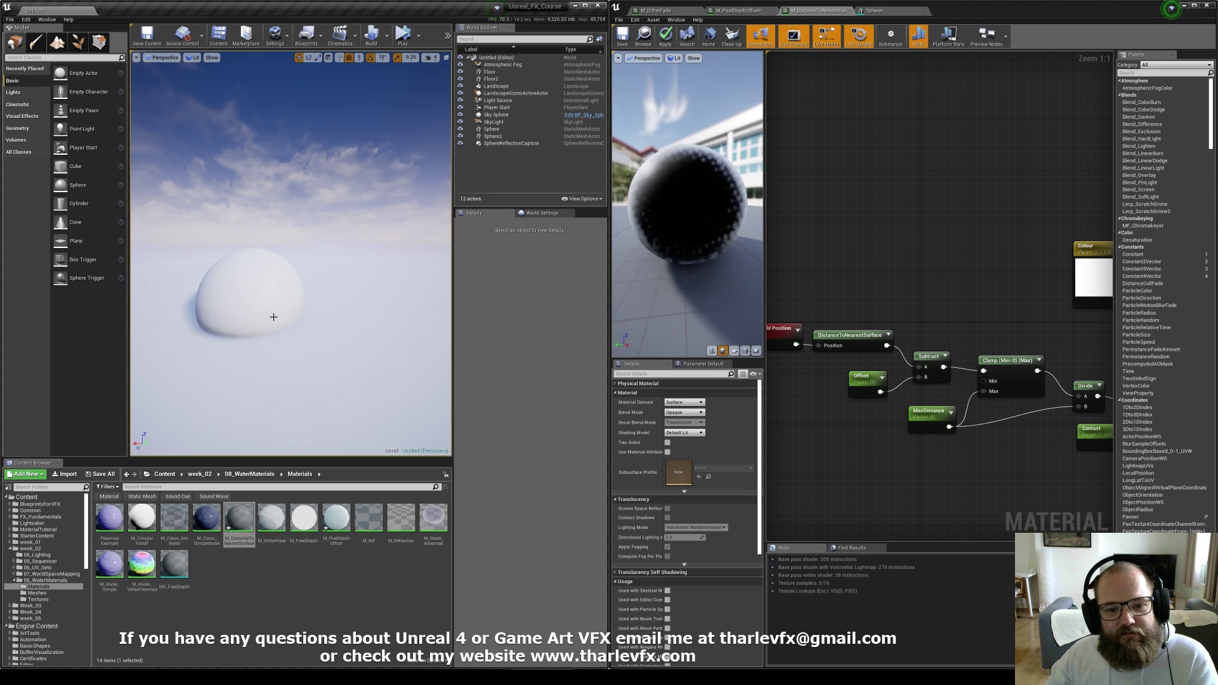
right_drag(309, 340, 359, 331)
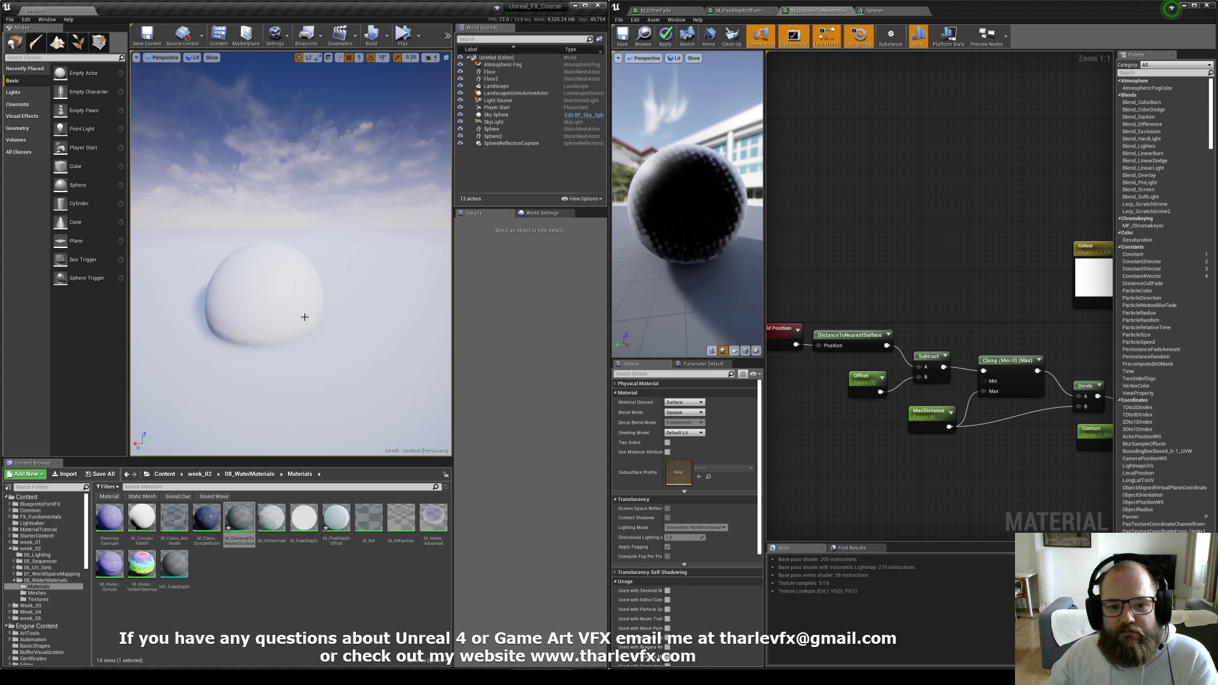
right_drag(258, 346, 308, 331)
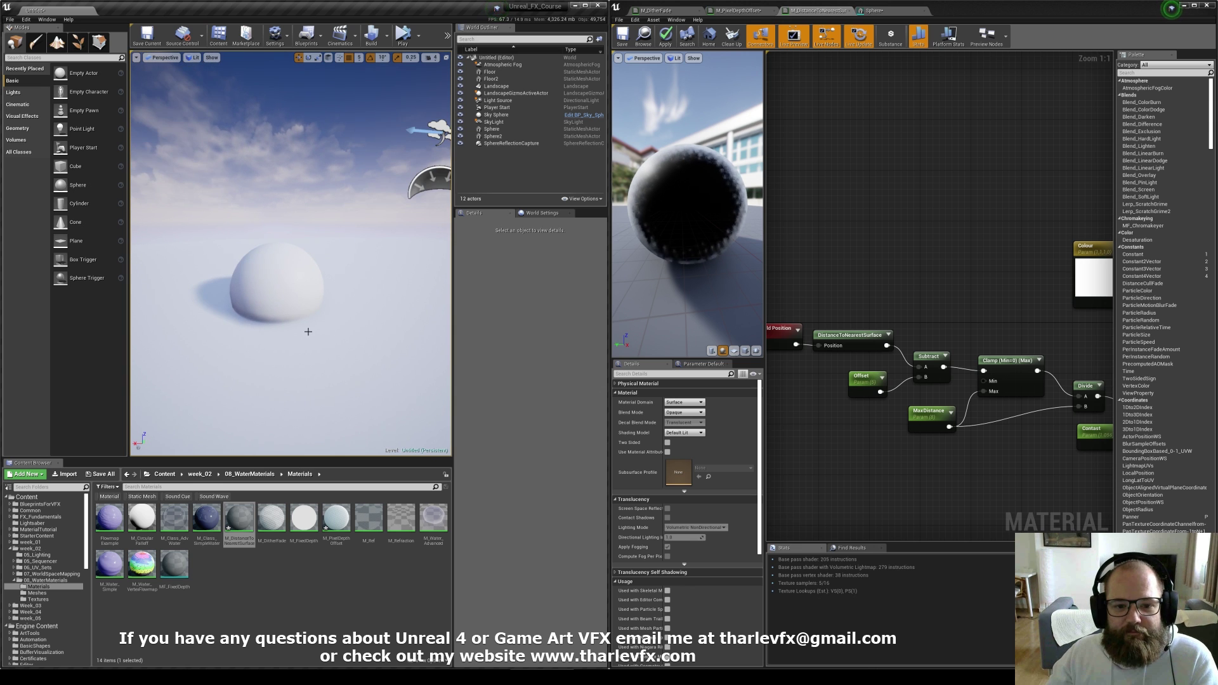
click(911, 284)
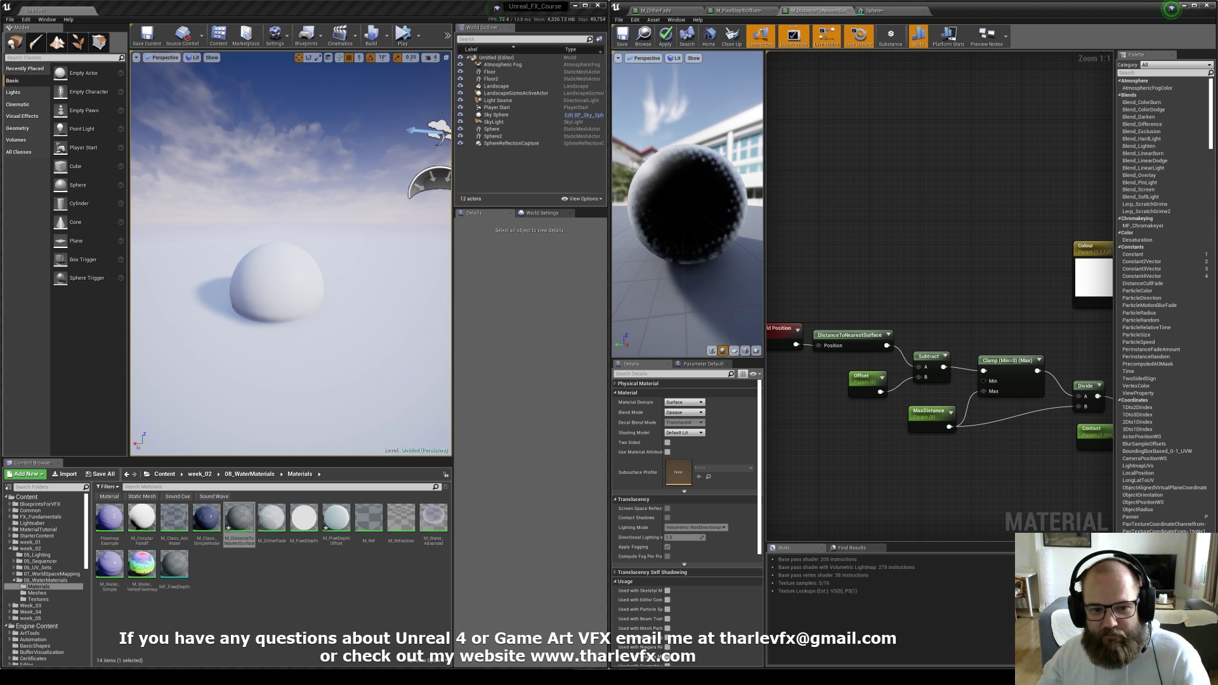
right_drag(324, 305, 330, 342)
key(alt+8)
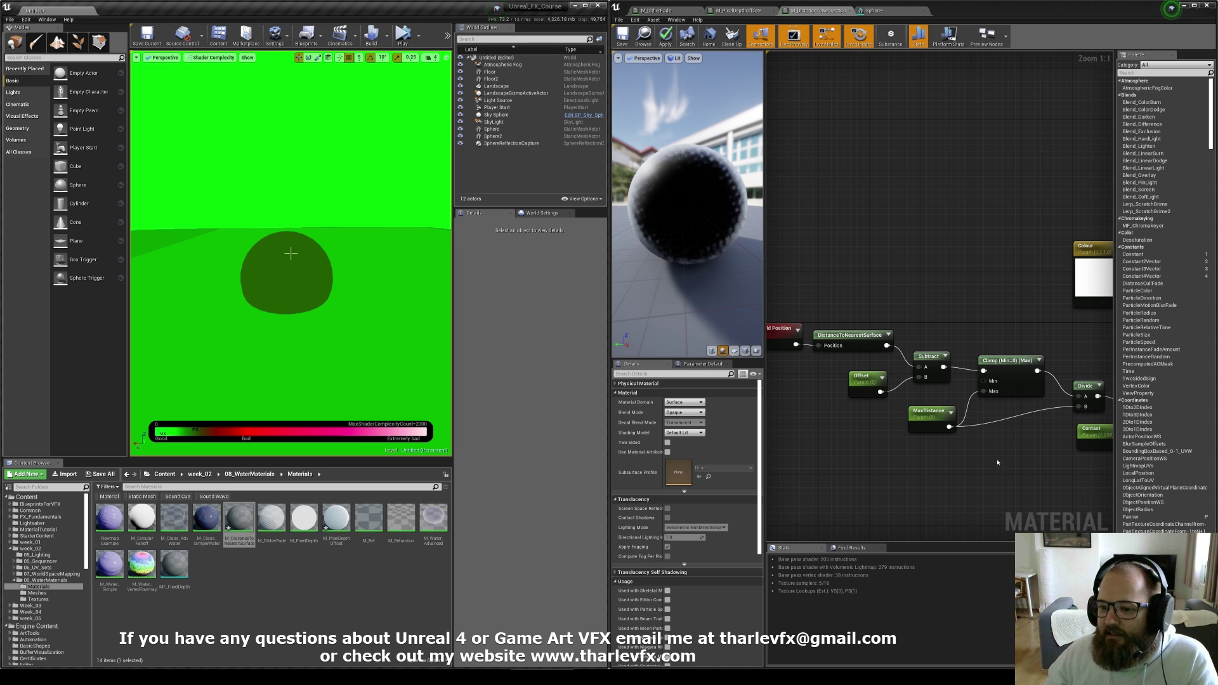
right_drag(997, 462, 810, 435)
right_drag(287, 267, 267, 286)
Set the Blend Mode to Masked and drive Opacity Mask from DitherTemporalAA instead of feeding Multiply into Pixel Depth Offset
right_drag(1025, 335, 810, 340)
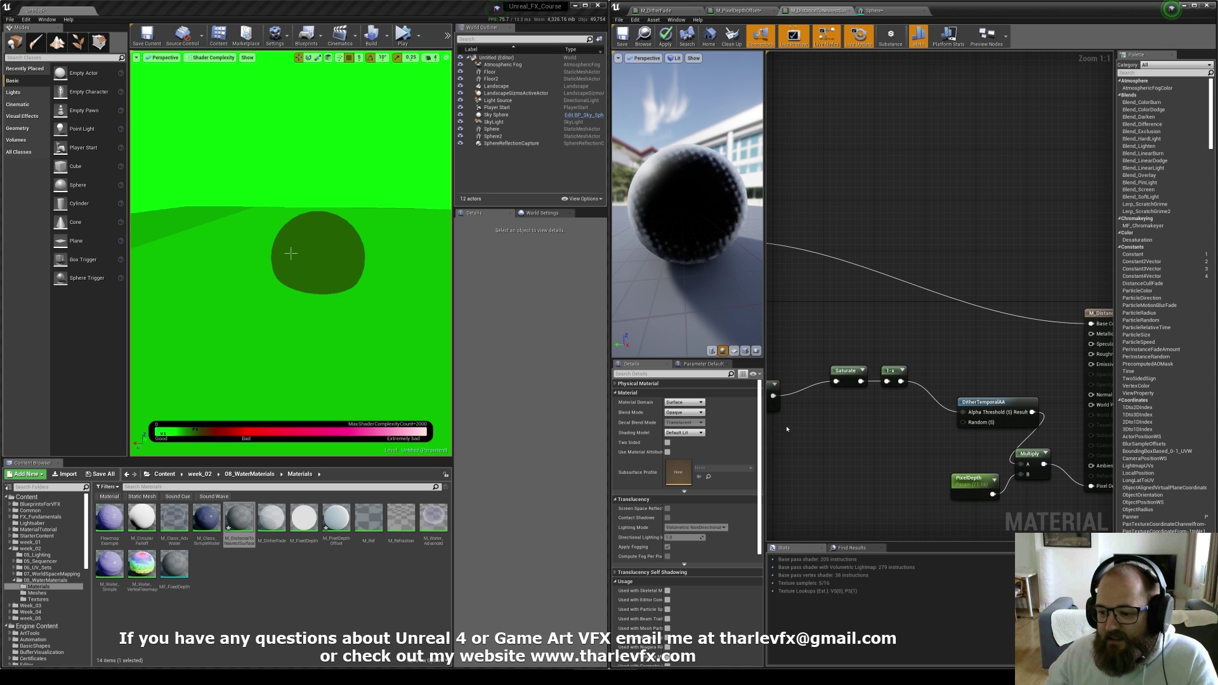
right_drag(965, 365, 876, 341)
click(685, 412)
click(680, 427)
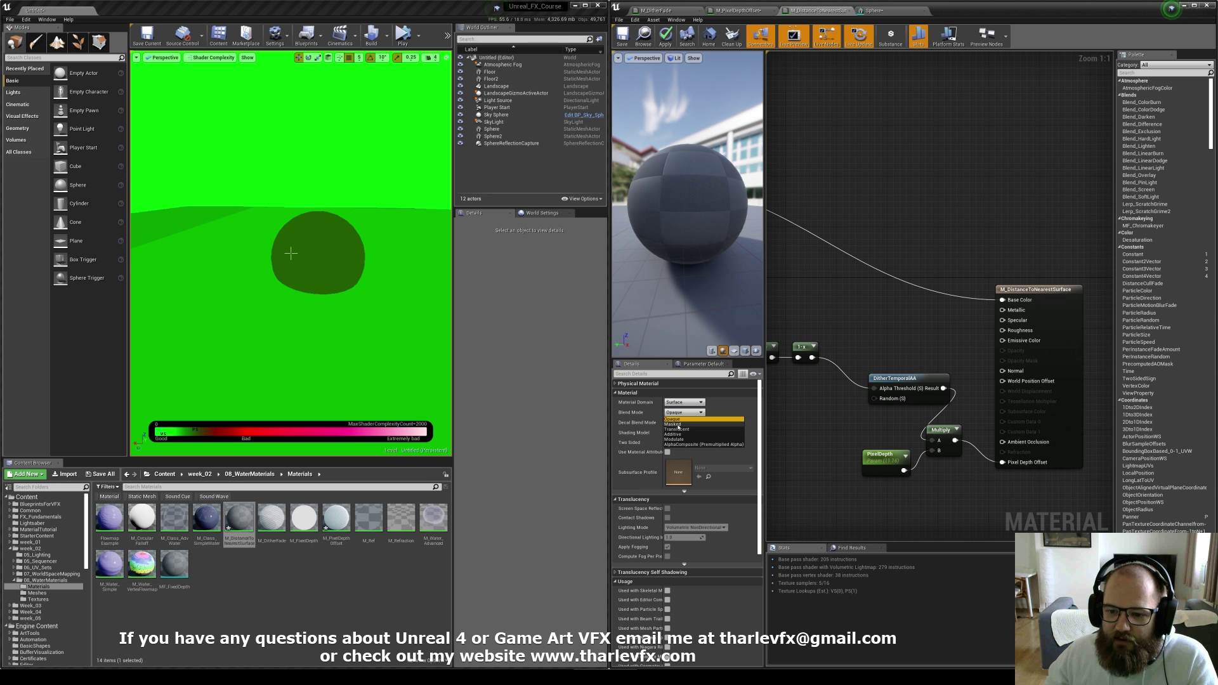
drag(1002, 361, 943, 388)
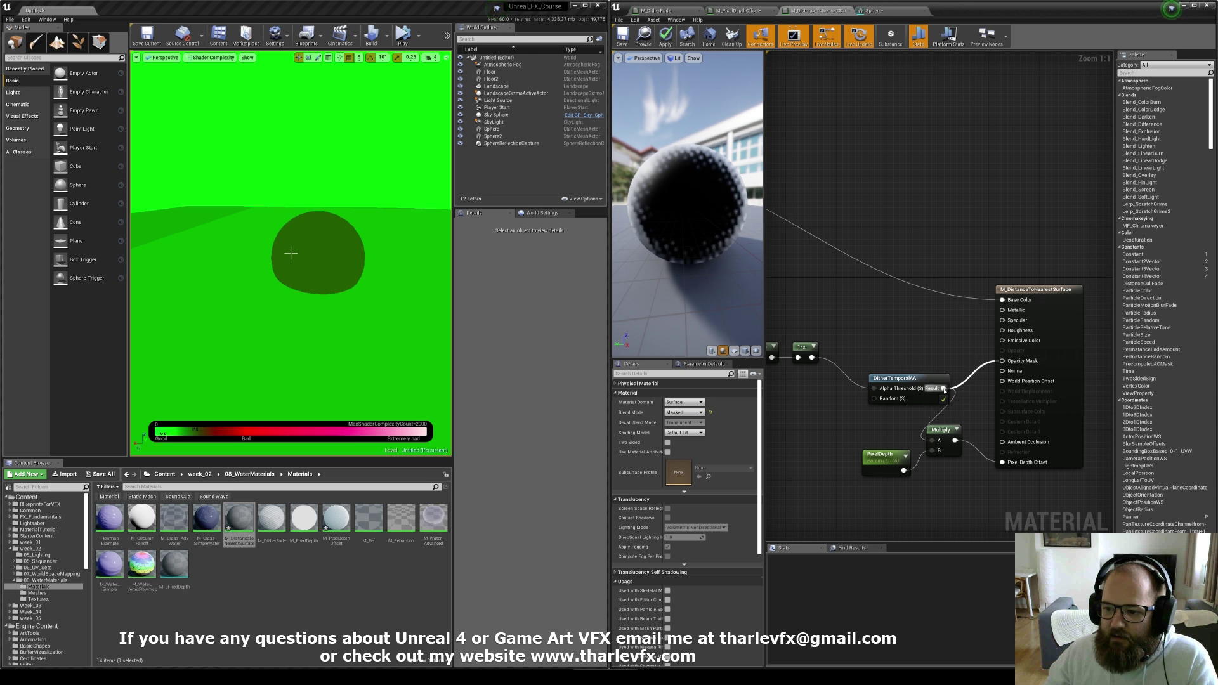
alt+click(1003, 463)
Connect Saturate directly to DitherTemporalAA's Alpha Threshold, bypassing 1-x, and apply the material to inspect its shader complexity
right_drag(812, 359, 870, 358)
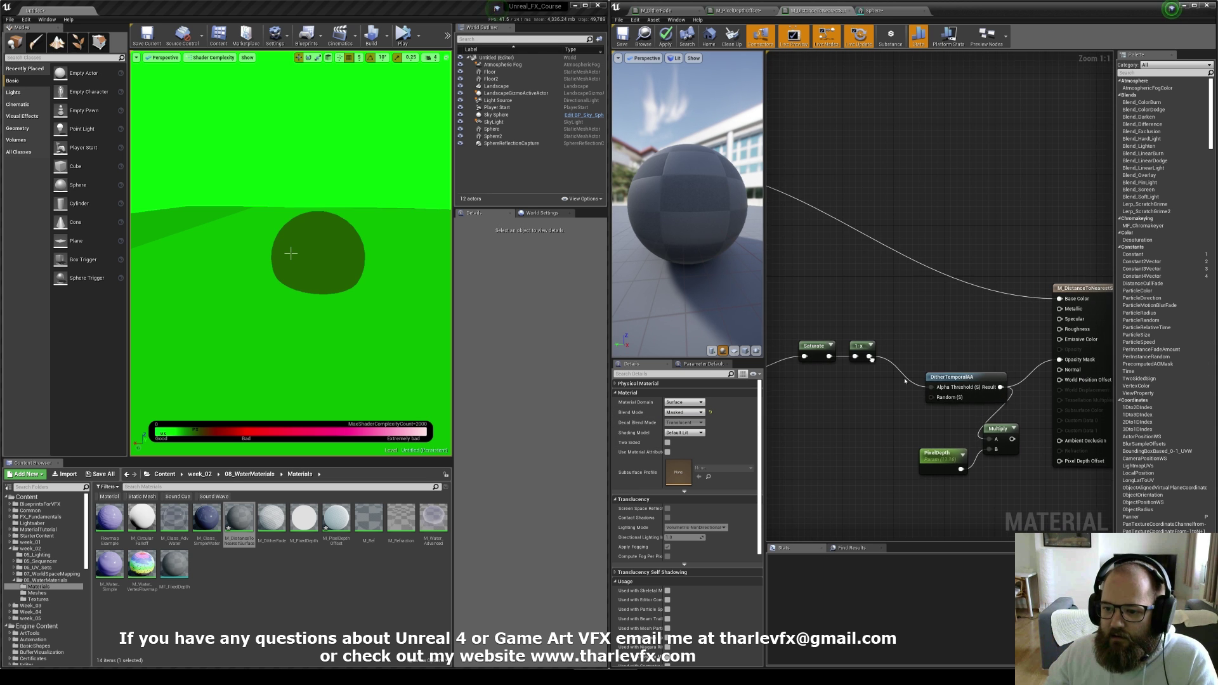
drag(933, 386, 831, 358)
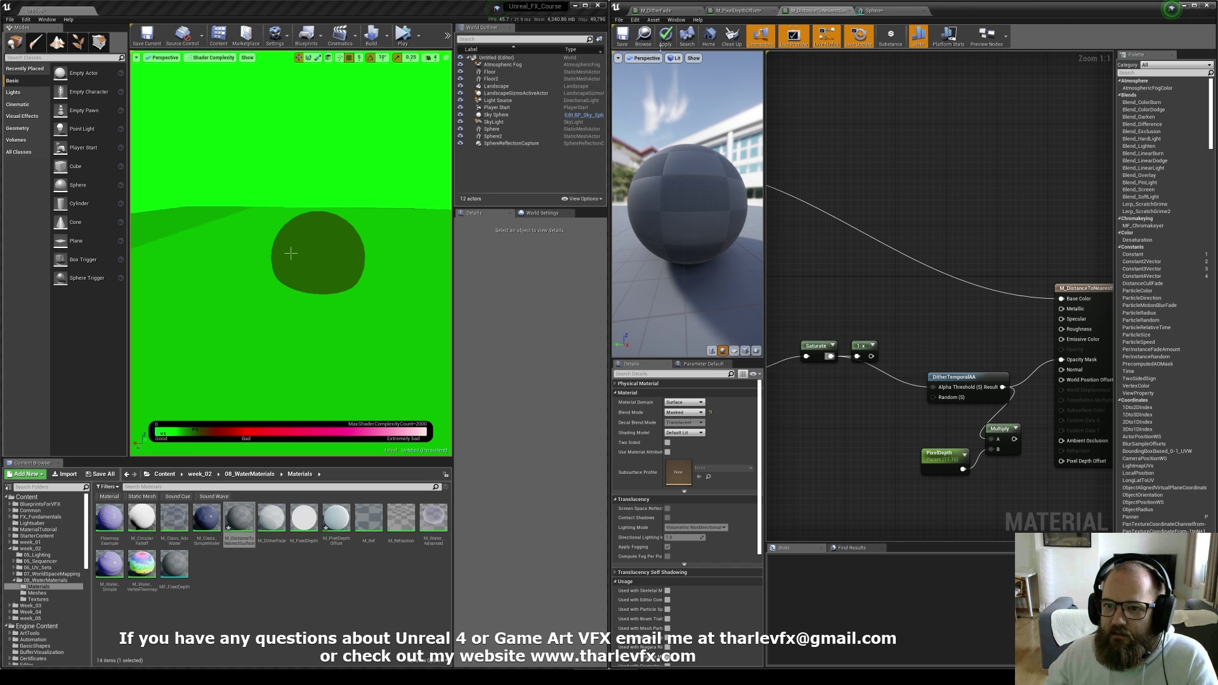
click(663, 39)
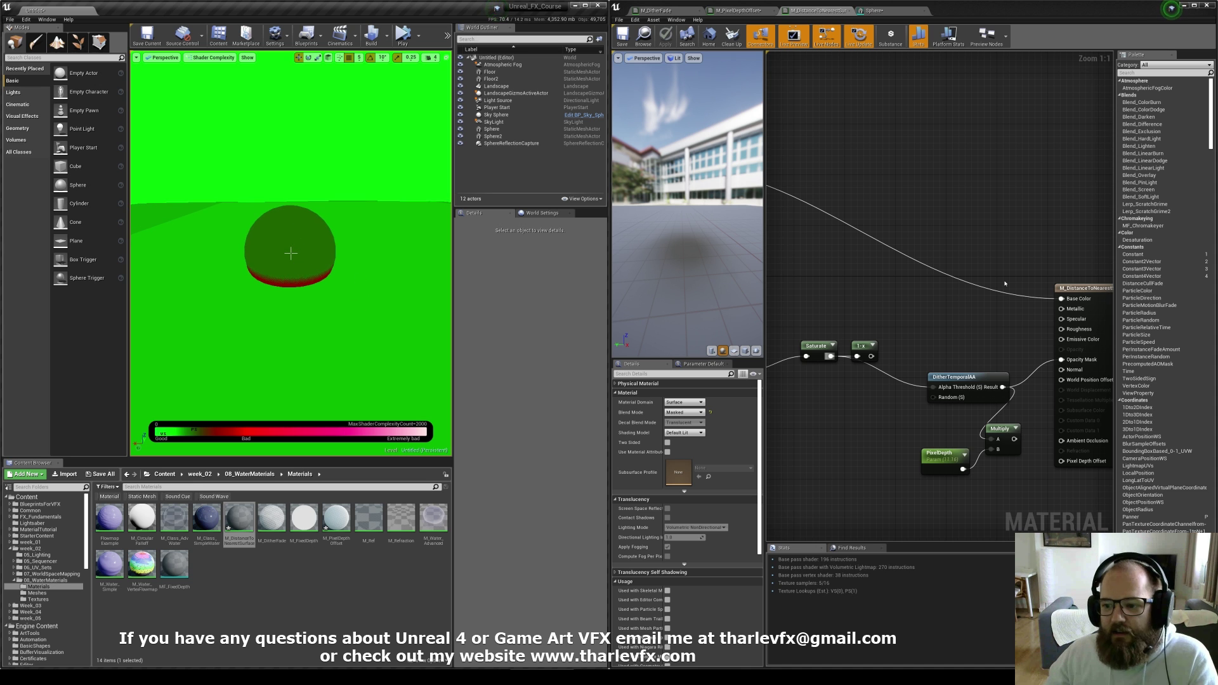
mouse_move(338, 285)
right_down()
mouse_move(413, 285)
mouse_move(319, 278)
right_up()
Apply the material with its Blend Mode set to Opaque, then return the level view to Lit
click(902, 341)
click(684, 413)
click(681, 421)
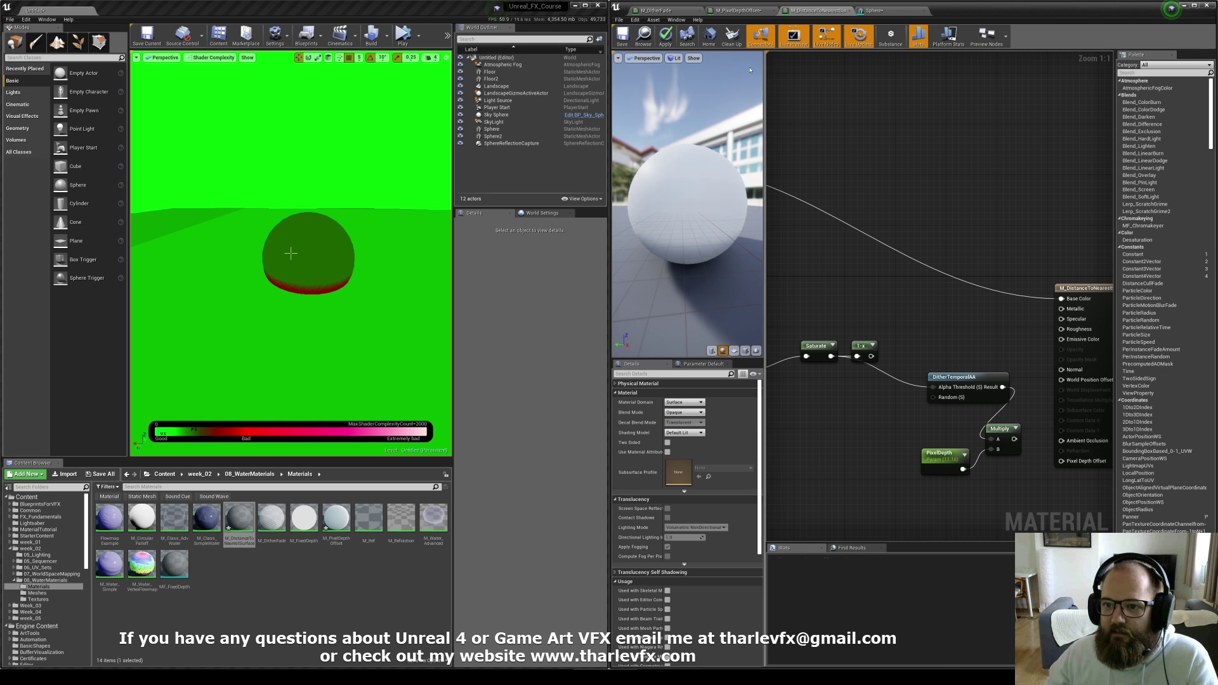
click(671, 42)
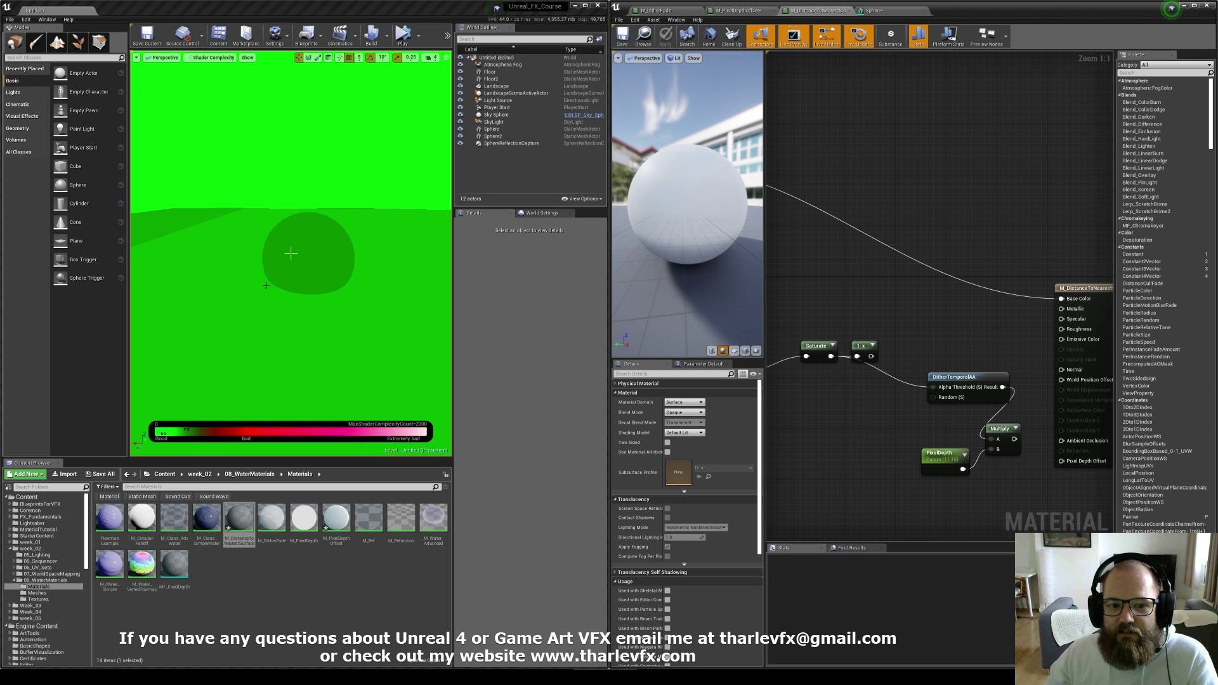
mouse_move(319, 280)
right_down()
mouse_move(298, 275)
mouse_move(333, 283)
right_up()
key(alt+4)
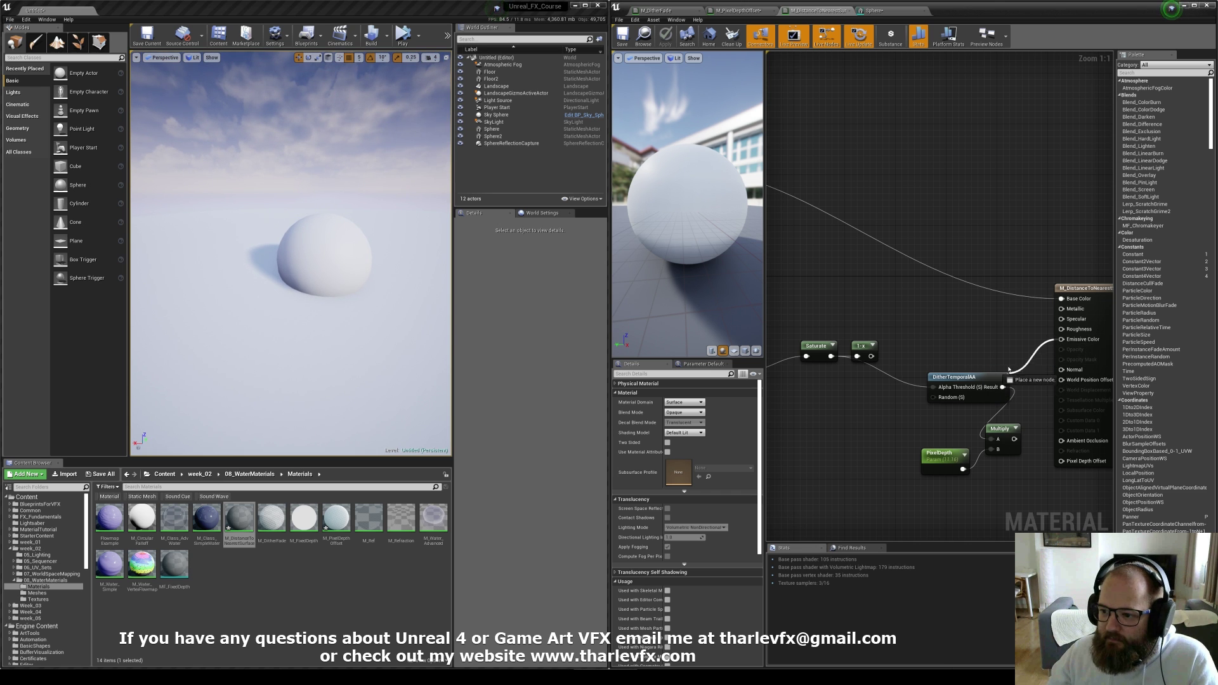
Reconnect Multiply to Pixel Depth Offset, apply the material and check the sphere in the level
right_drag(1055, 465, 1006, 451)
drag(1013, 446, 965, 425)
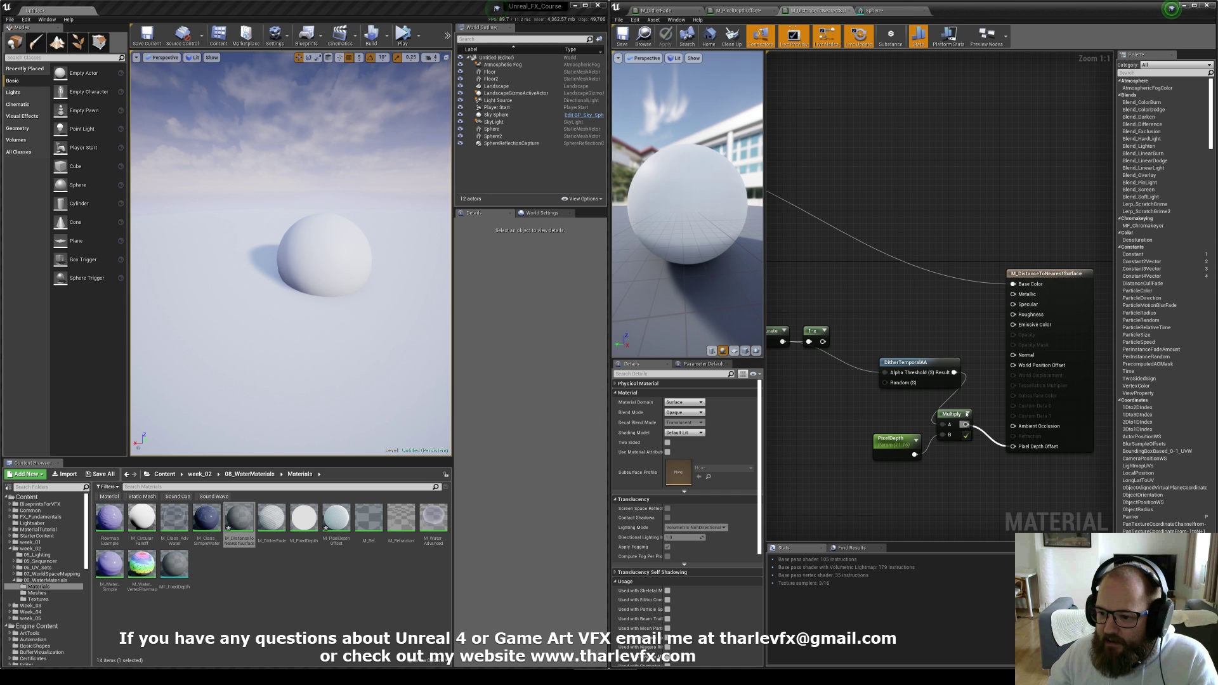
click(685, 413)
click(810, 356)
click(665, 40)
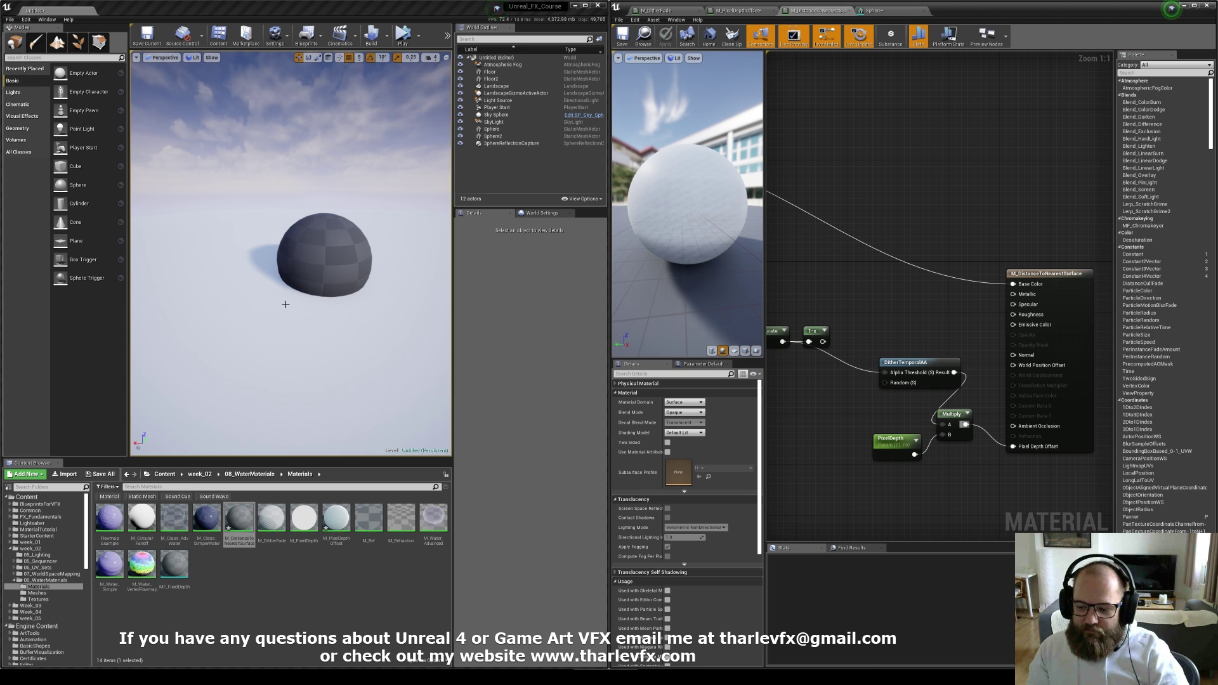
mouse_move(287, 304)
right_down()
mouse_move(303, 289)
mouse_move(340, 329)
mouse_move(323, 285)
mouse_move(296, 298)
right_up()
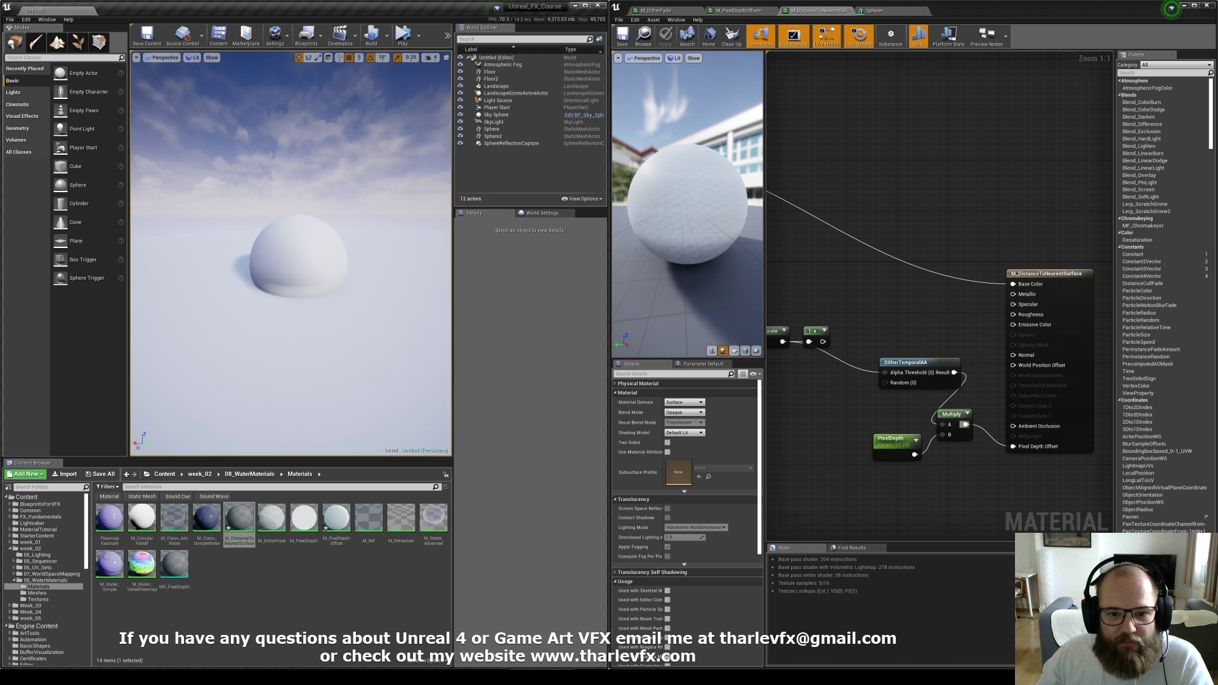
Set PixelDepth's default value to 10 and apply the material with 1-x reconnected to DitherTemporalAA's Alpha Threshold
click(883, 440)
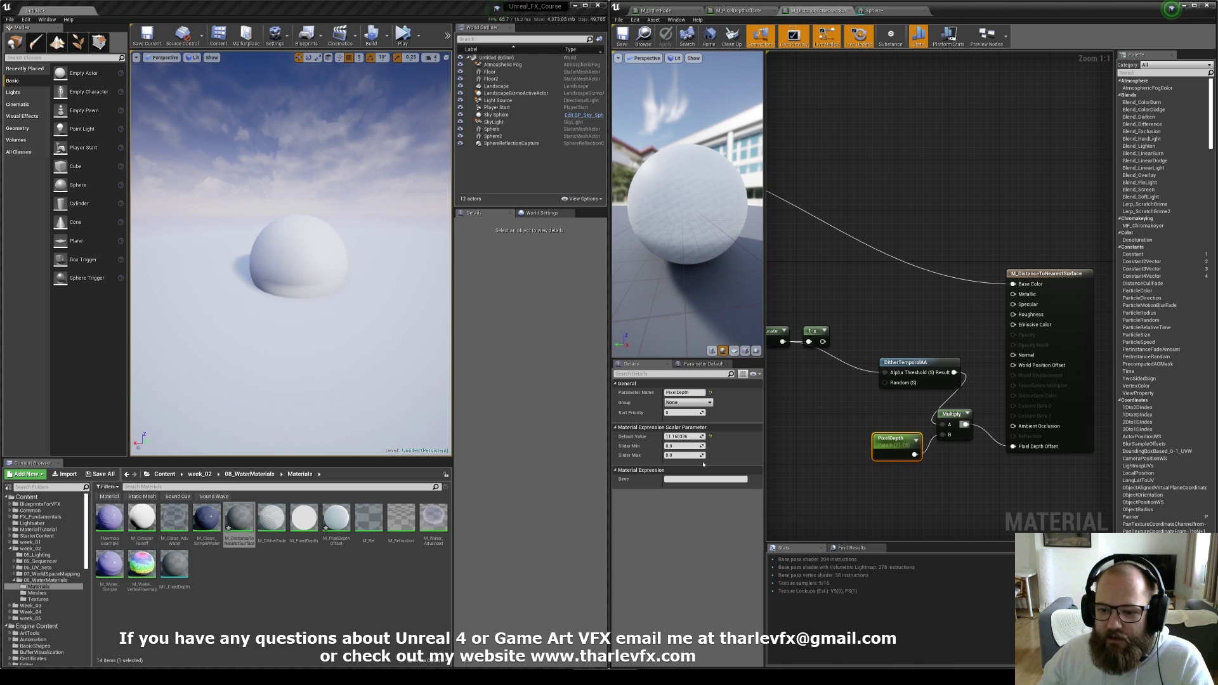
click(682, 437)
text(20)
key(Return)
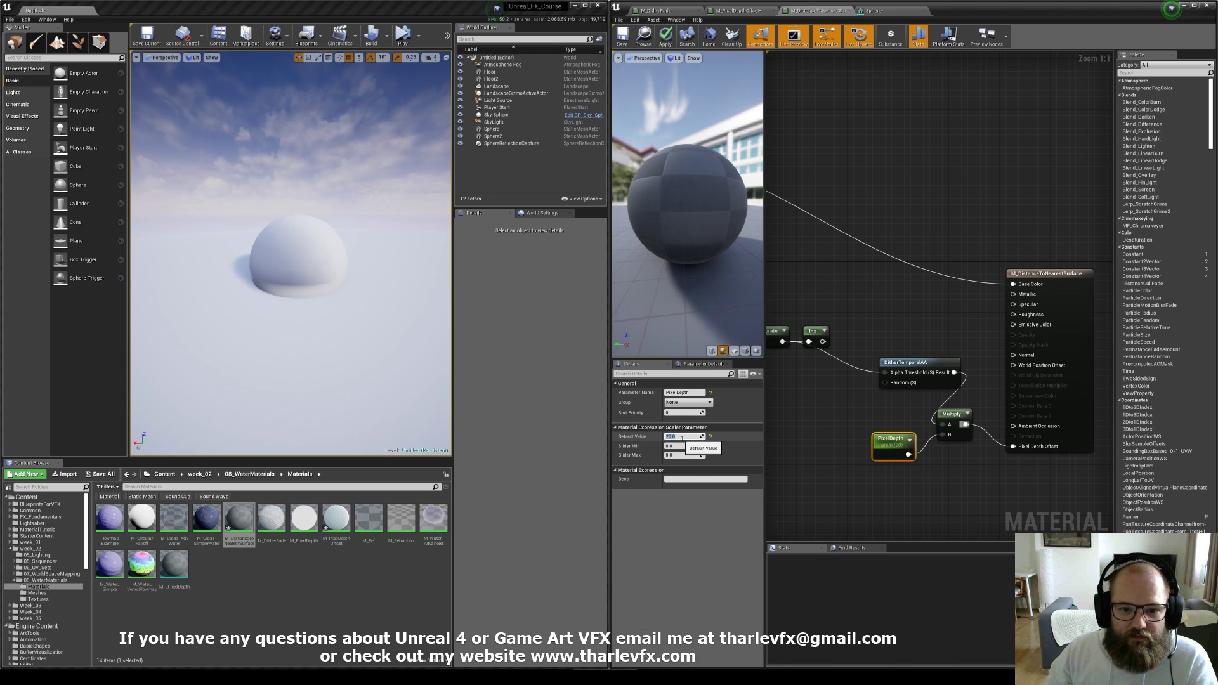
text(10)
key(Return)
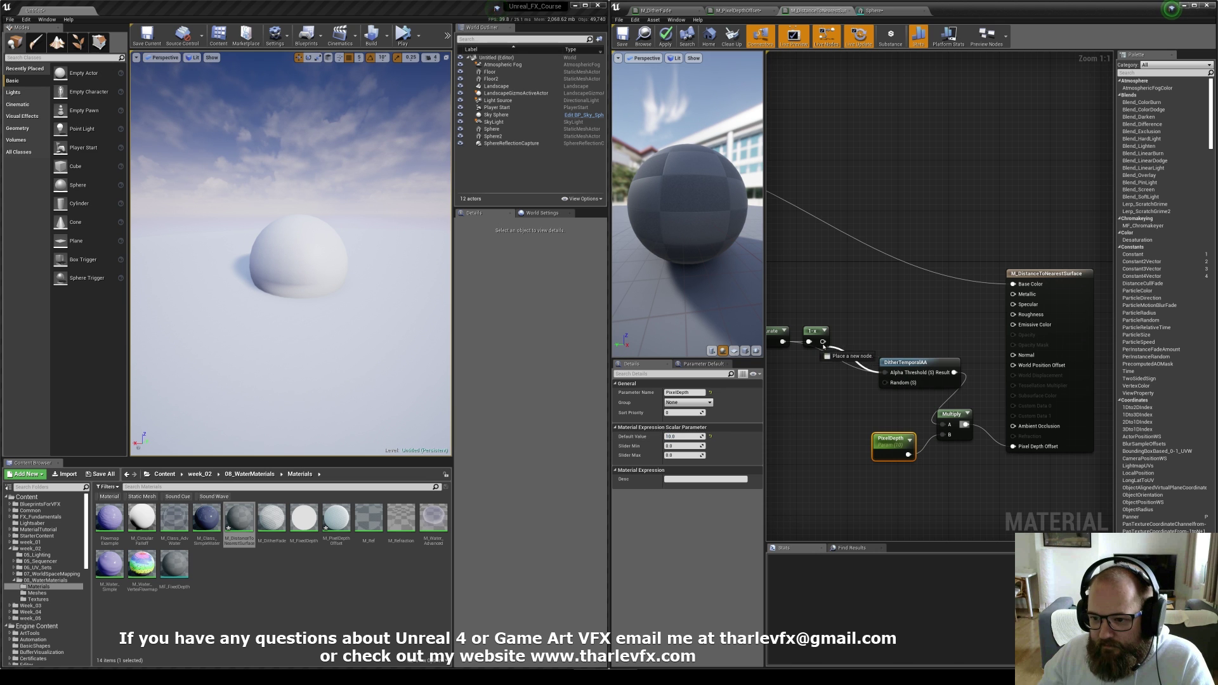
click(867, 312)
click(664, 36)
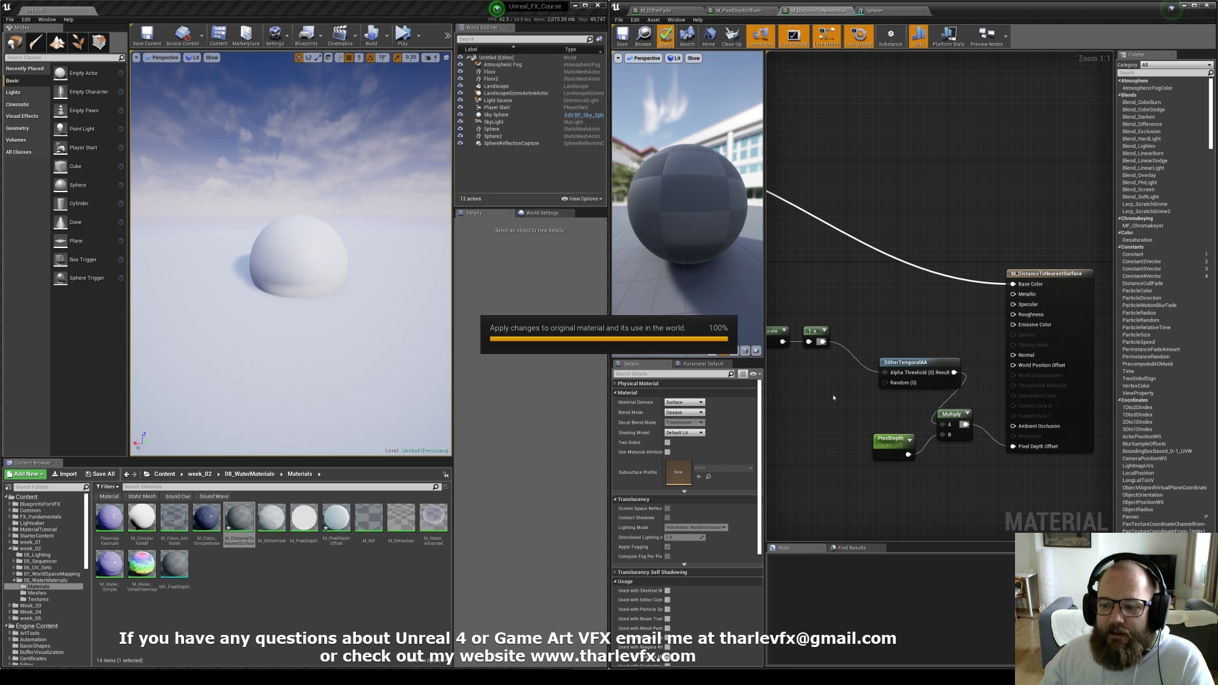
Set the PixelDepth parameter's default value to 15 and check the sphere's blend in the level
click(903, 438)
click(685, 437)
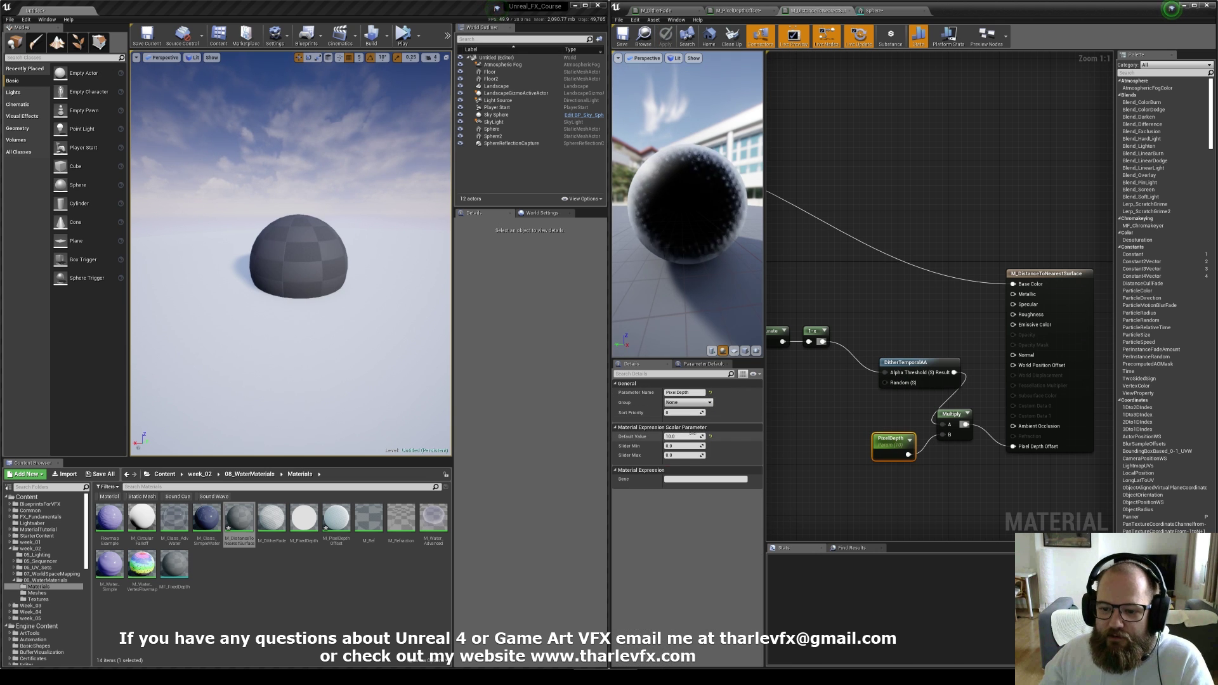
text(15)
key(Return)
click(869, 295)
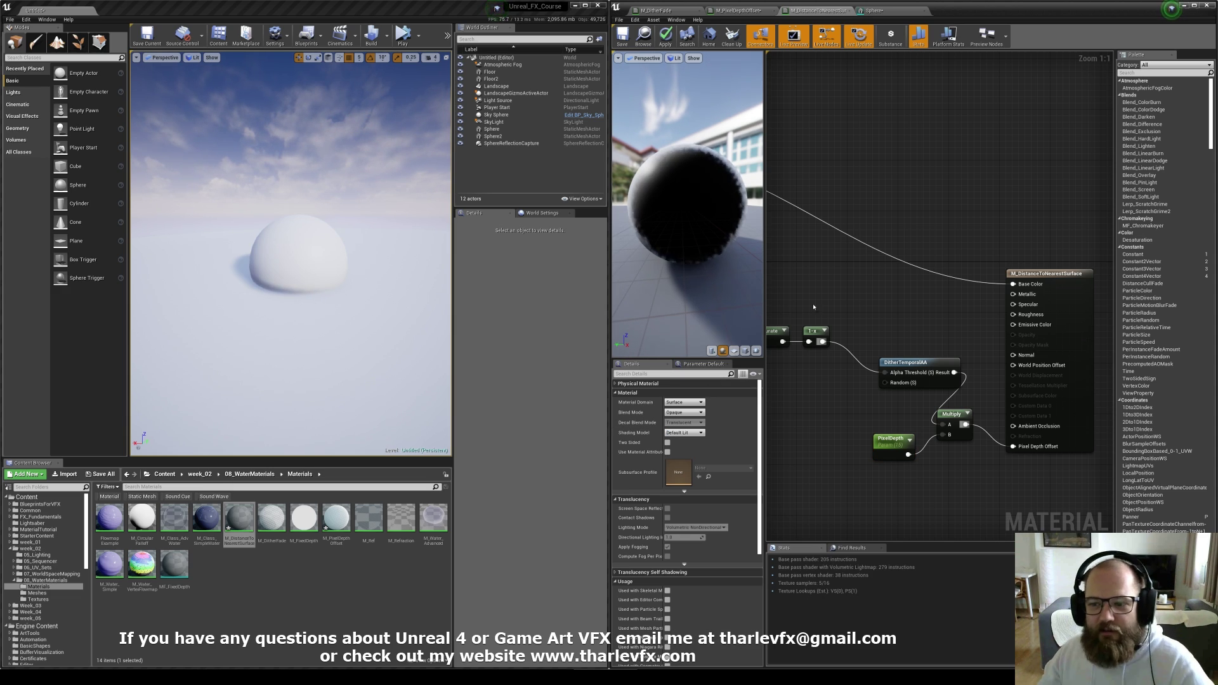
mouse_move(323, 302)
right_down()
mouse_move(329, 320)
mouse_move(321, 311)
right_up()
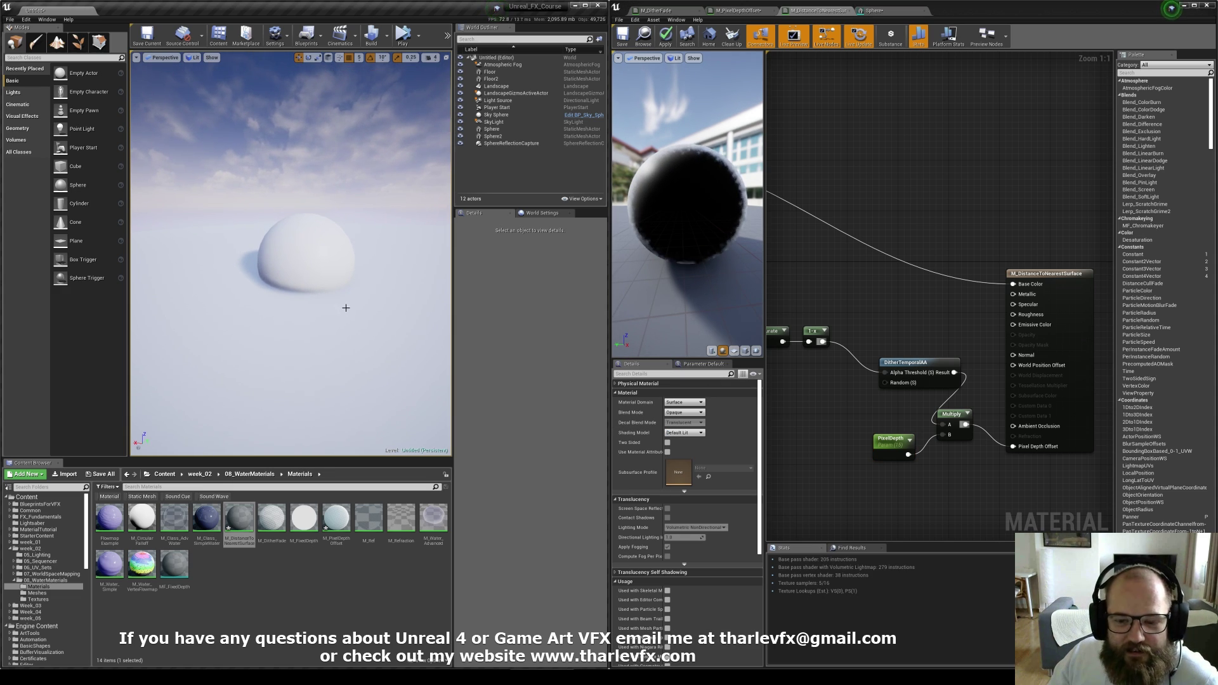